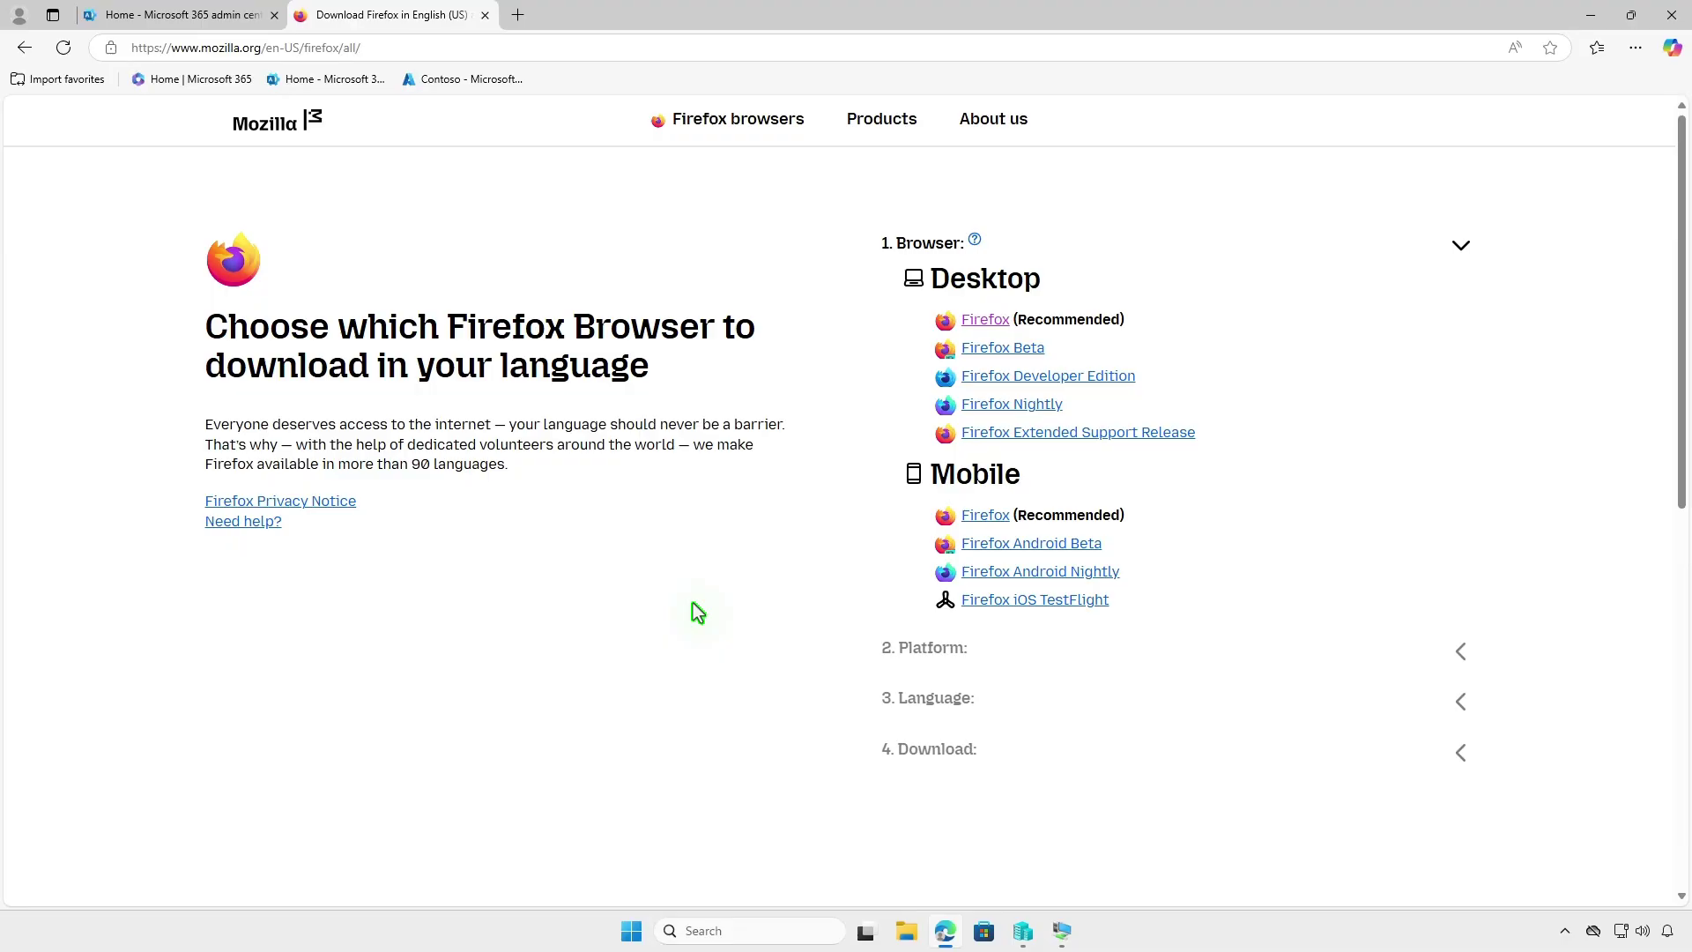
Step: Download the Firefox Windows 64-bit MSI installer in English (US) from mozilla.org
click(1005, 322)
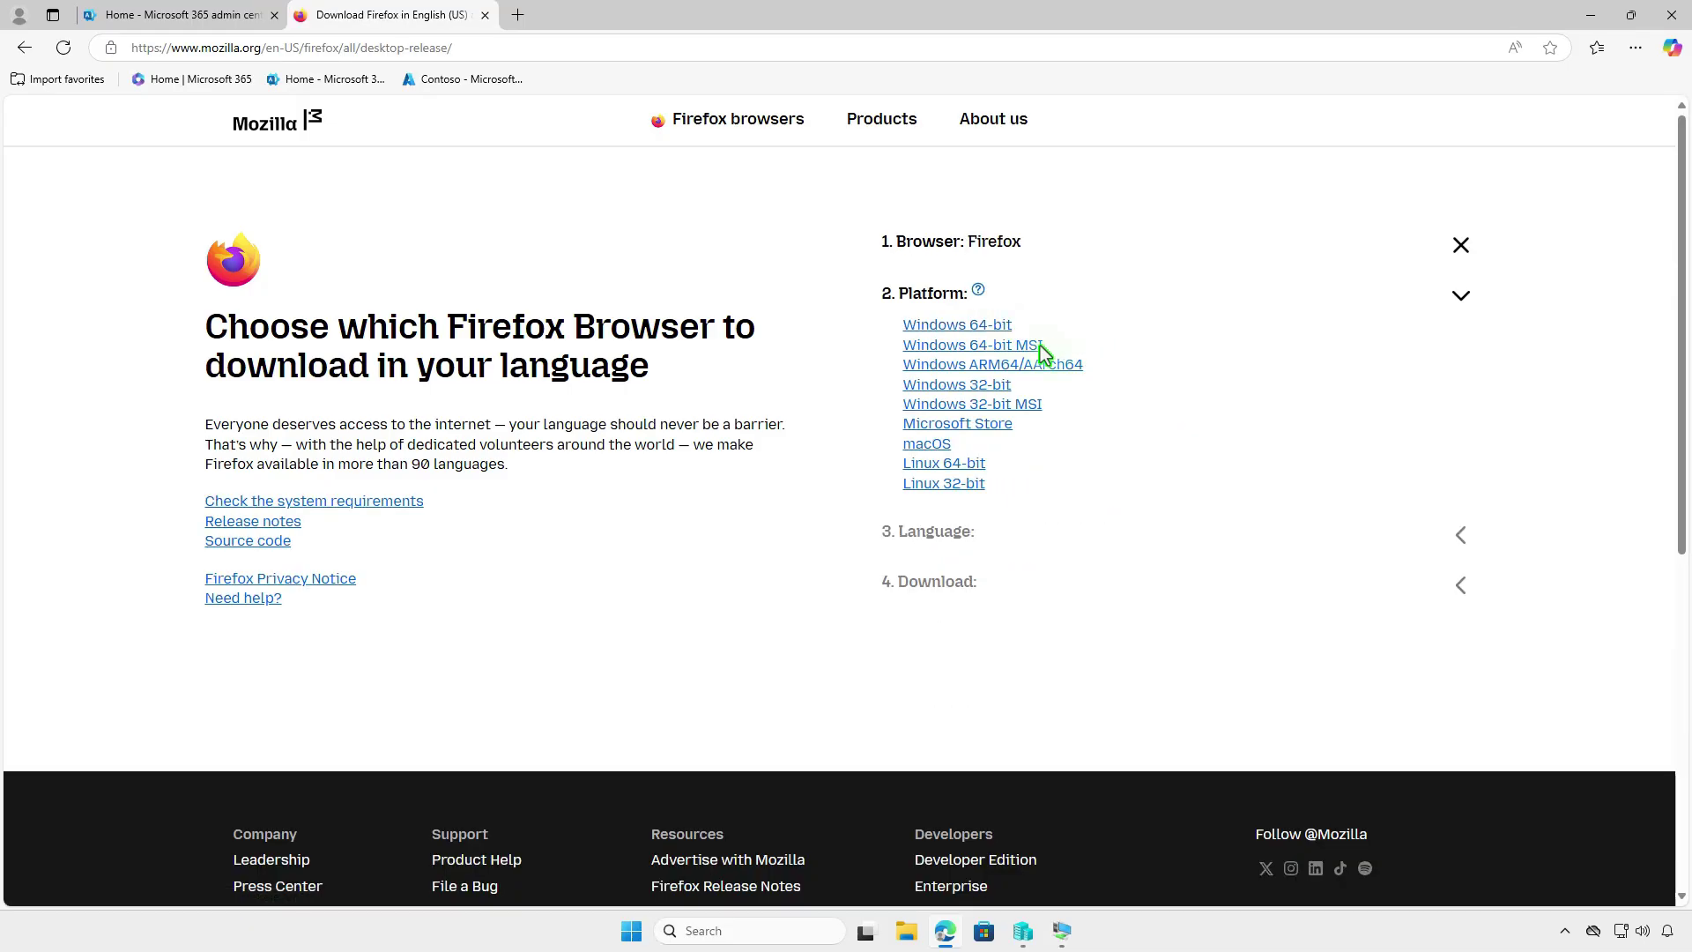
click(1038, 345)
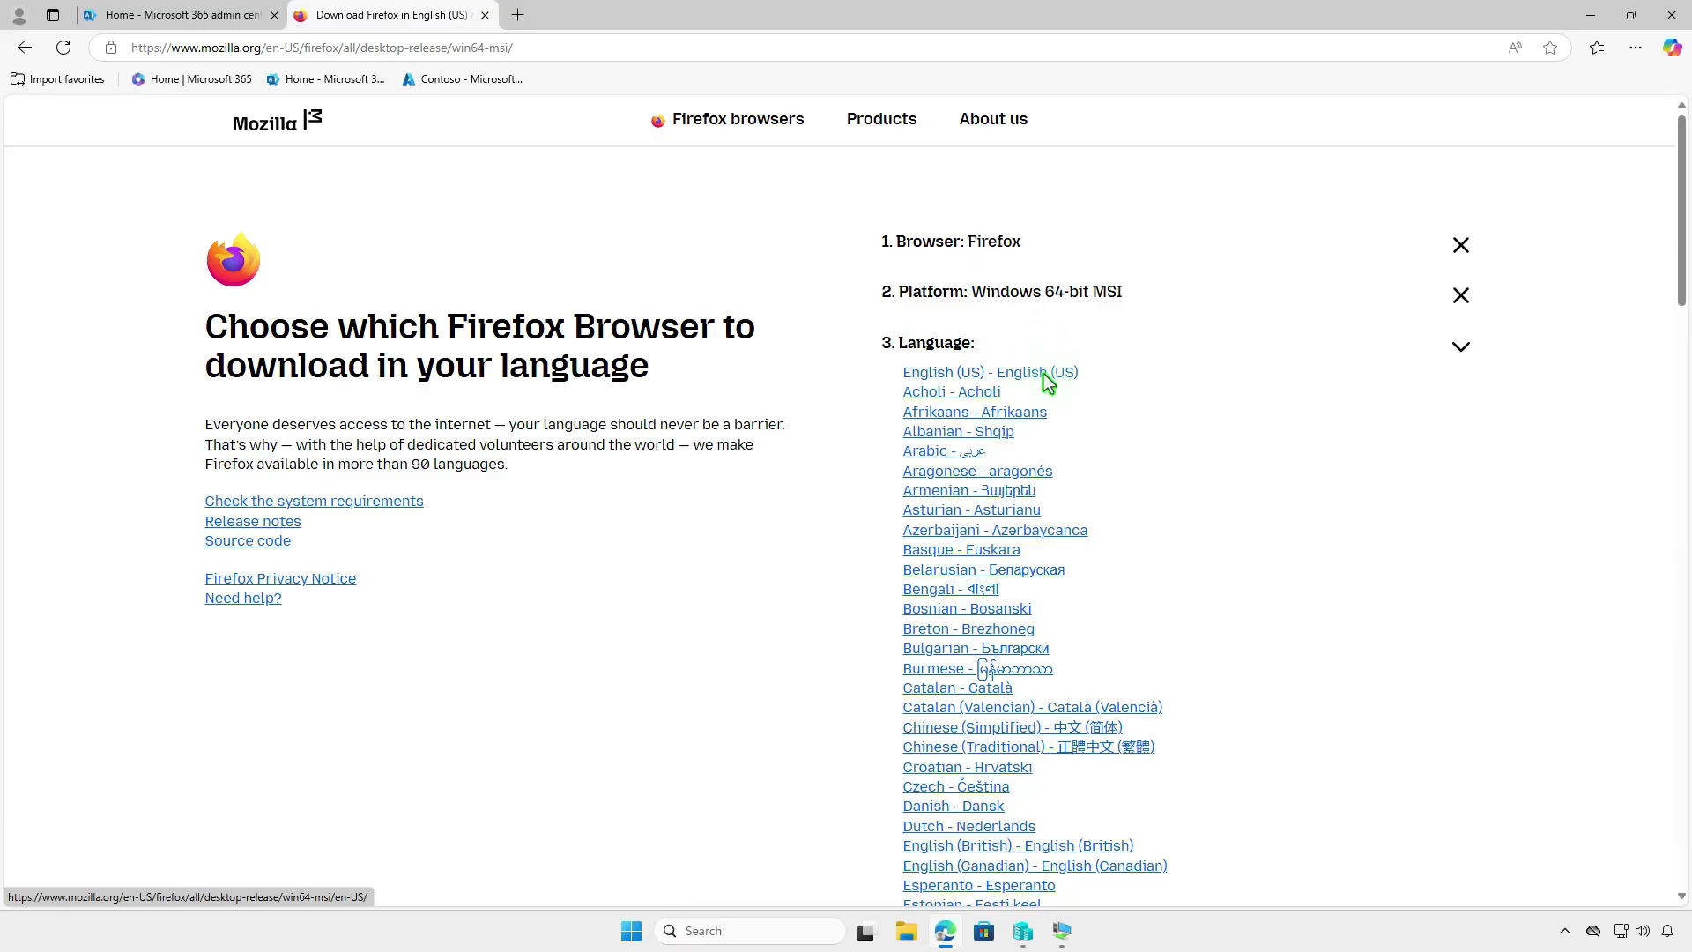
click(1047, 381)
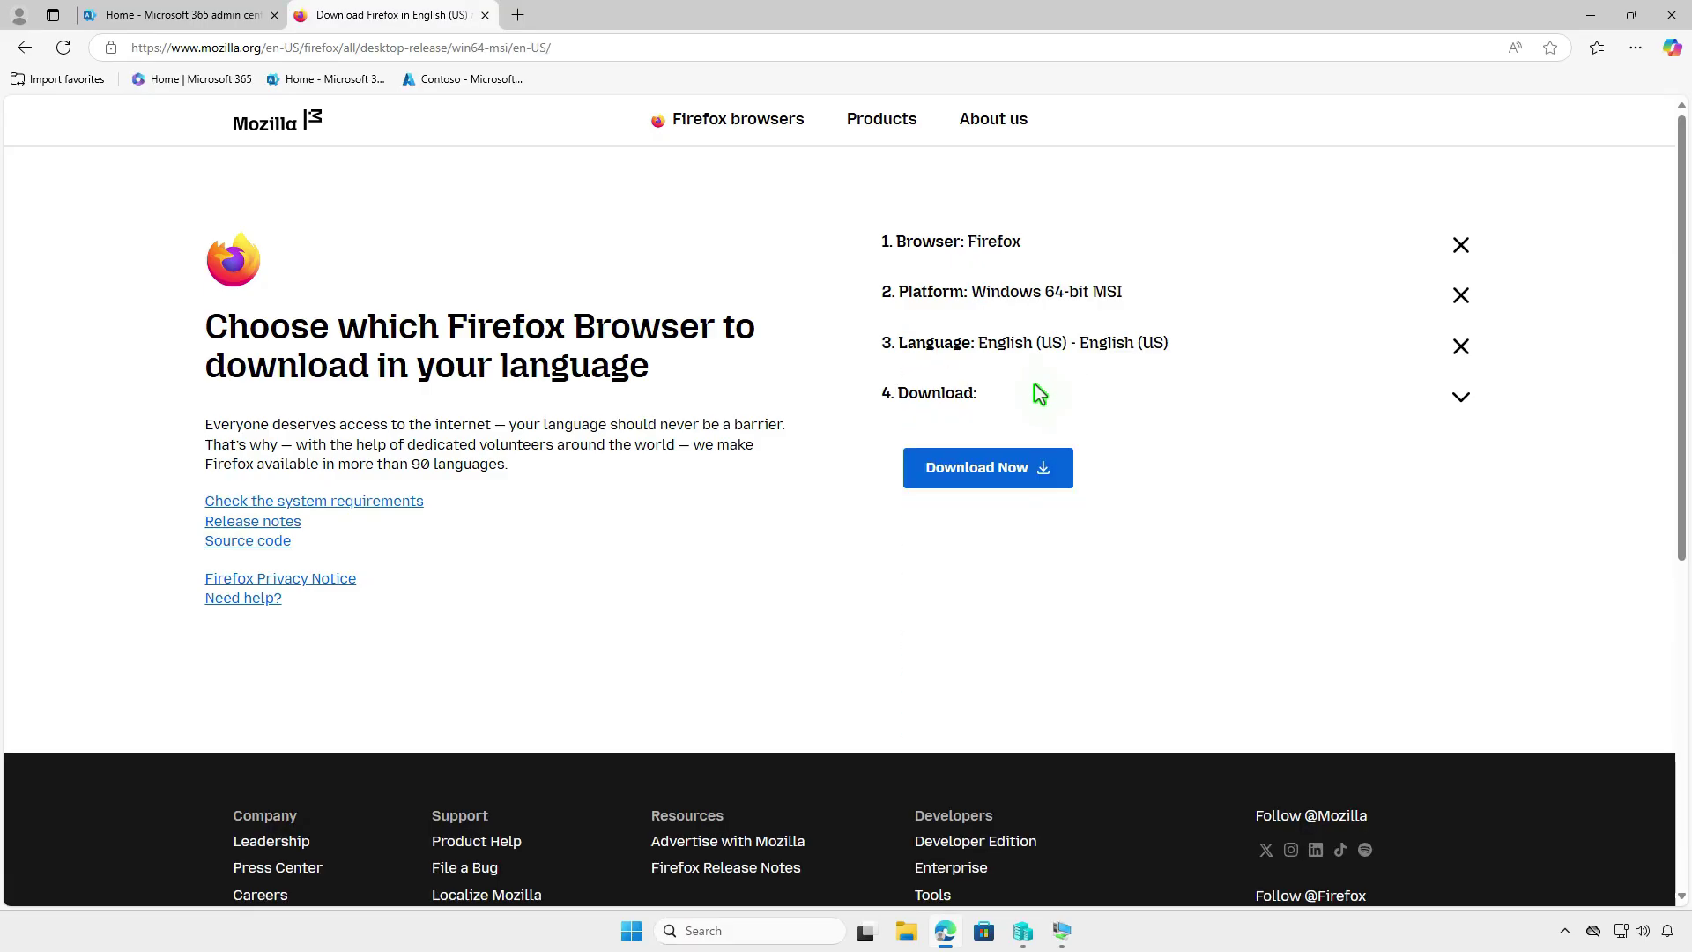
click(1026, 472)
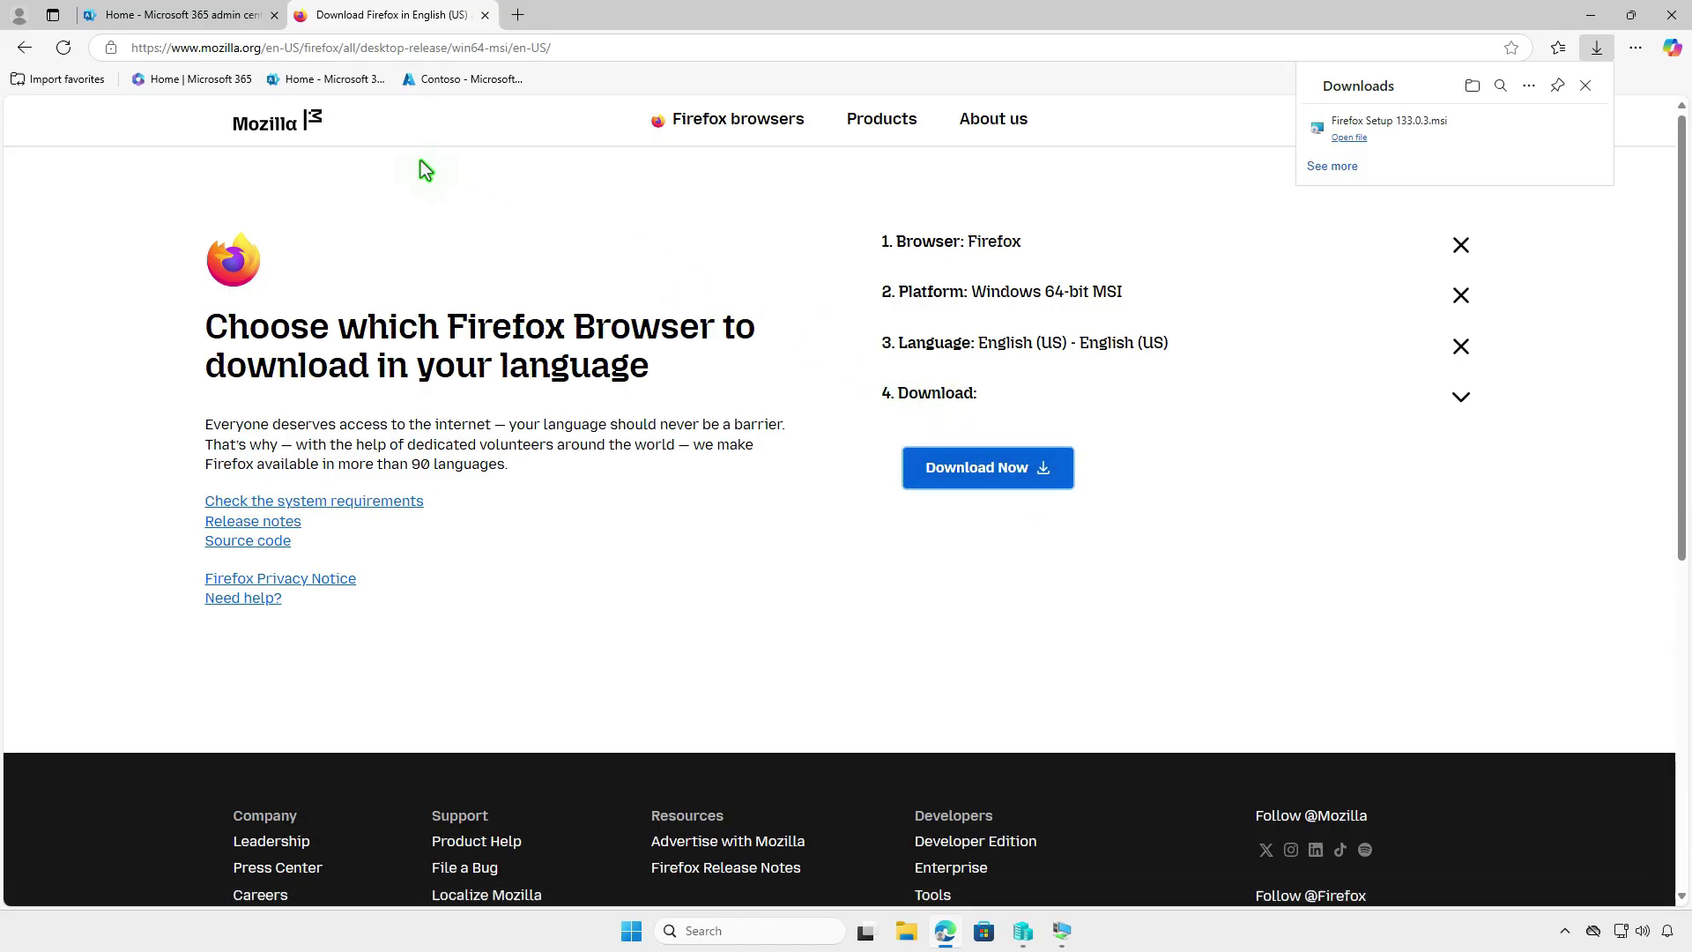
Step: Go from the Microsoft 365 admin center into Intune and open Apps > Windows
click(241, 23)
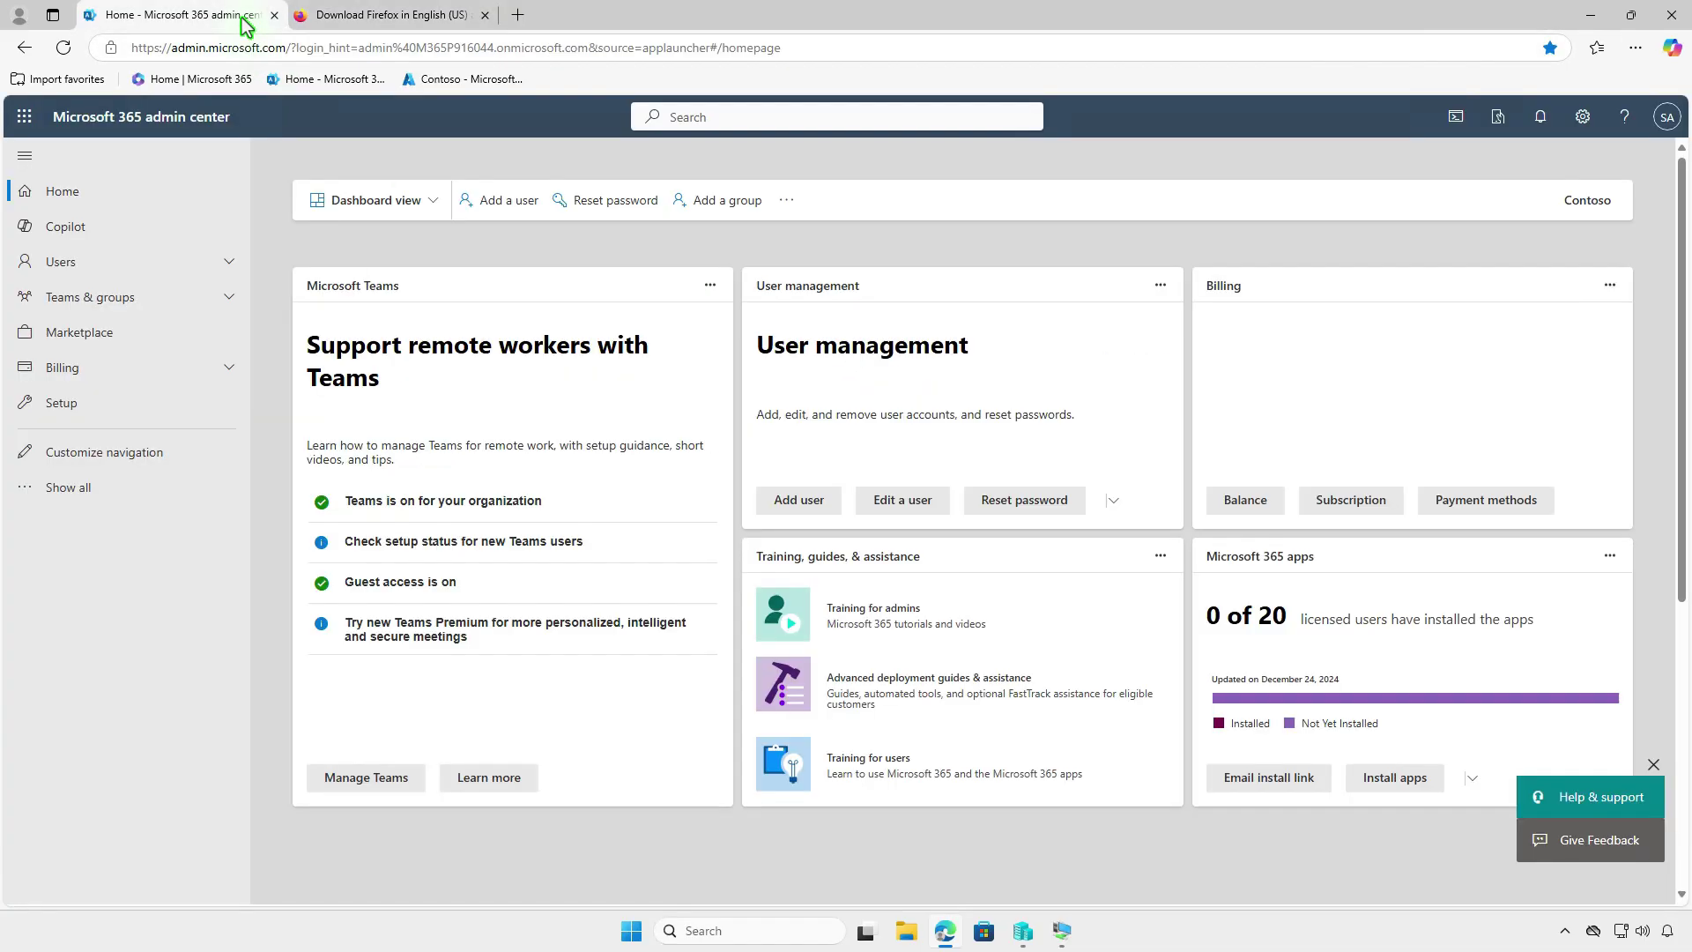
click(164, 490)
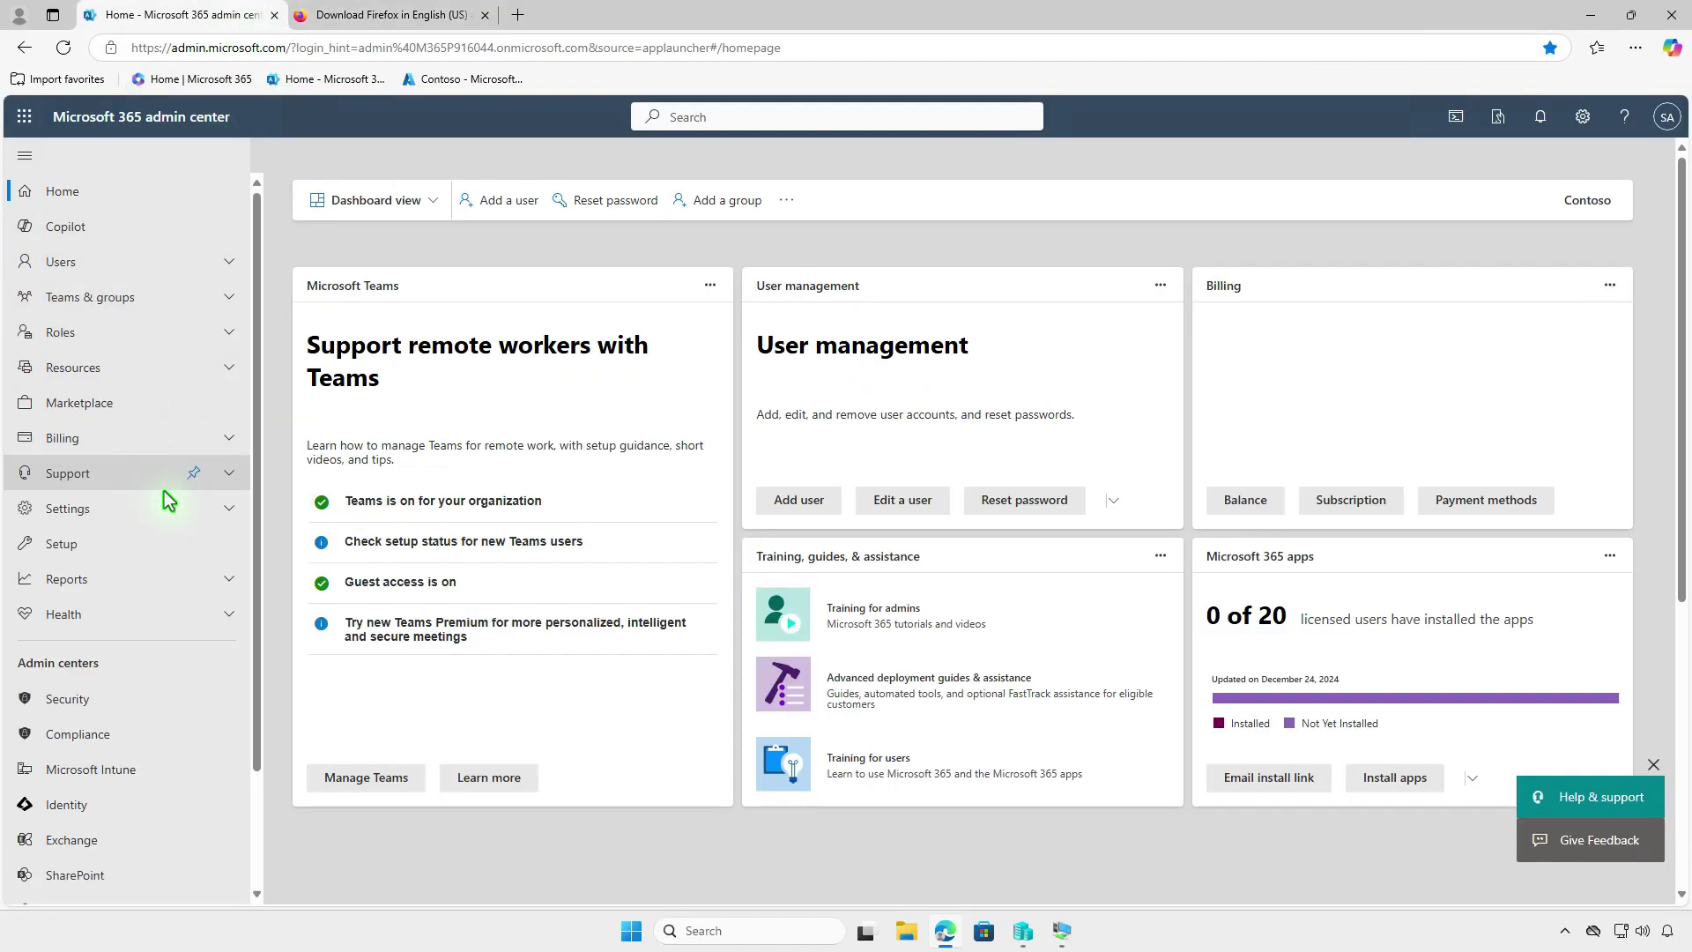
click(128, 772)
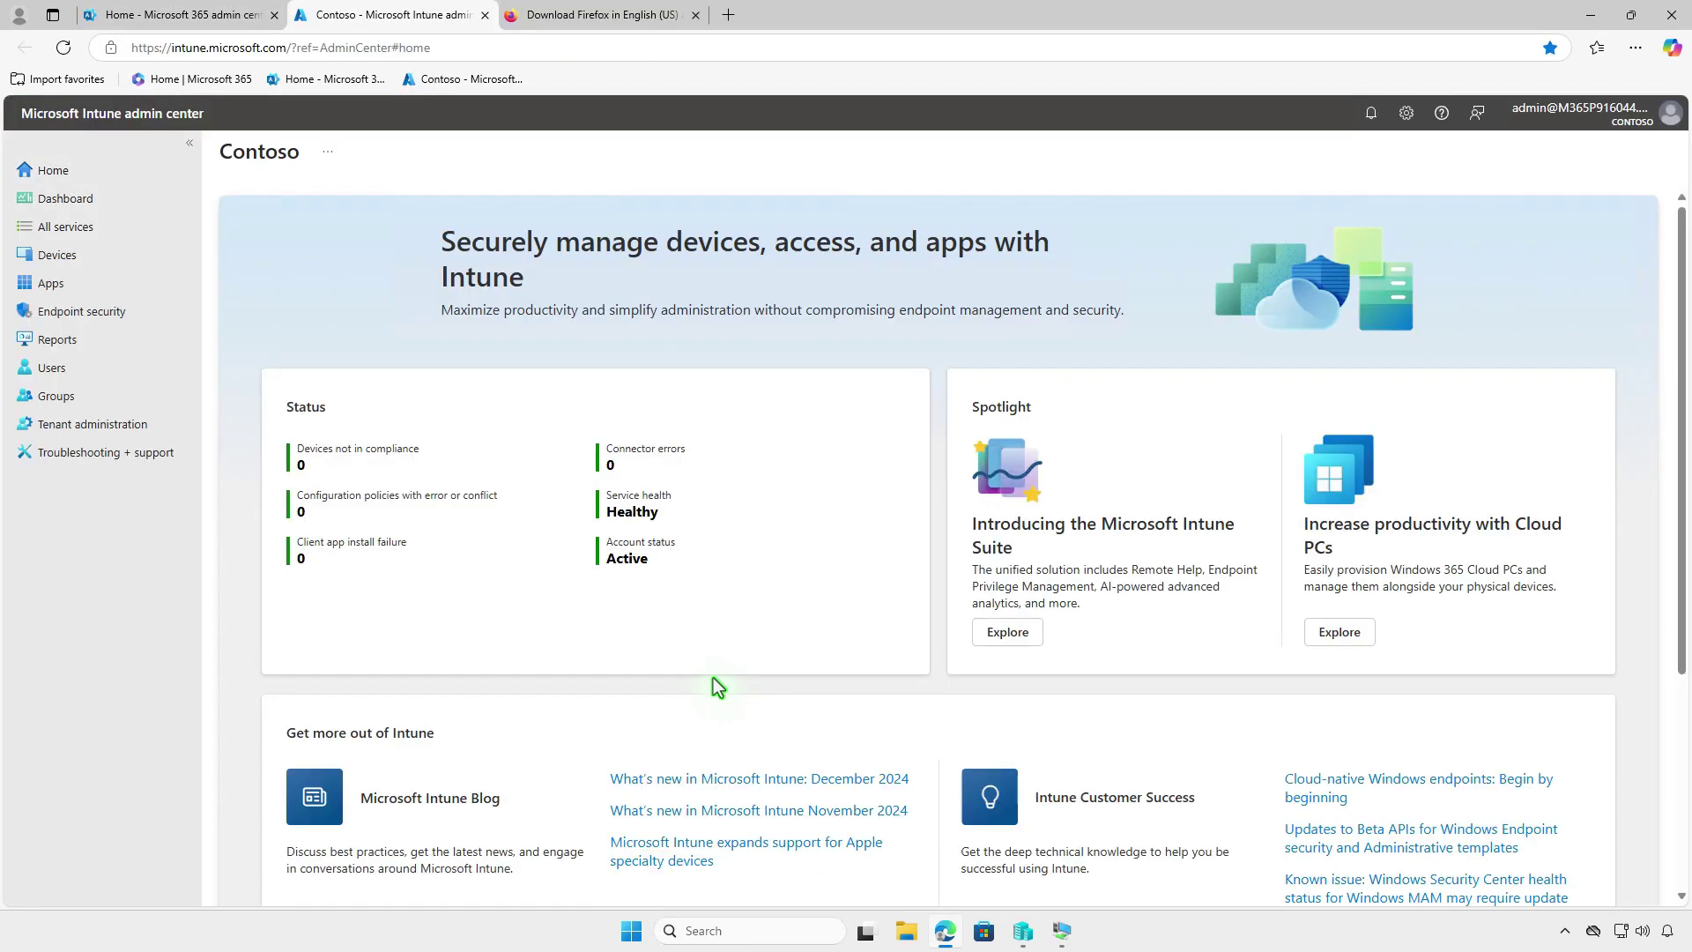
click(109, 287)
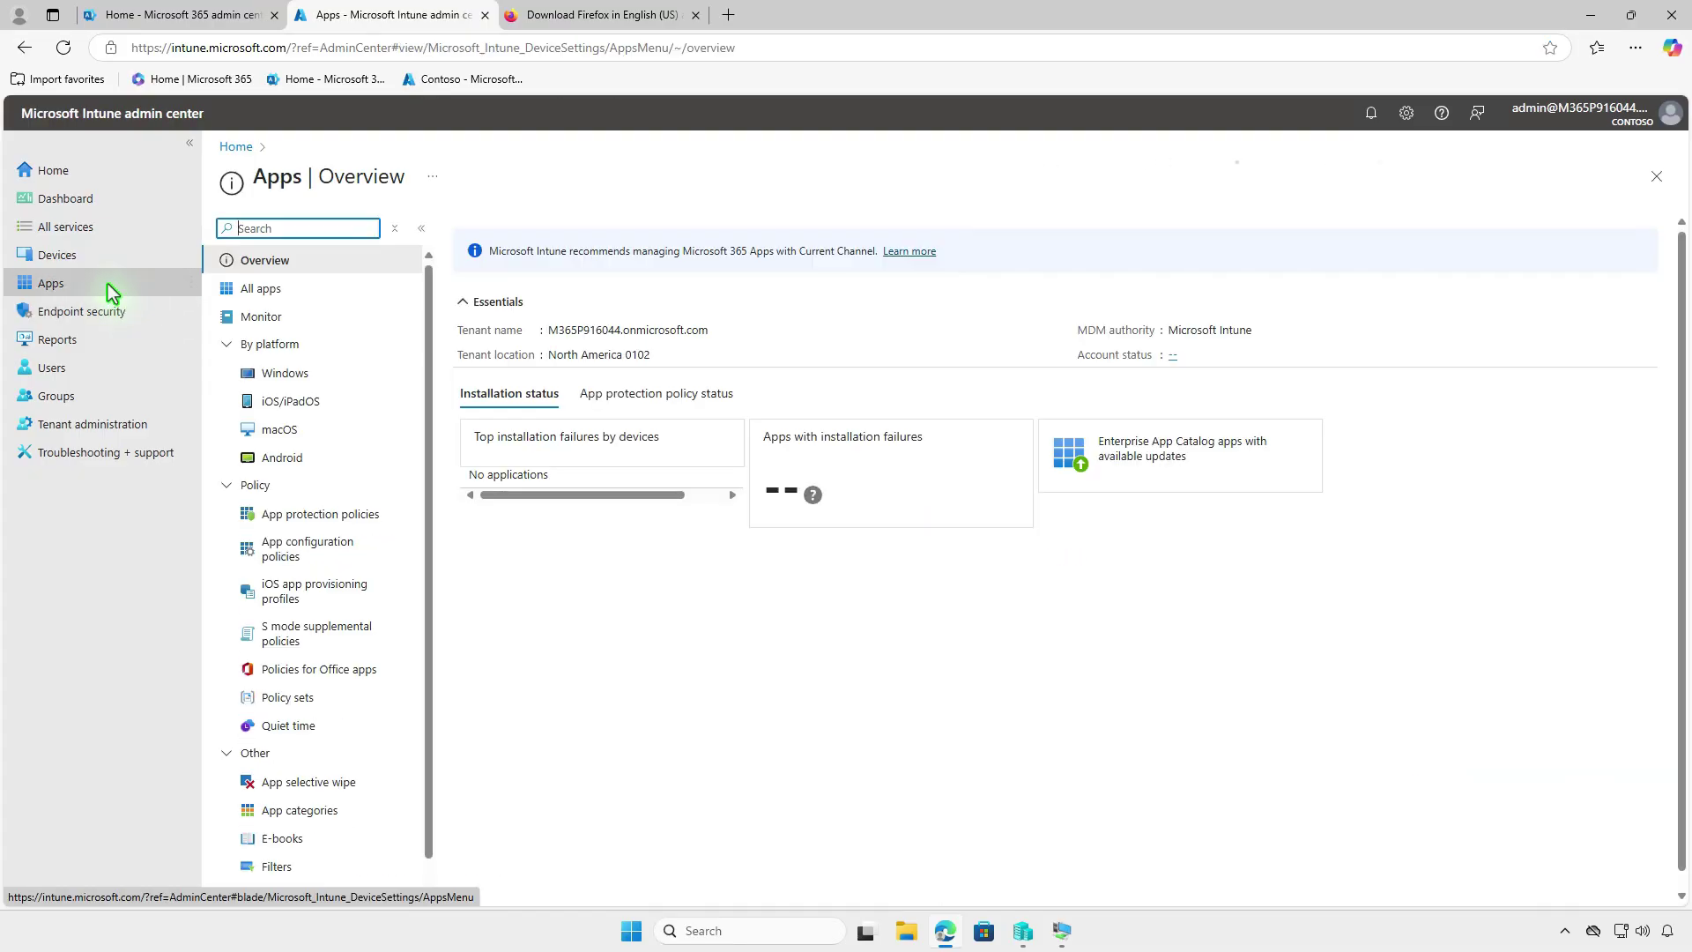
click(342, 382)
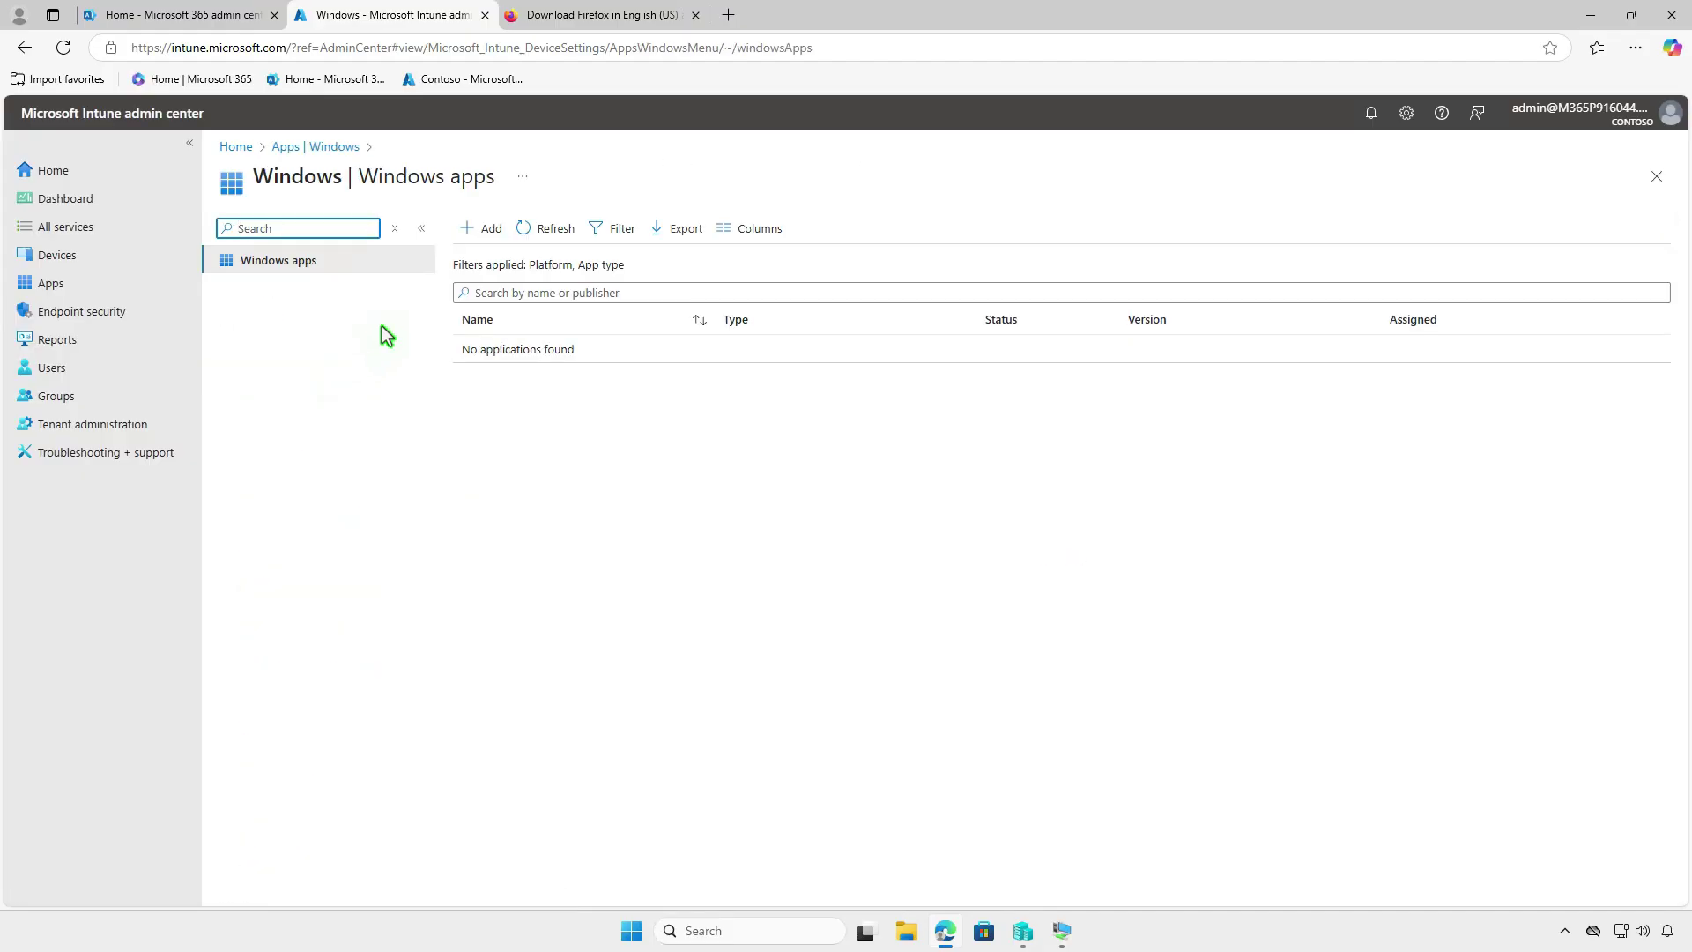
Step: Add a new Windows app of type Line-of-business app
click(493, 233)
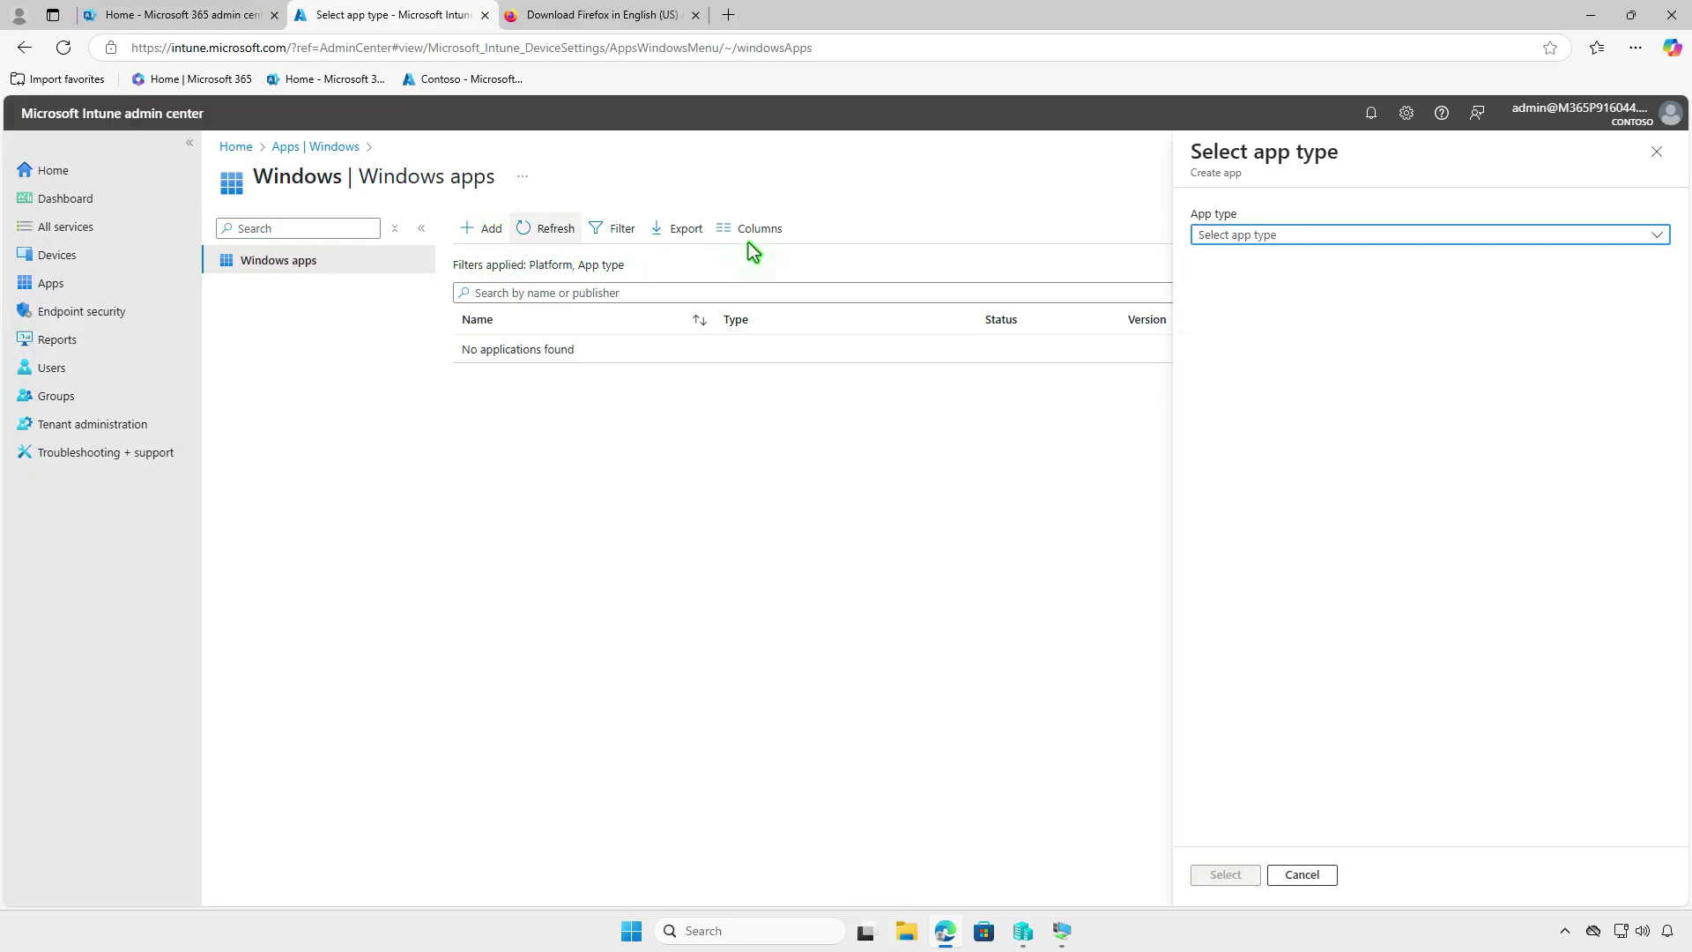
click(1387, 234)
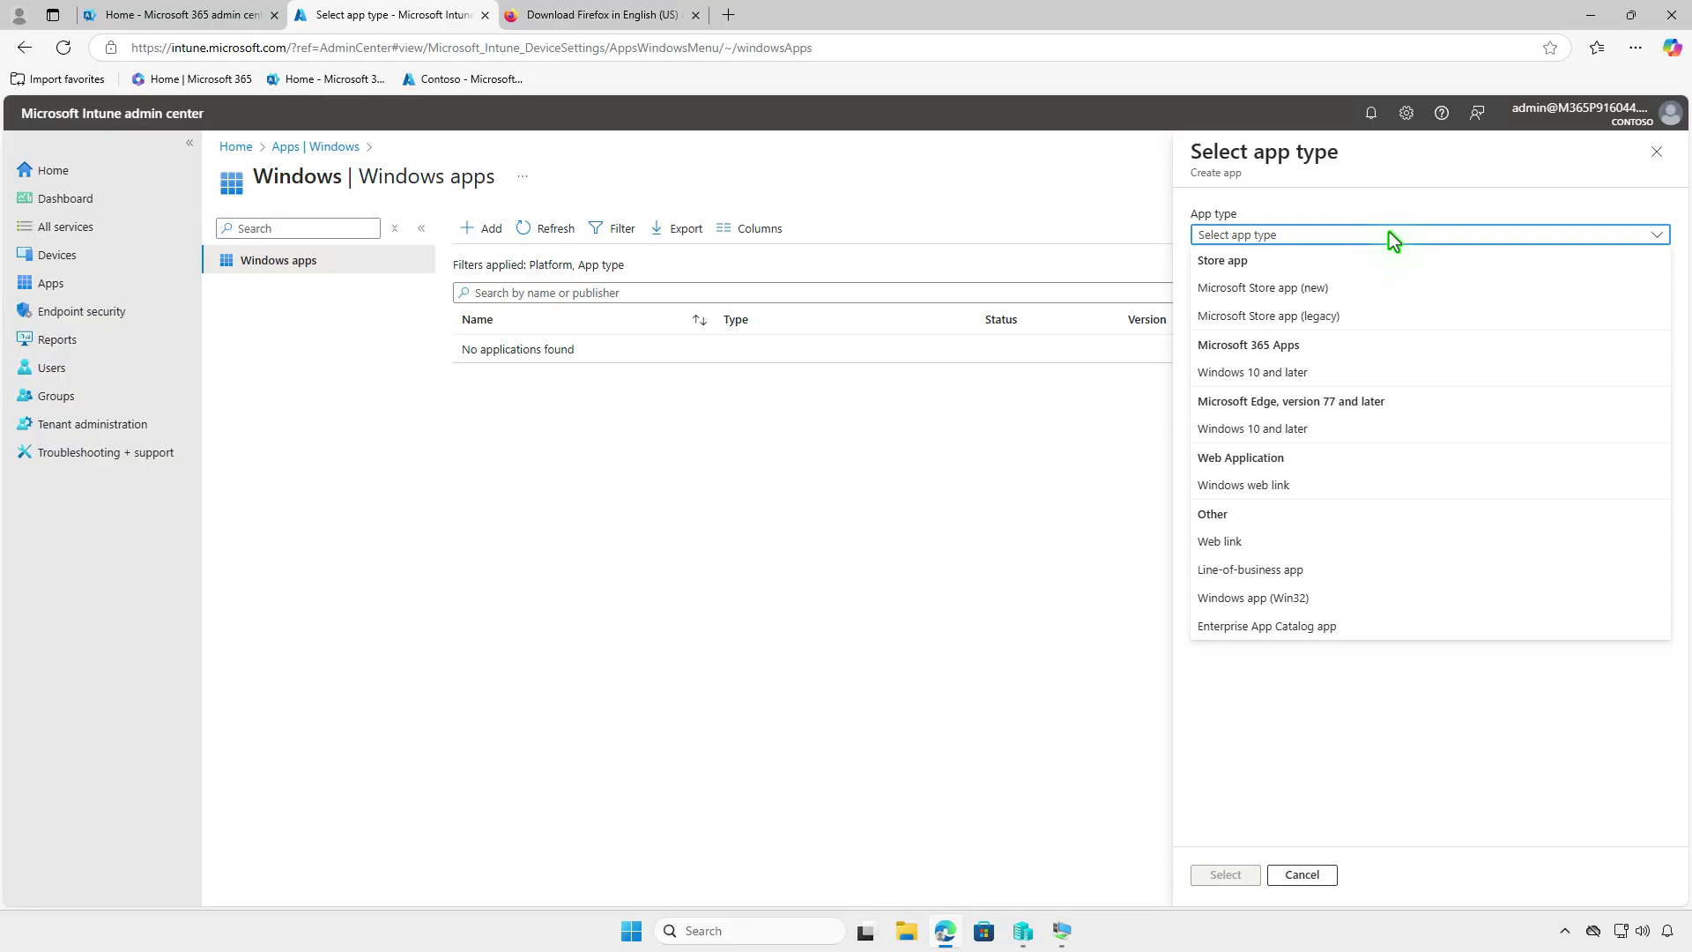
click(1354, 569)
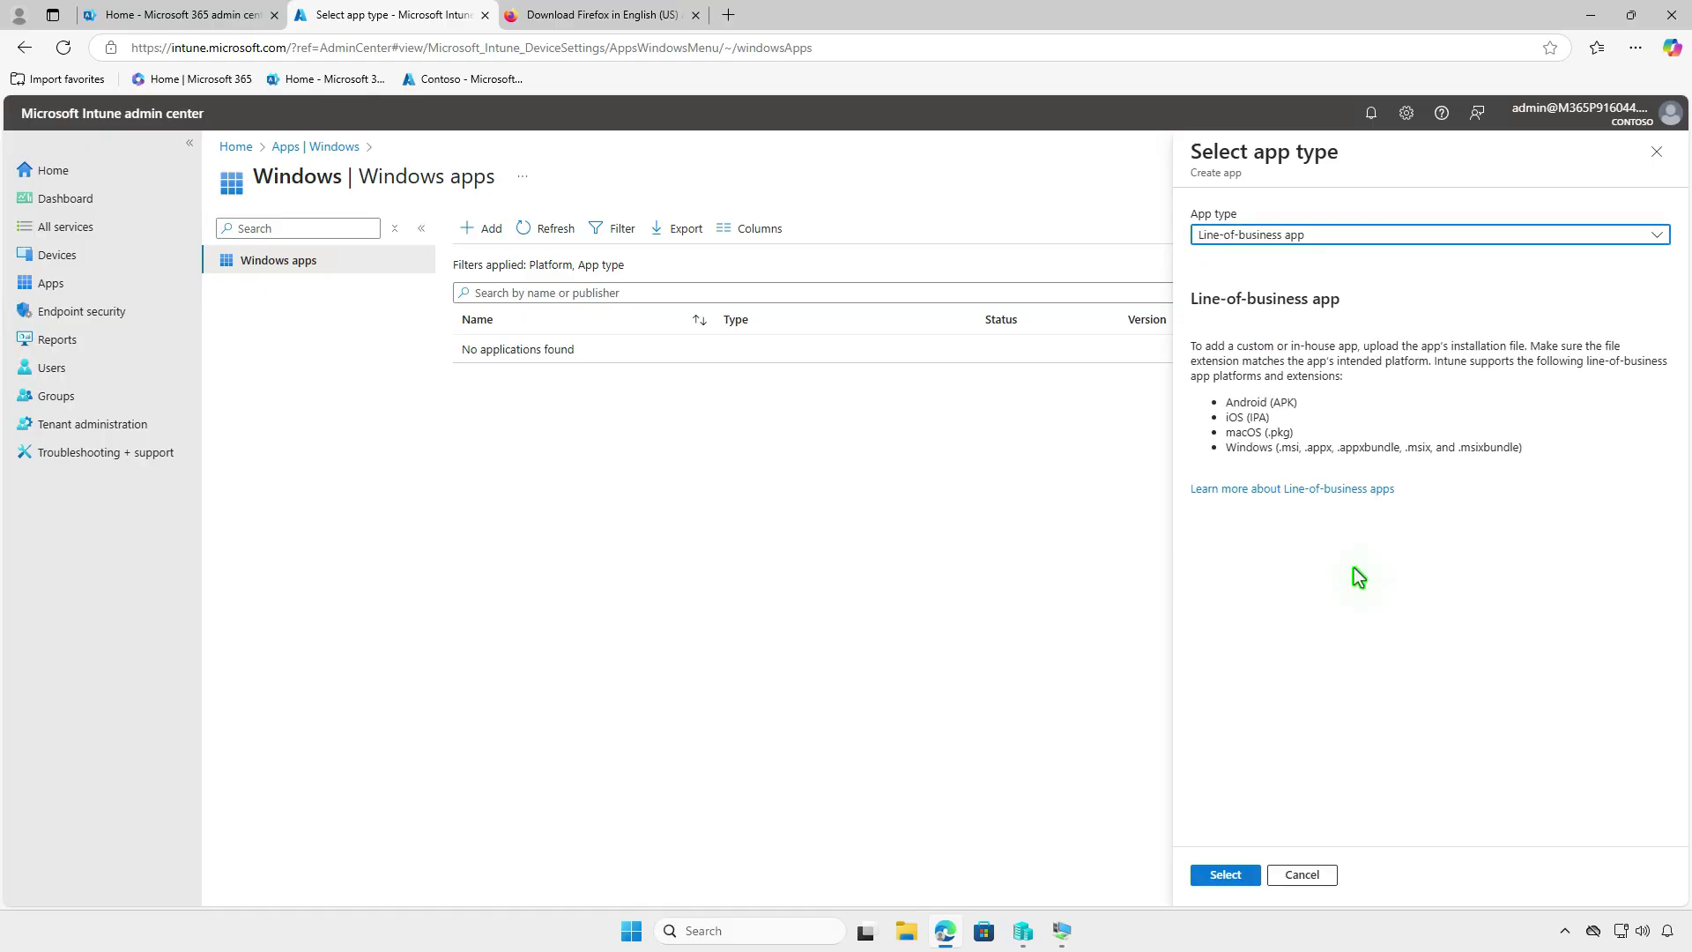
click(1236, 878)
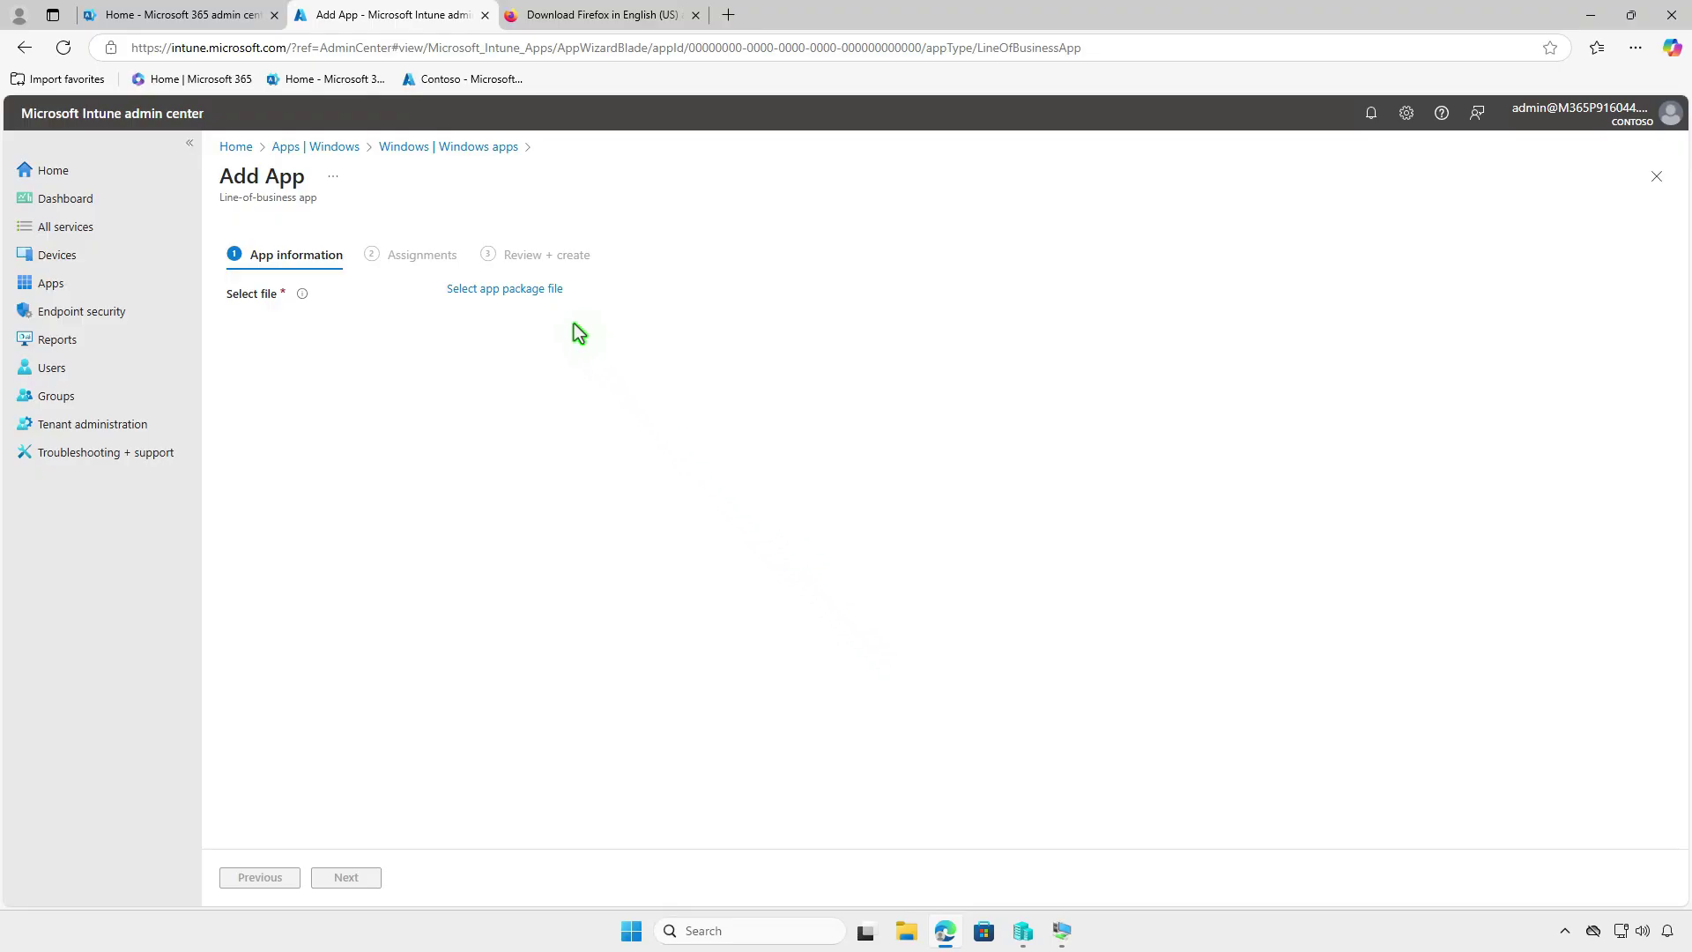
Step: Upload Firefox Setup 133.0.3.msi from Downloads as the app package file
click(555, 292)
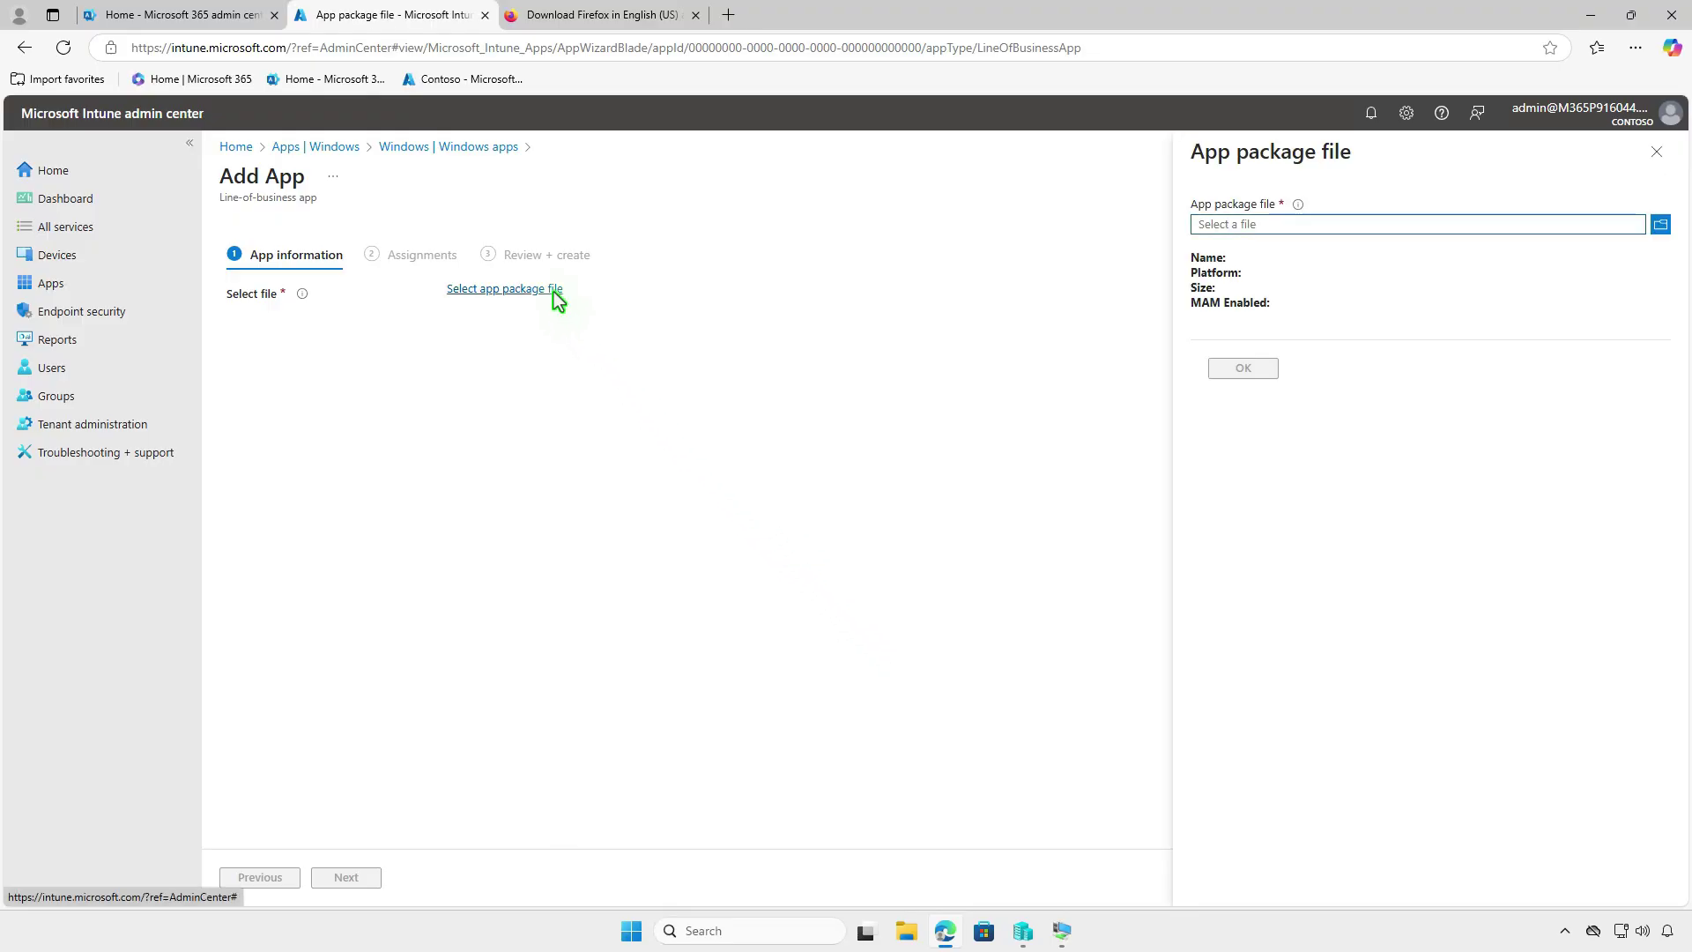
click(1326, 223)
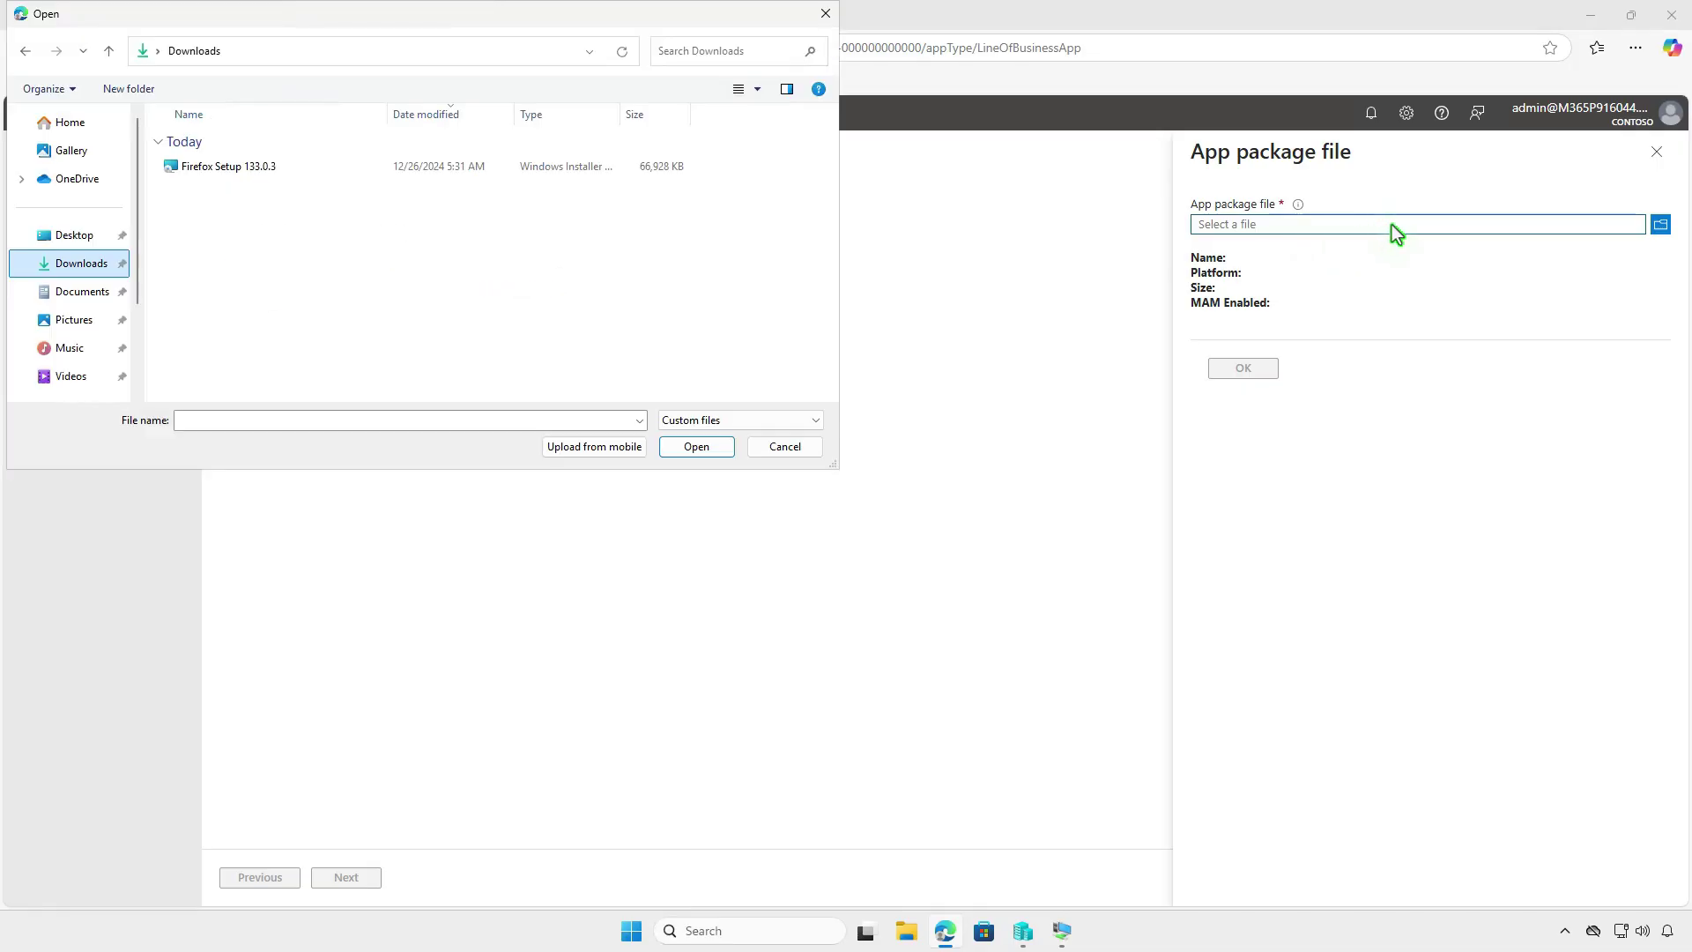
click(277, 172)
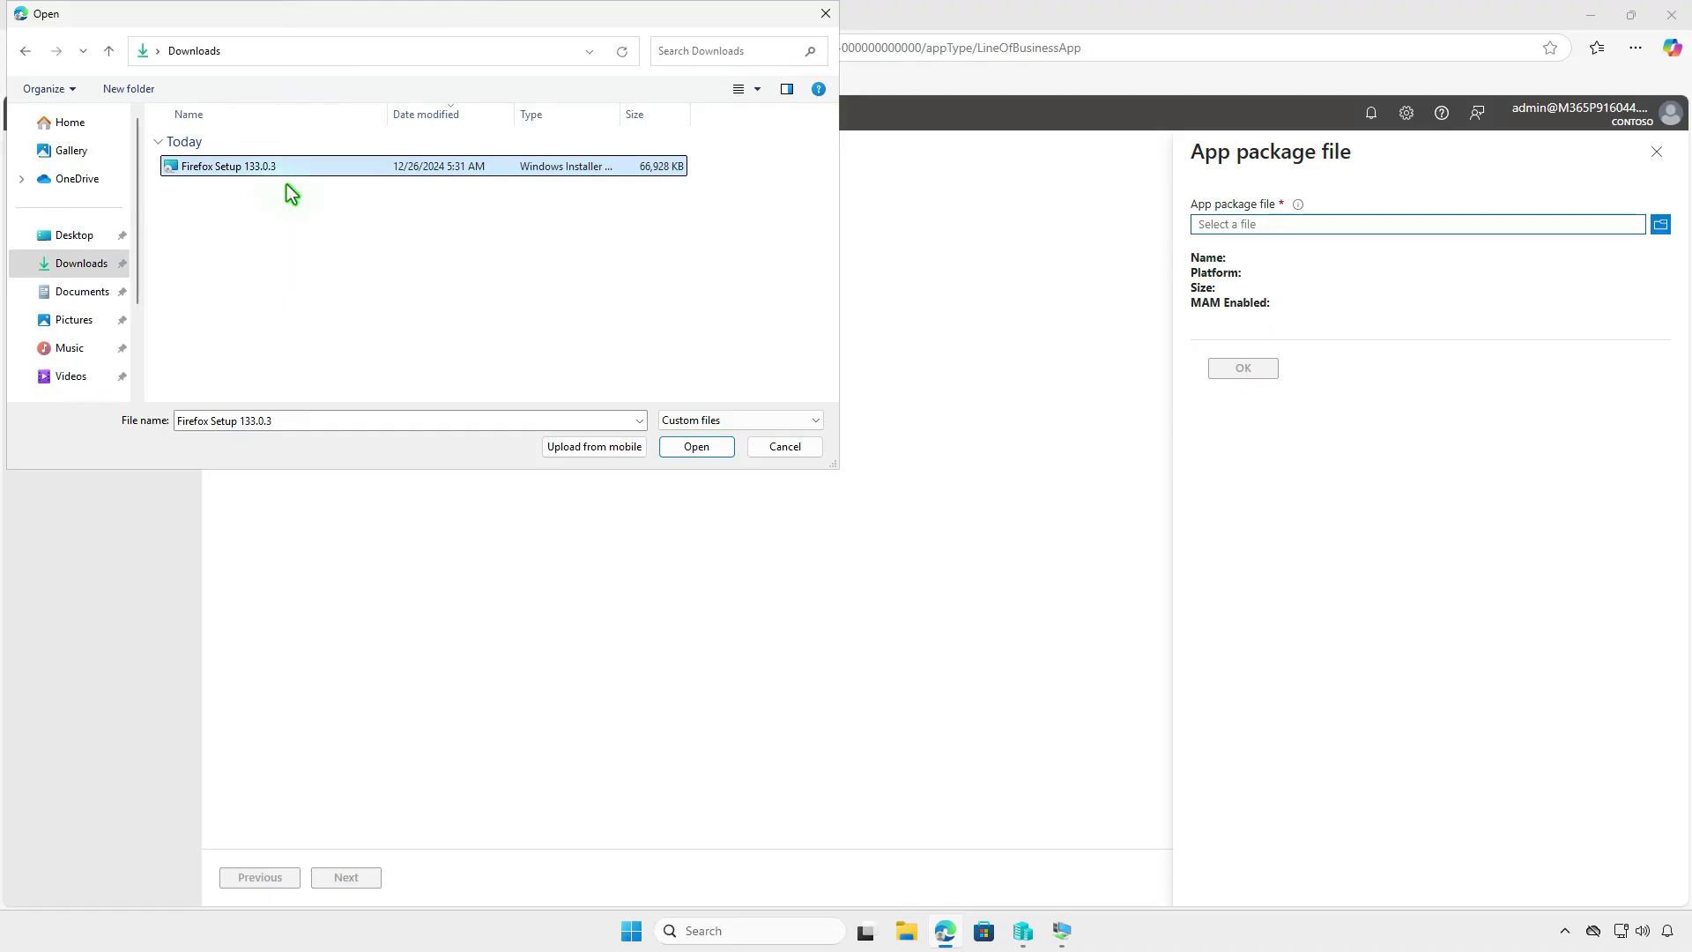
click(703, 447)
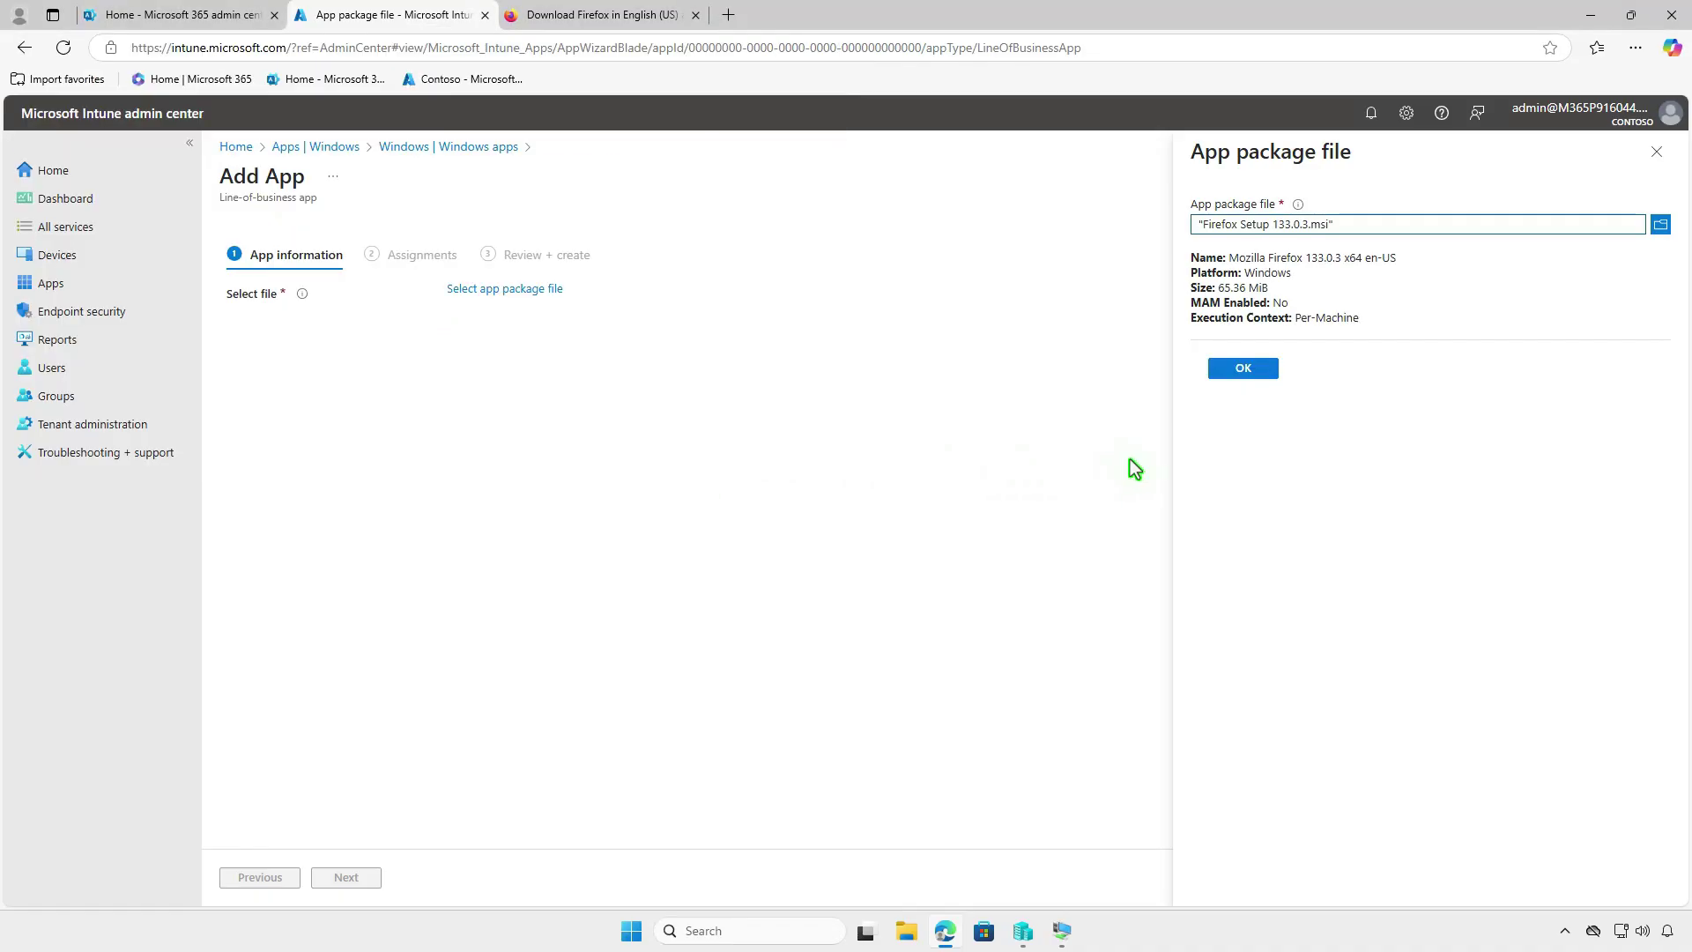
click(1253, 370)
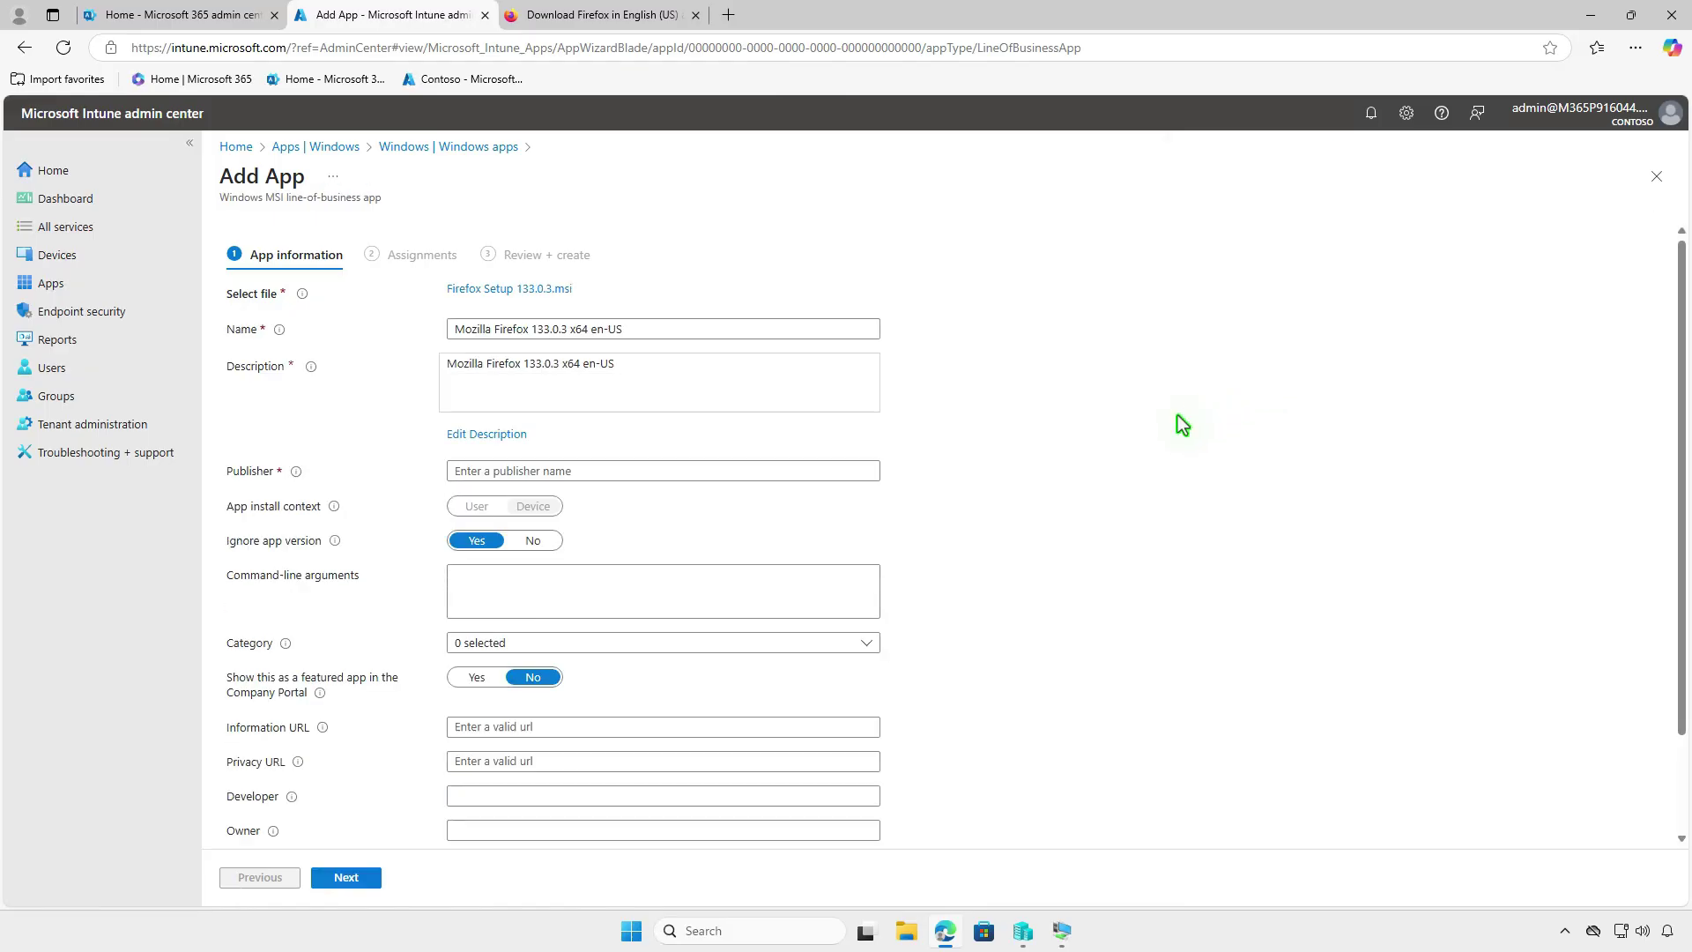
Step: Enter Mozilla as the app's publisher
click(614, 476)
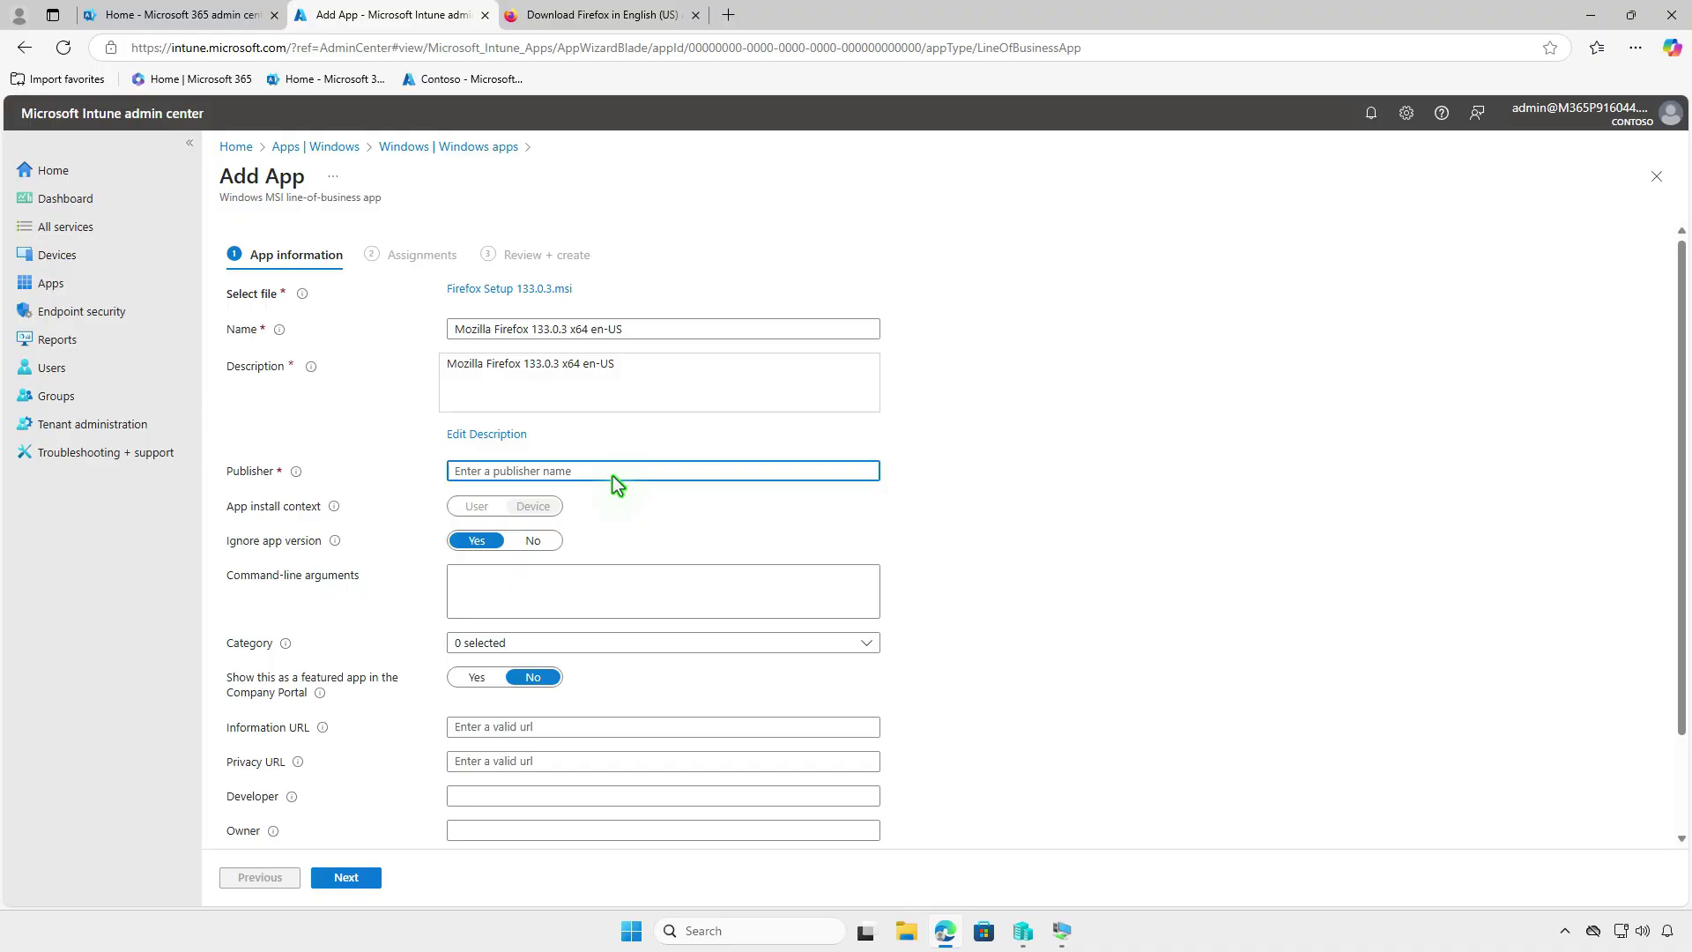
text(Mozilla)
click(982, 540)
Step: Set OIP.jpg from Downloads as the app's Firefox logo
scroll(985, 539, down, 2)
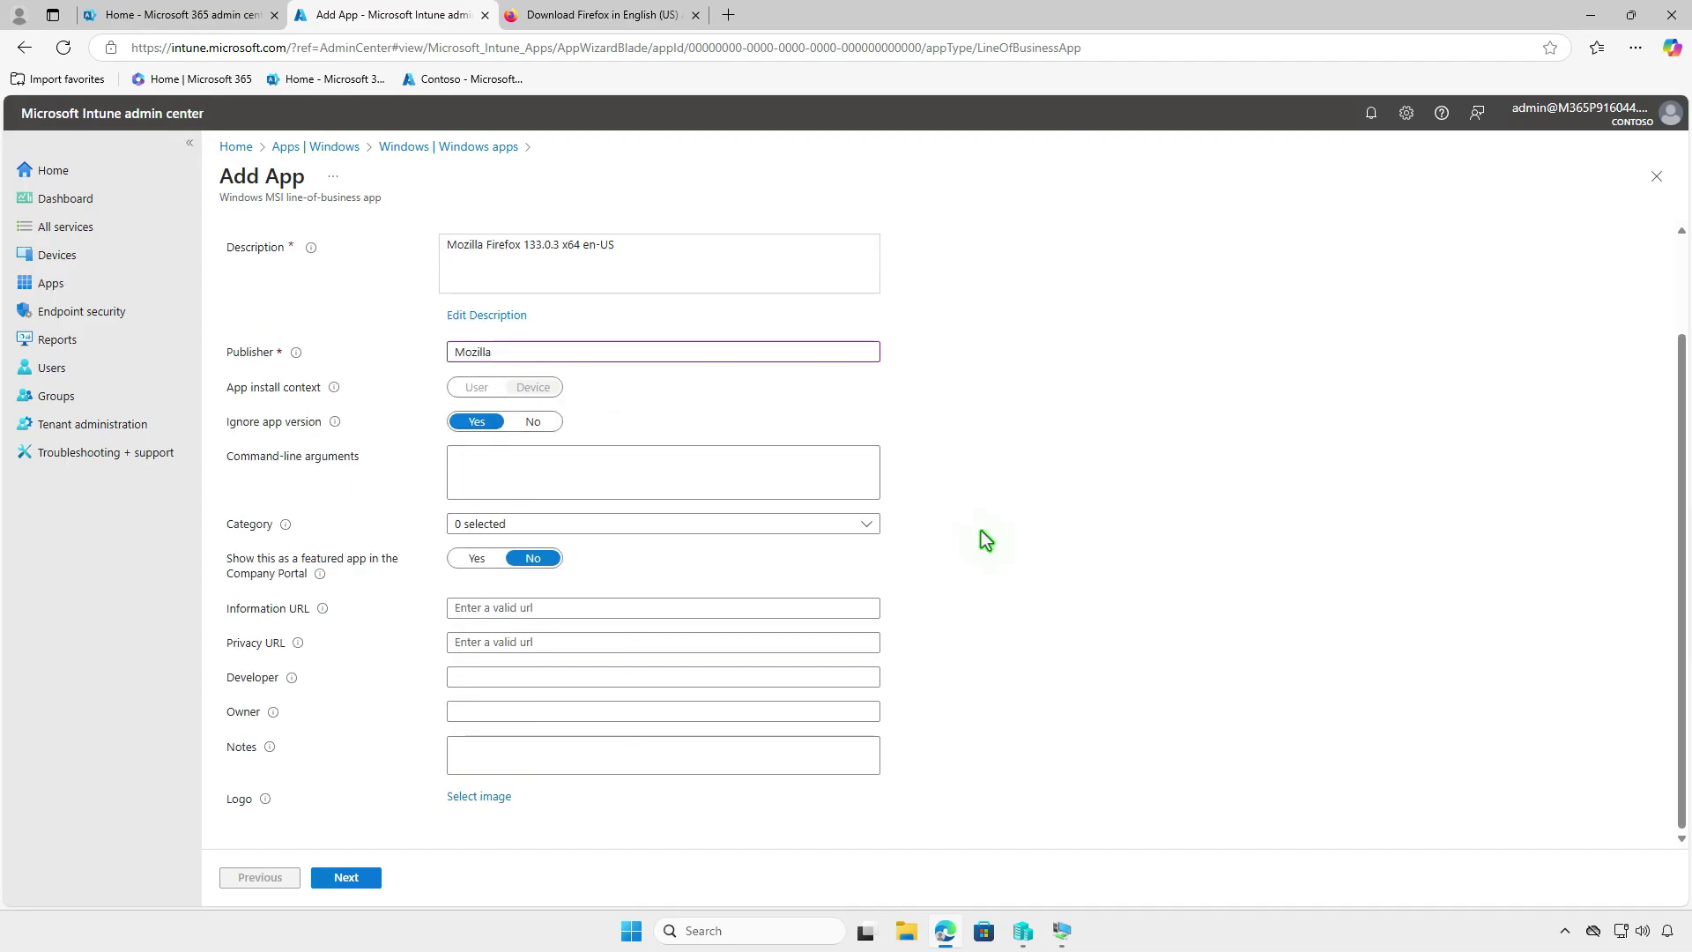
click(506, 797)
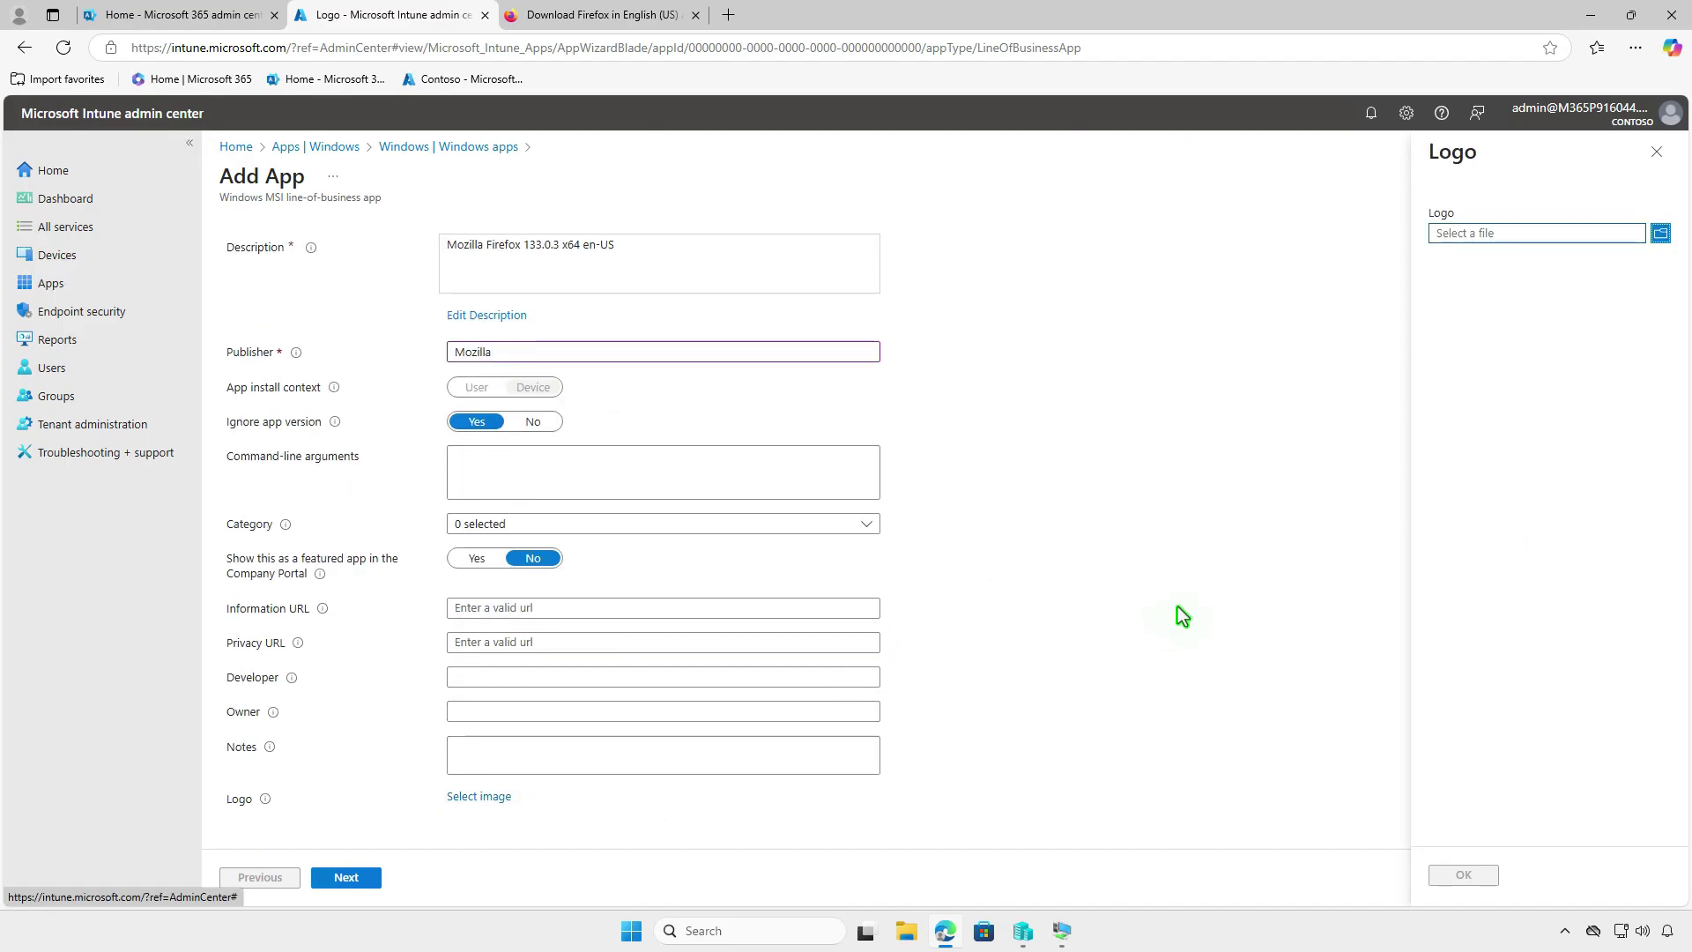
click(1505, 238)
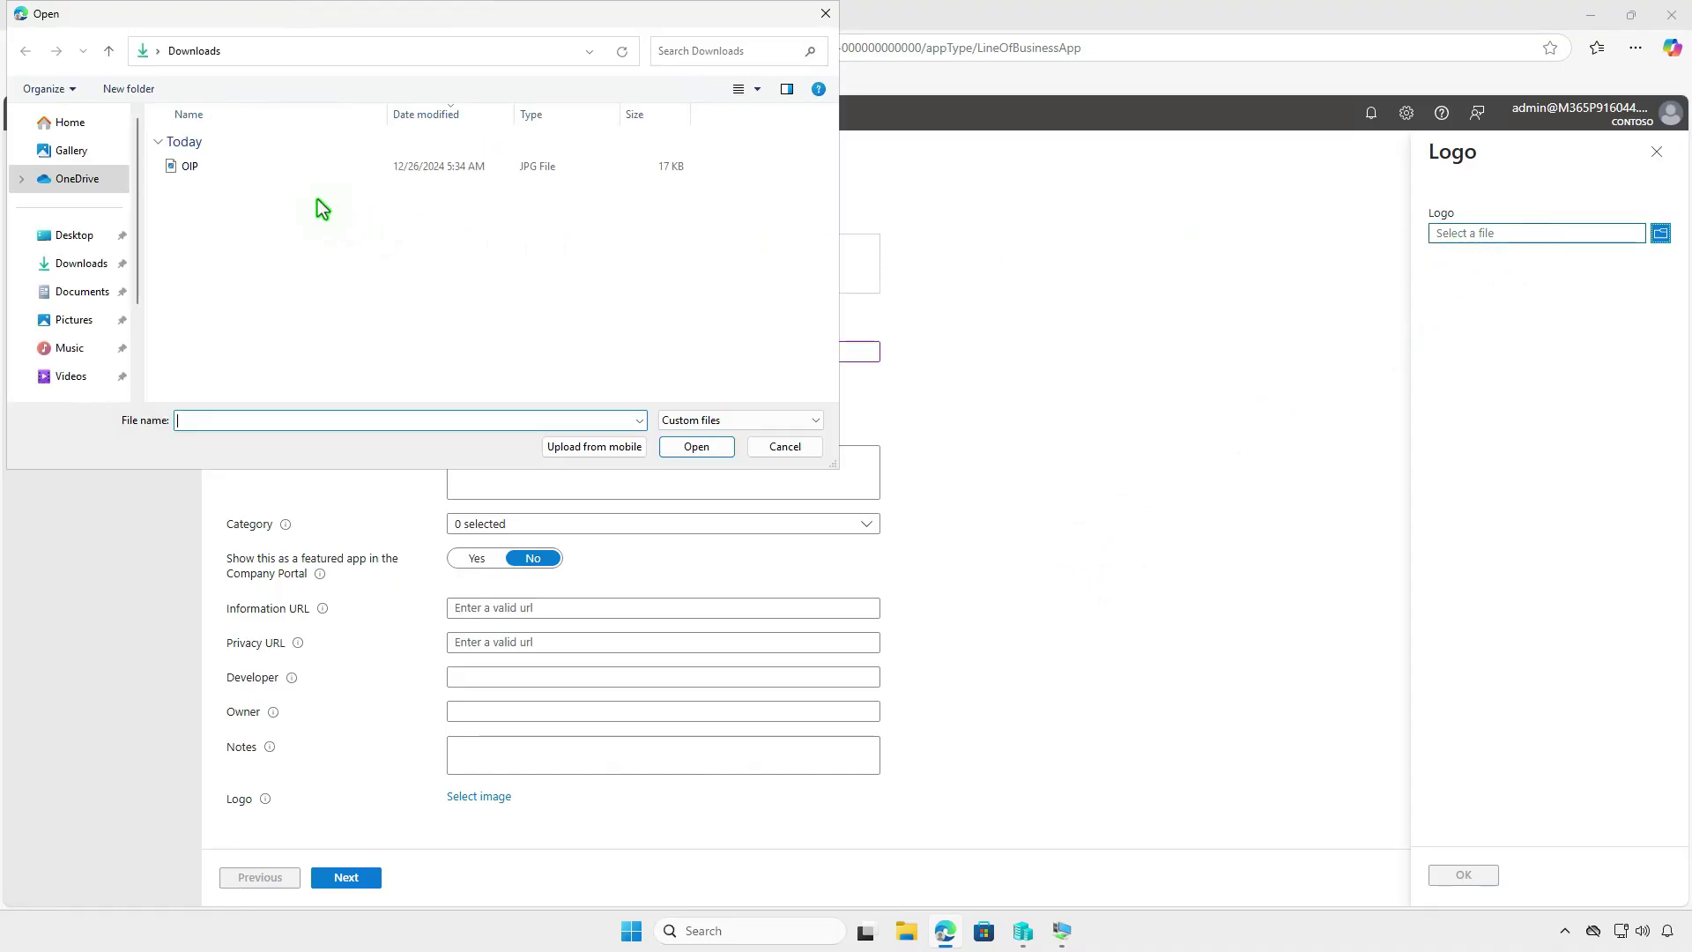
click(251, 169)
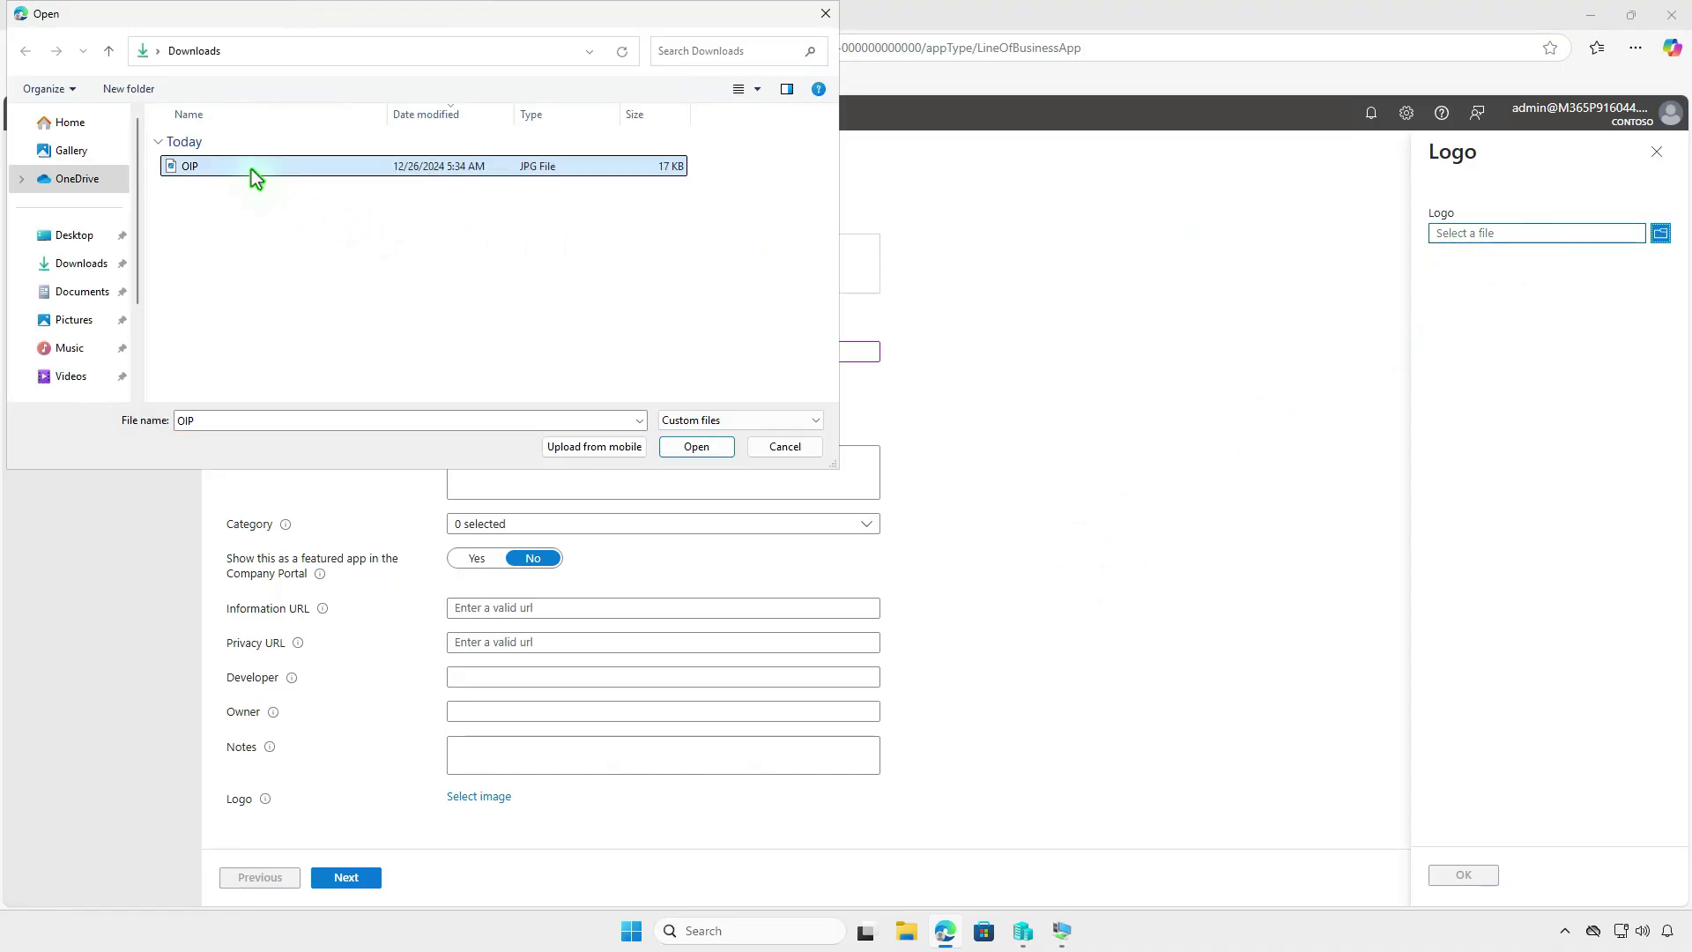
click(698, 448)
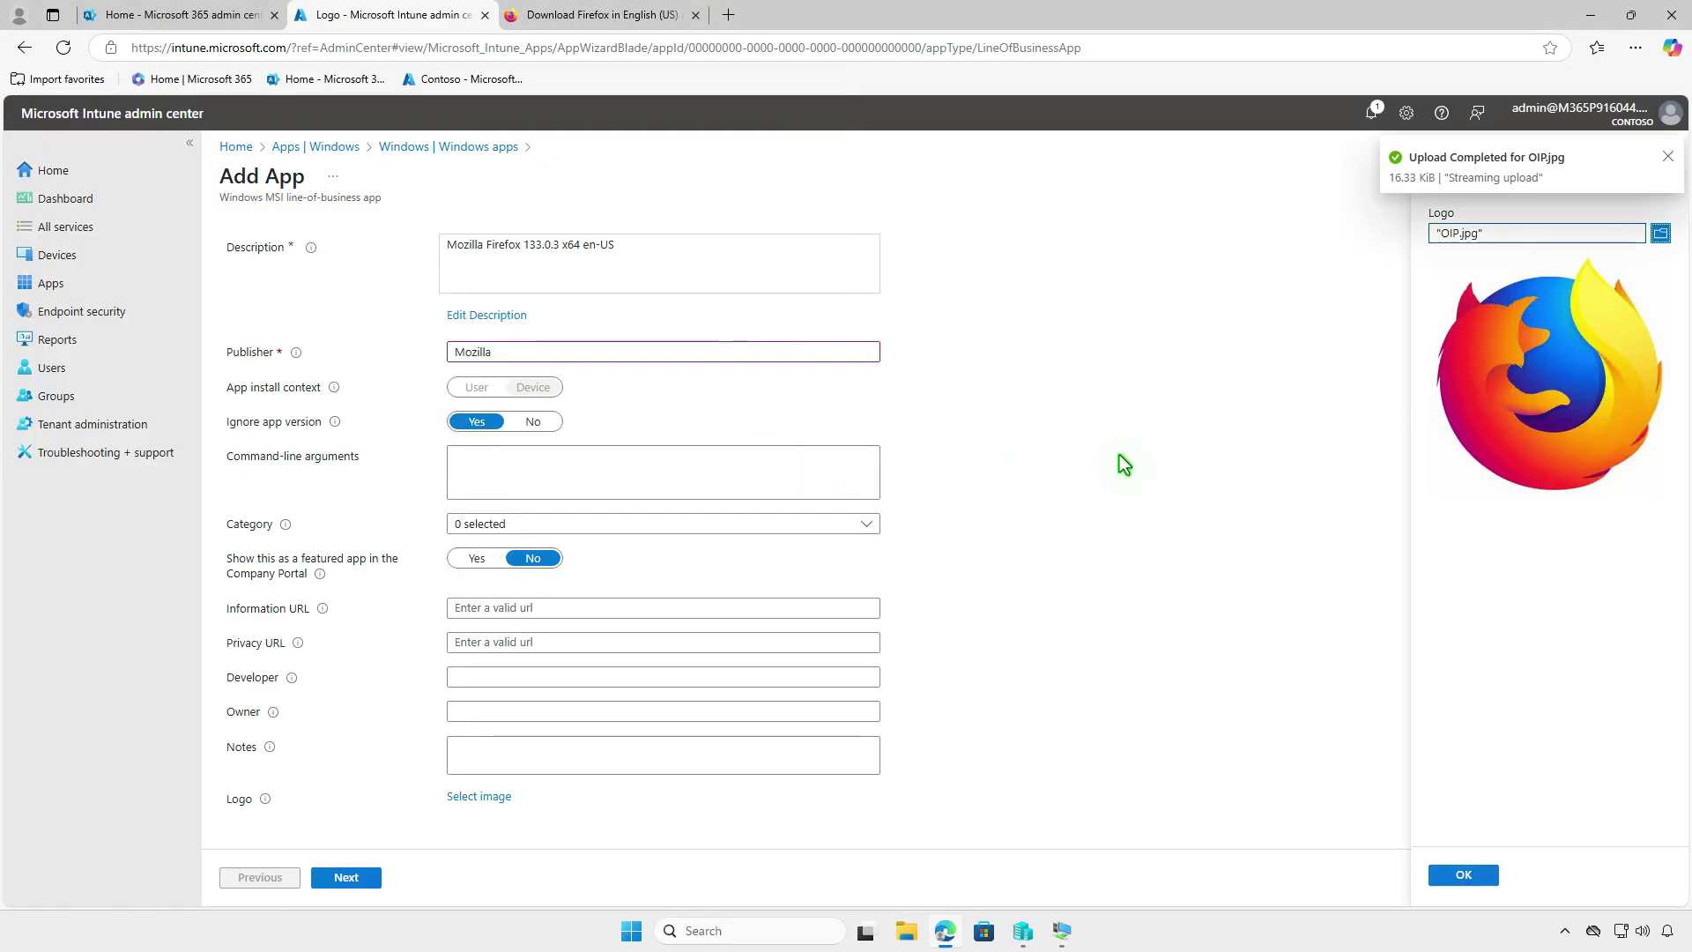
click(1458, 875)
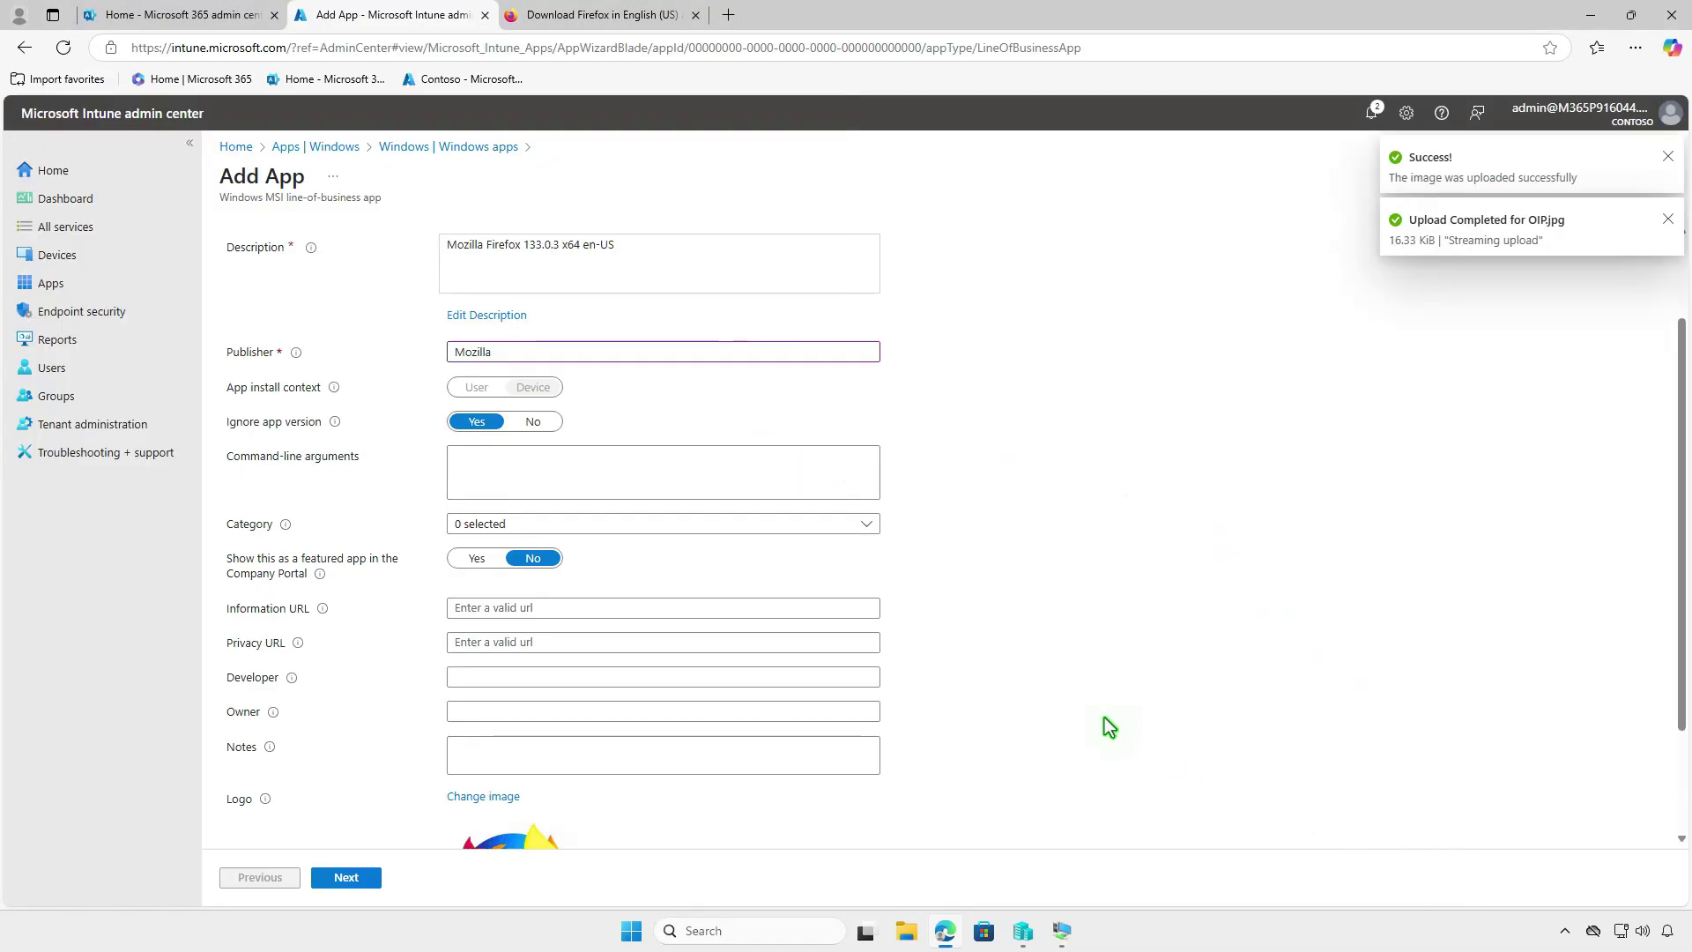
scroll(1104, 719, down, 3)
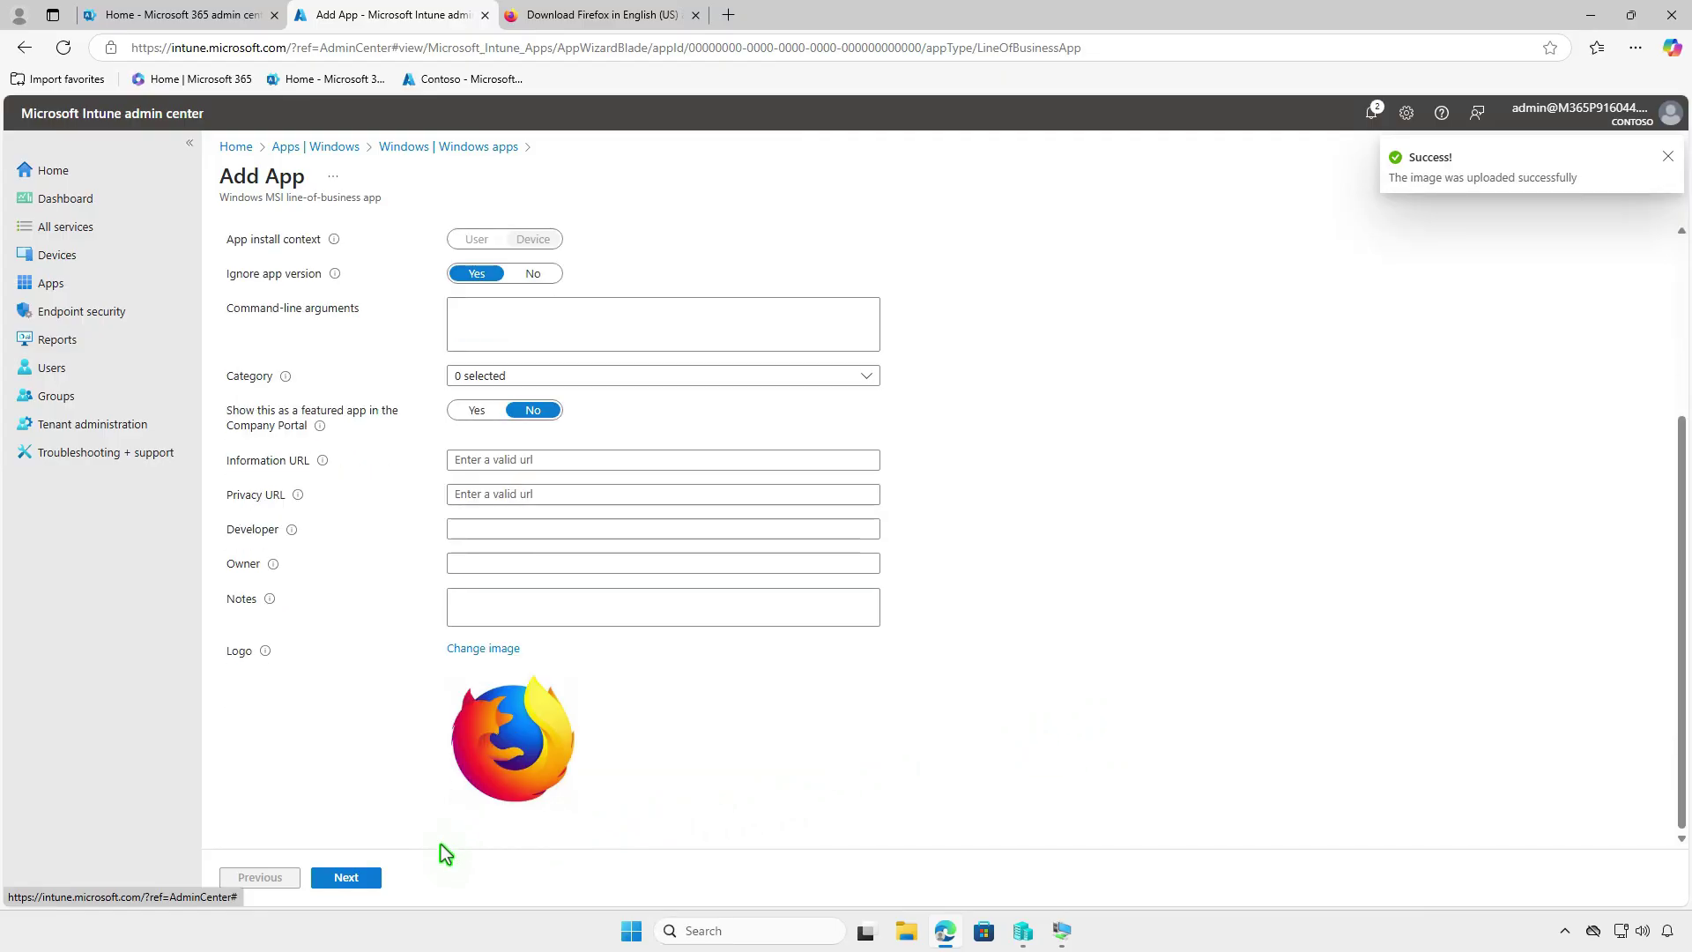
Step: Assign the Firefox app as Required to the Test_Devices group
click(368, 879)
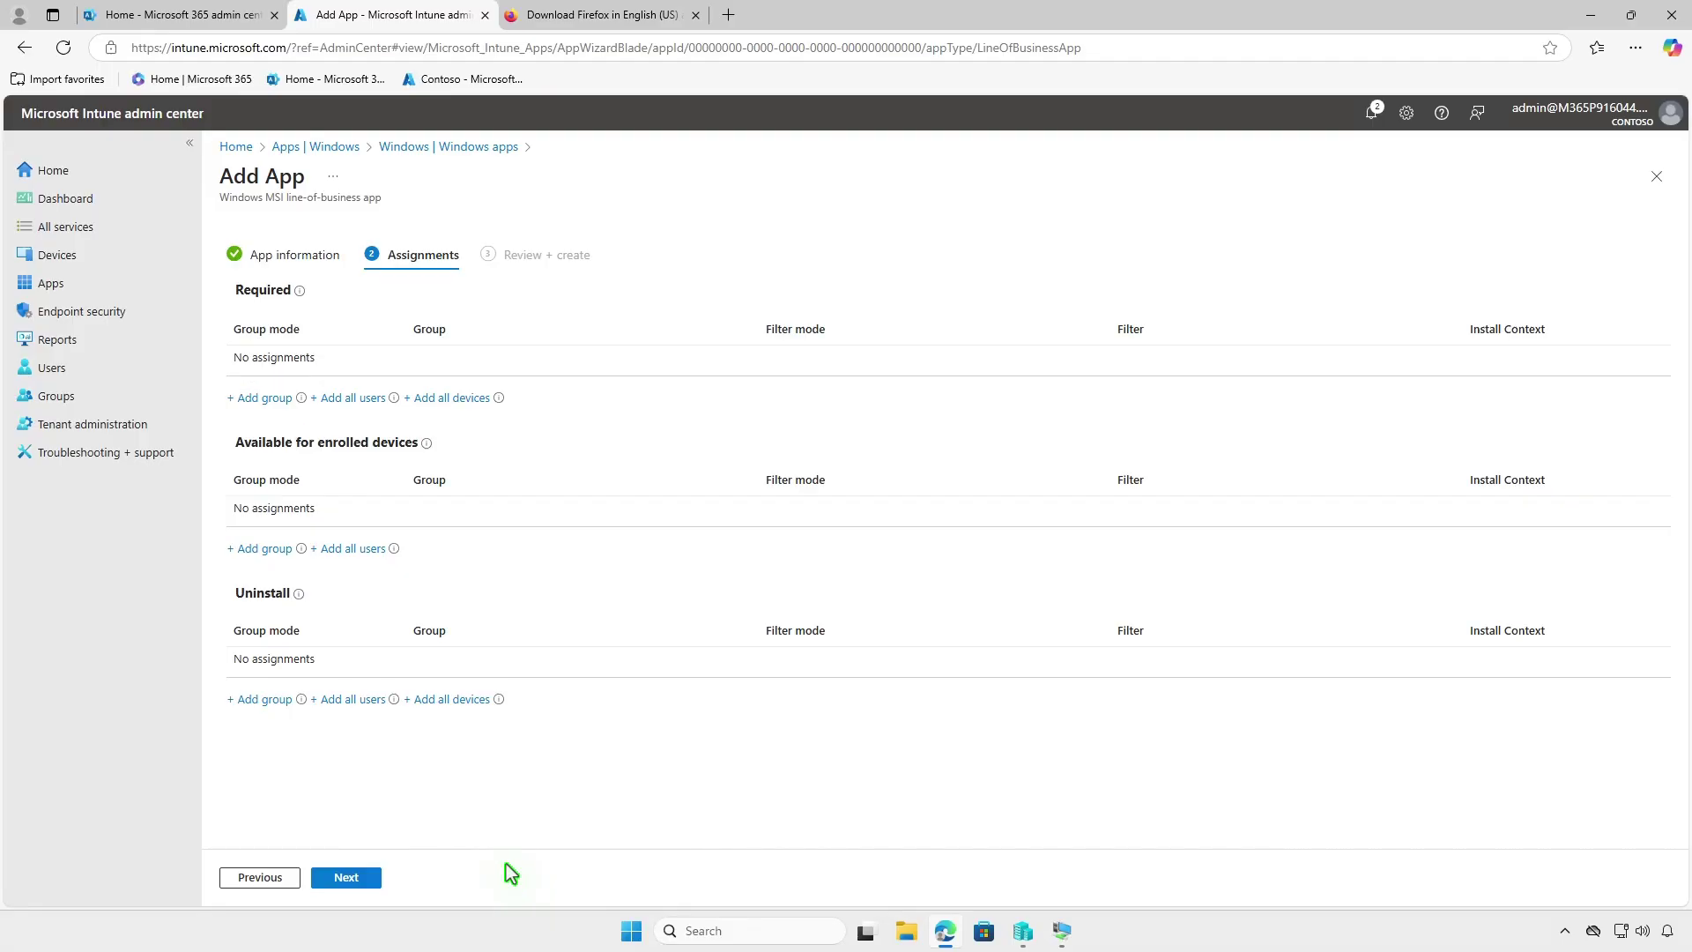
click(269, 400)
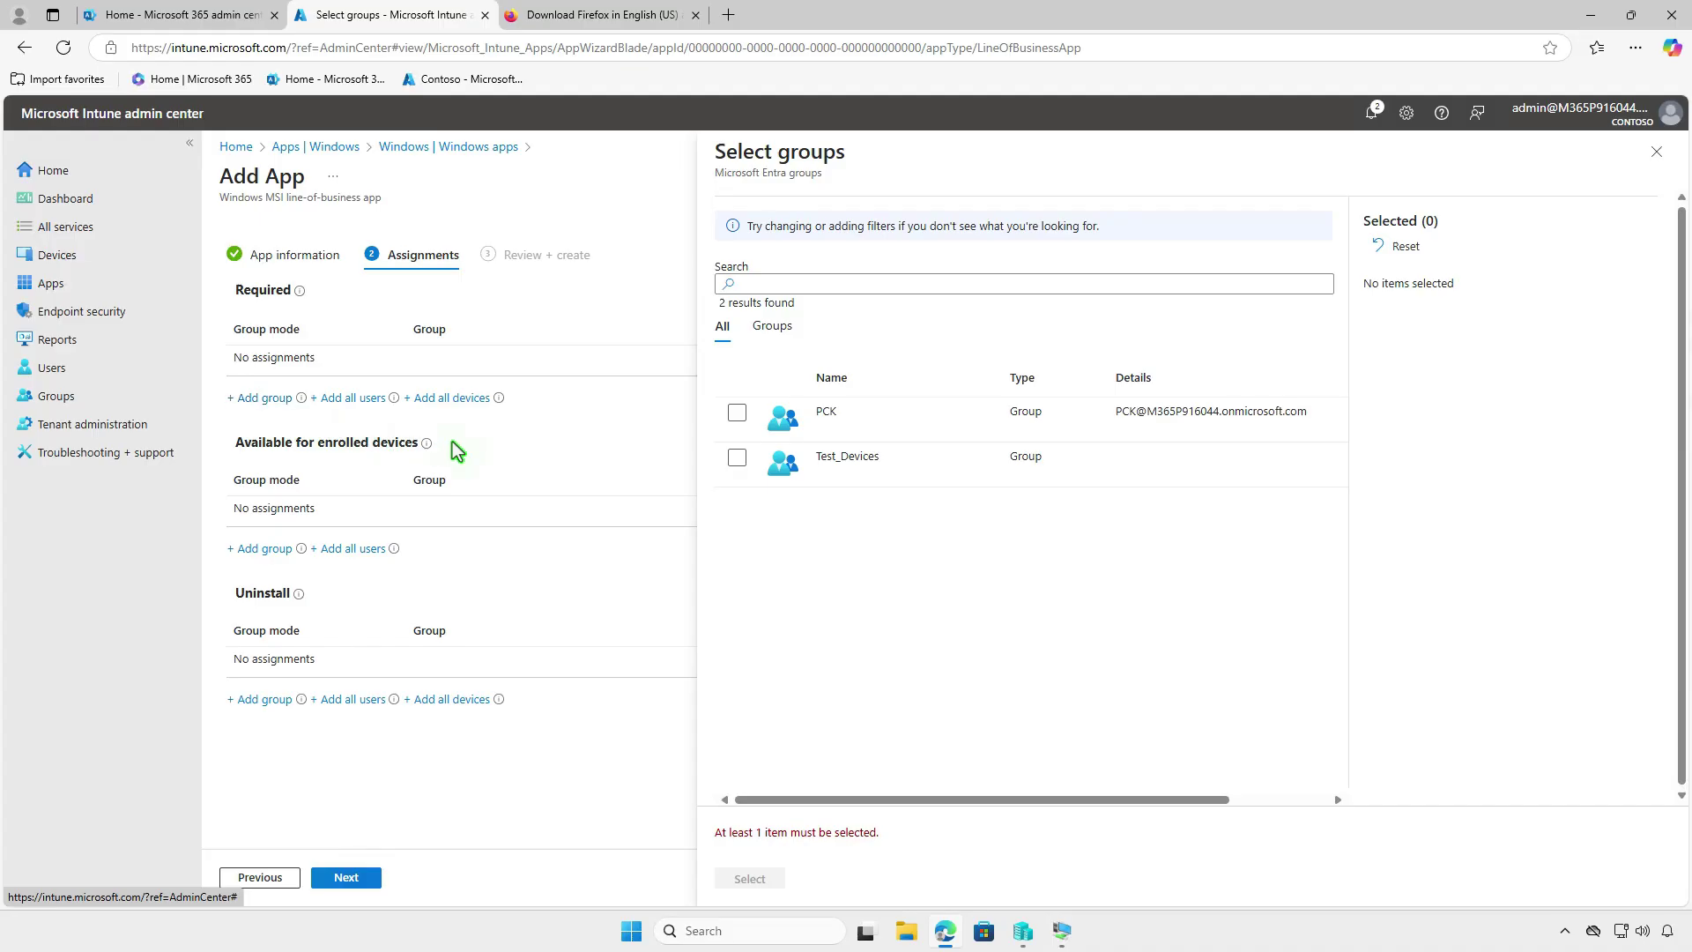
click(740, 467)
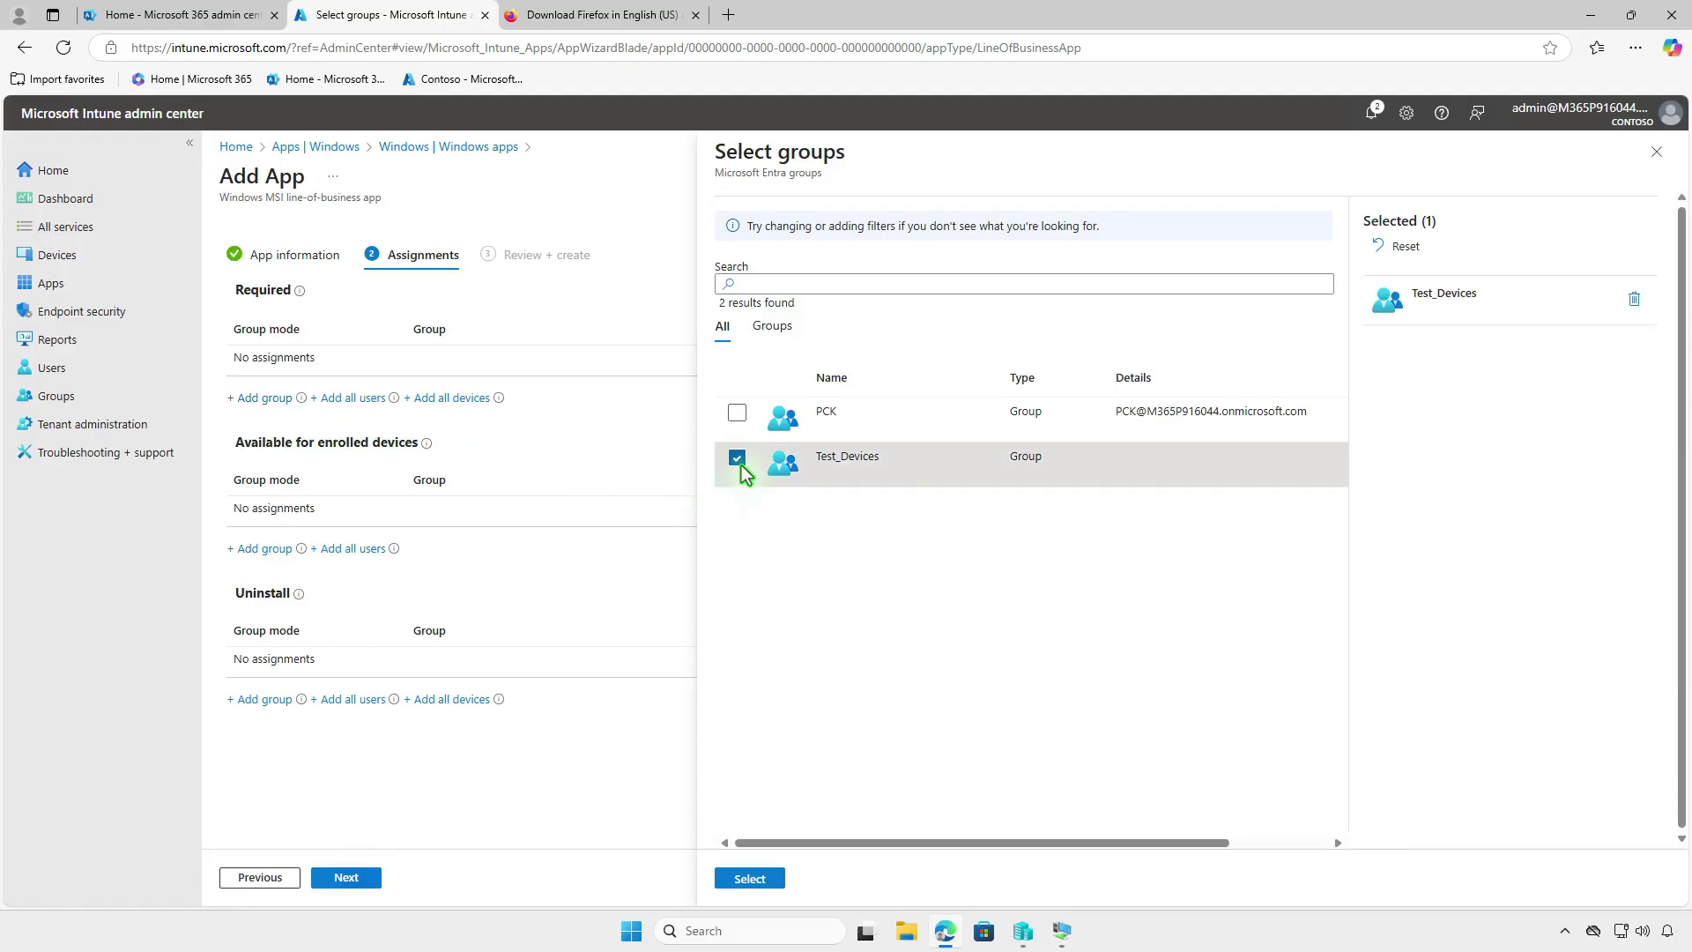
click(770, 881)
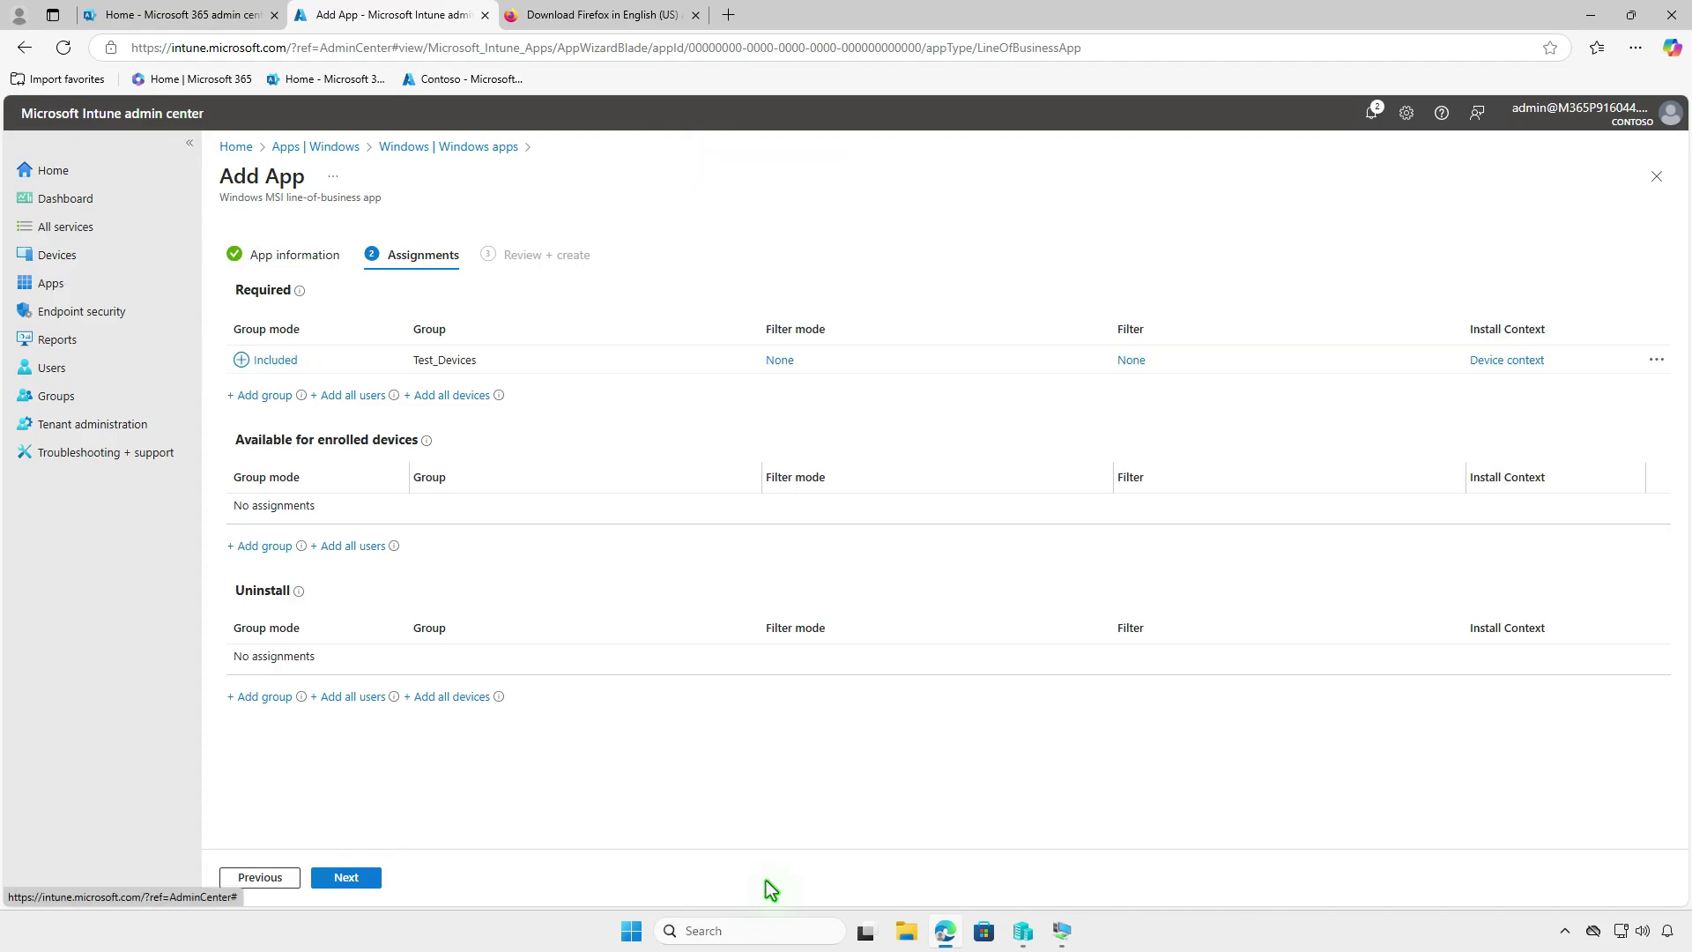
Step: Review and create the Mozilla Firefox 133.0.3 app, then minimize Edge
click(363, 881)
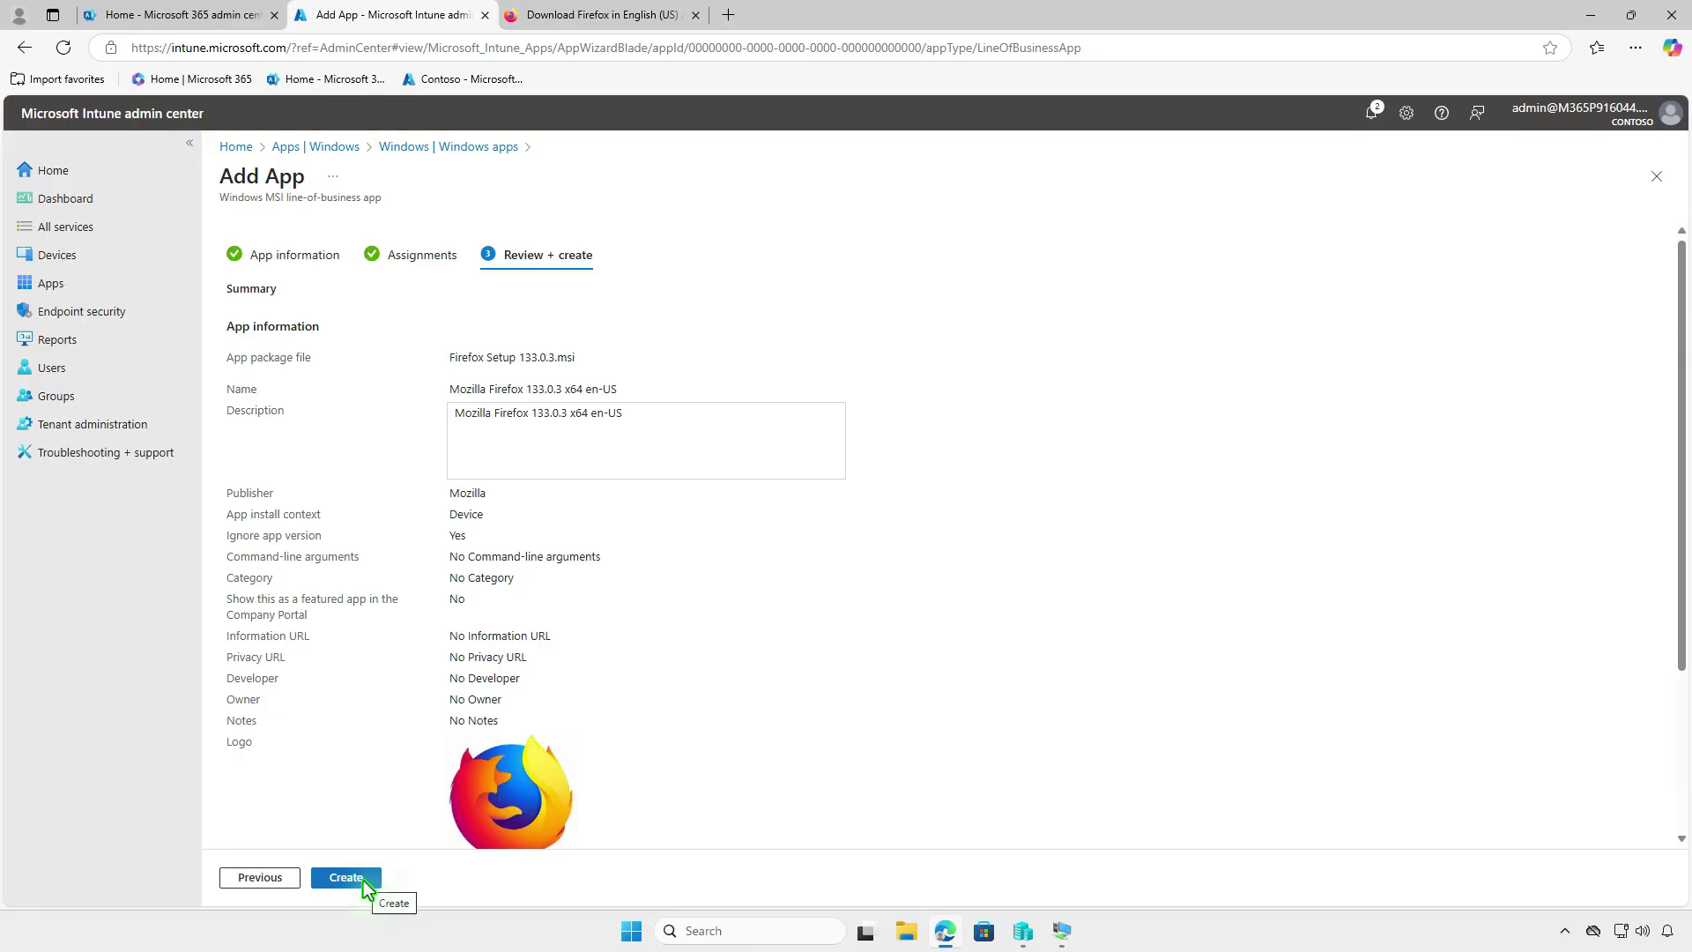
click(363, 879)
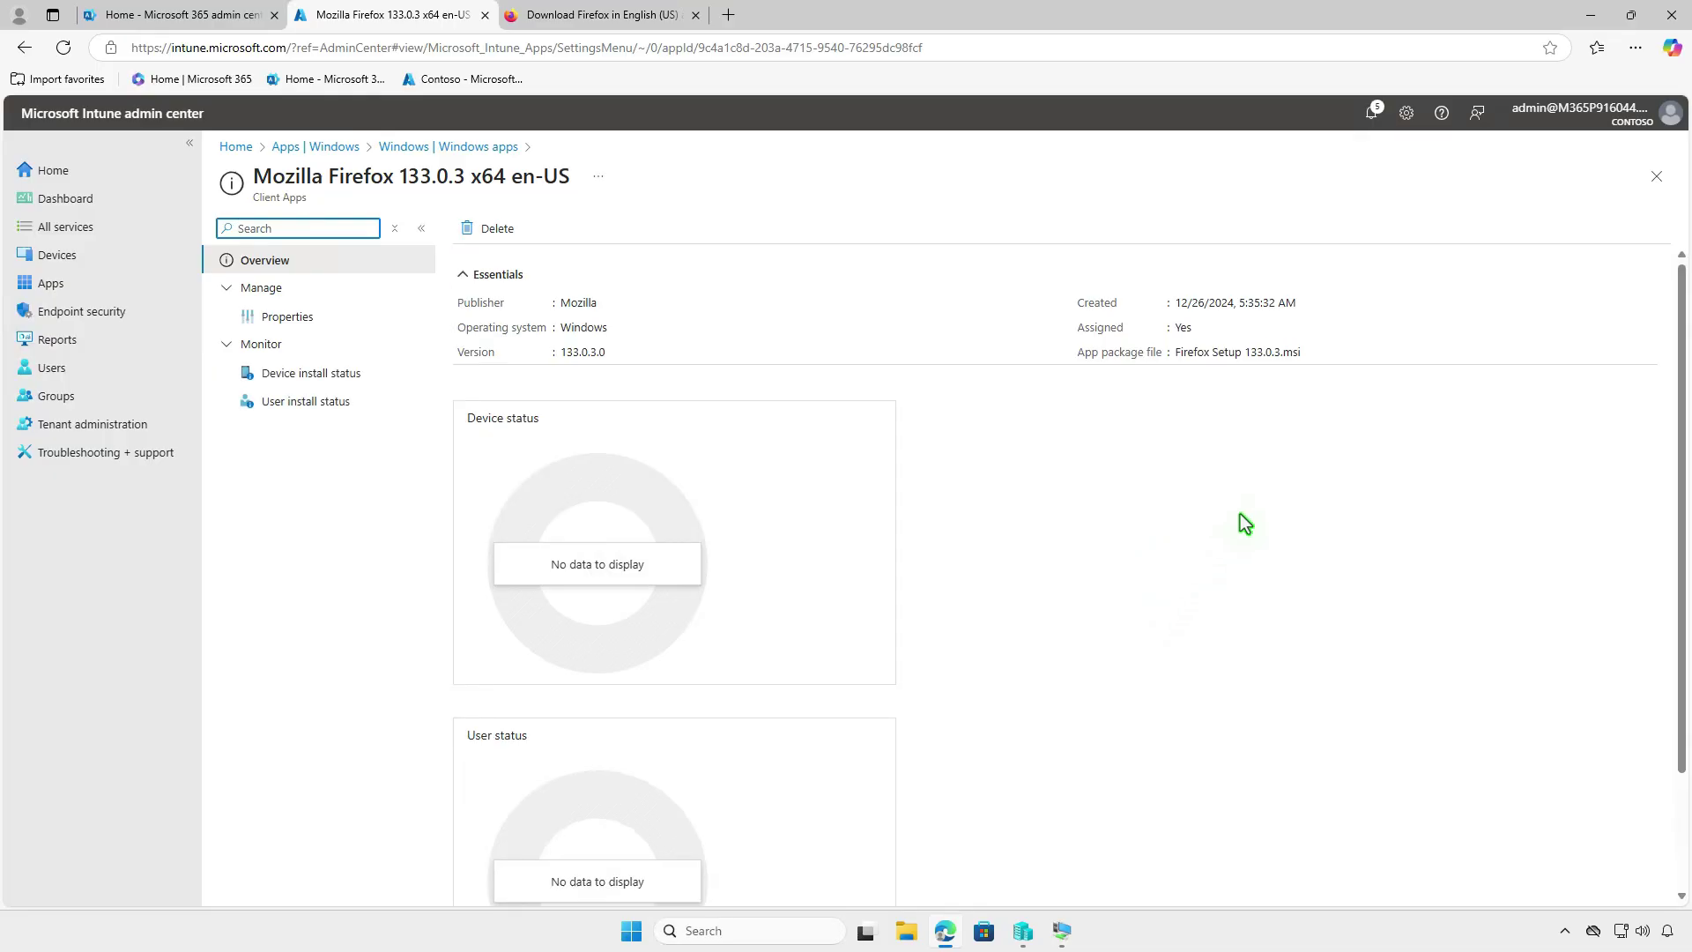
click(1591, 15)
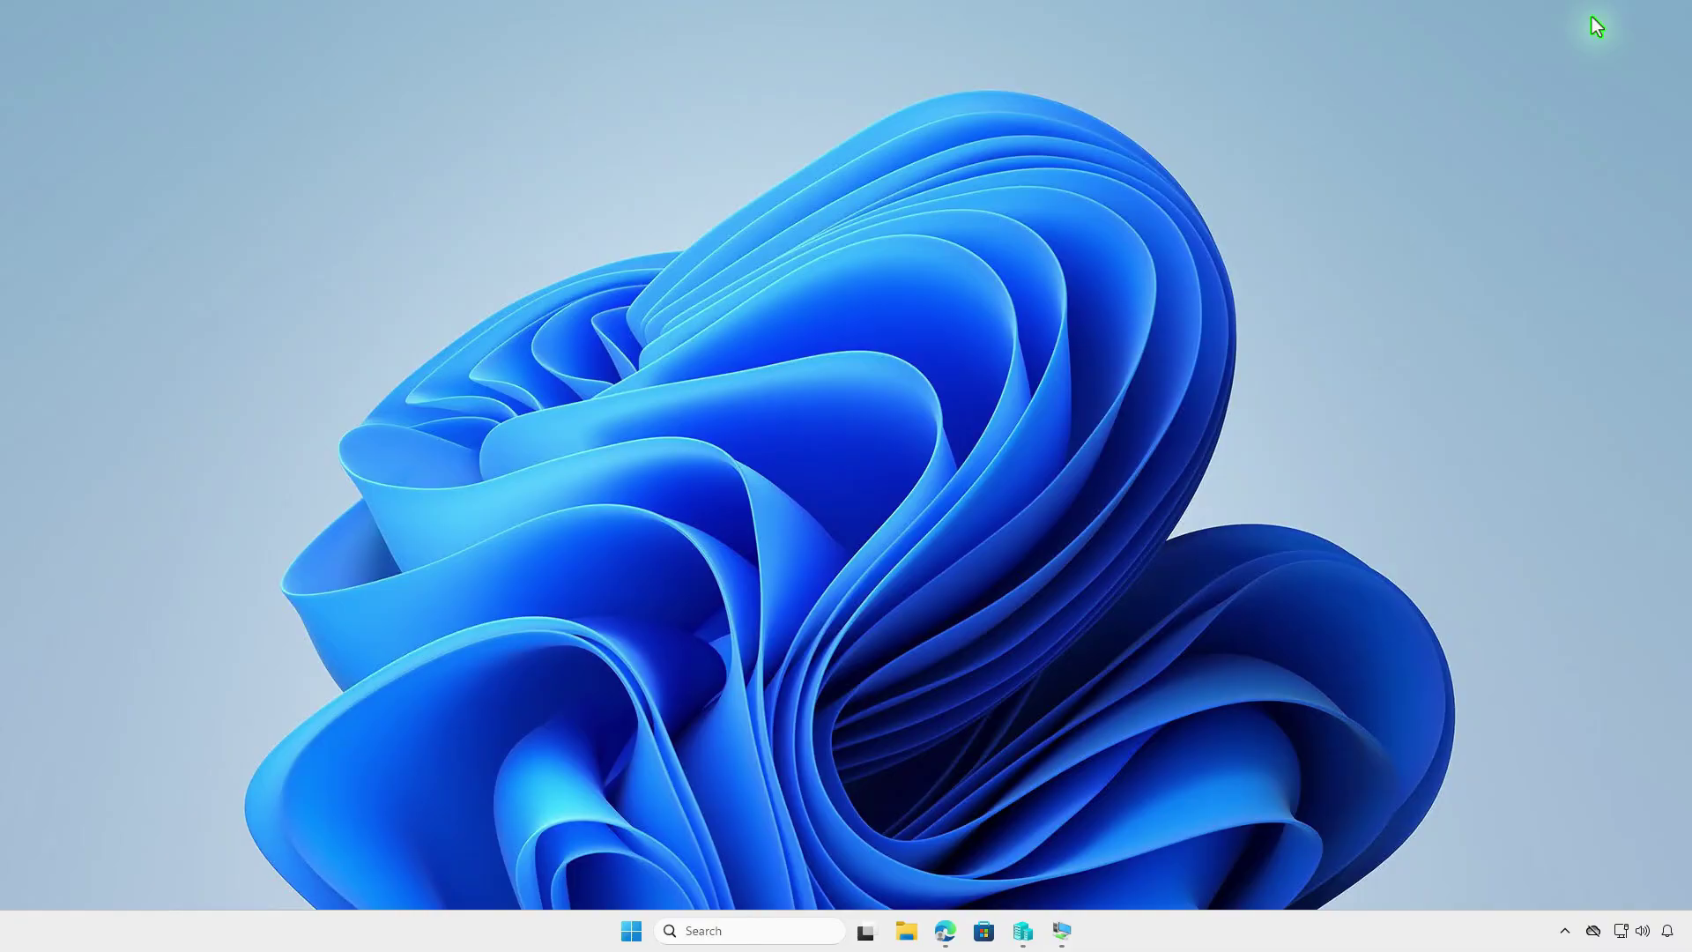
Step: Sync the NOR-PC-001 VM's Contoso Entra ID work account with Intune via Access work or school
click(1061, 930)
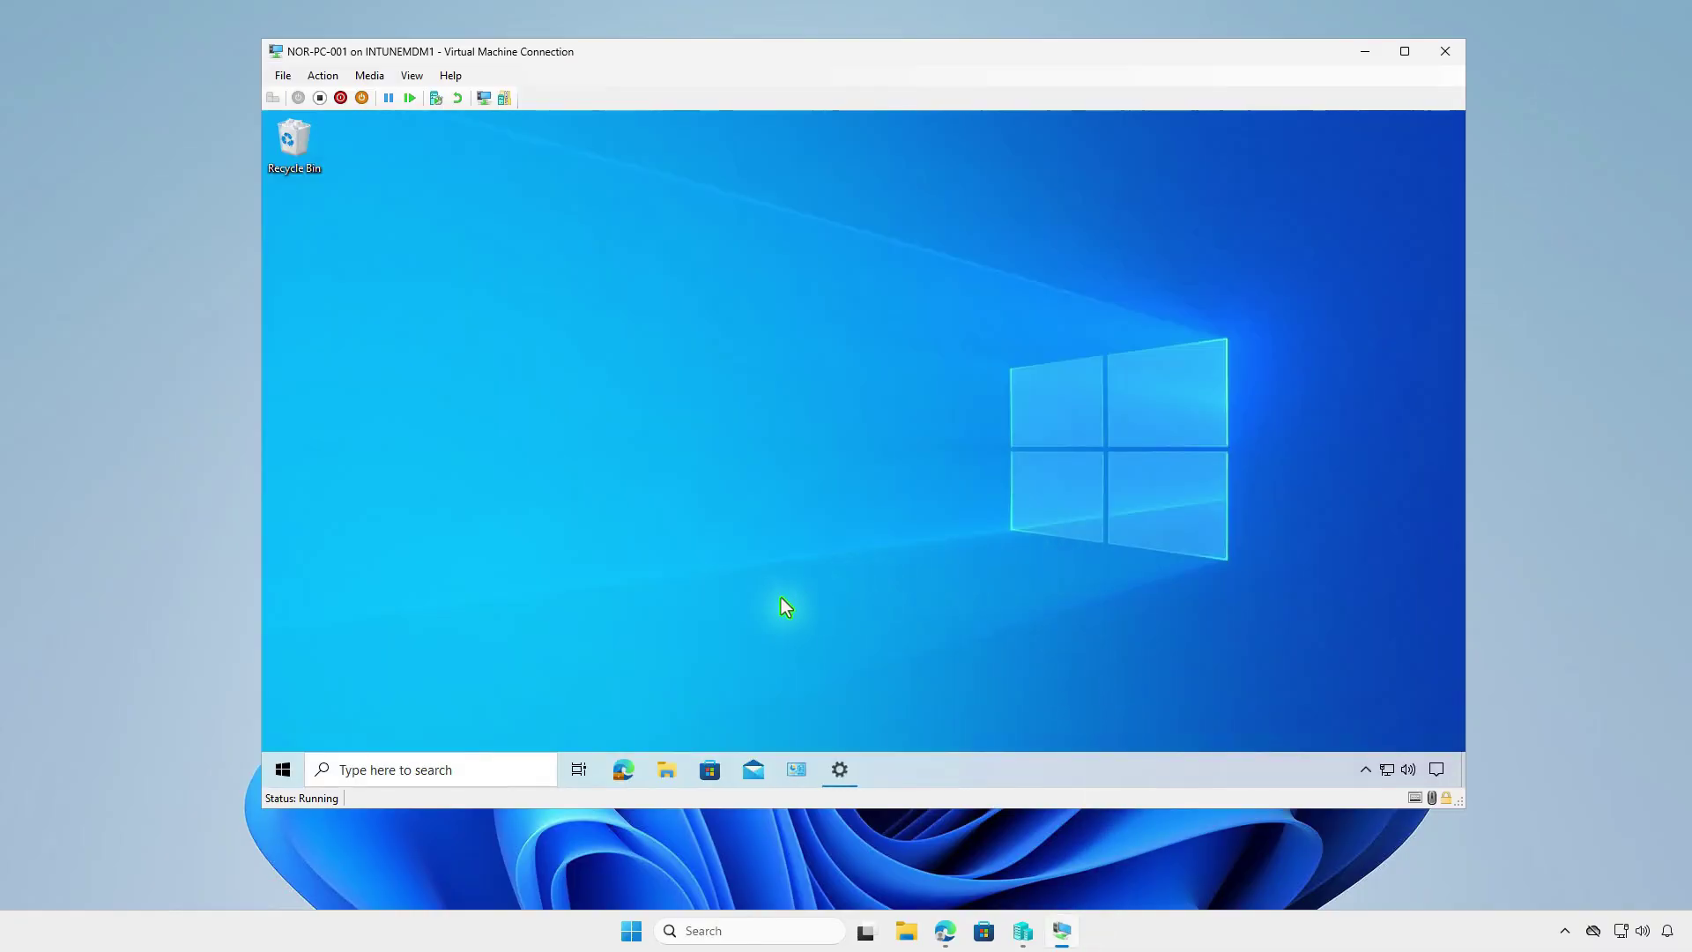
click(282, 769)
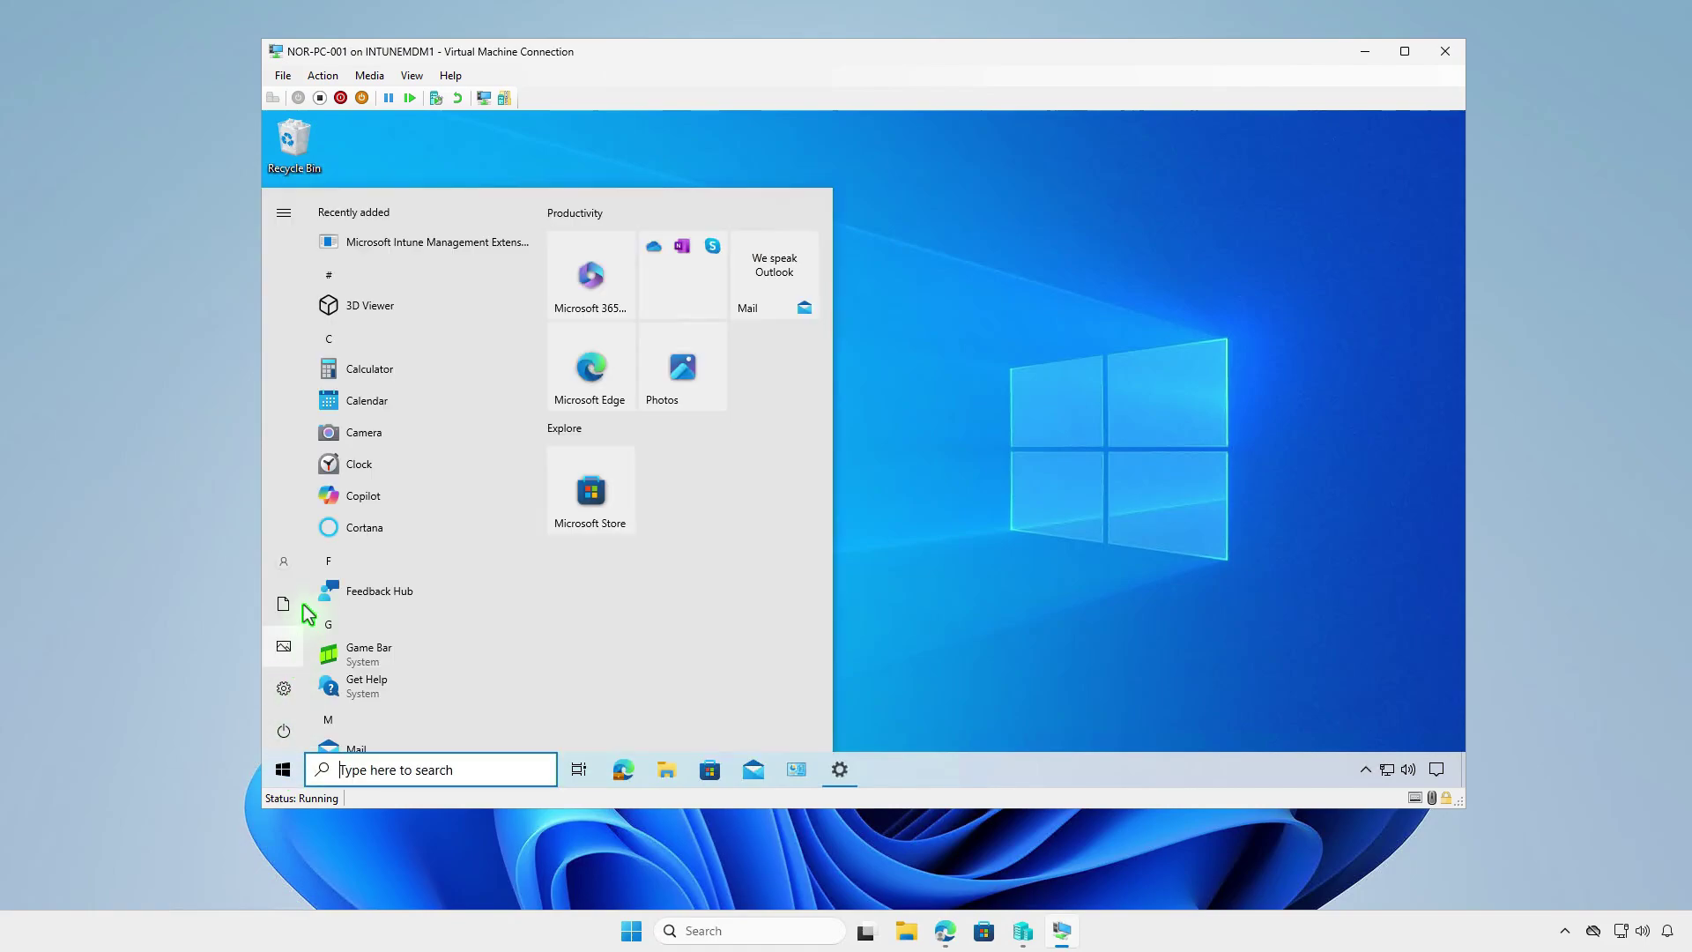
click(285, 563)
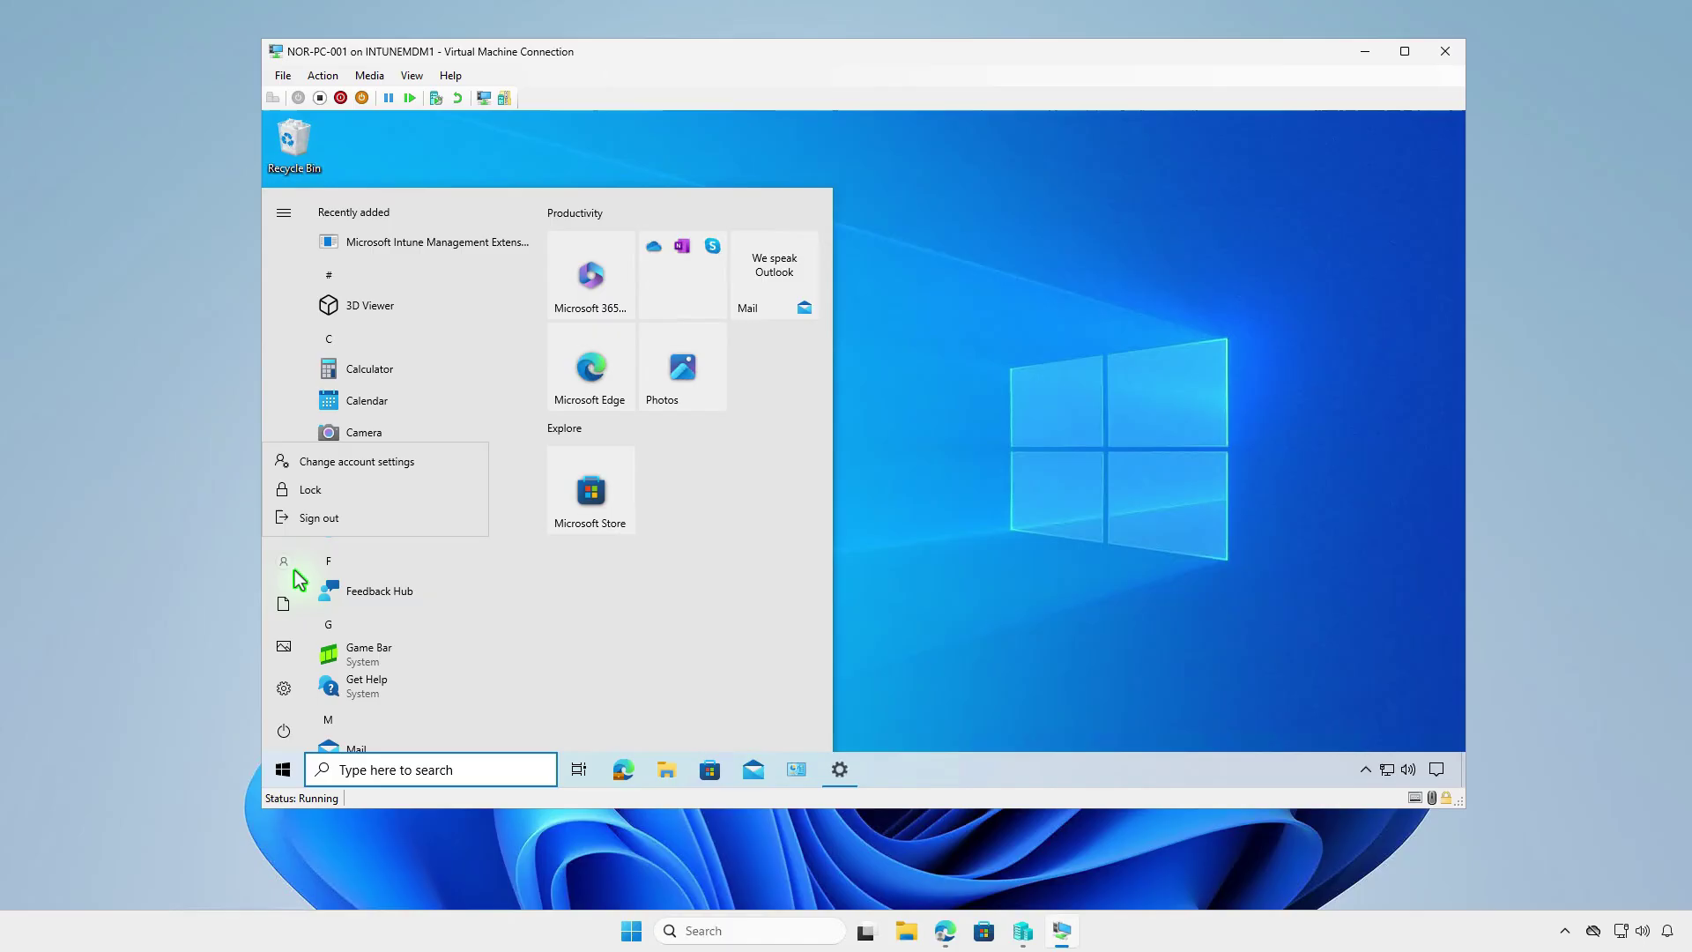
click(363, 469)
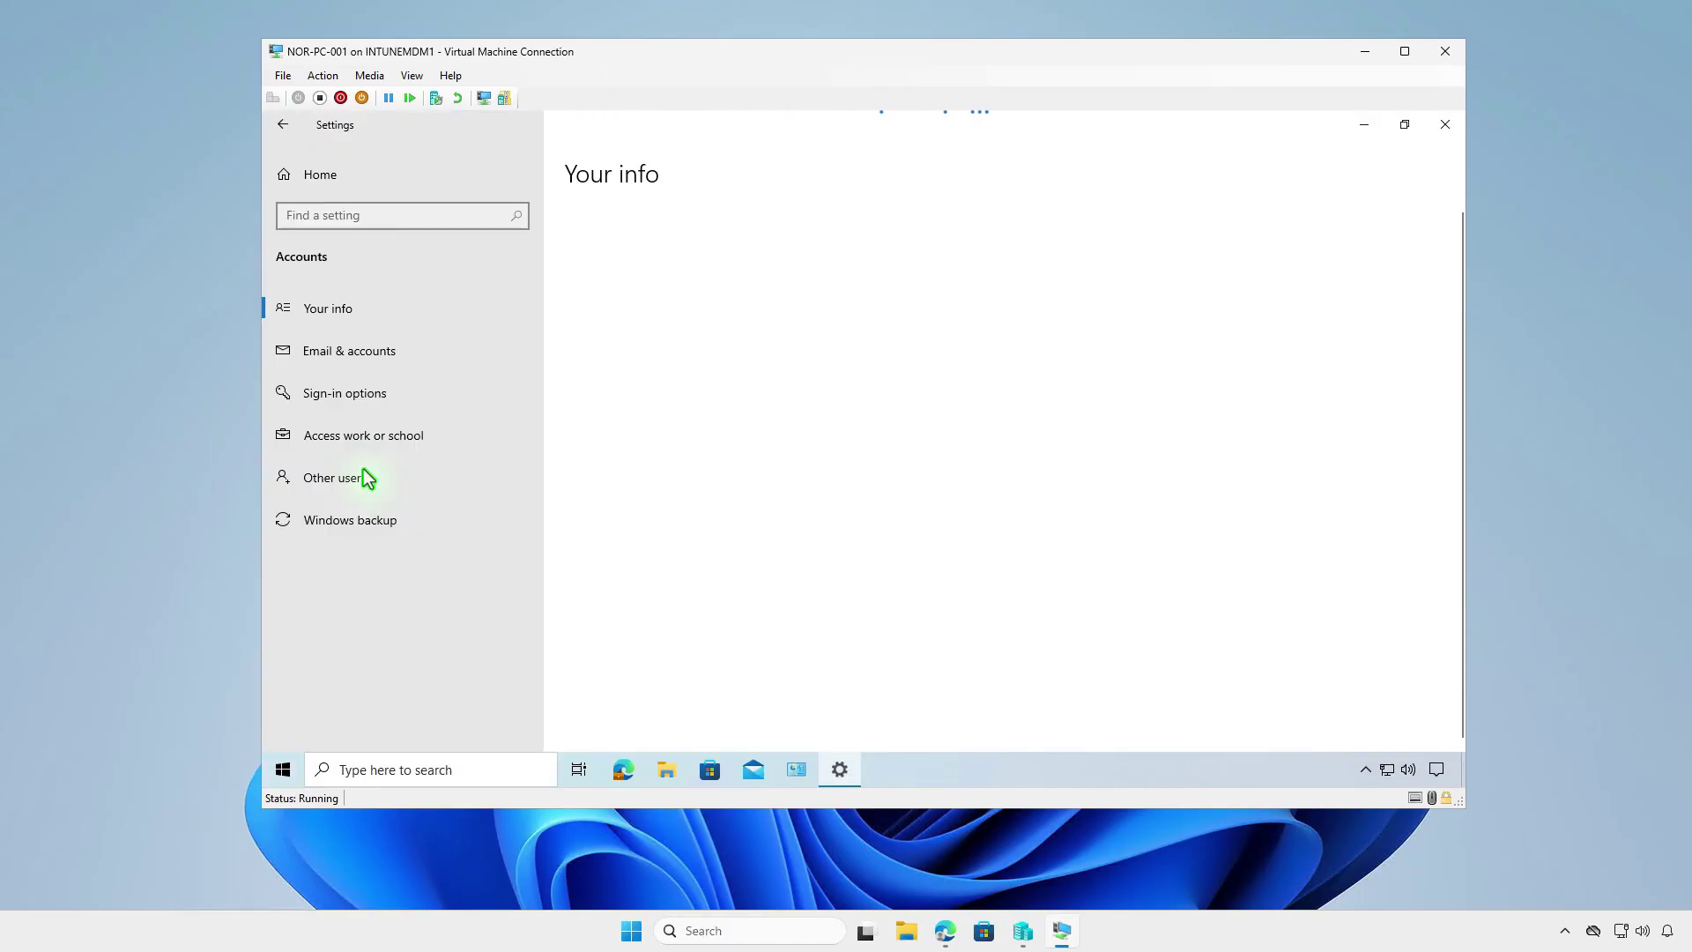
click(449, 441)
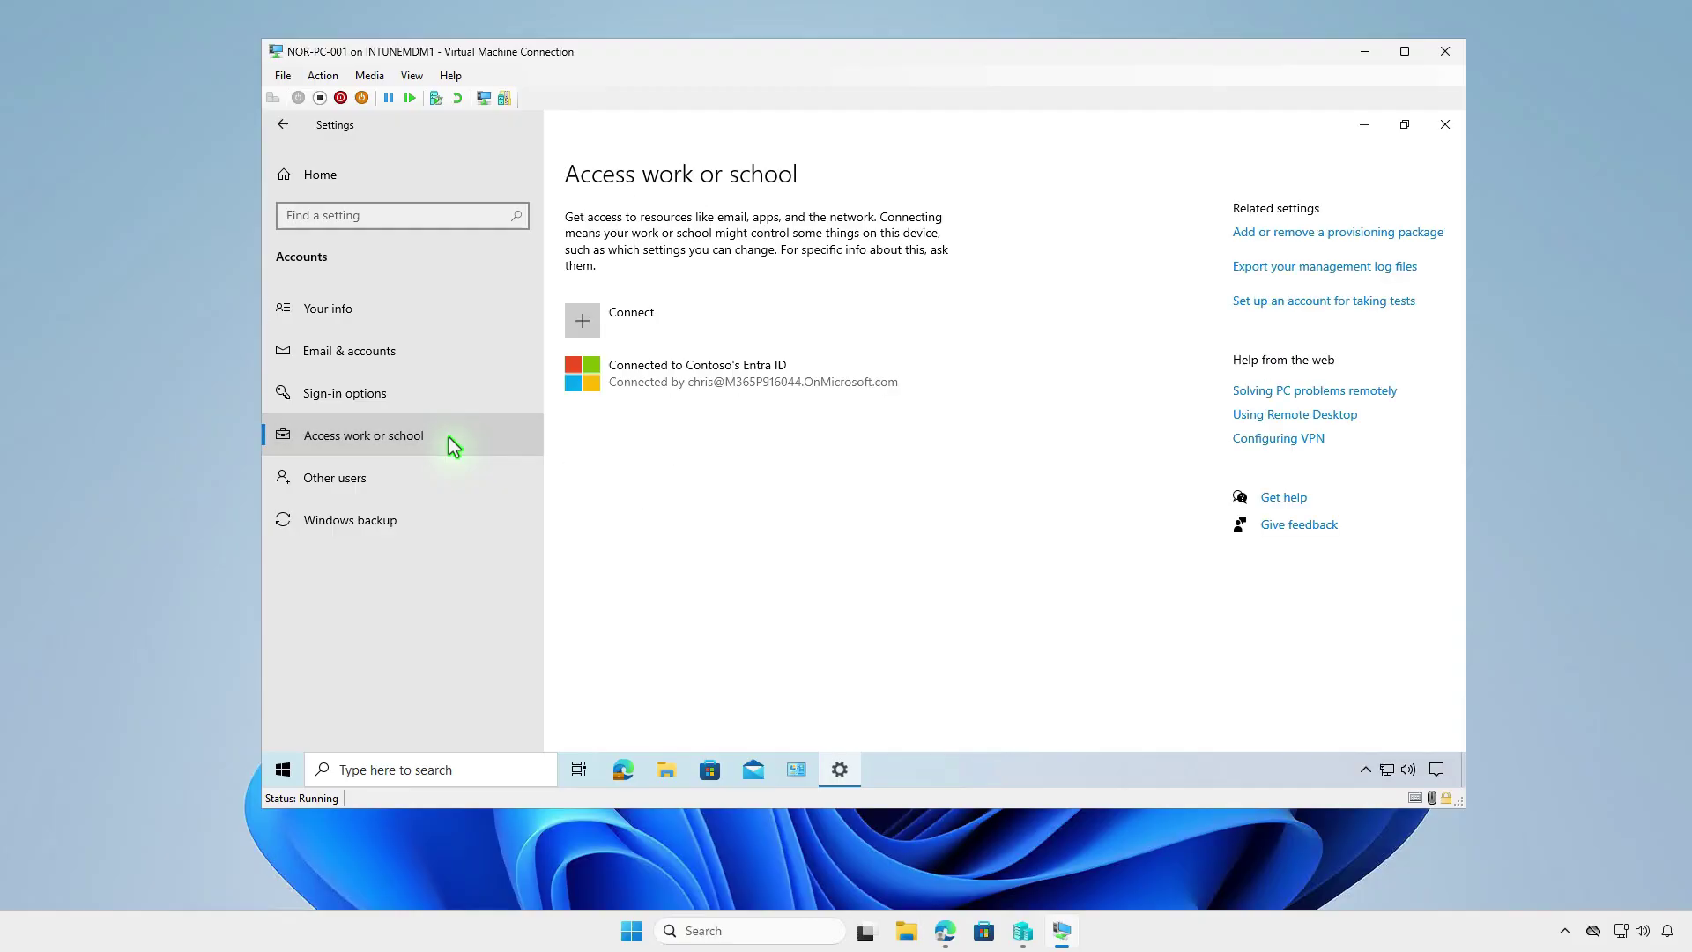
click(743, 383)
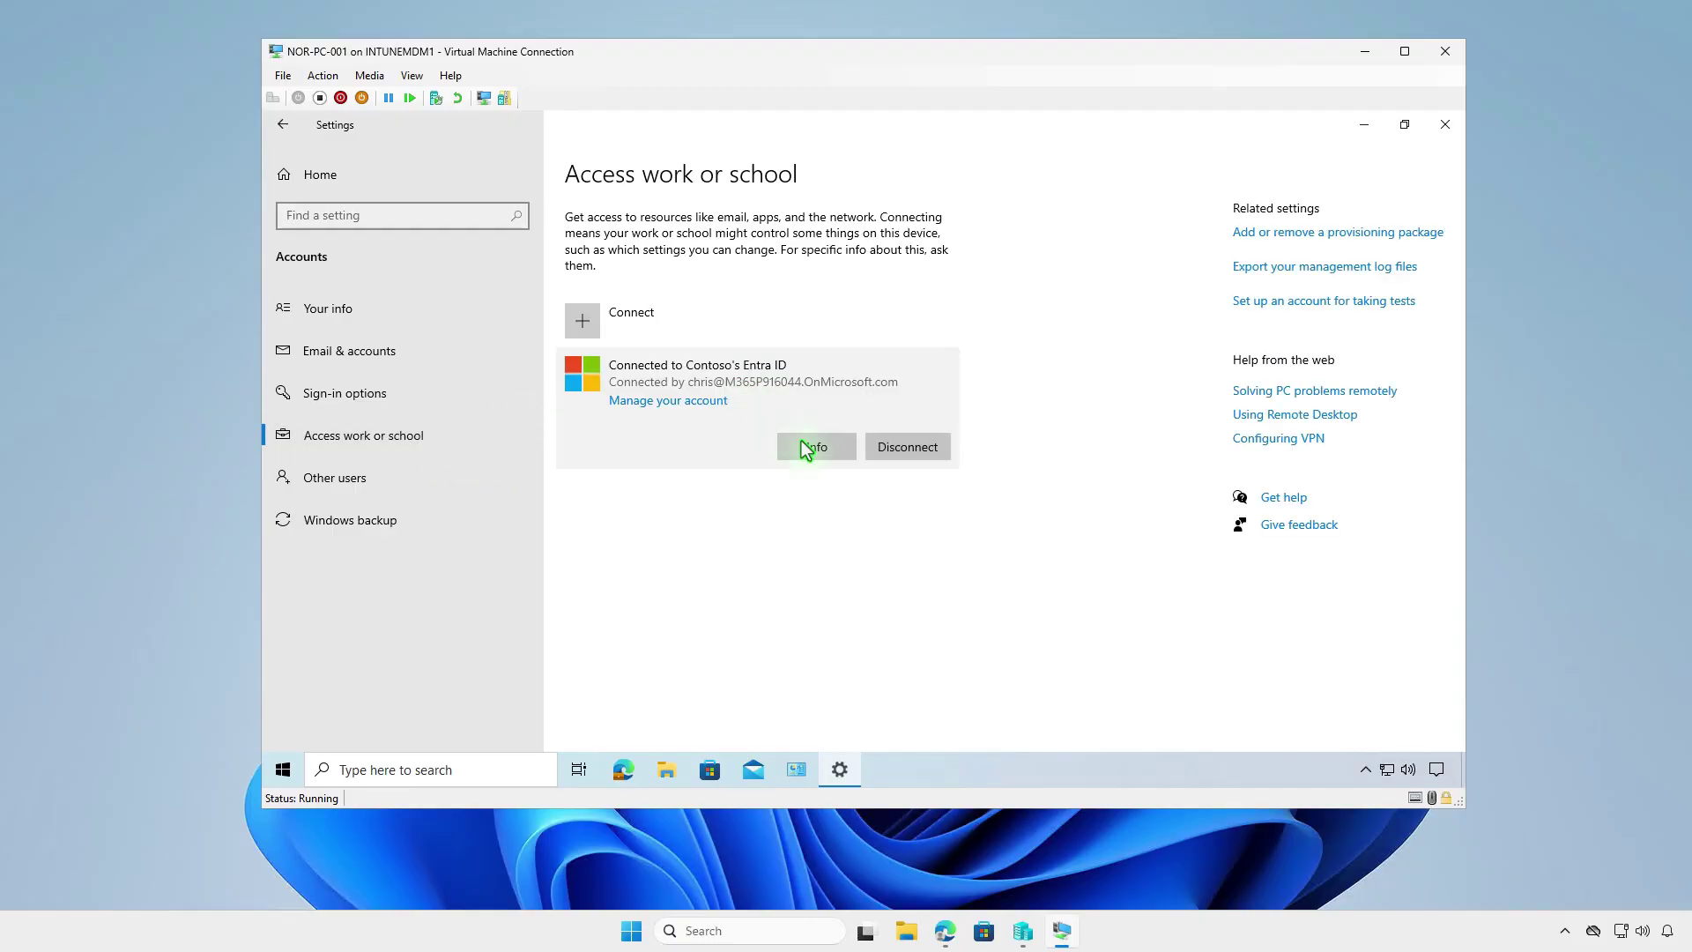
click(816, 447)
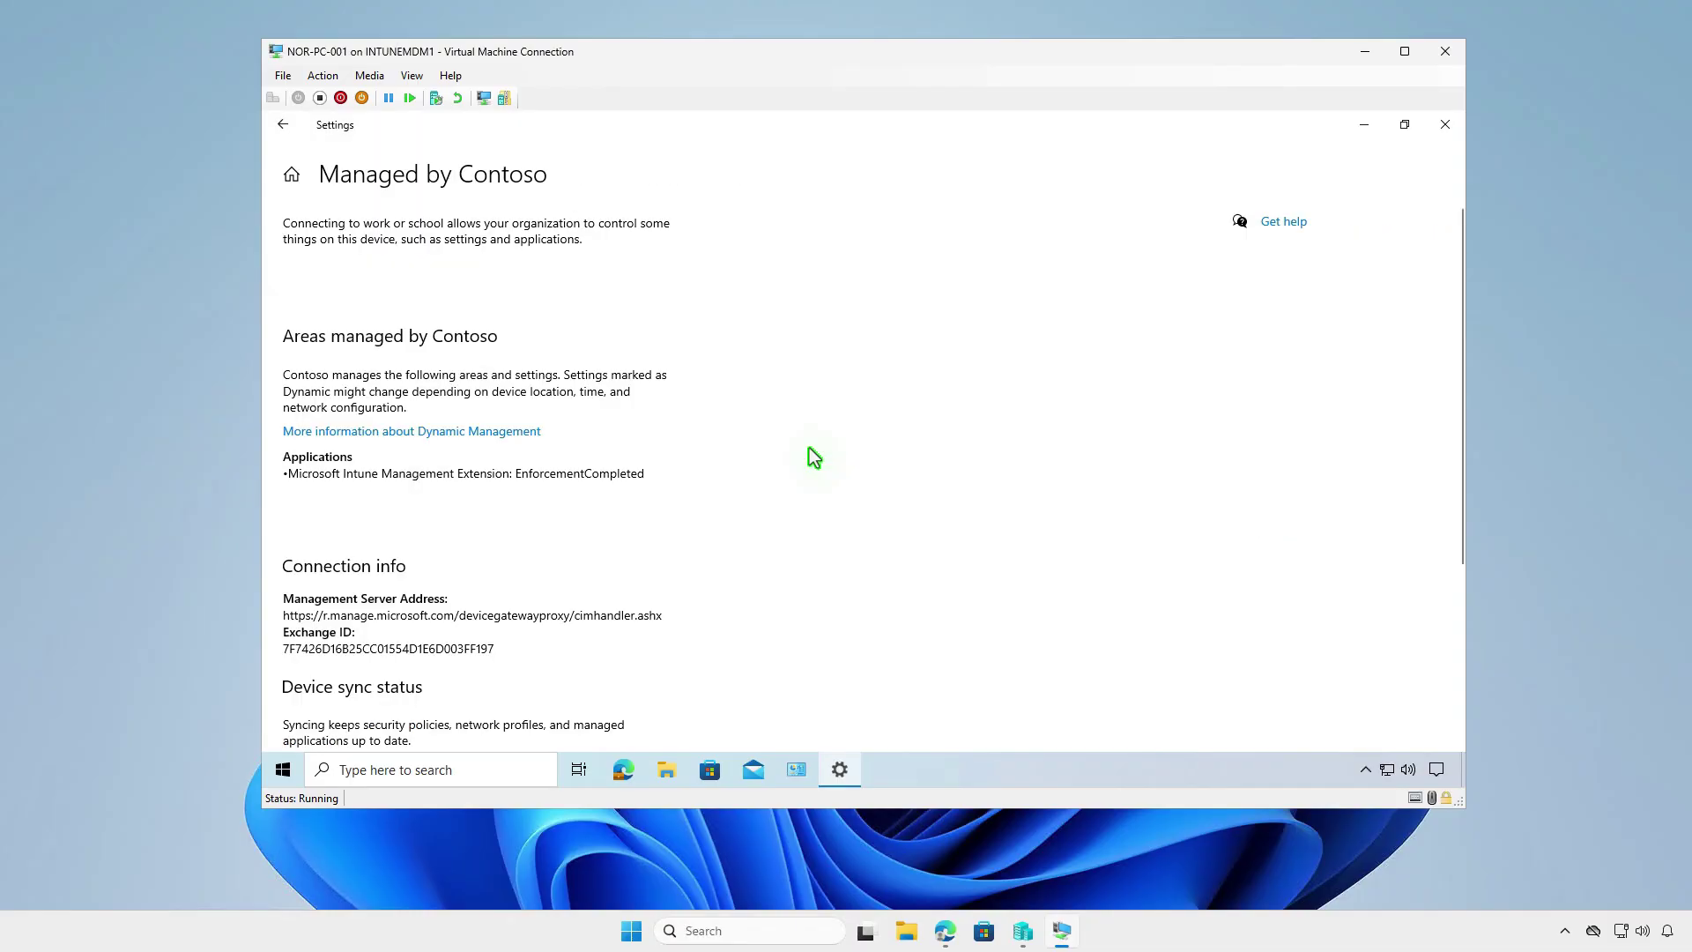
scroll(808, 447, down, 3)
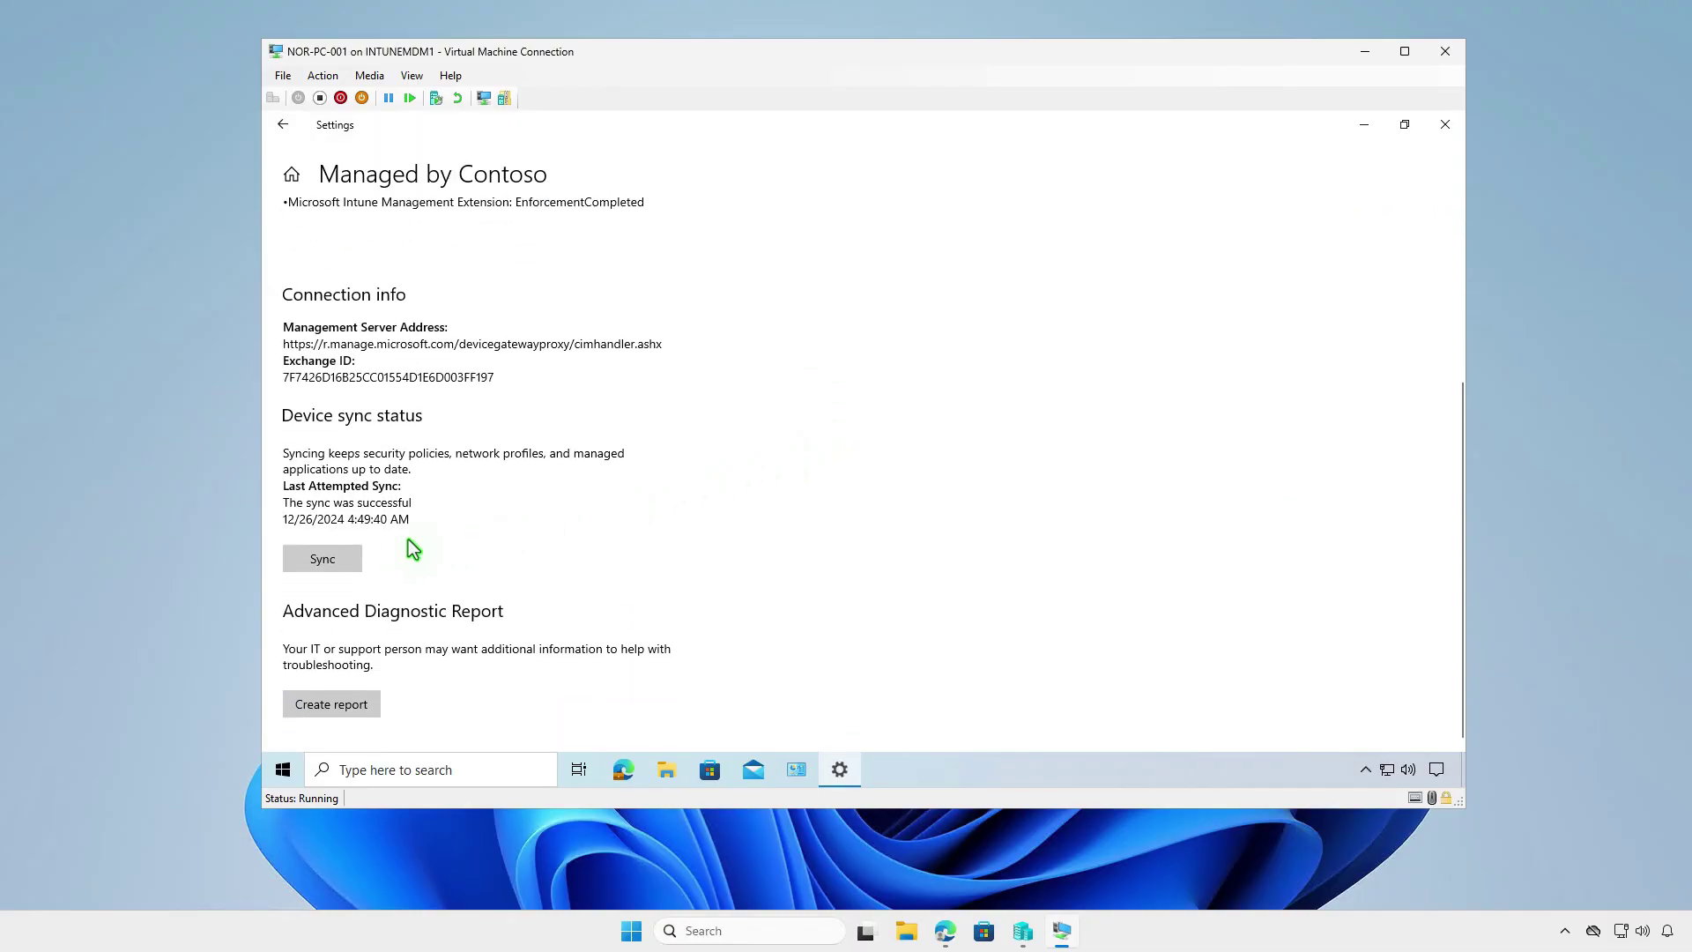
click(344, 557)
Step: Refresh Programs and Features and select the installed Mozilla Firefox (x64 en-US) 133.0.3
click(1364, 125)
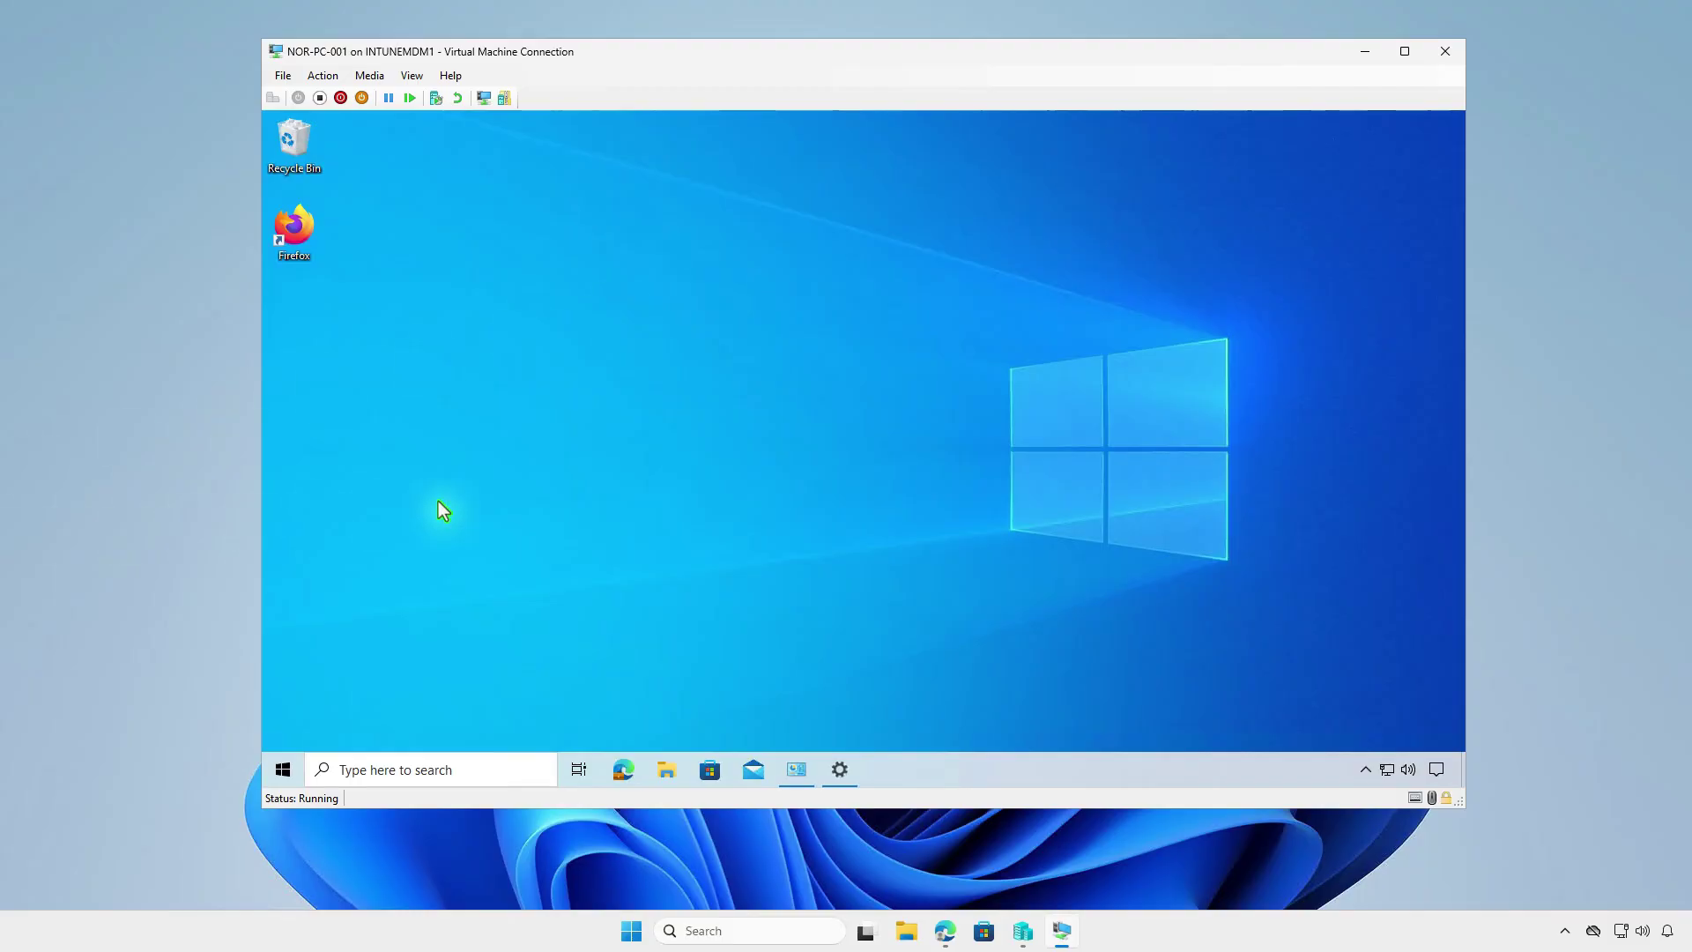
click(794, 770)
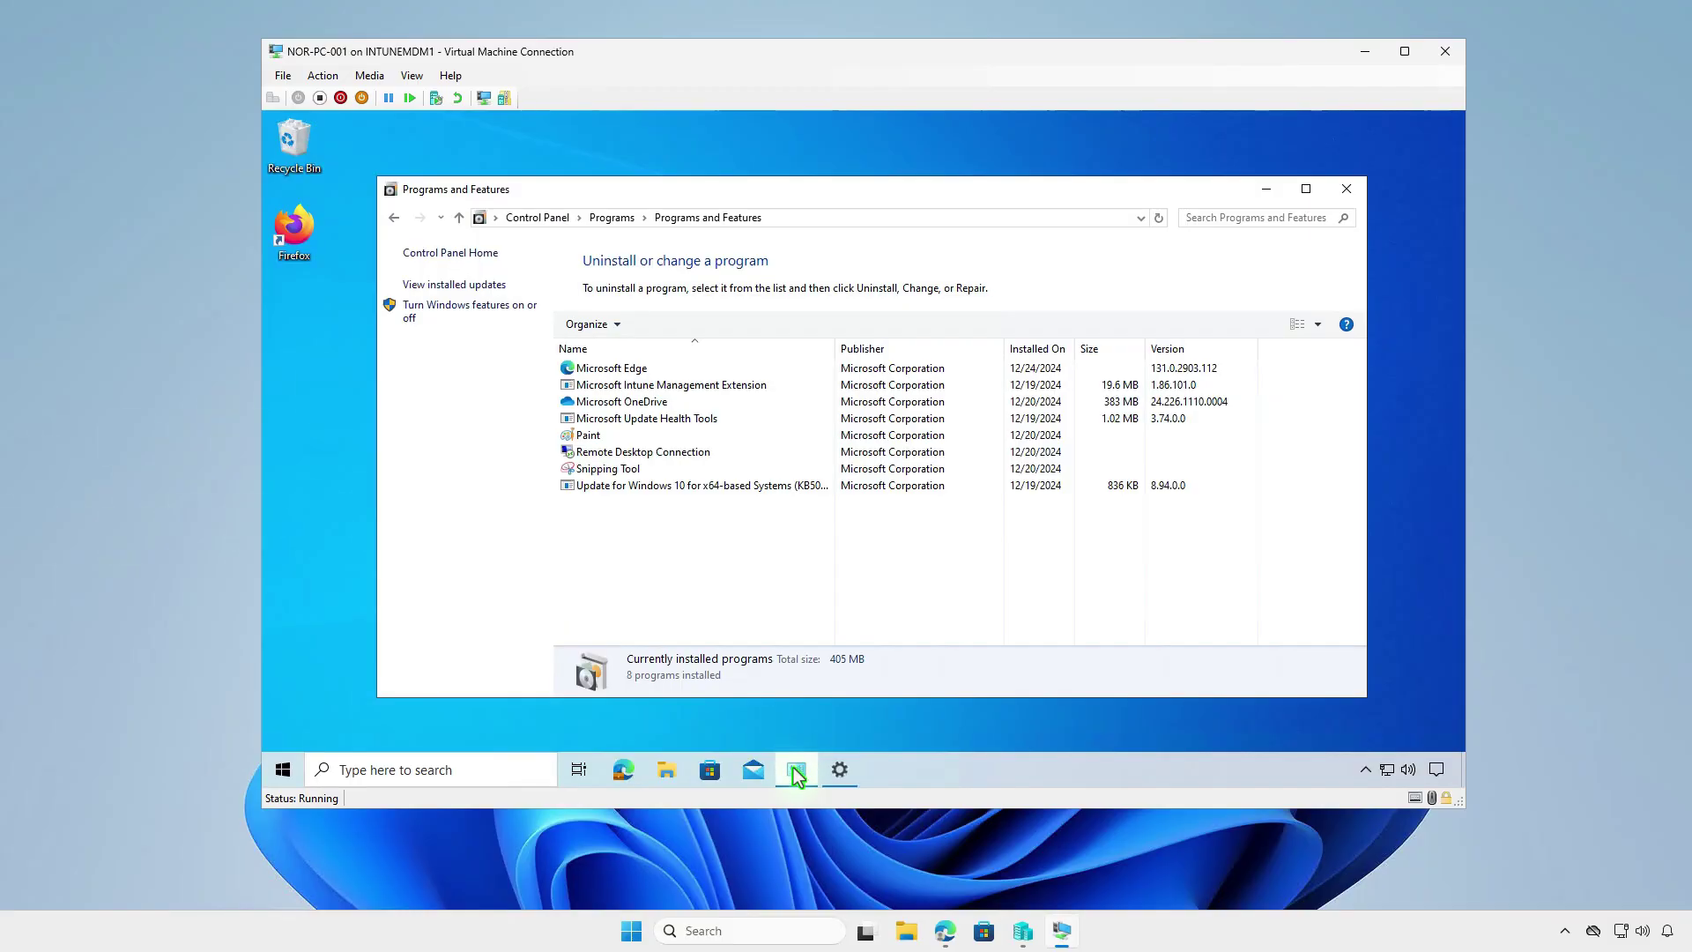
click(1158, 218)
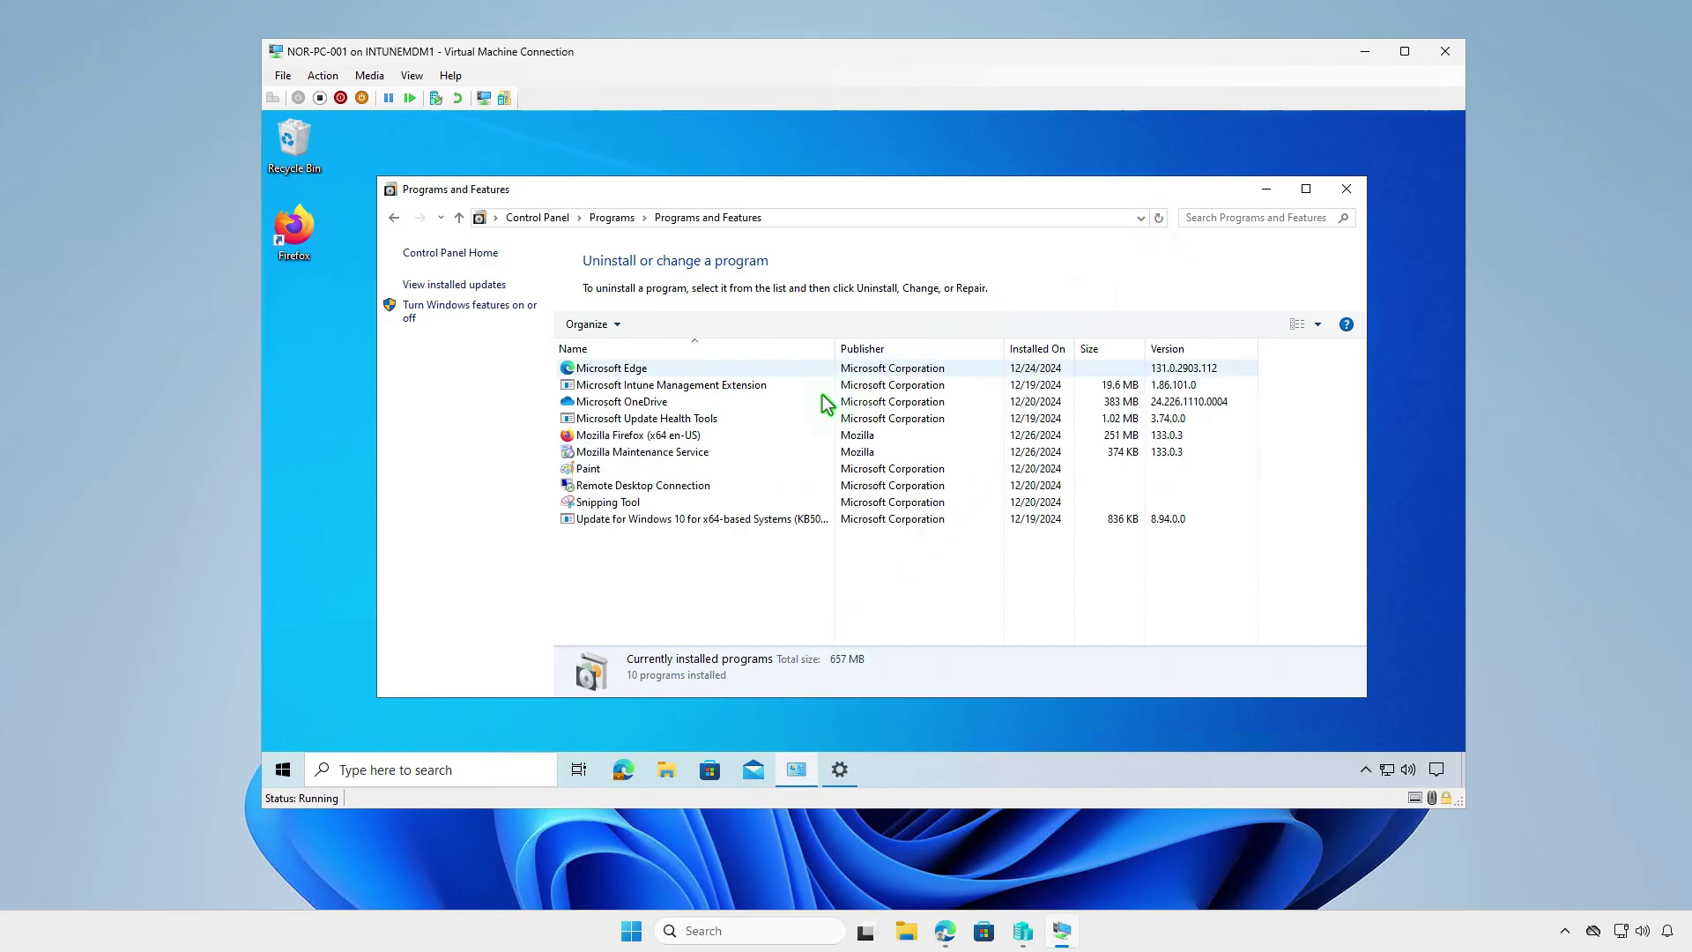
click(712, 437)
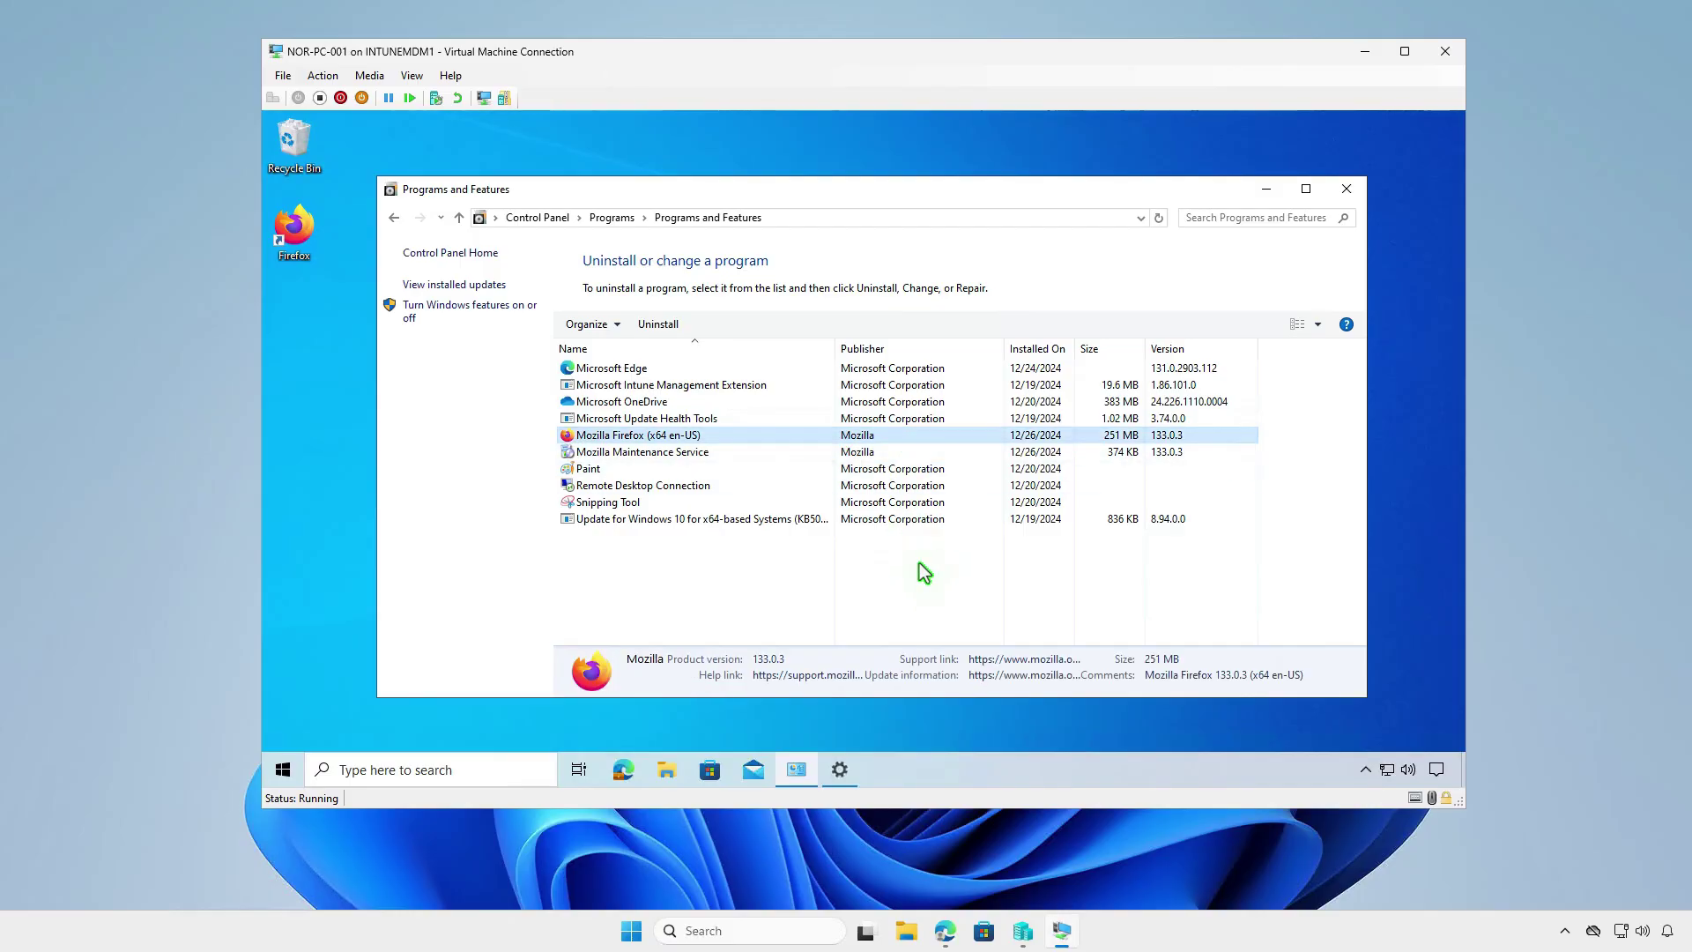
Step: Minimize the VM and reload the Intune Mozilla Firefox 133.0.3 app page in Edge
click(1368, 58)
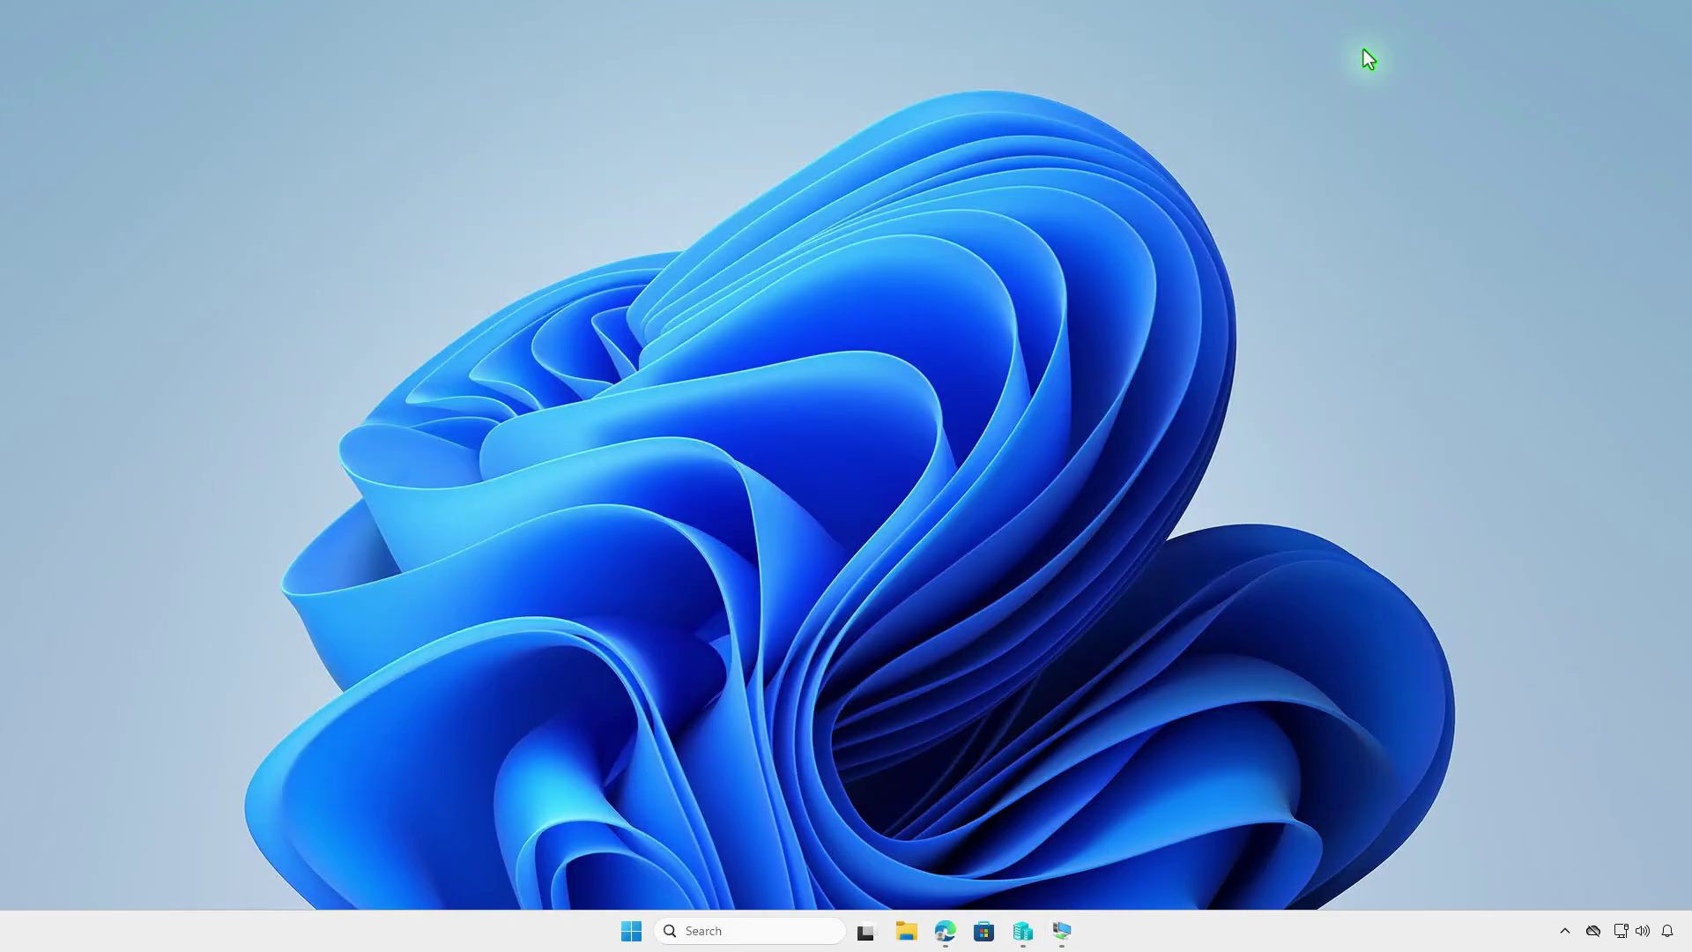
click(944, 930)
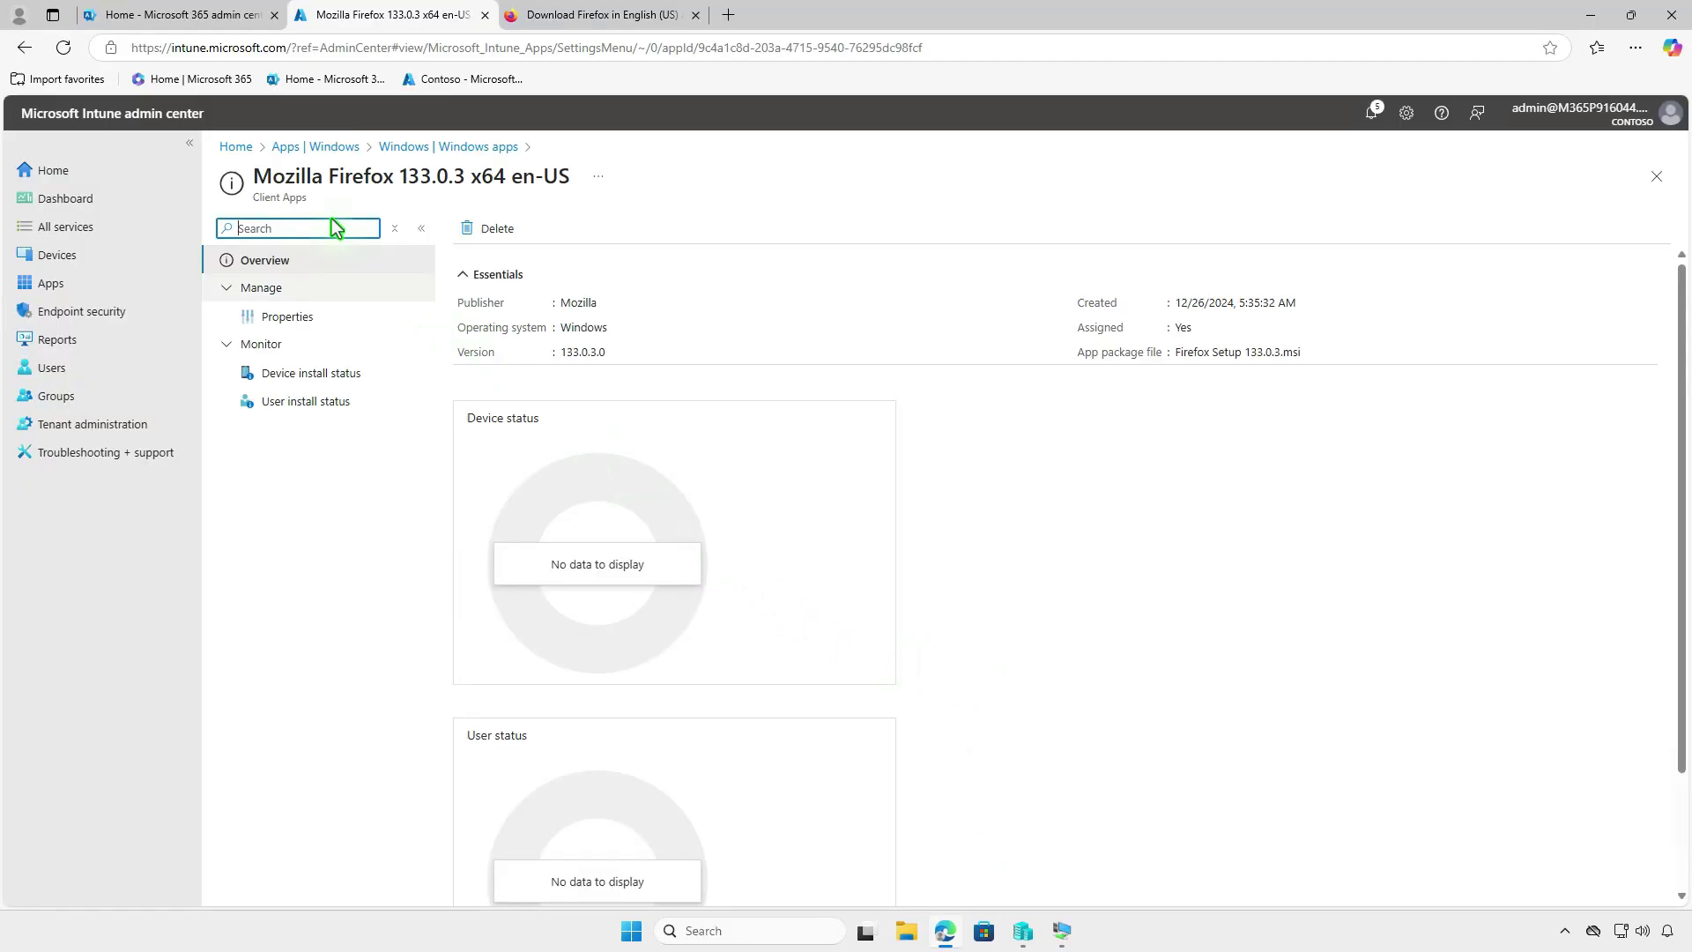
click(63, 47)
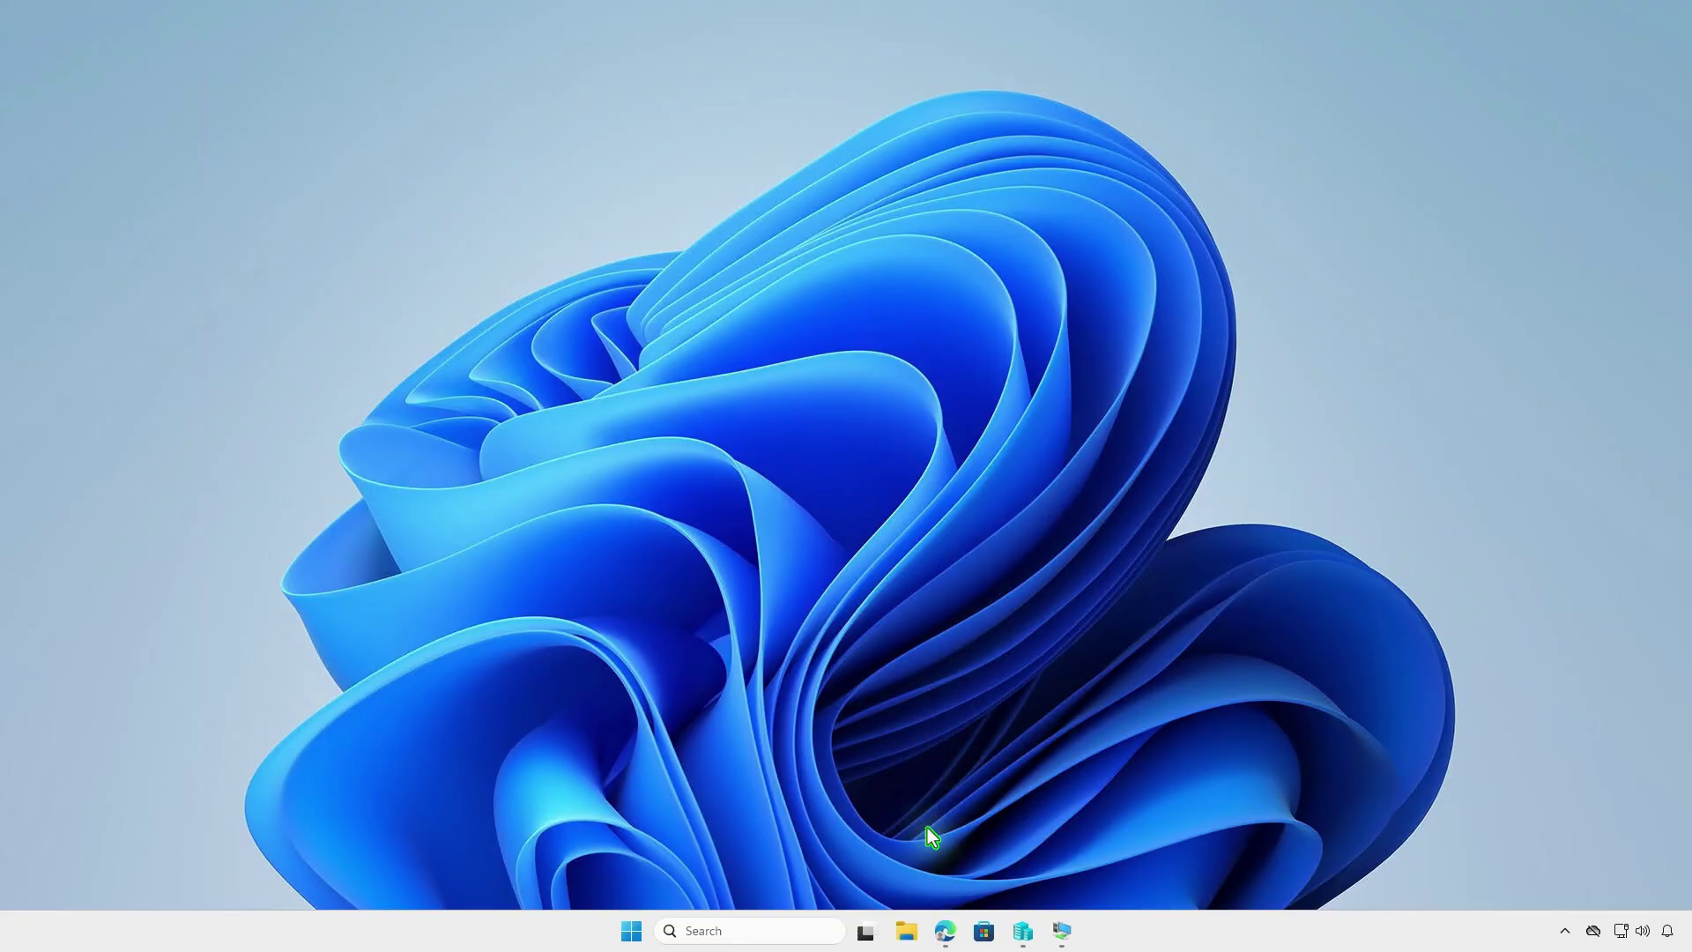
Step: Create a new folder named Intune on the DATA (D:) drive and open it
key(super+e)
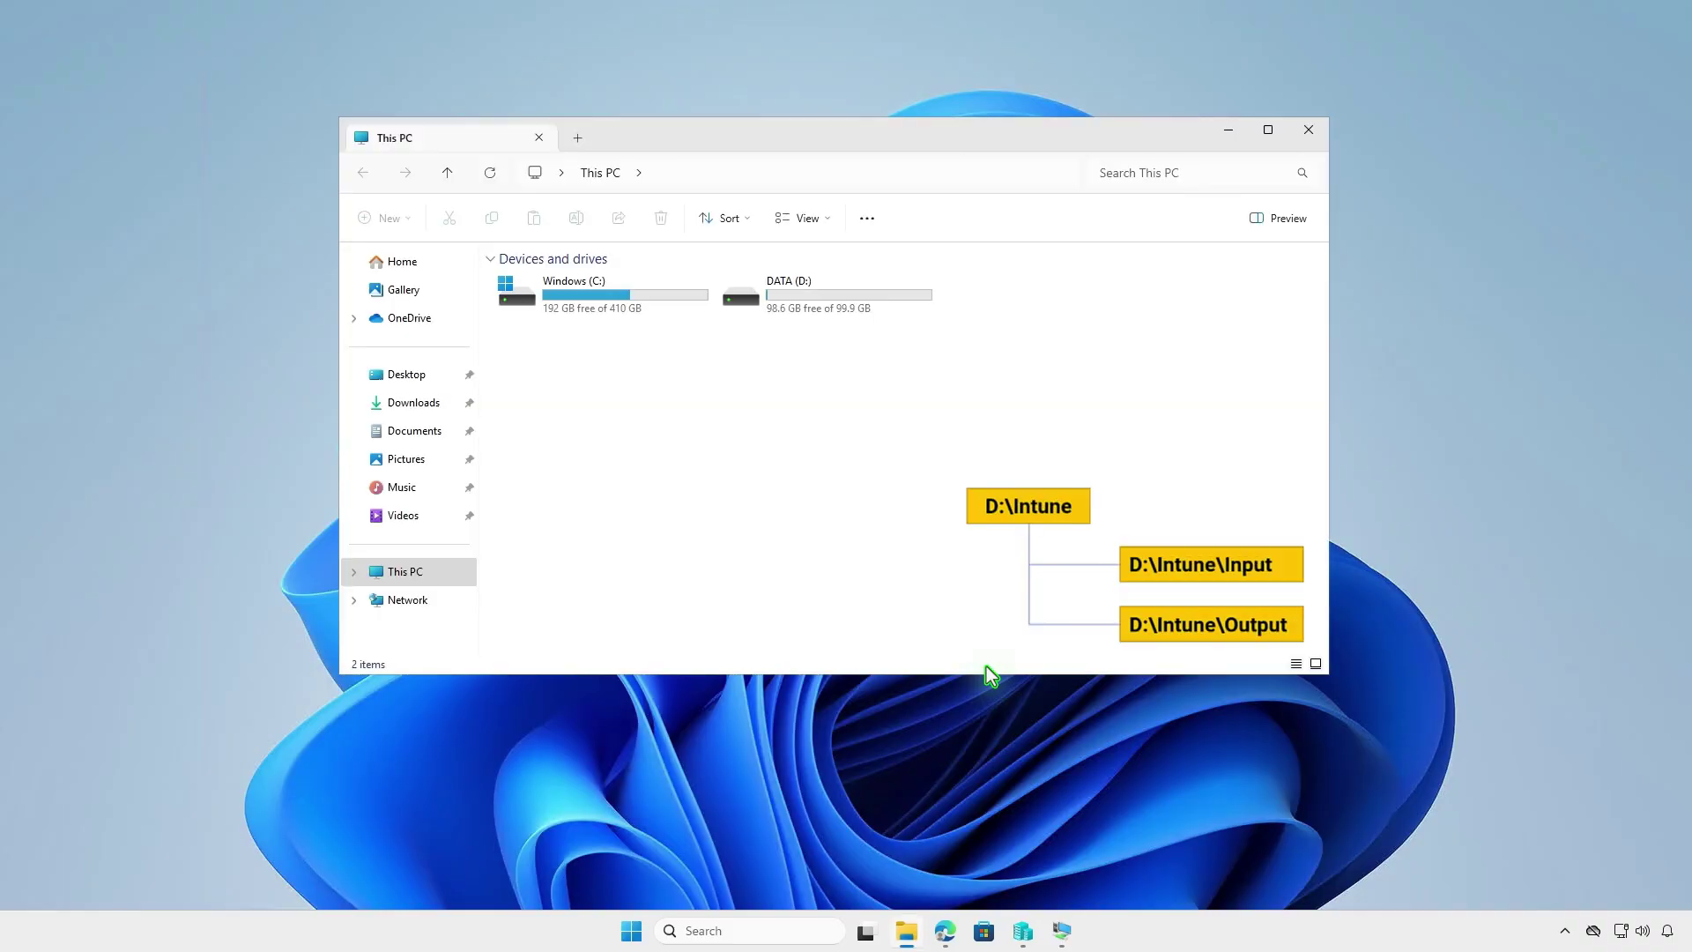
double_click(847, 302)
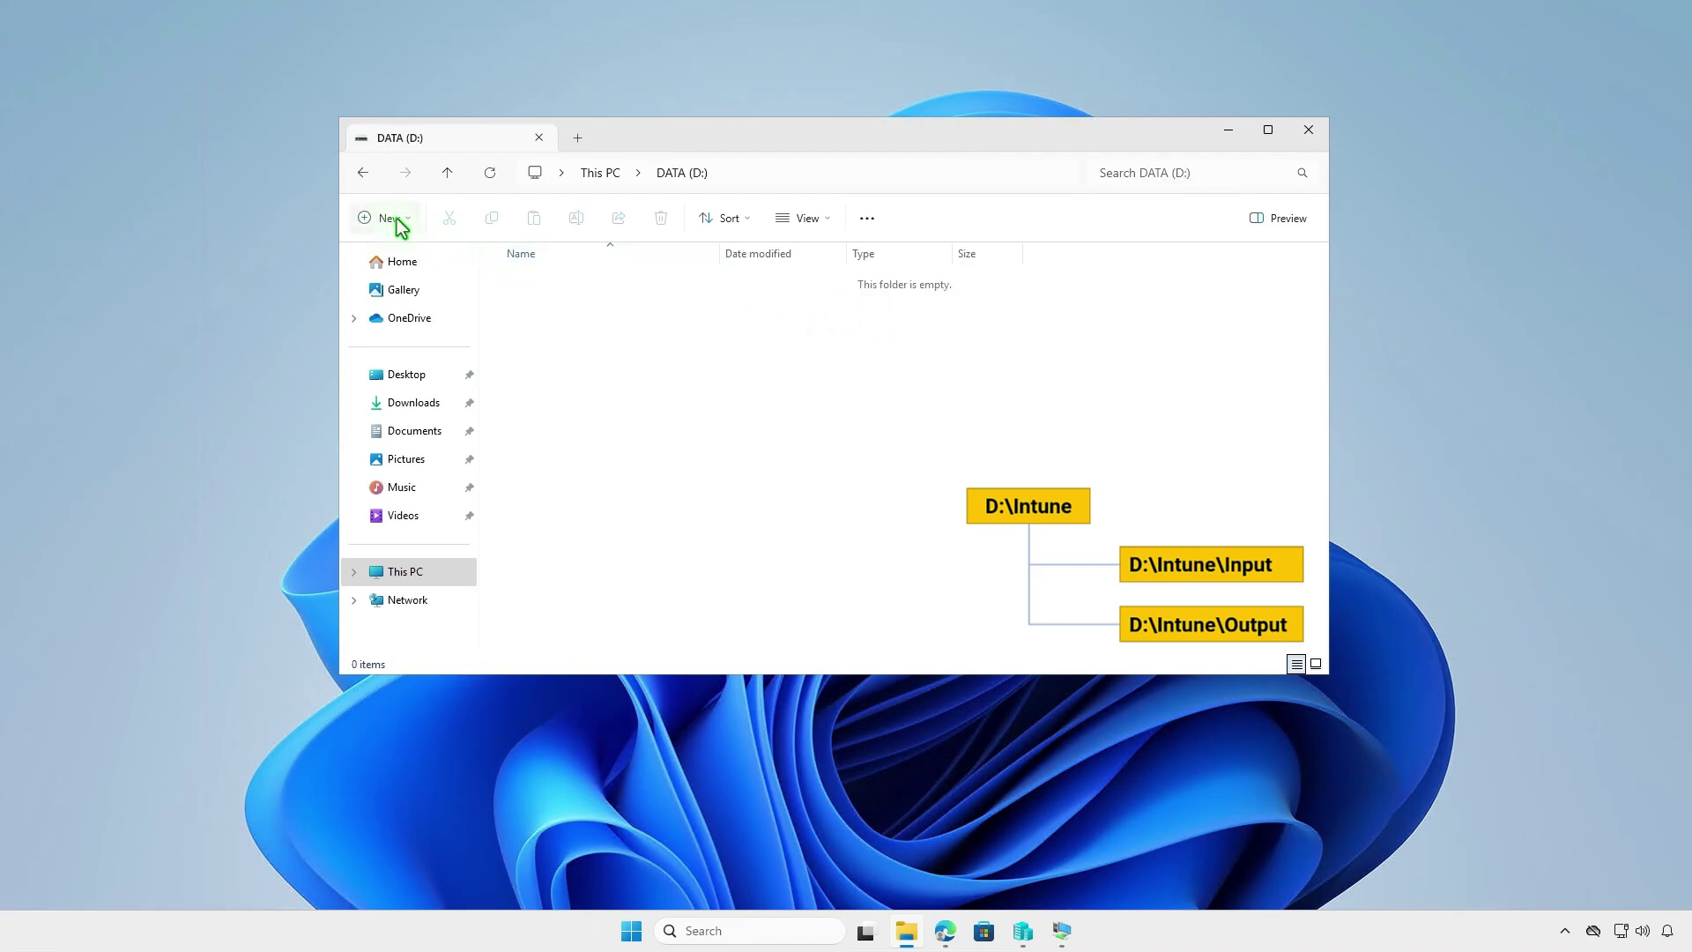
click(398, 218)
click(415, 261)
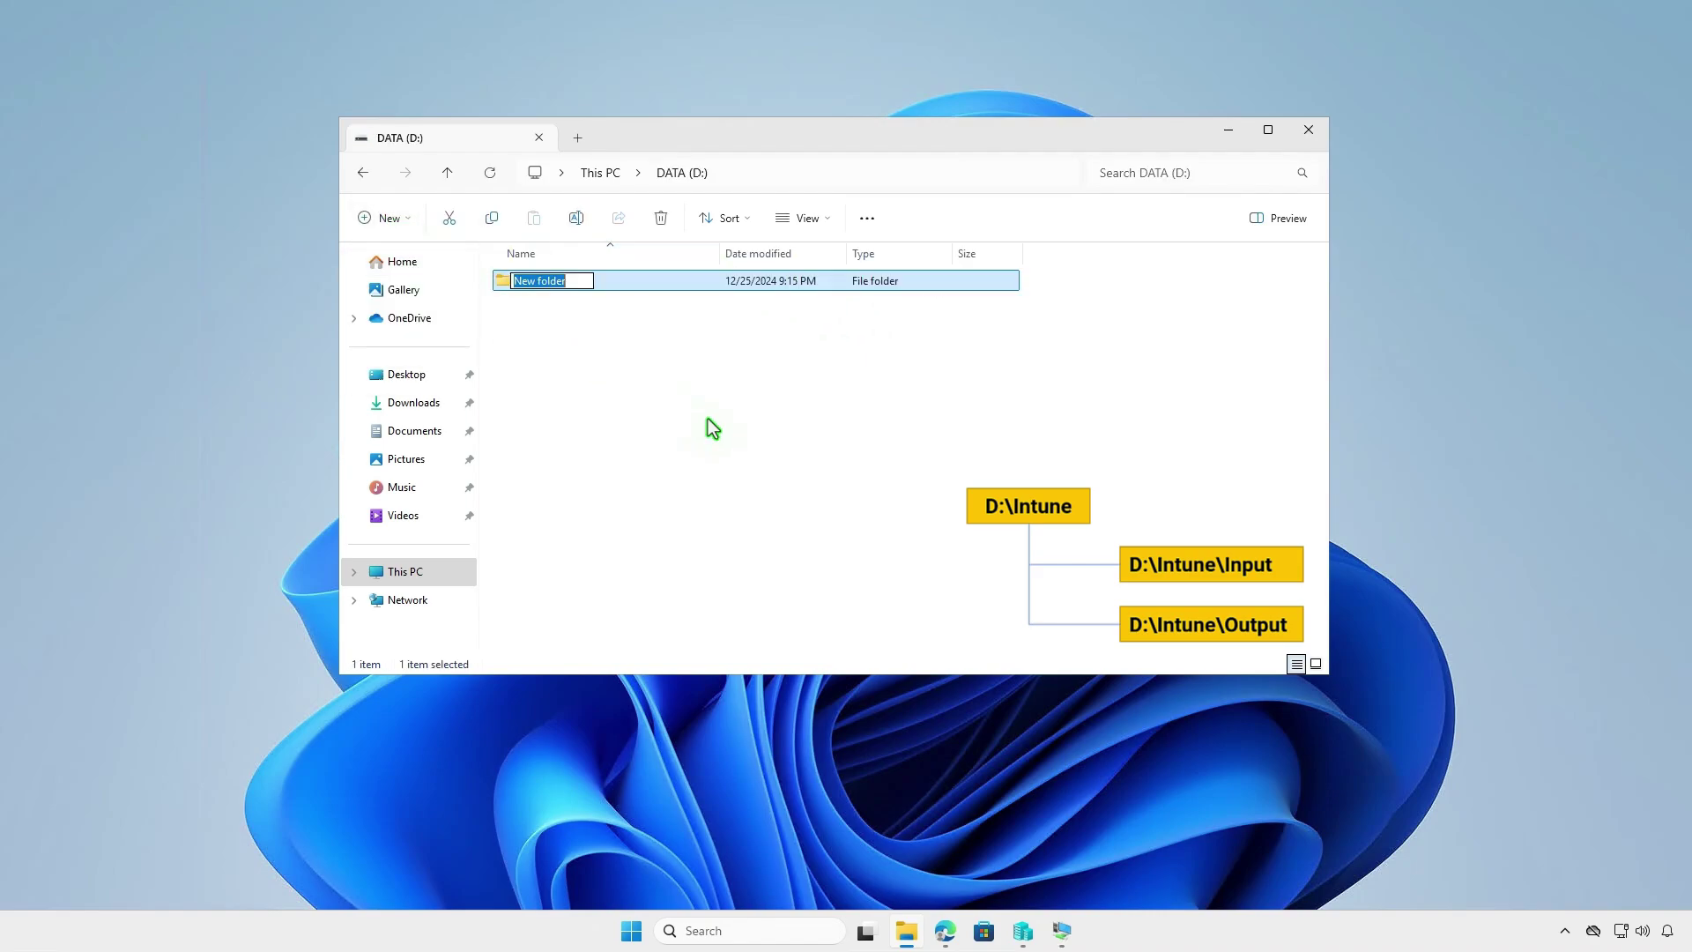
text(Intune)
key(Return)
key(Return)
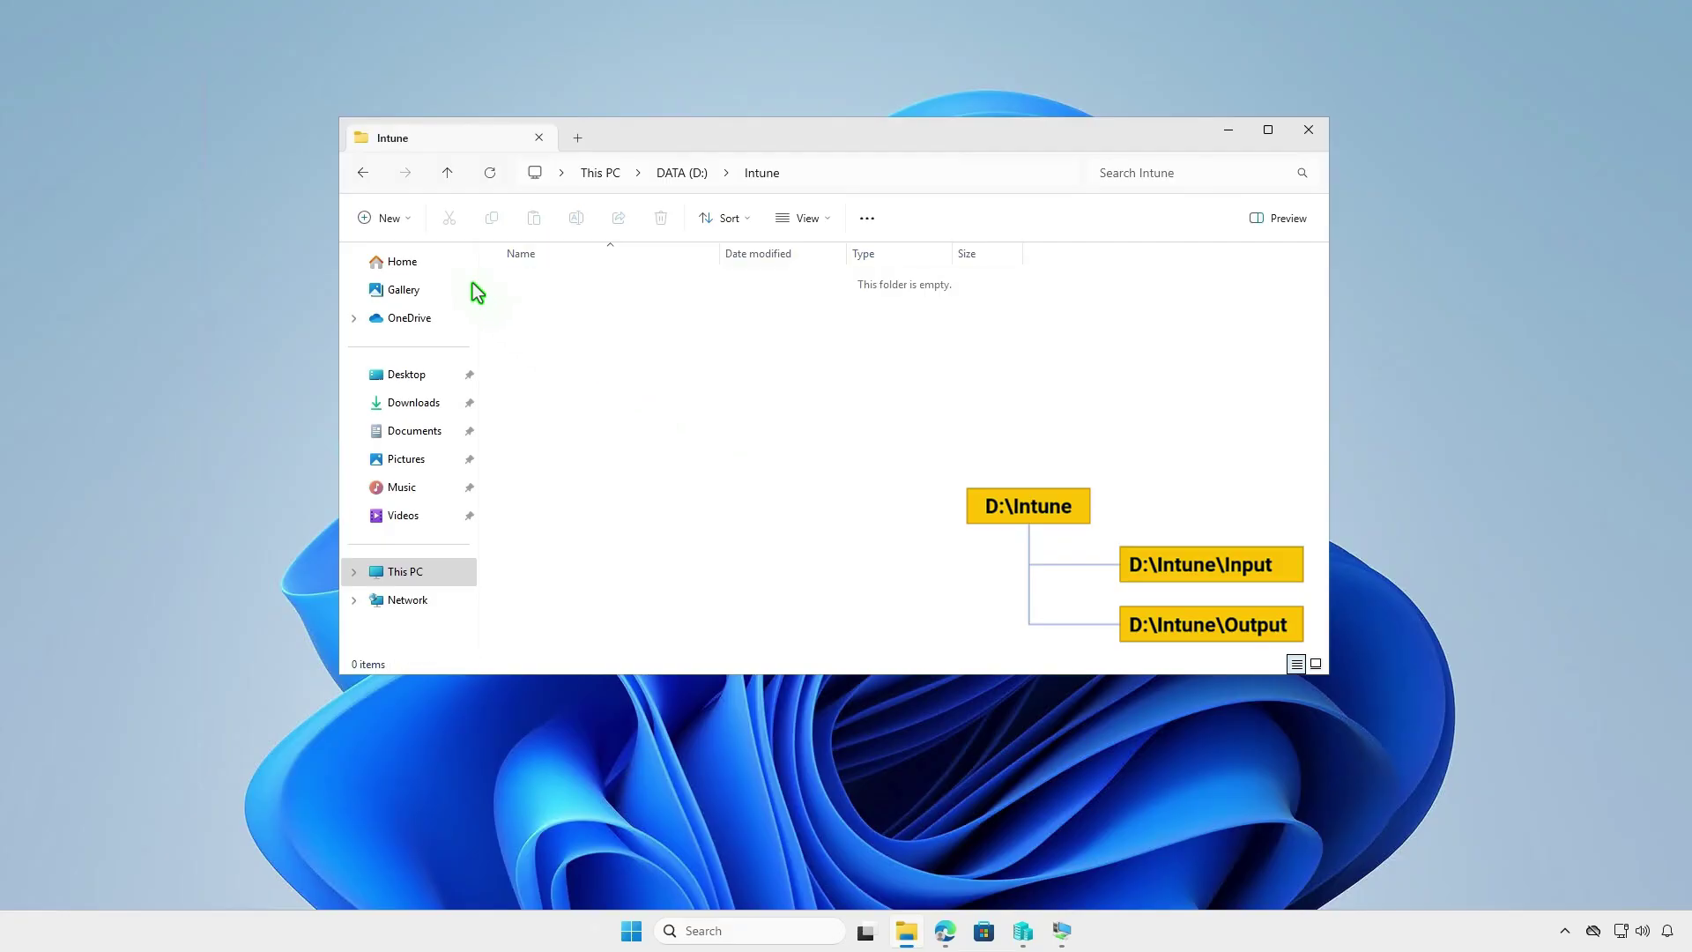
Step: Inside Intune, create the Input and Output folders, then minimize File Explorer
click(387, 218)
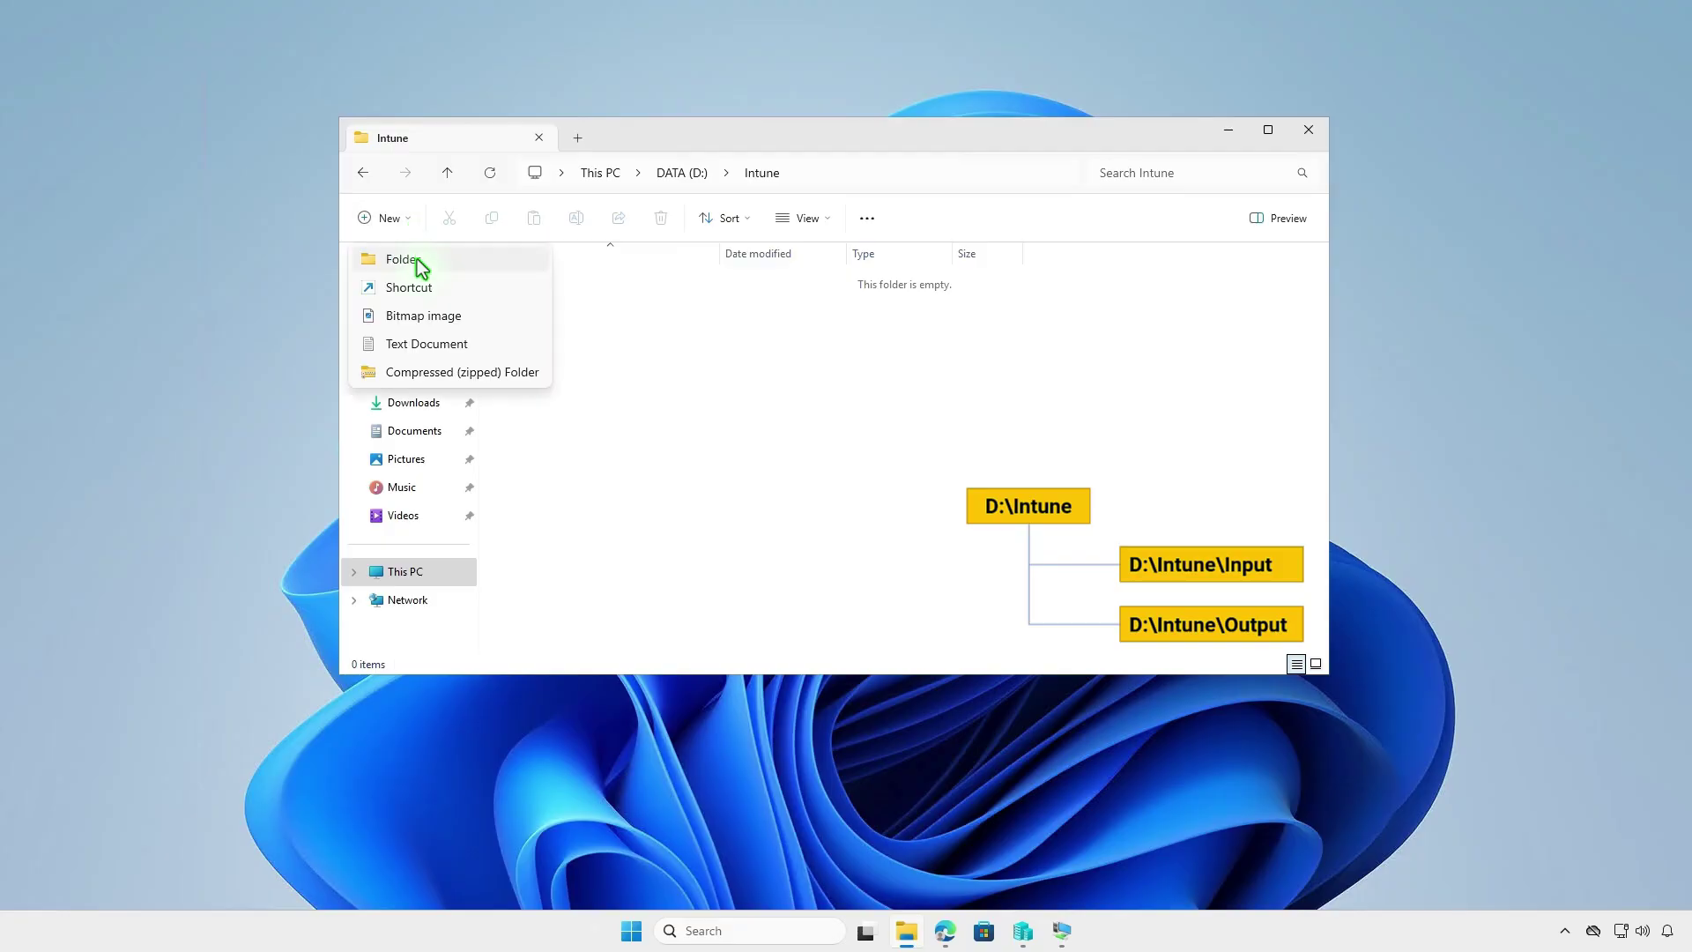
click(415, 262)
text(Input)
key(Return)
click(617, 375)
click(411, 224)
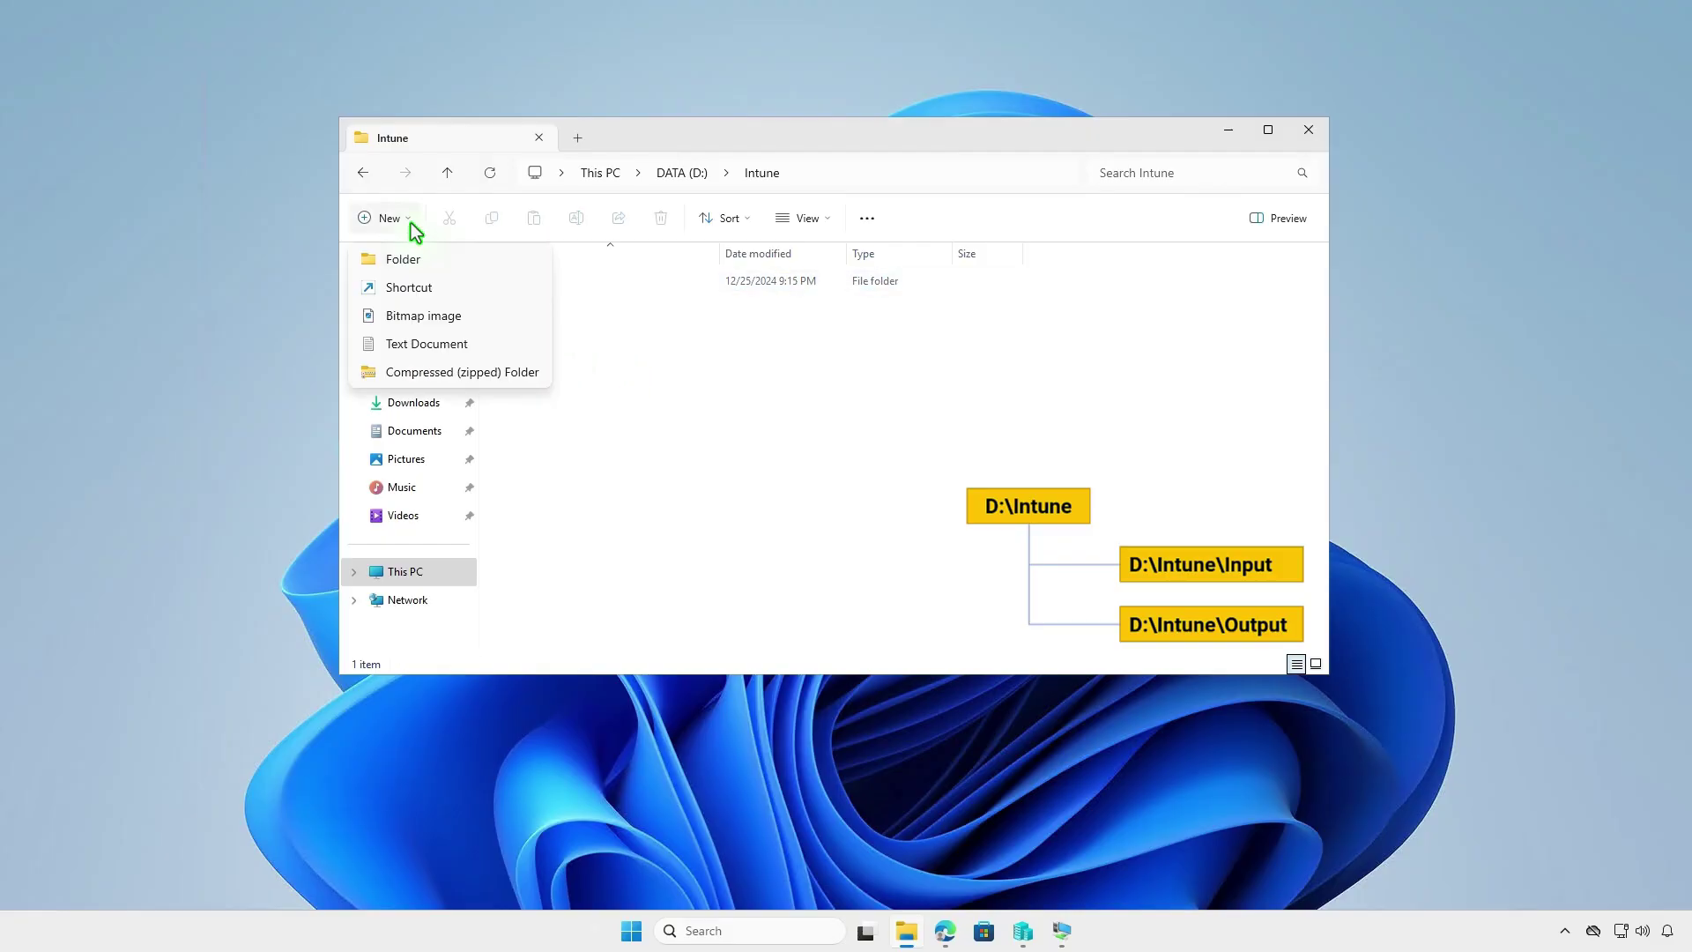
click(407, 264)
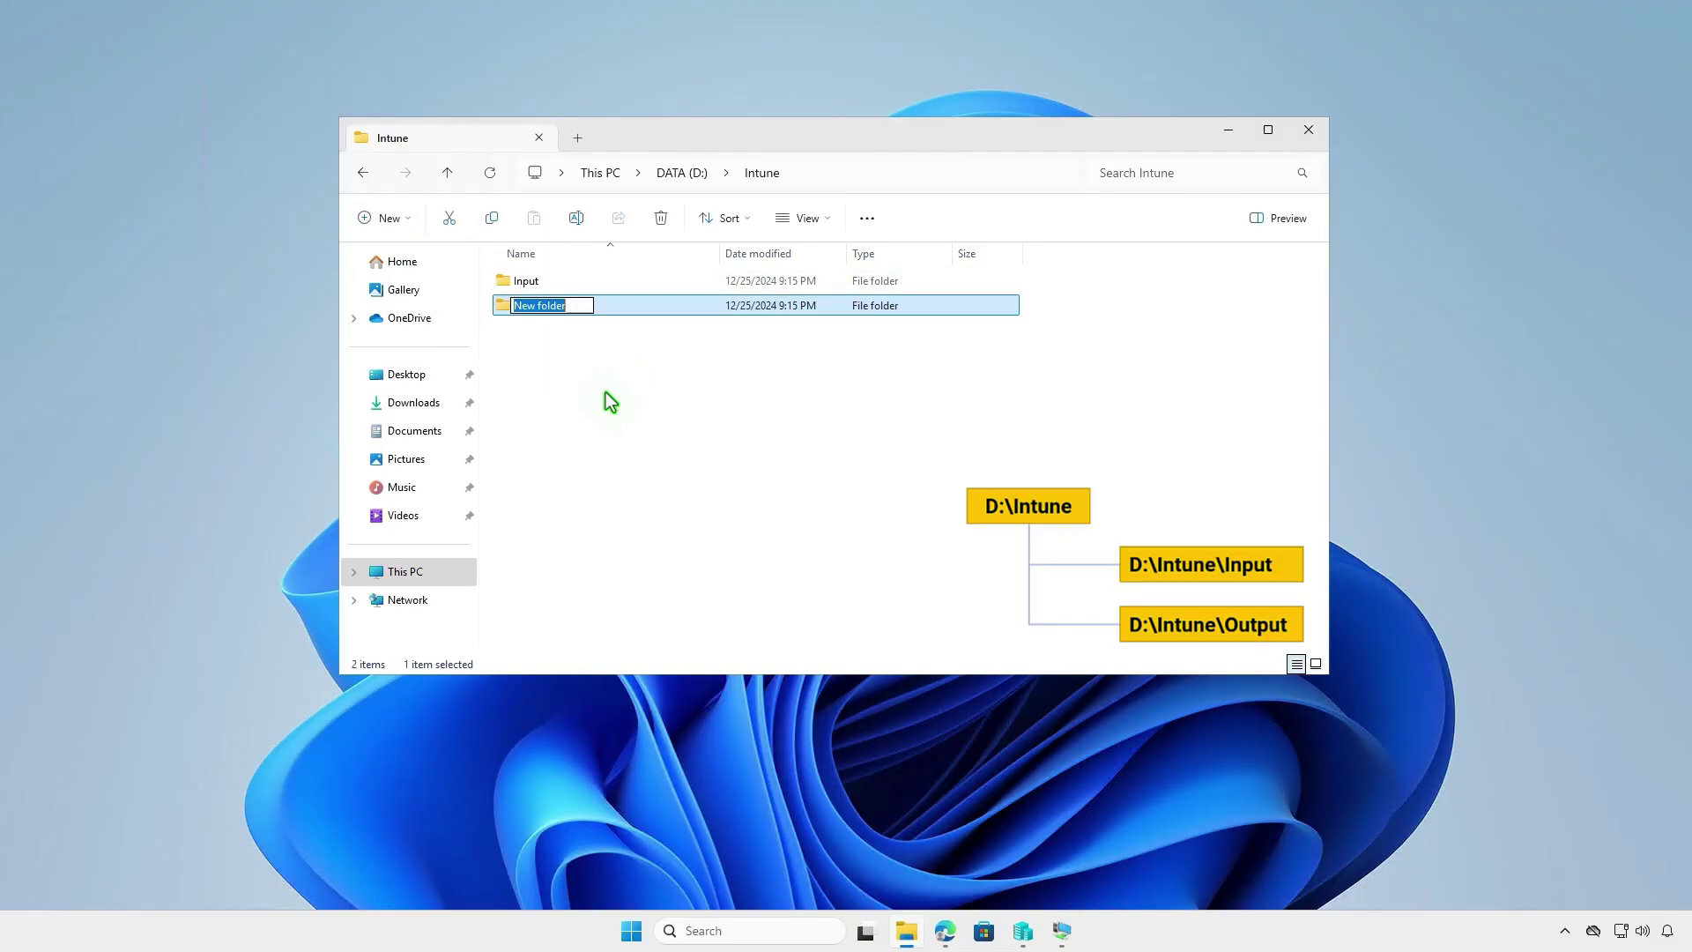
text(Output)
click(605, 393)
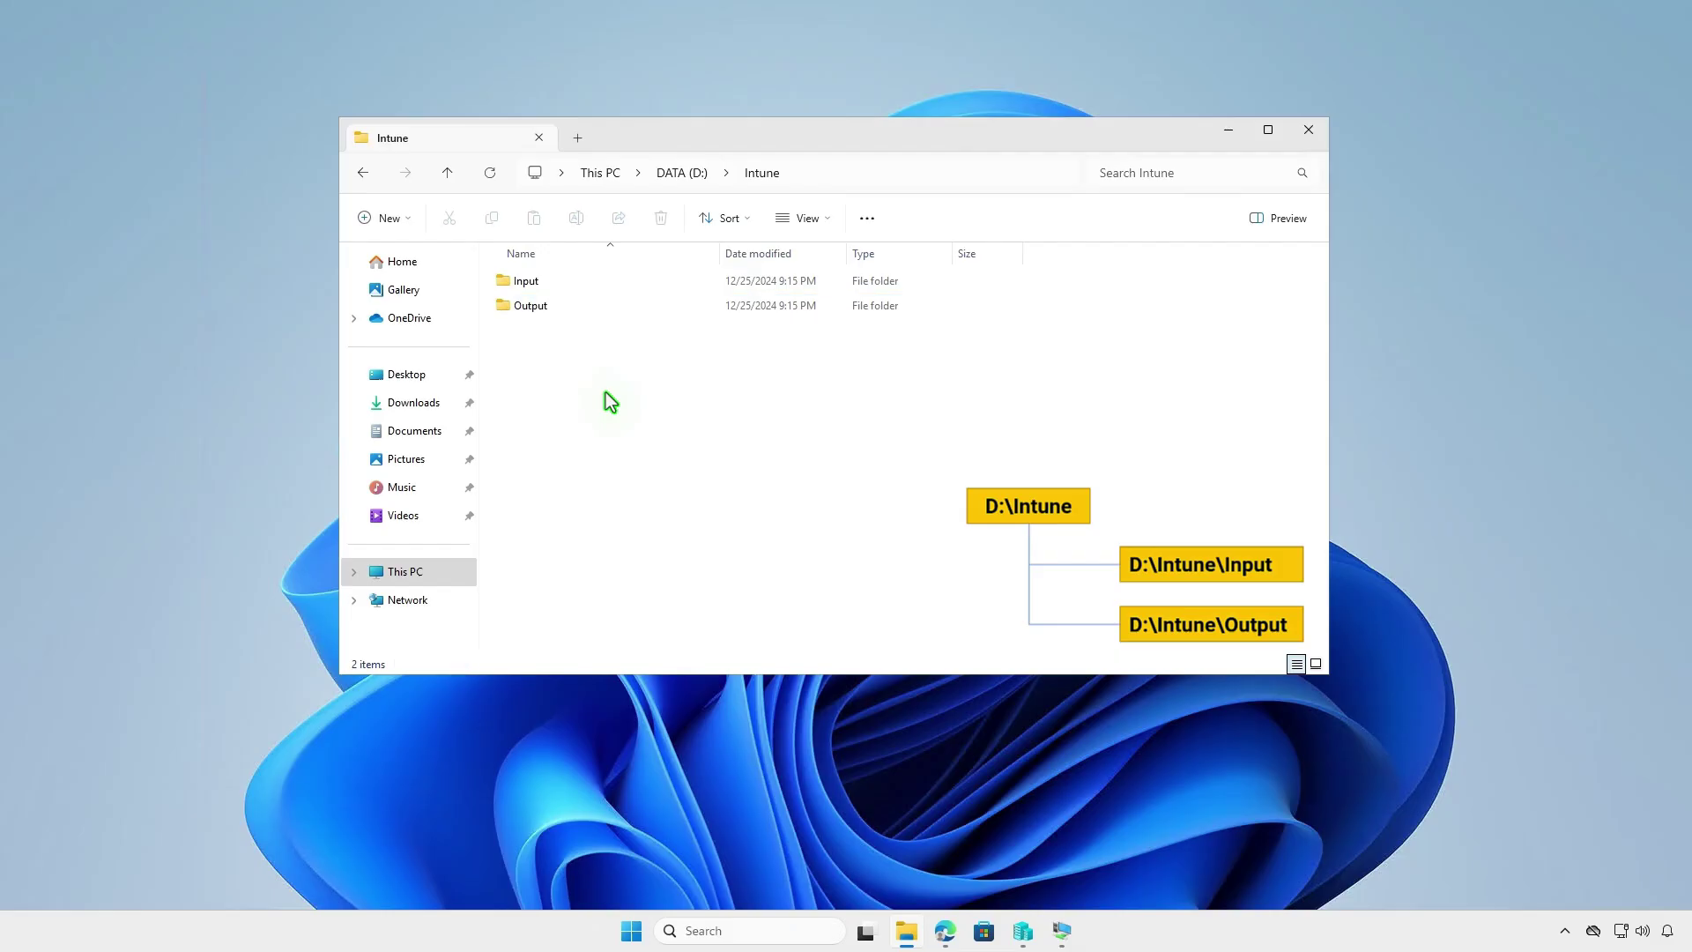
click(1230, 132)
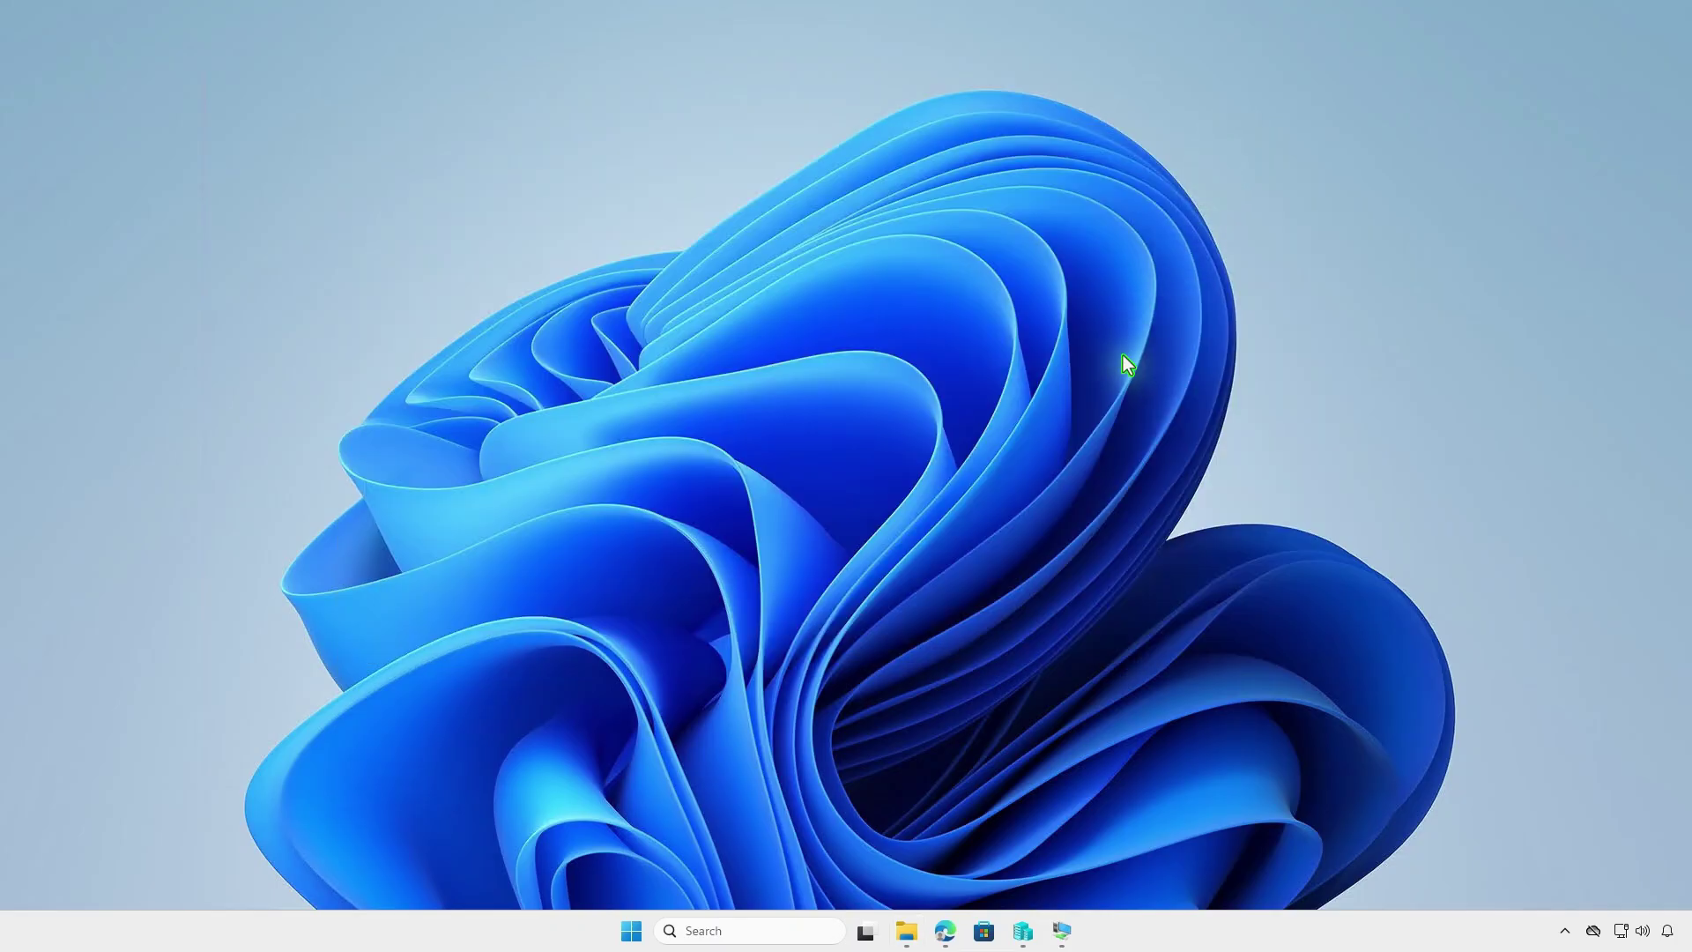
Step: Download the Source code (zip) of the Content Prep Tool's v1.8.6 release from GitHub
click(944, 930)
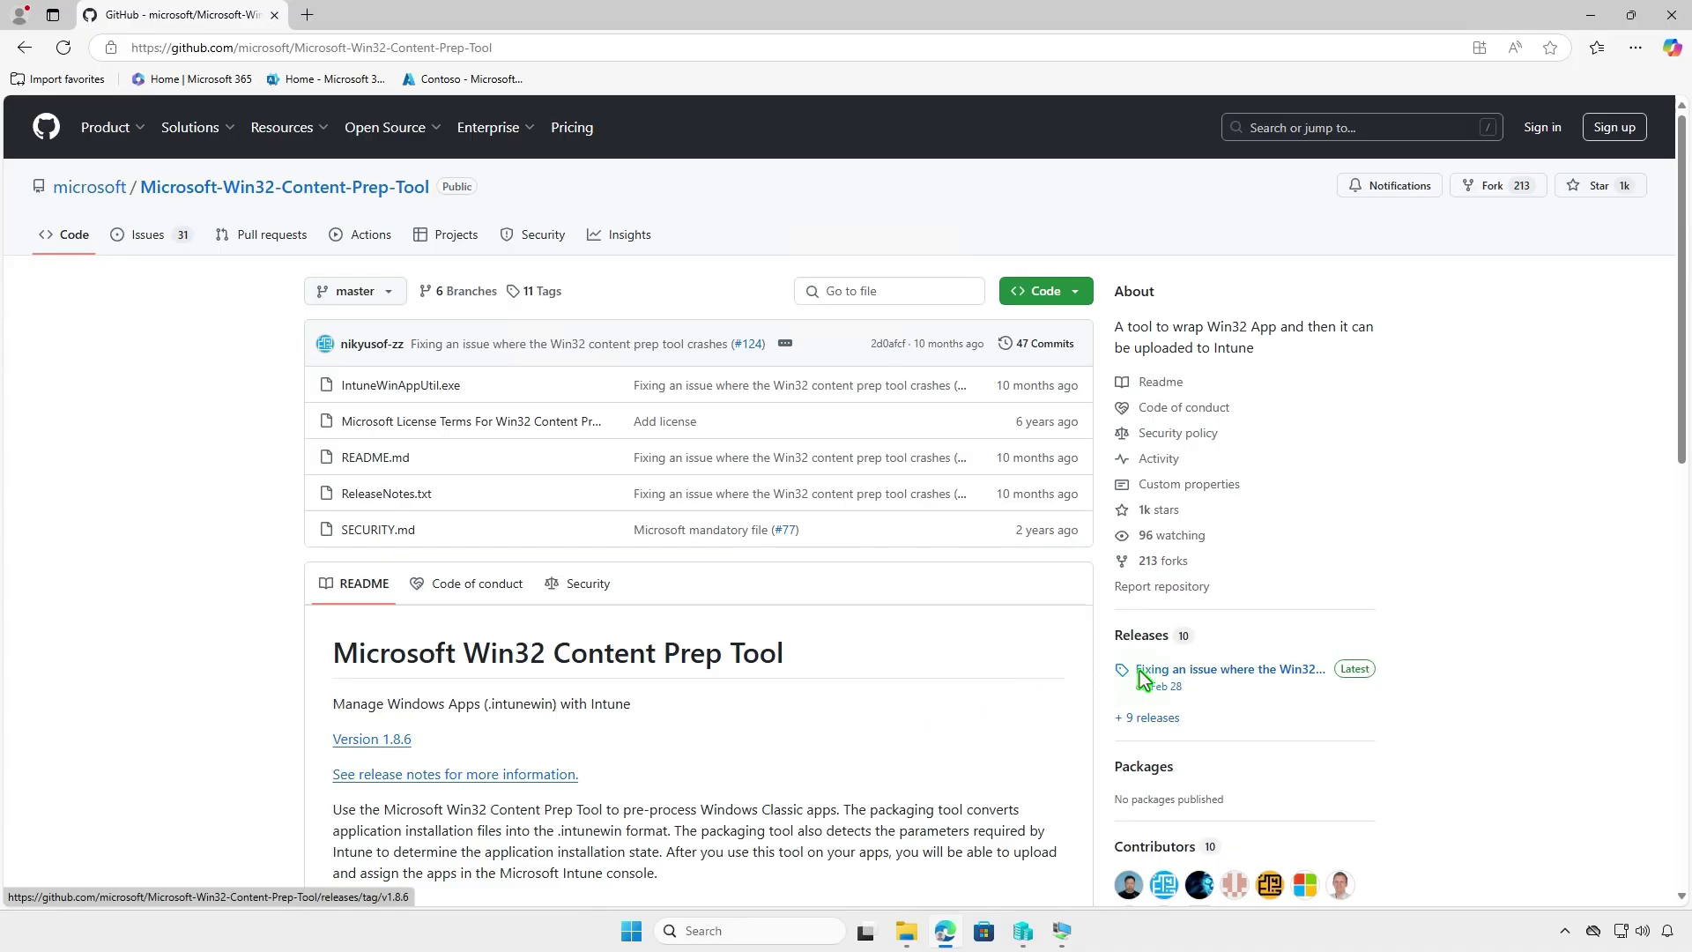
click(1208, 670)
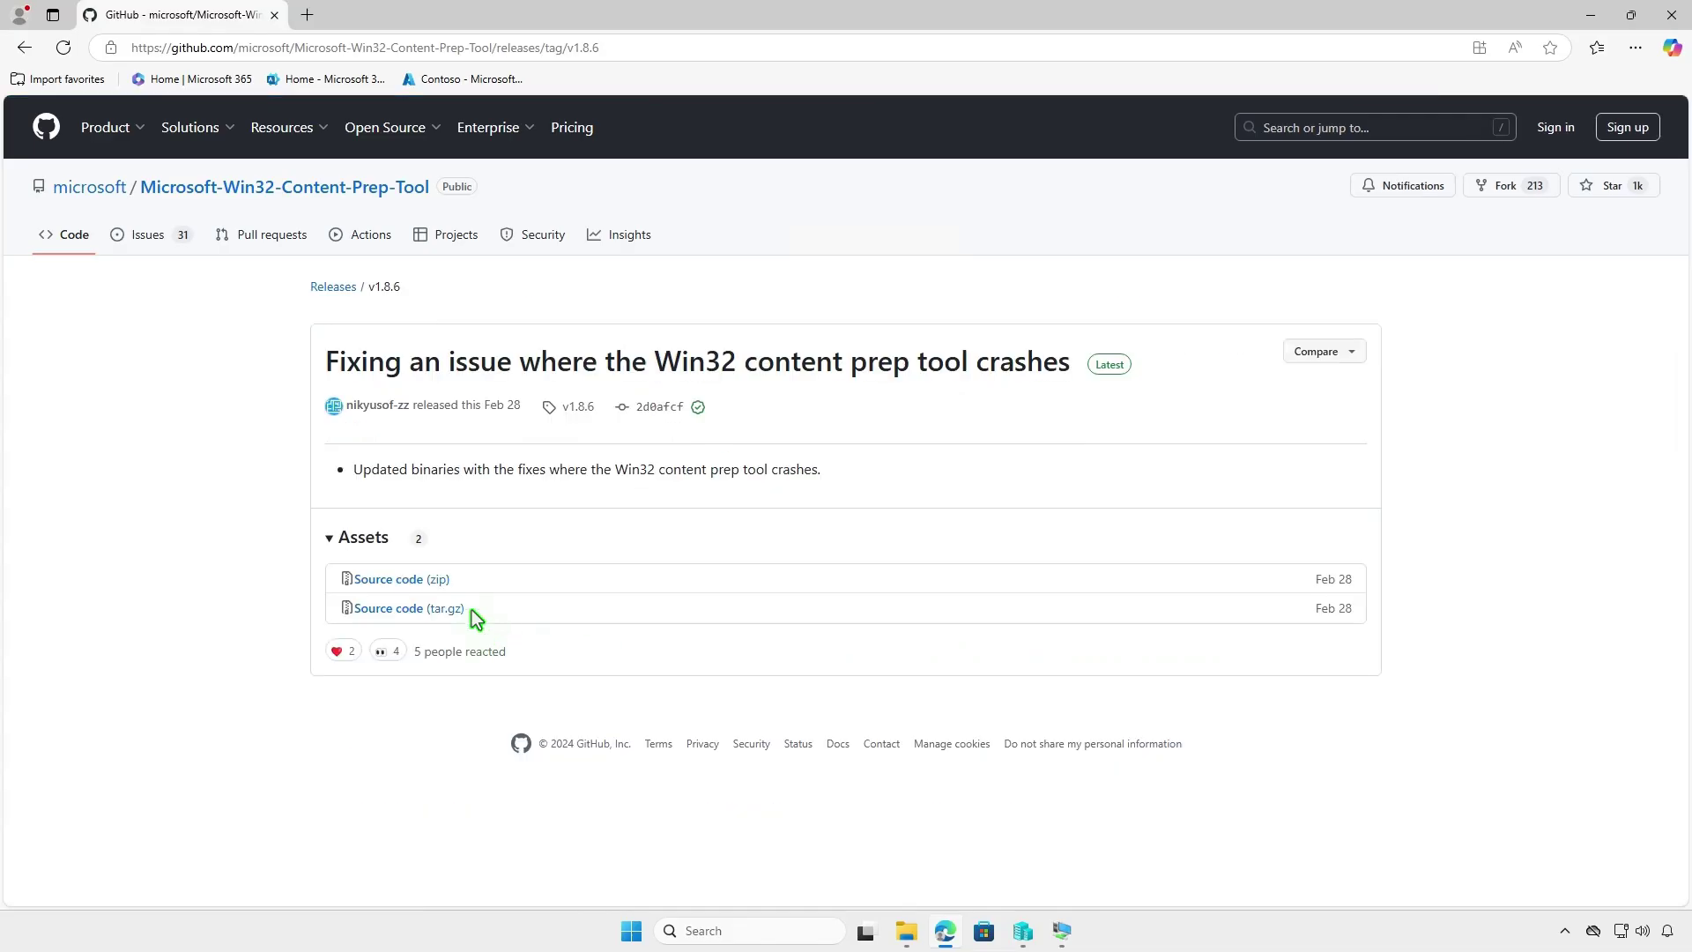
click(442, 583)
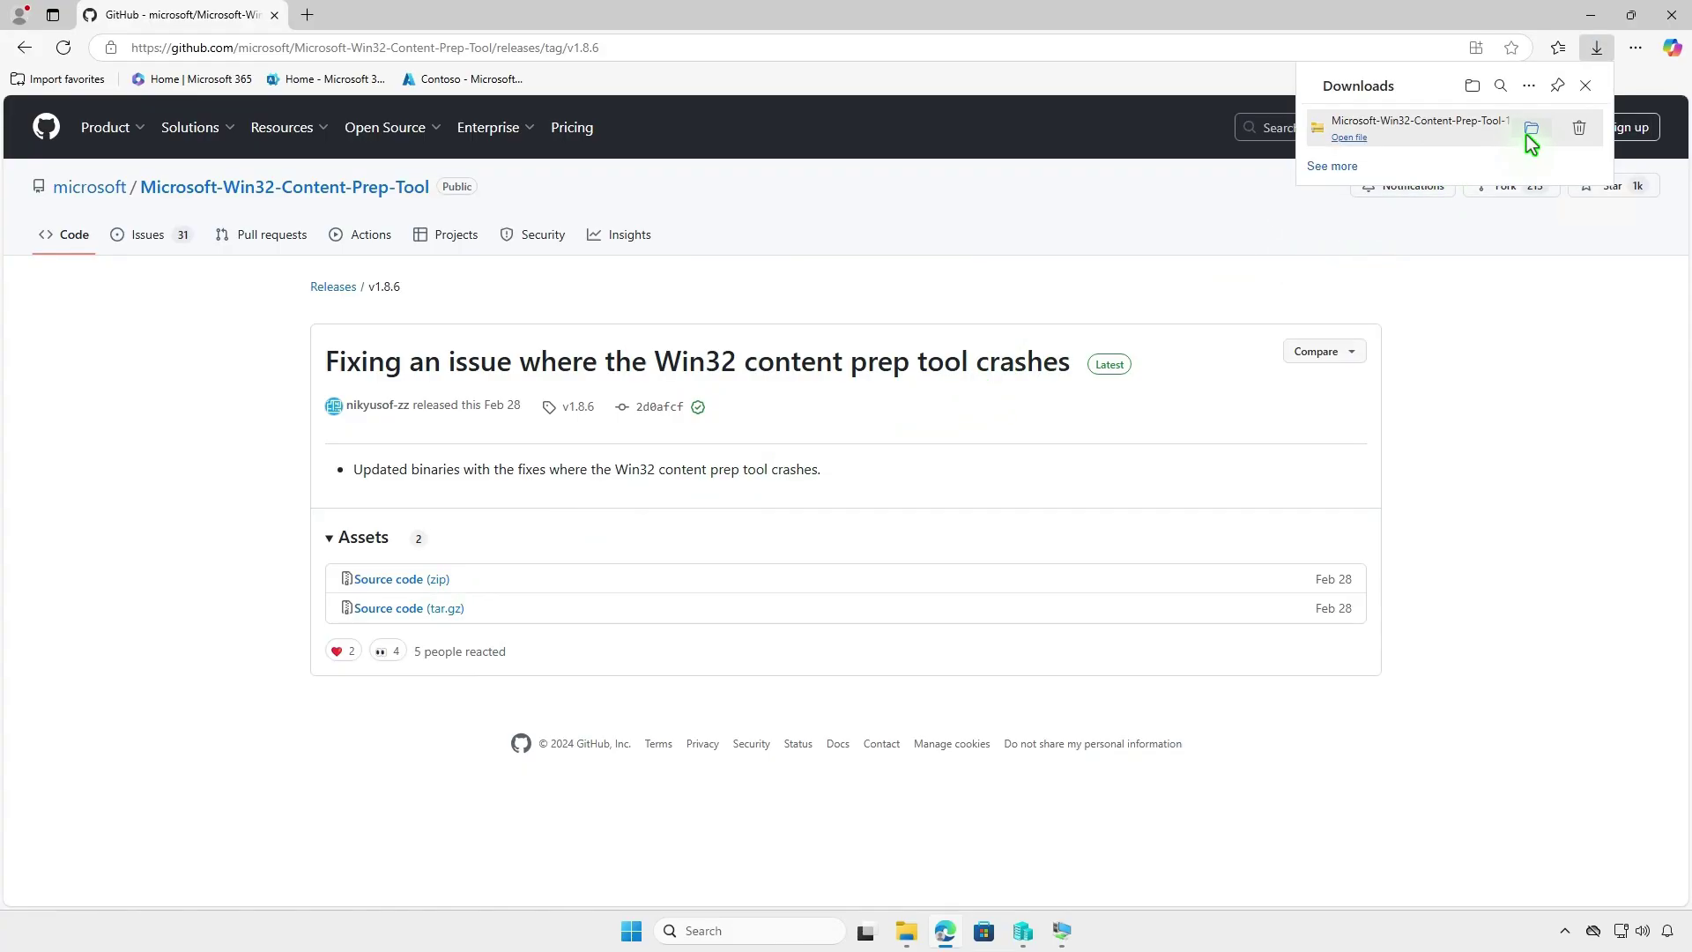
Step: Extract the downloaded Content Prep Tool zip to its suggested folder and open it
click(1530, 130)
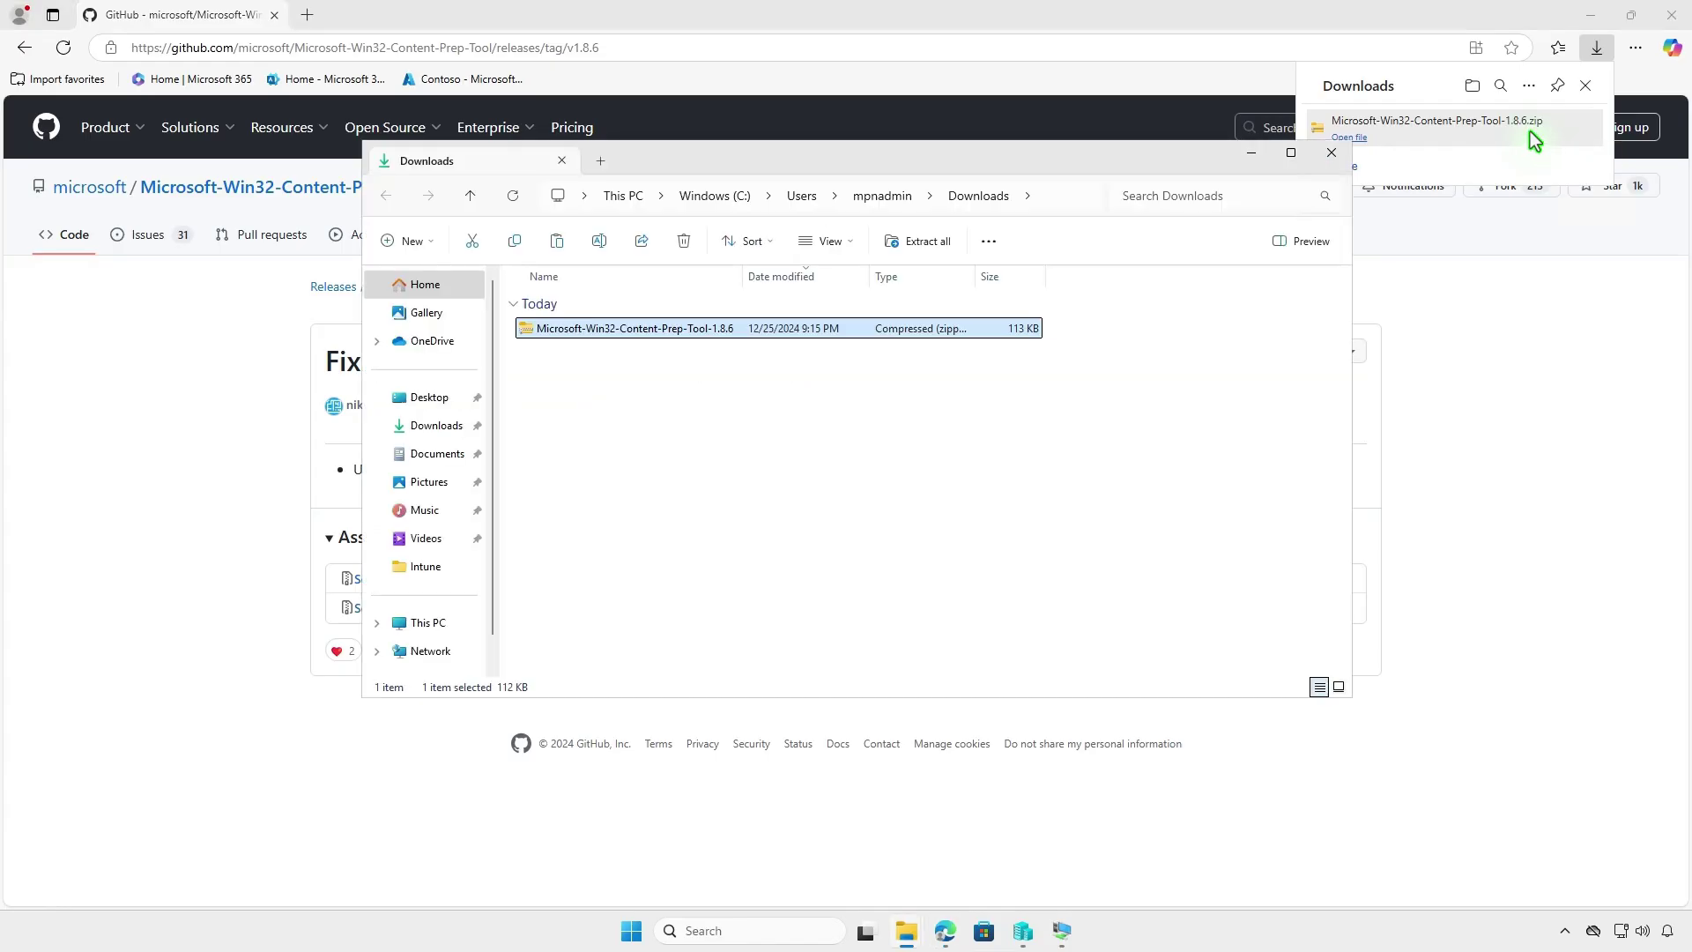
click(1590, 15)
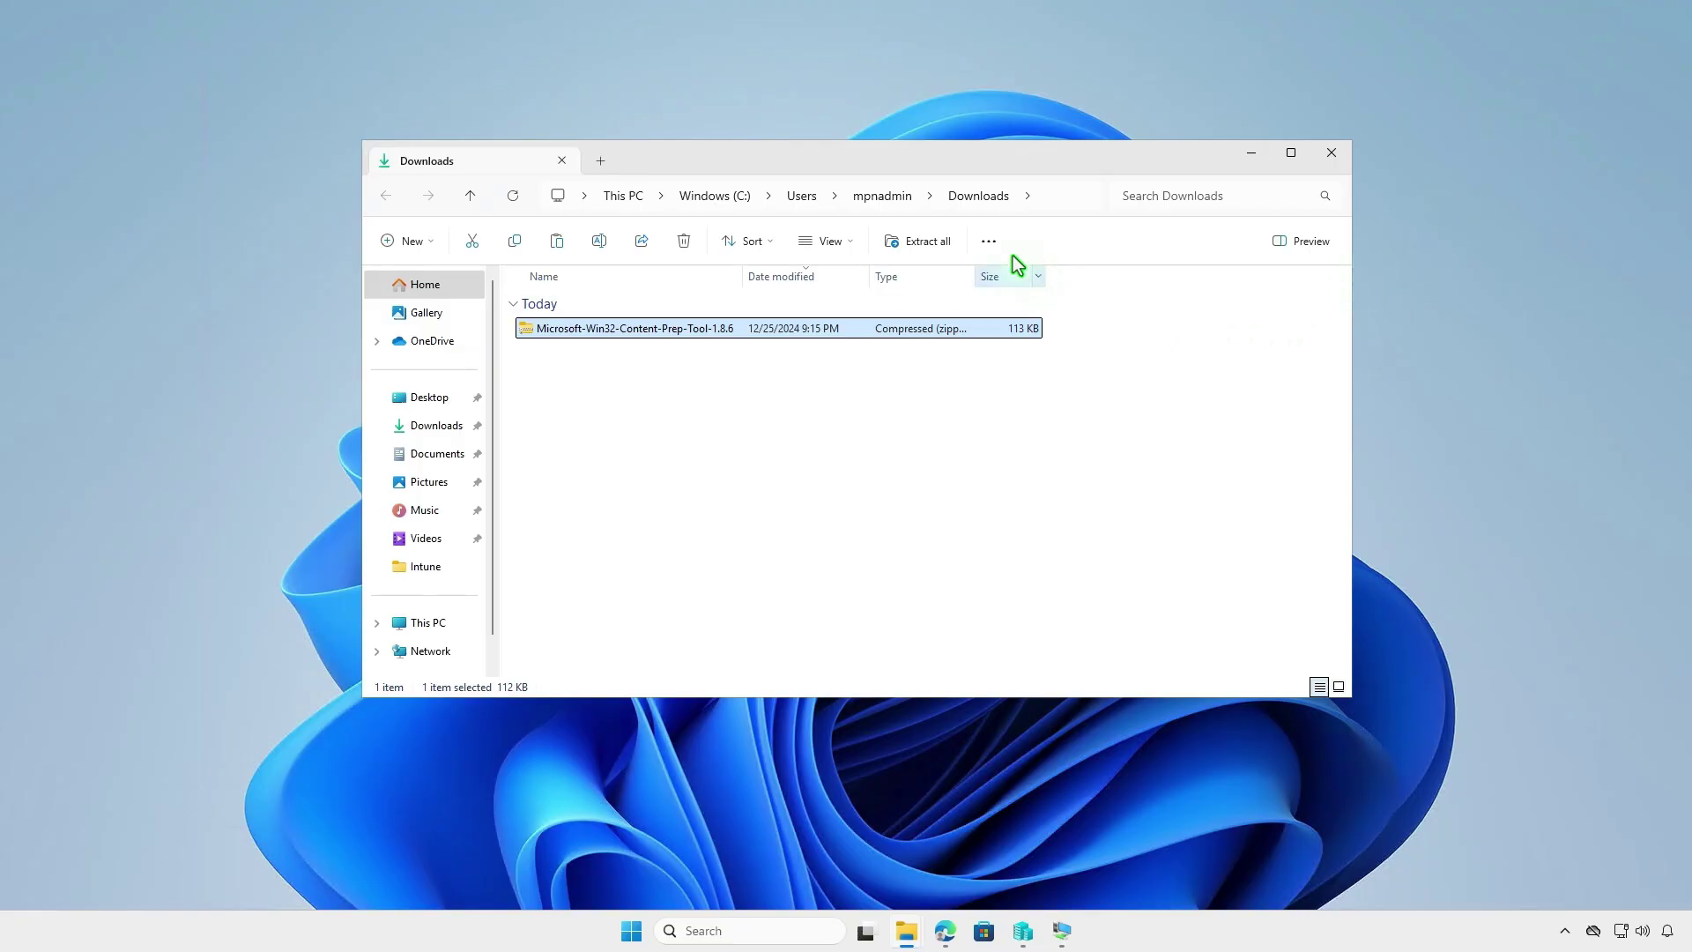
click(950, 243)
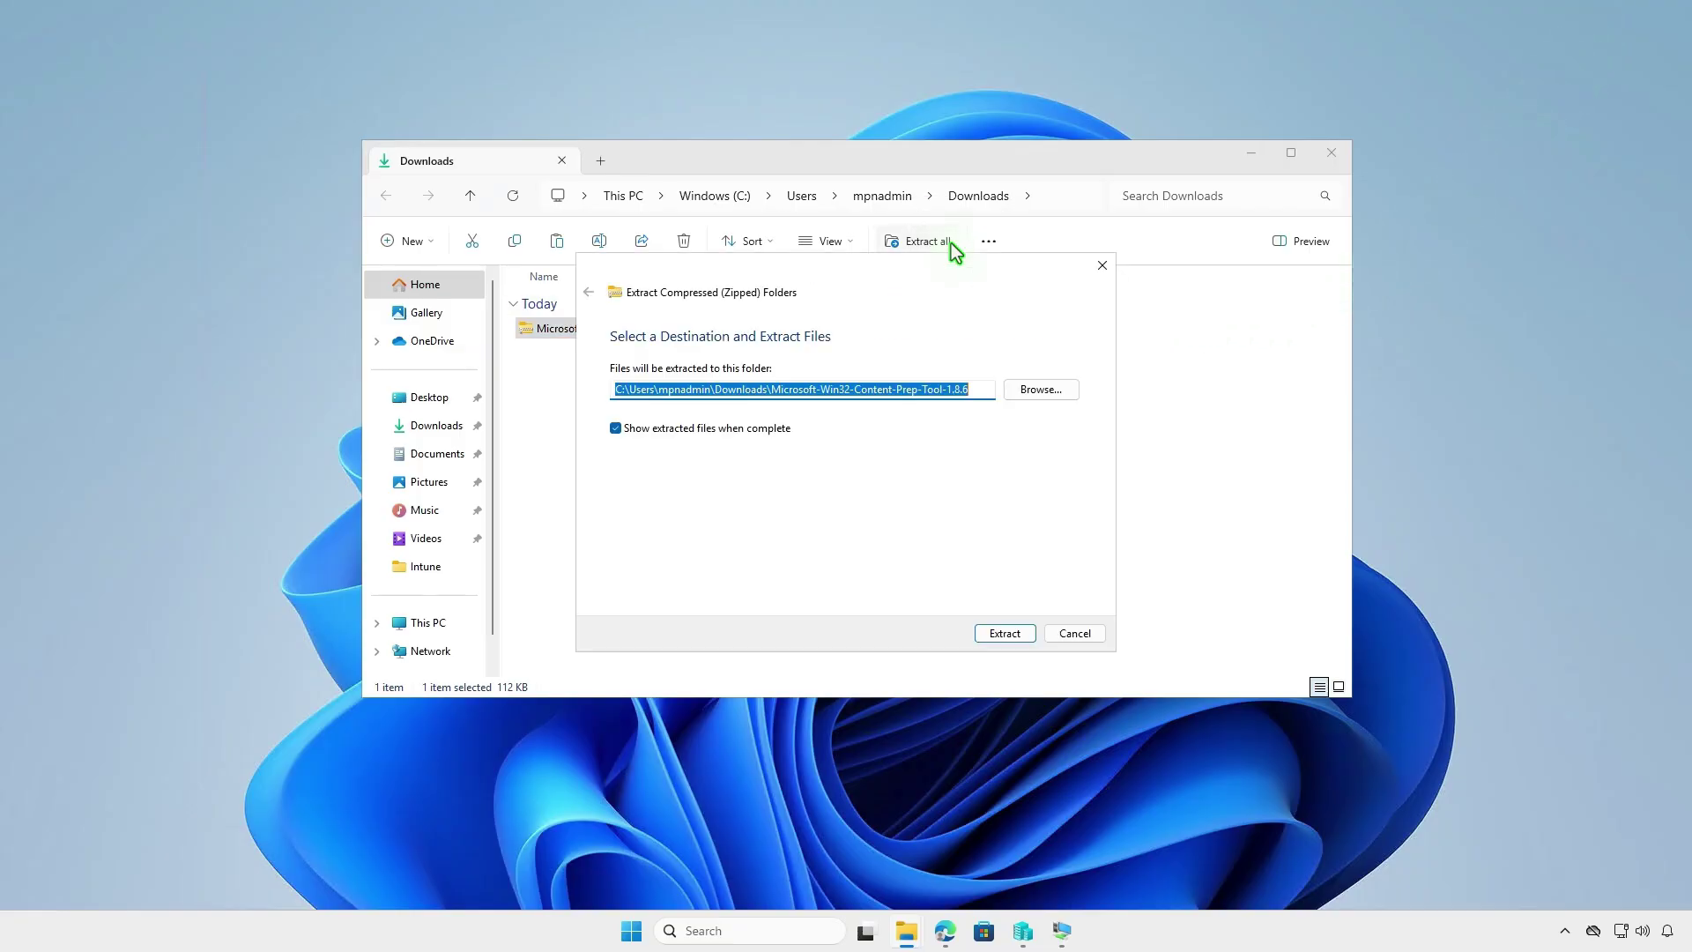
click(1020, 636)
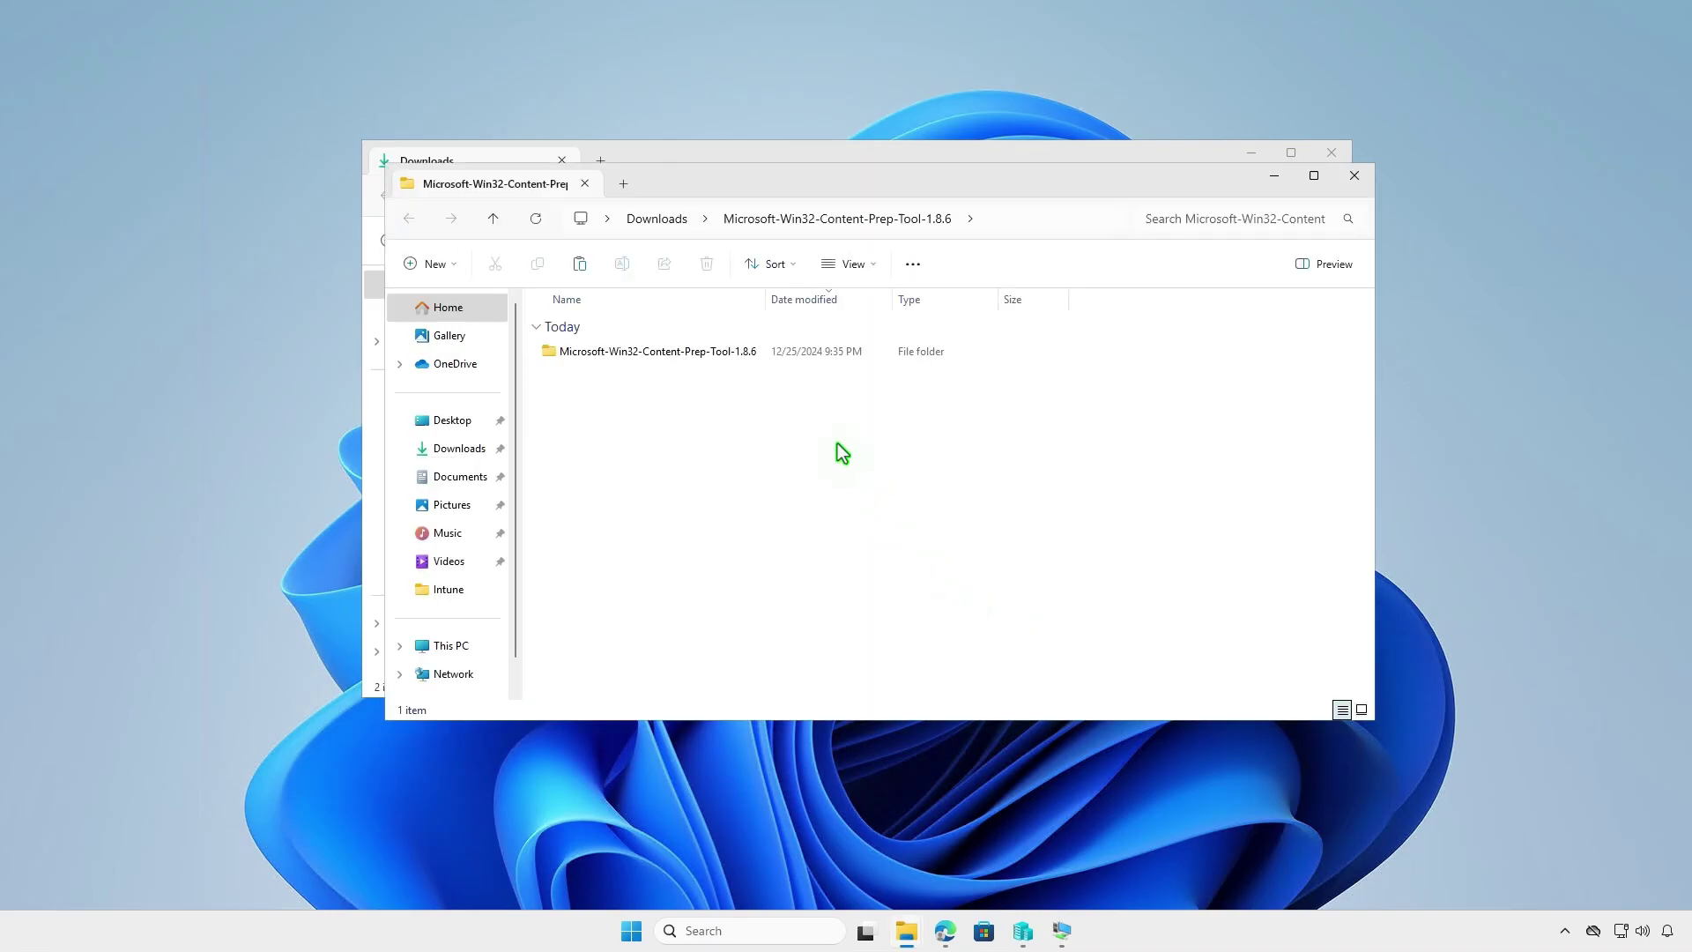
double_click(763, 352)
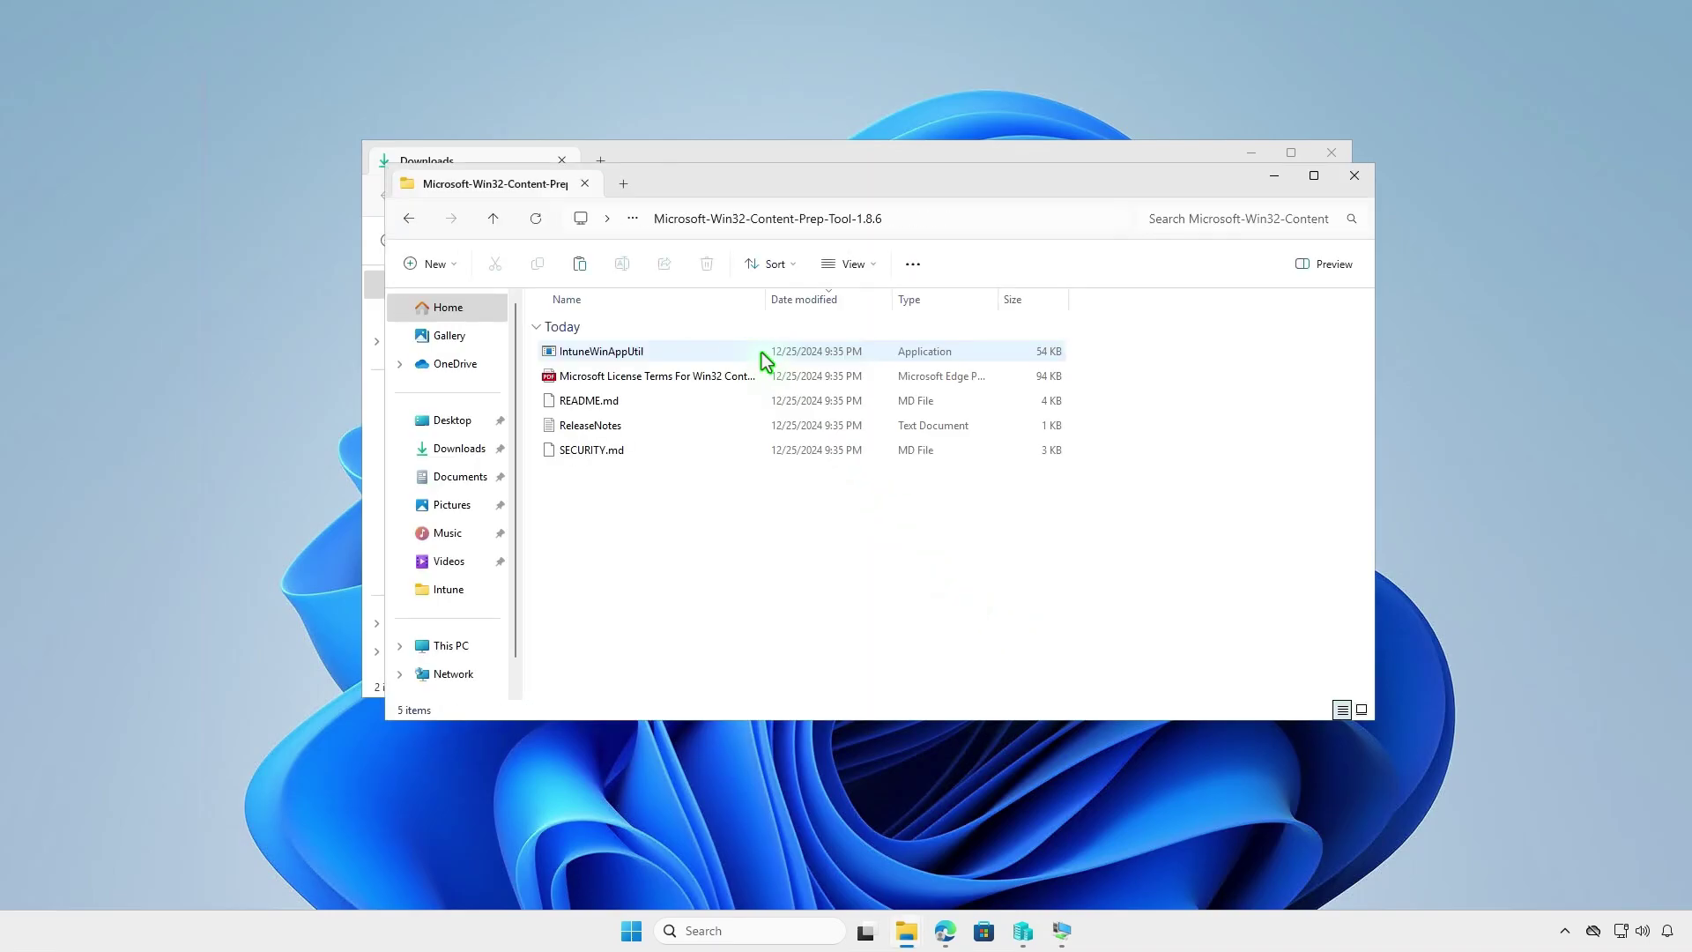
Step: Copy IntuneWinAppUtil and paste it into D:\Intune
click(677, 352)
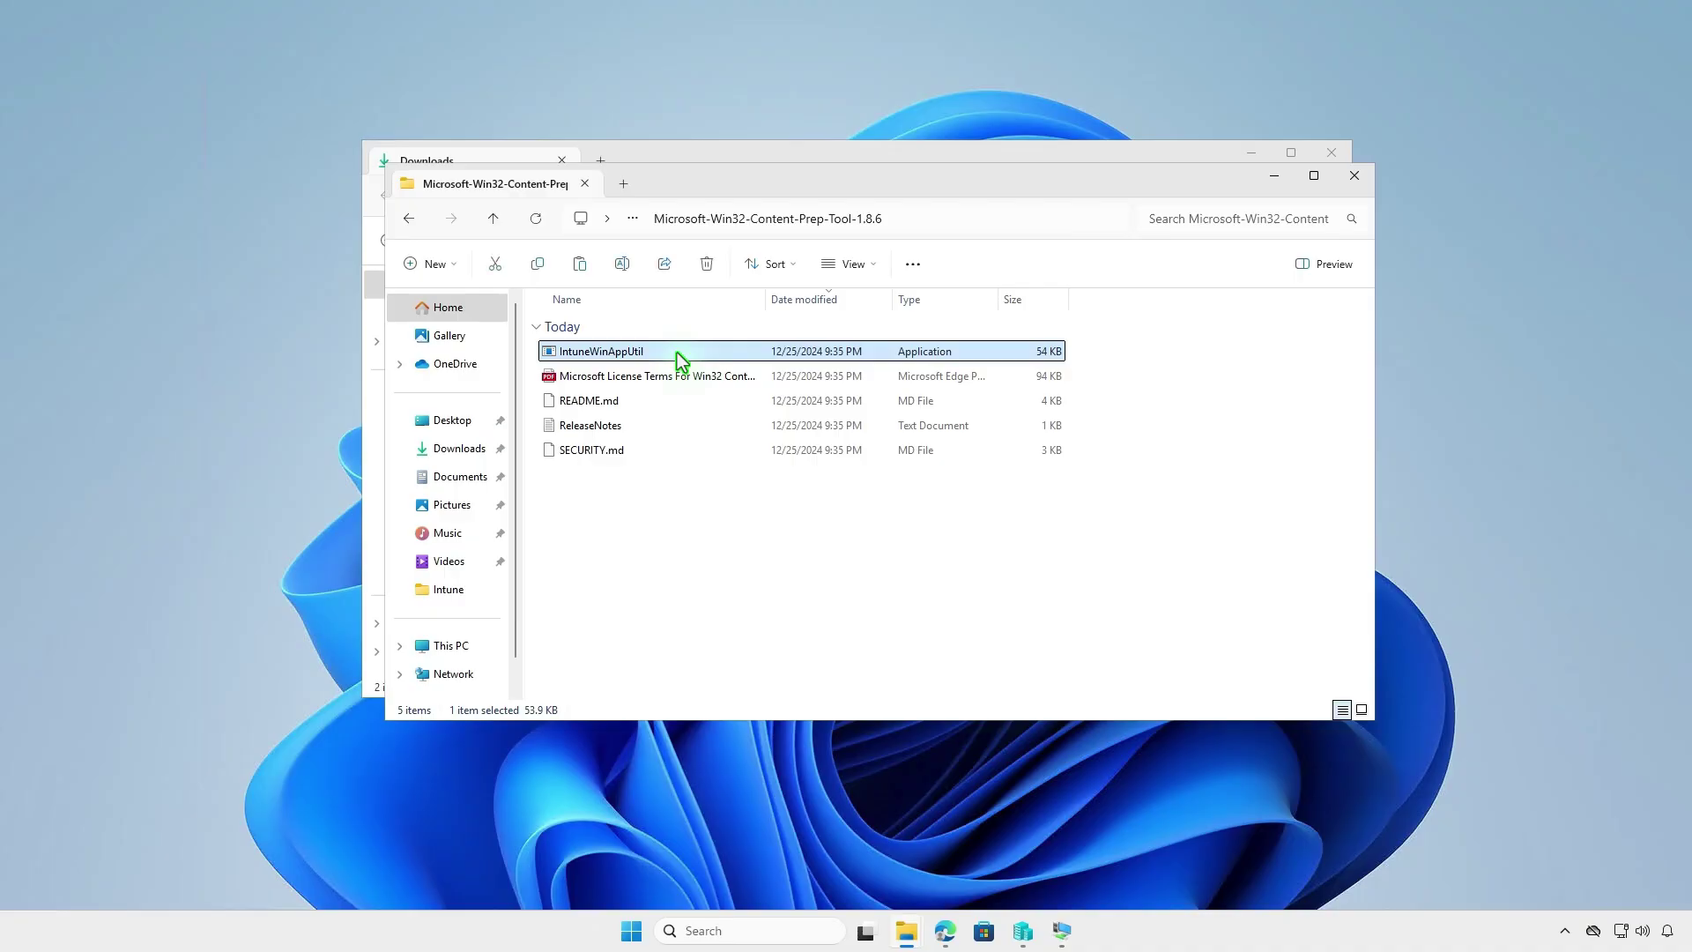
right_click(676, 353)
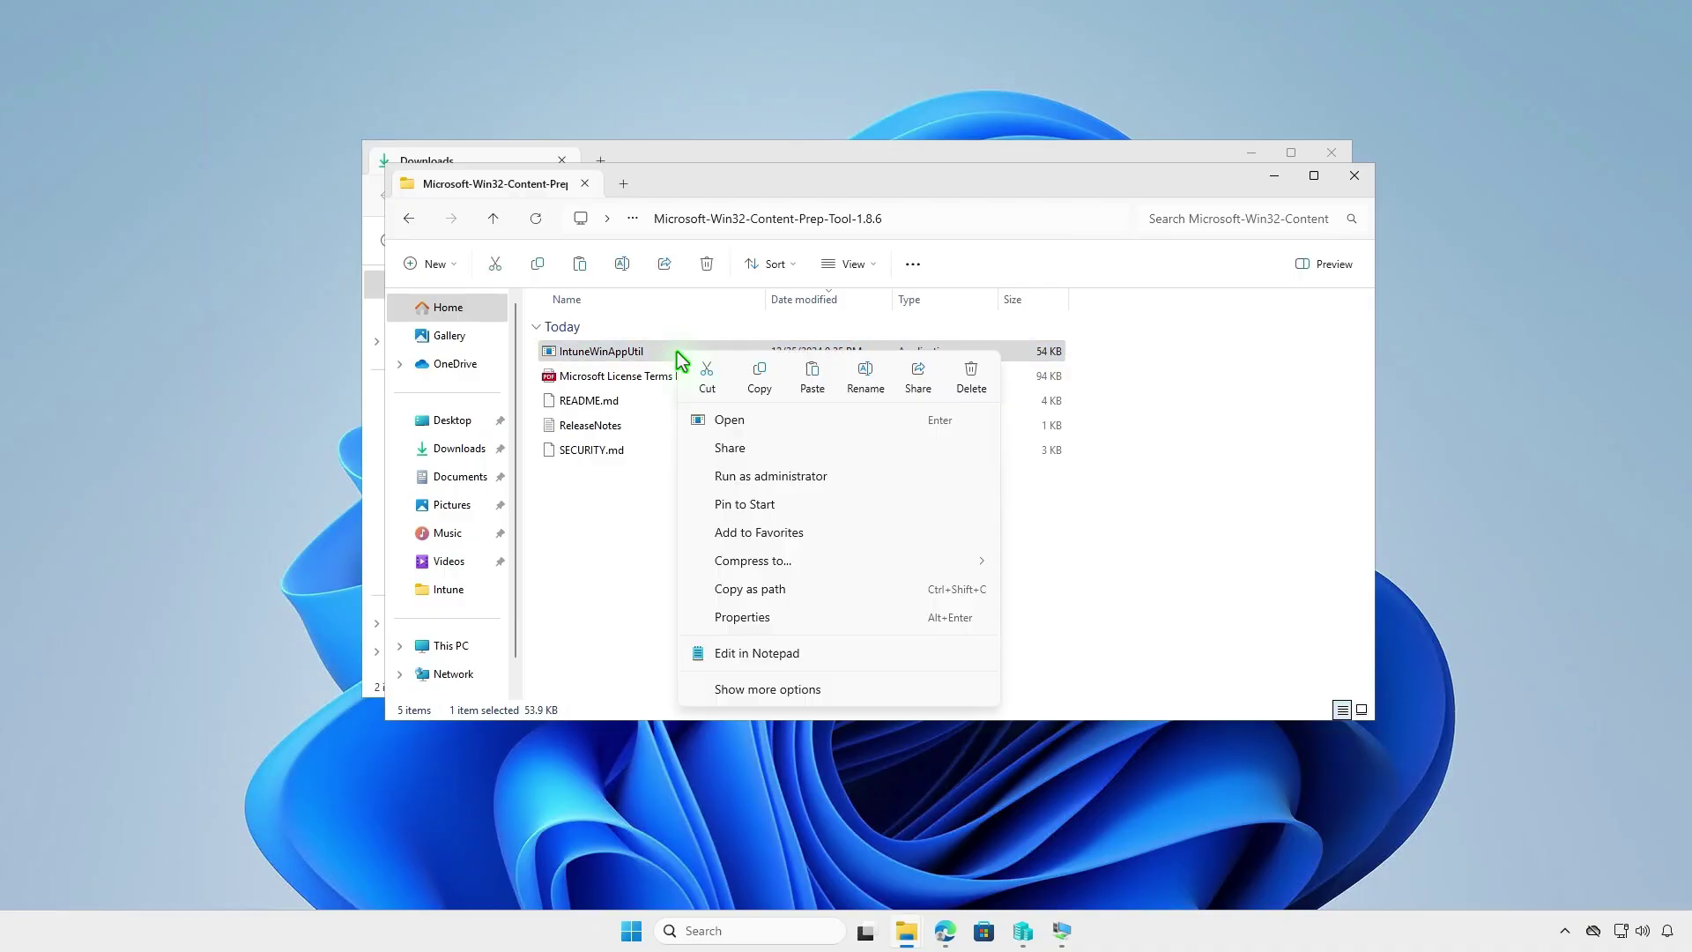
click(767, 386)
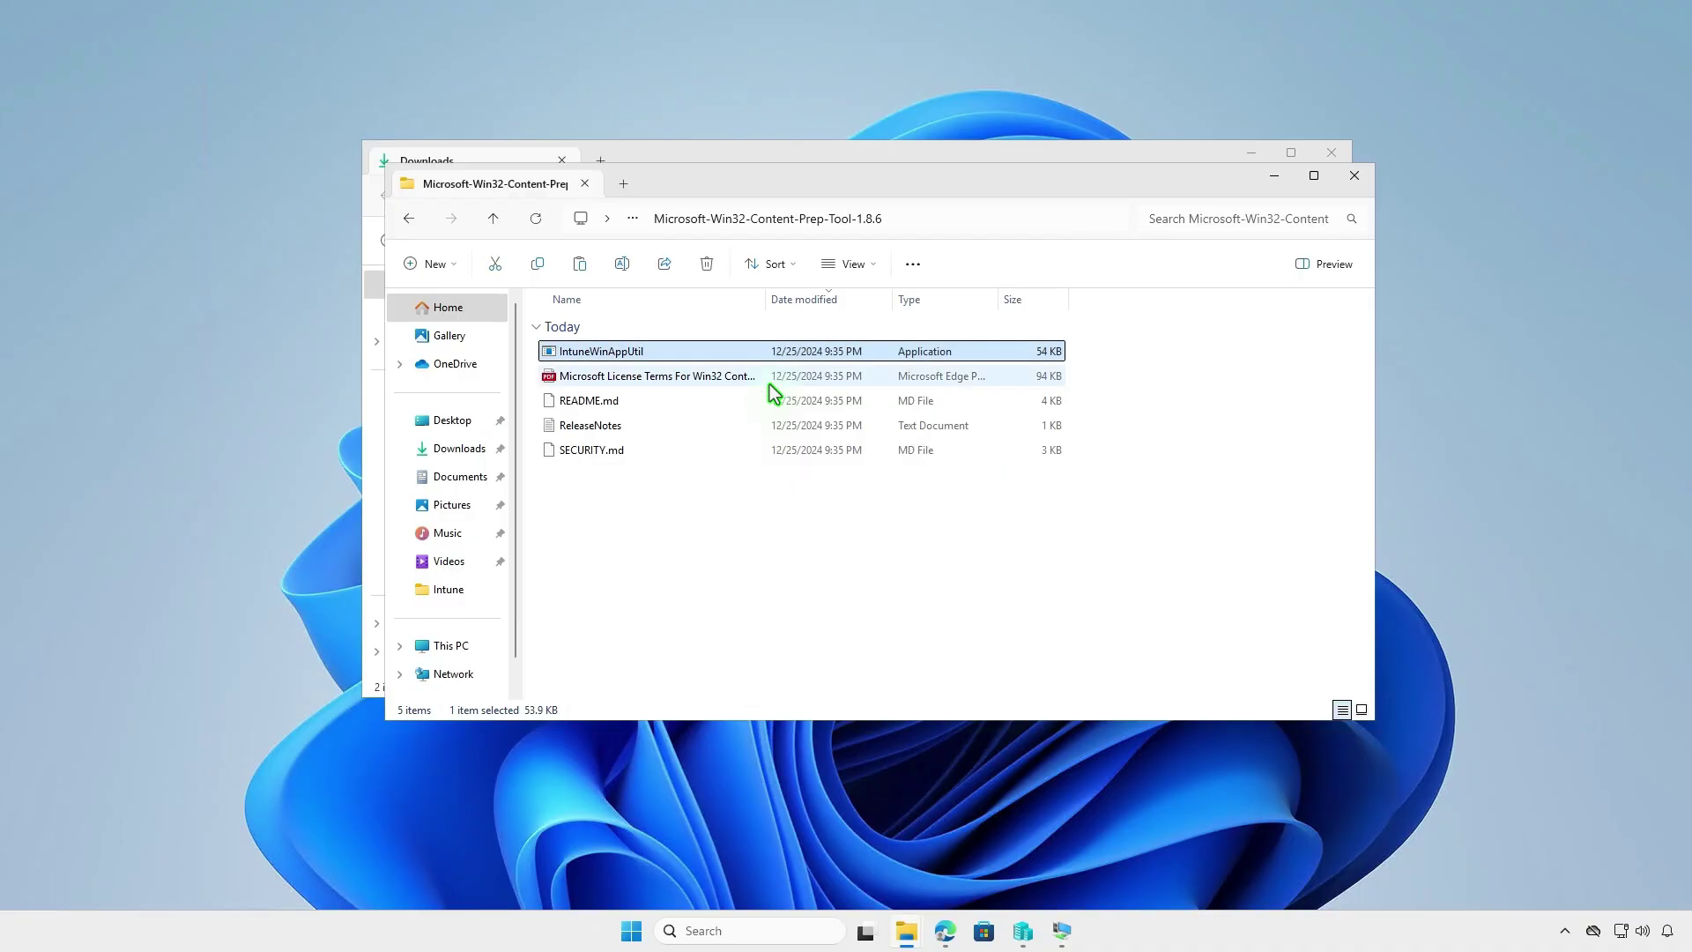
click(624, 185)
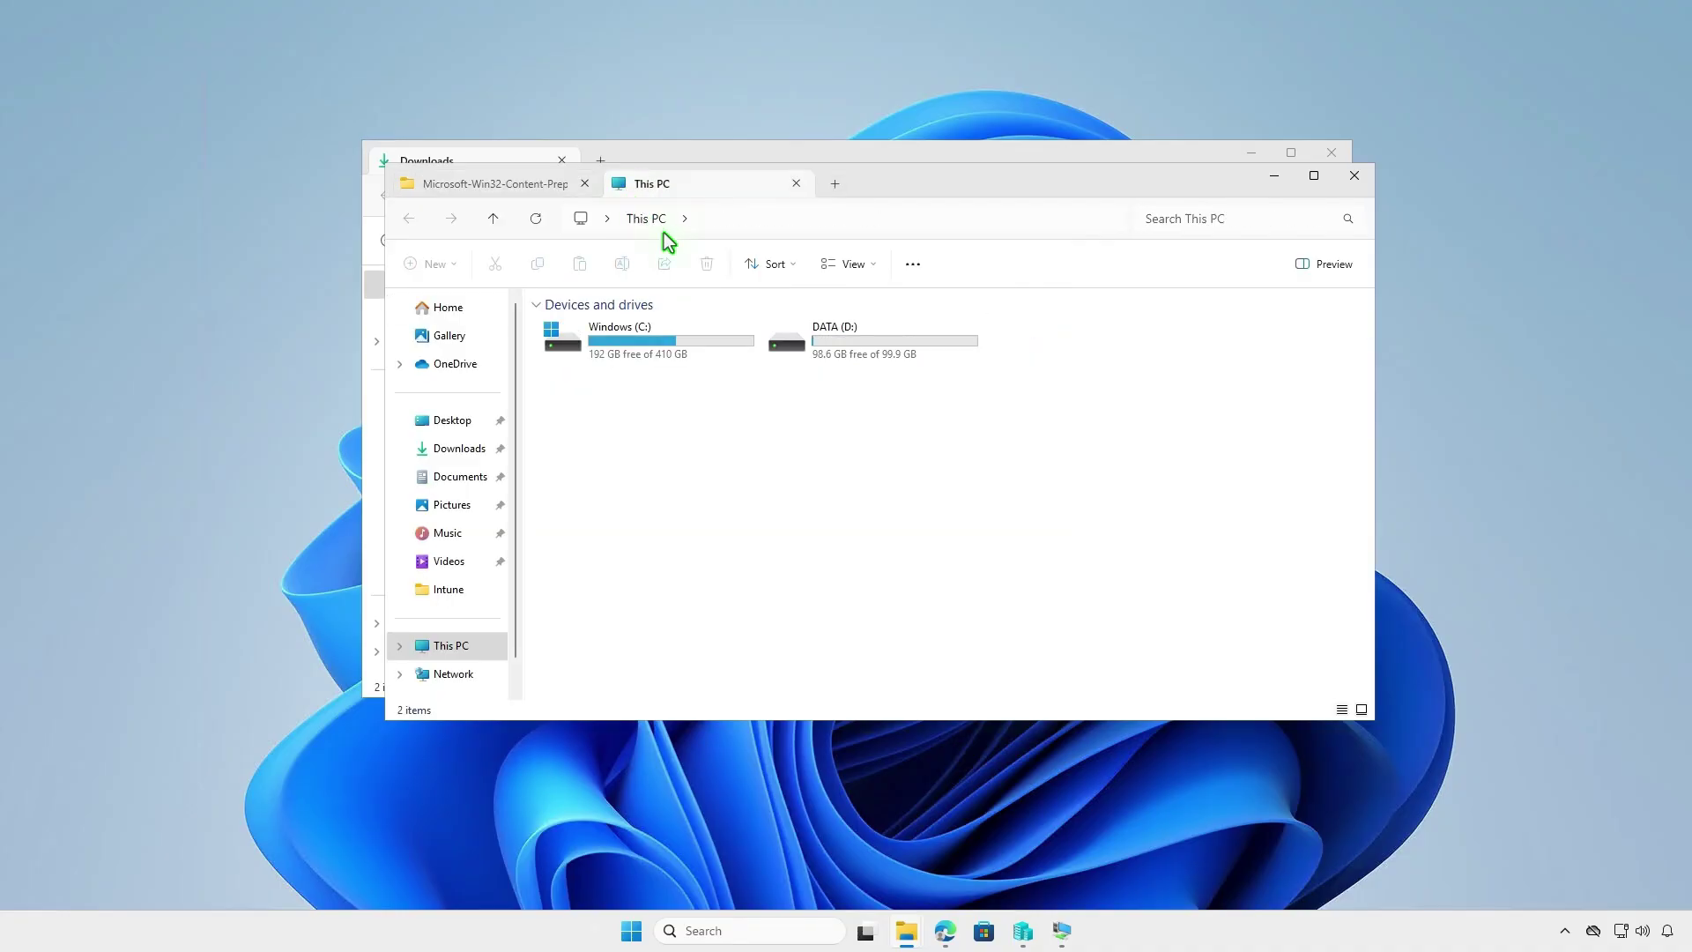
double_click(895, 340)
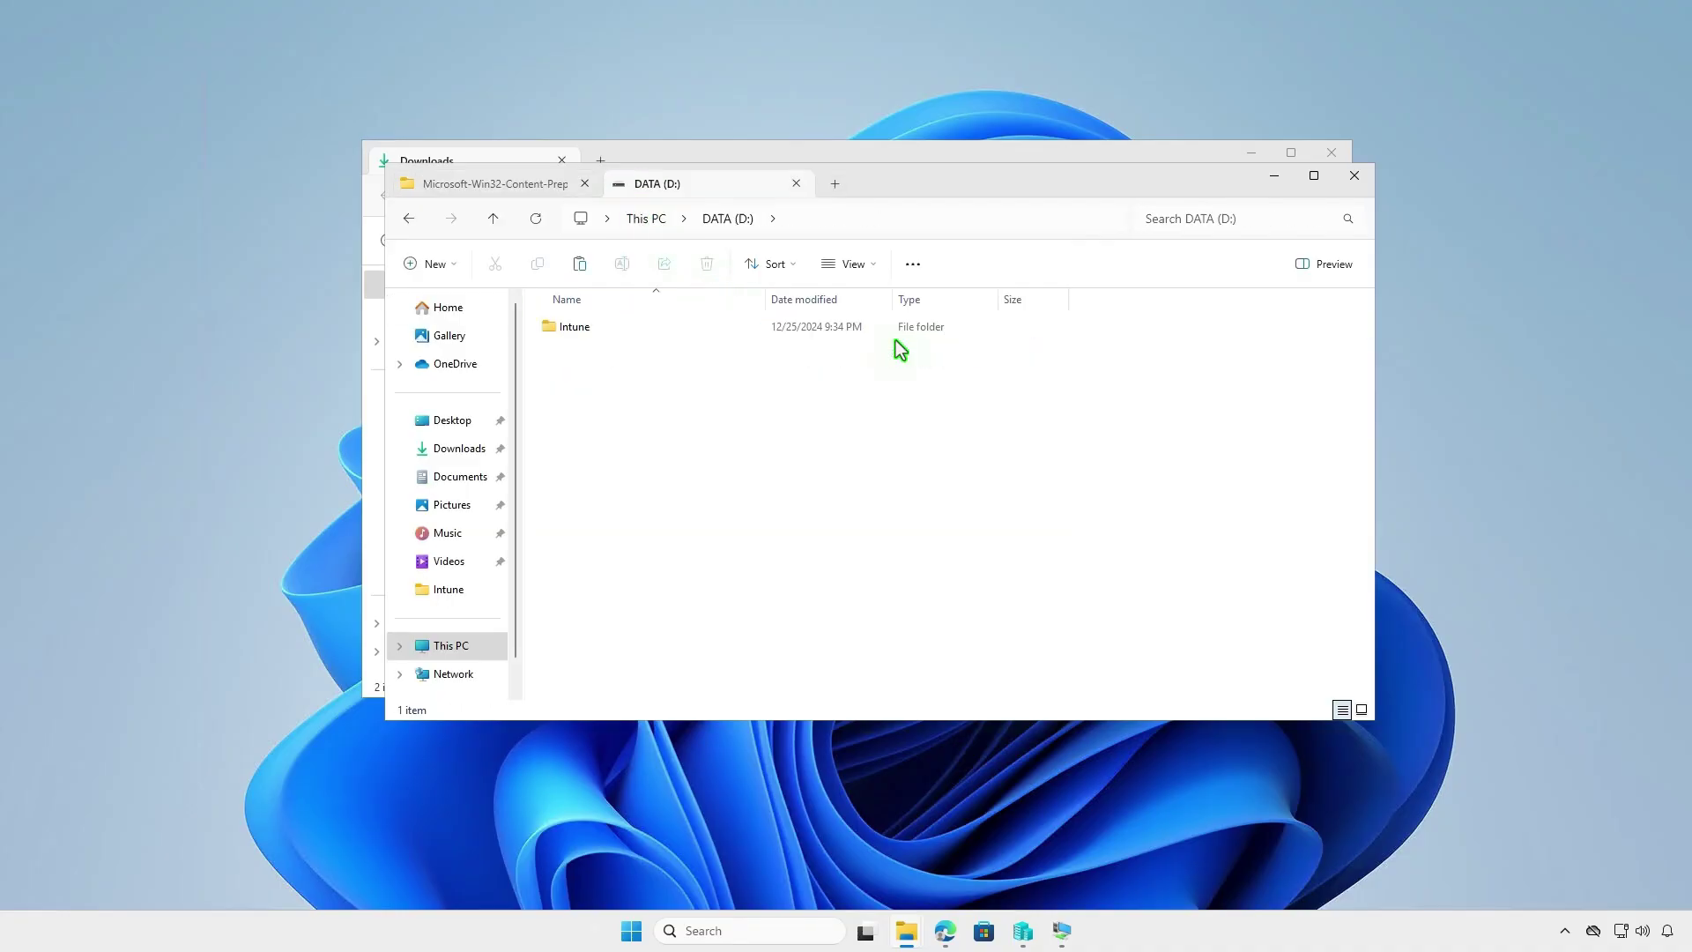
double_click(747, 329)
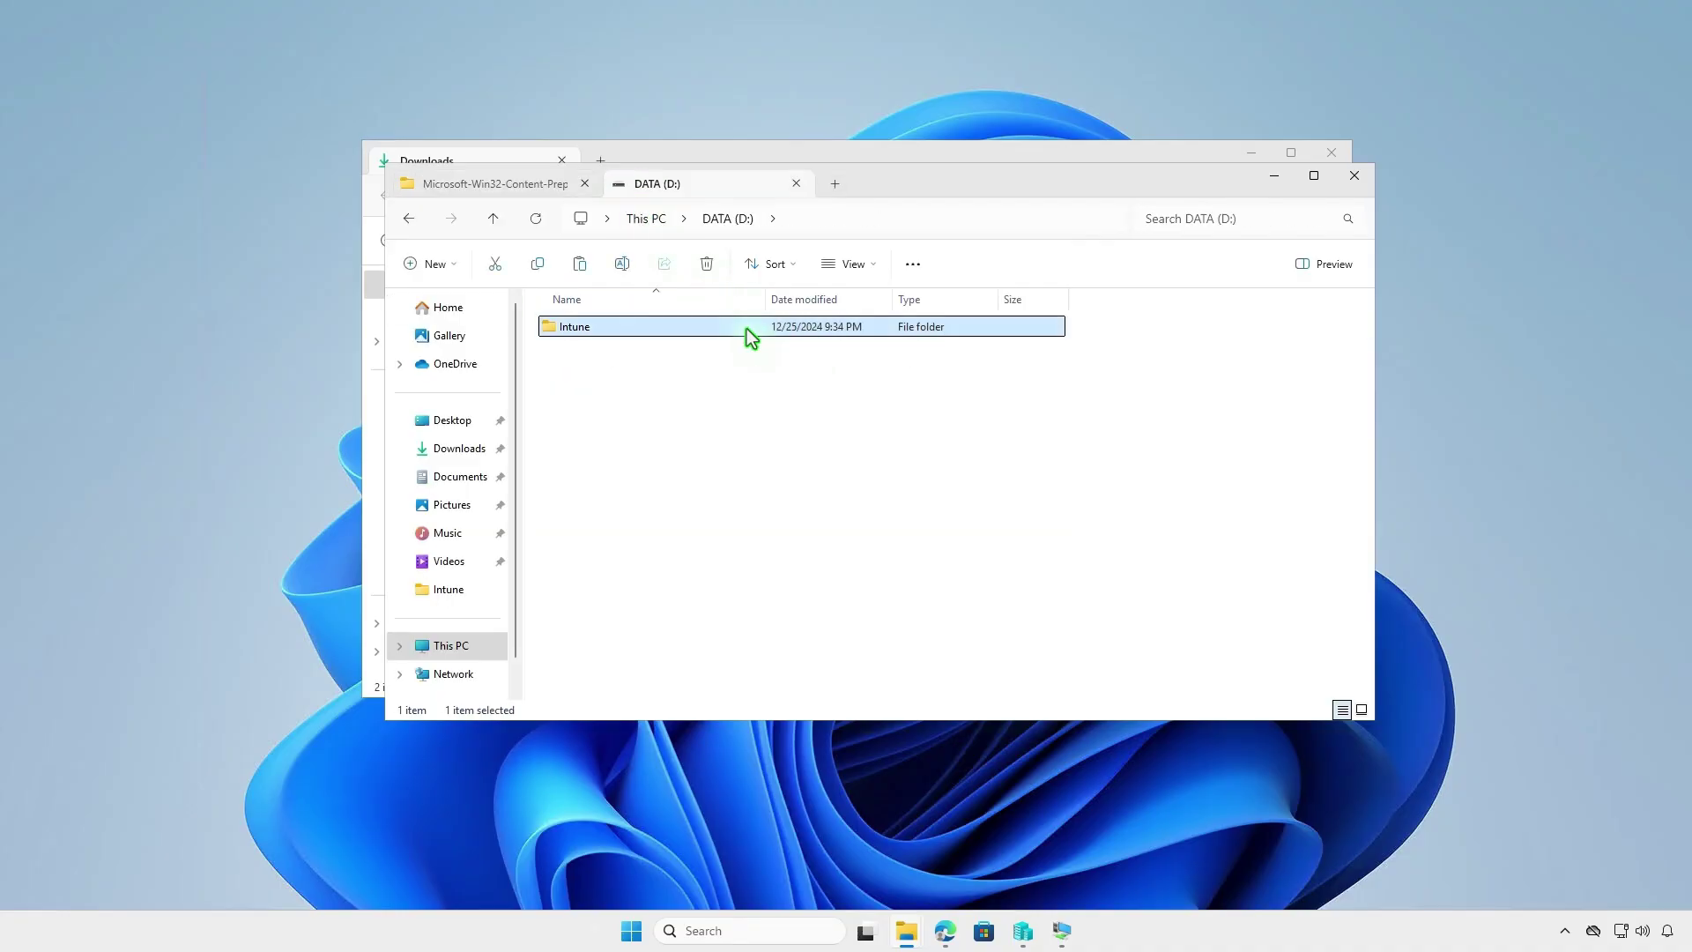
right_click(709, 393)
click(742, 423)
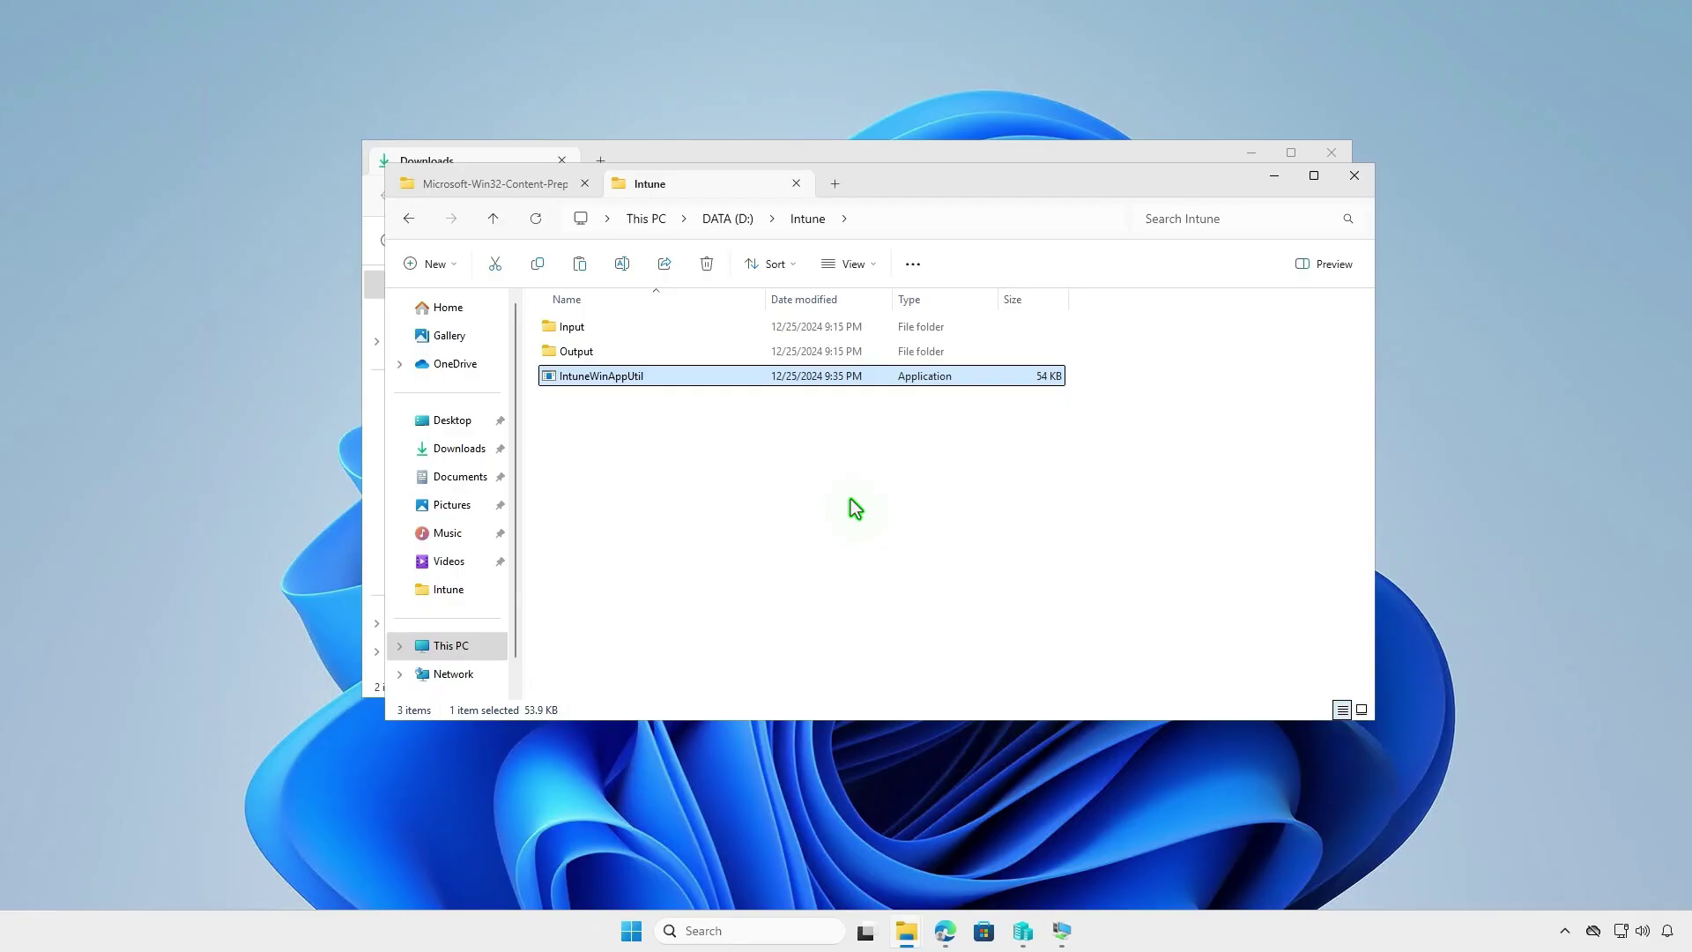
Step: Download the Firefox Windows 64-bit MSI in English (US) and show it in Downloads
click(1273, 176)
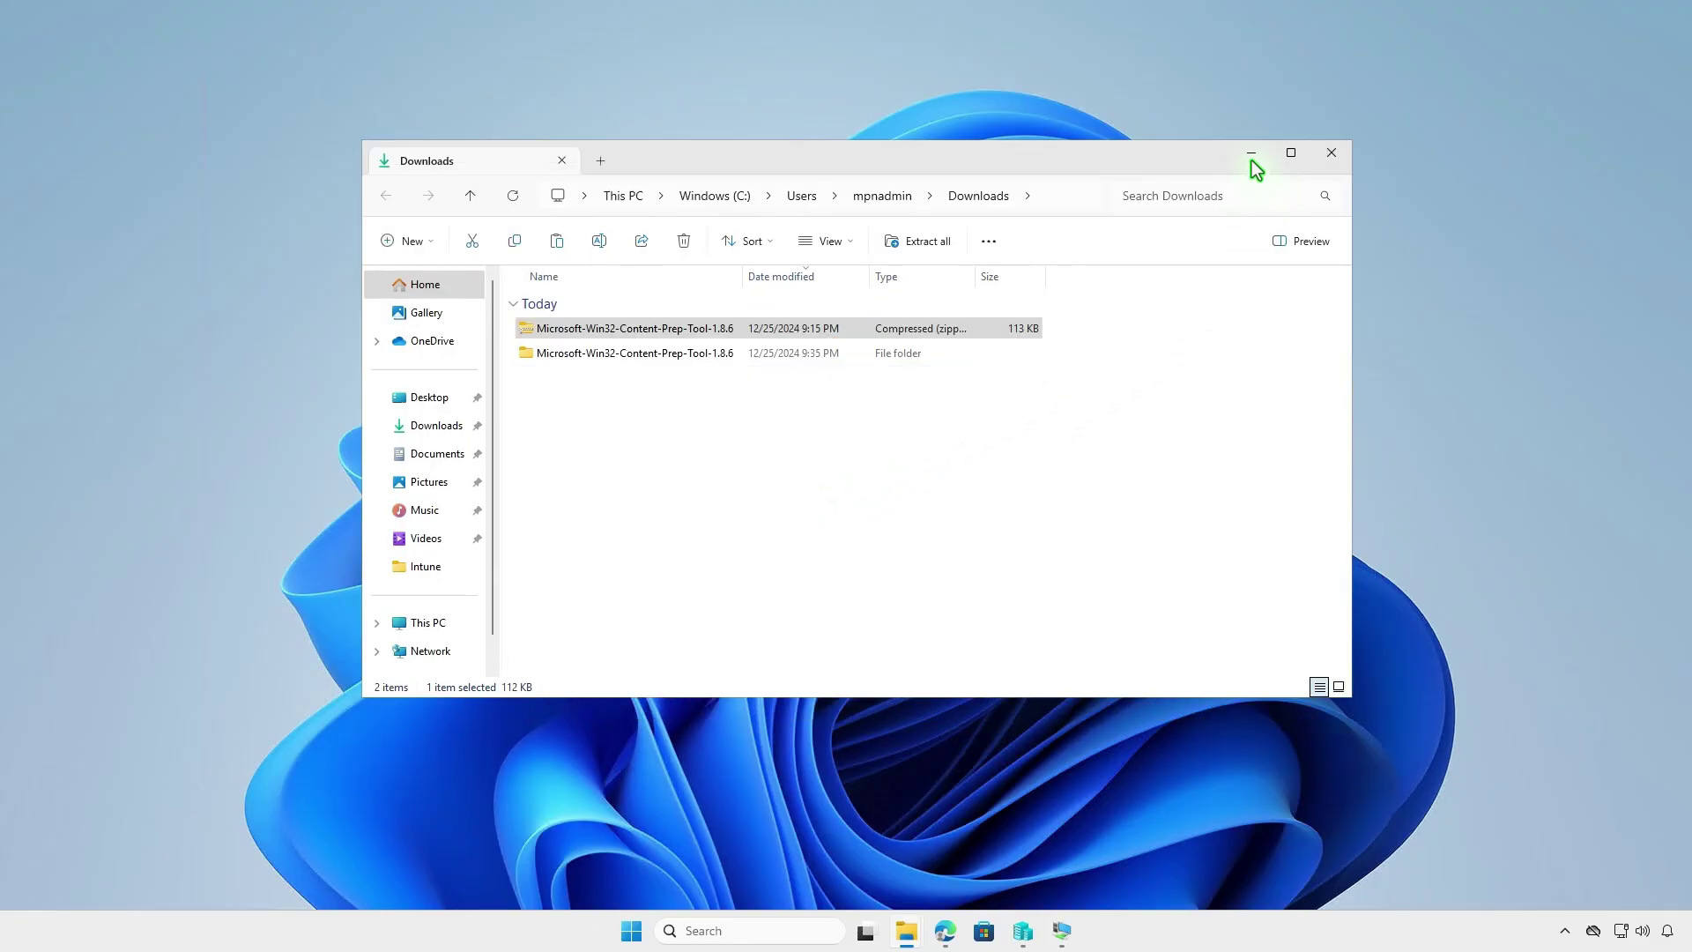
click(1251, 154)
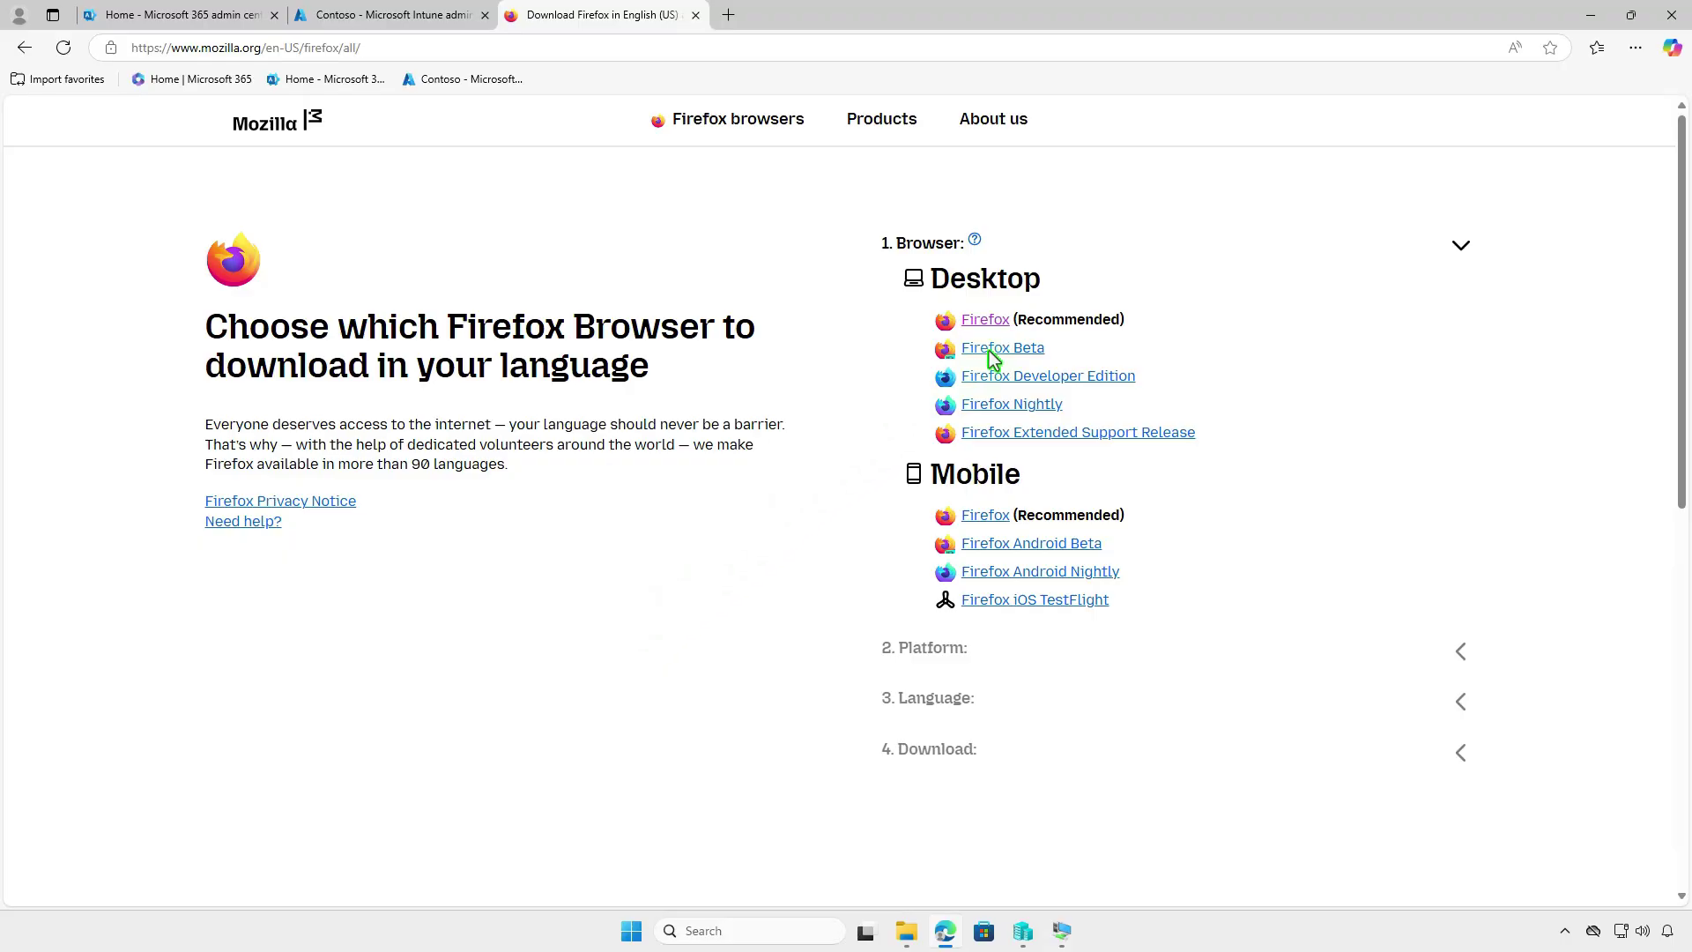
click(1006, 321)
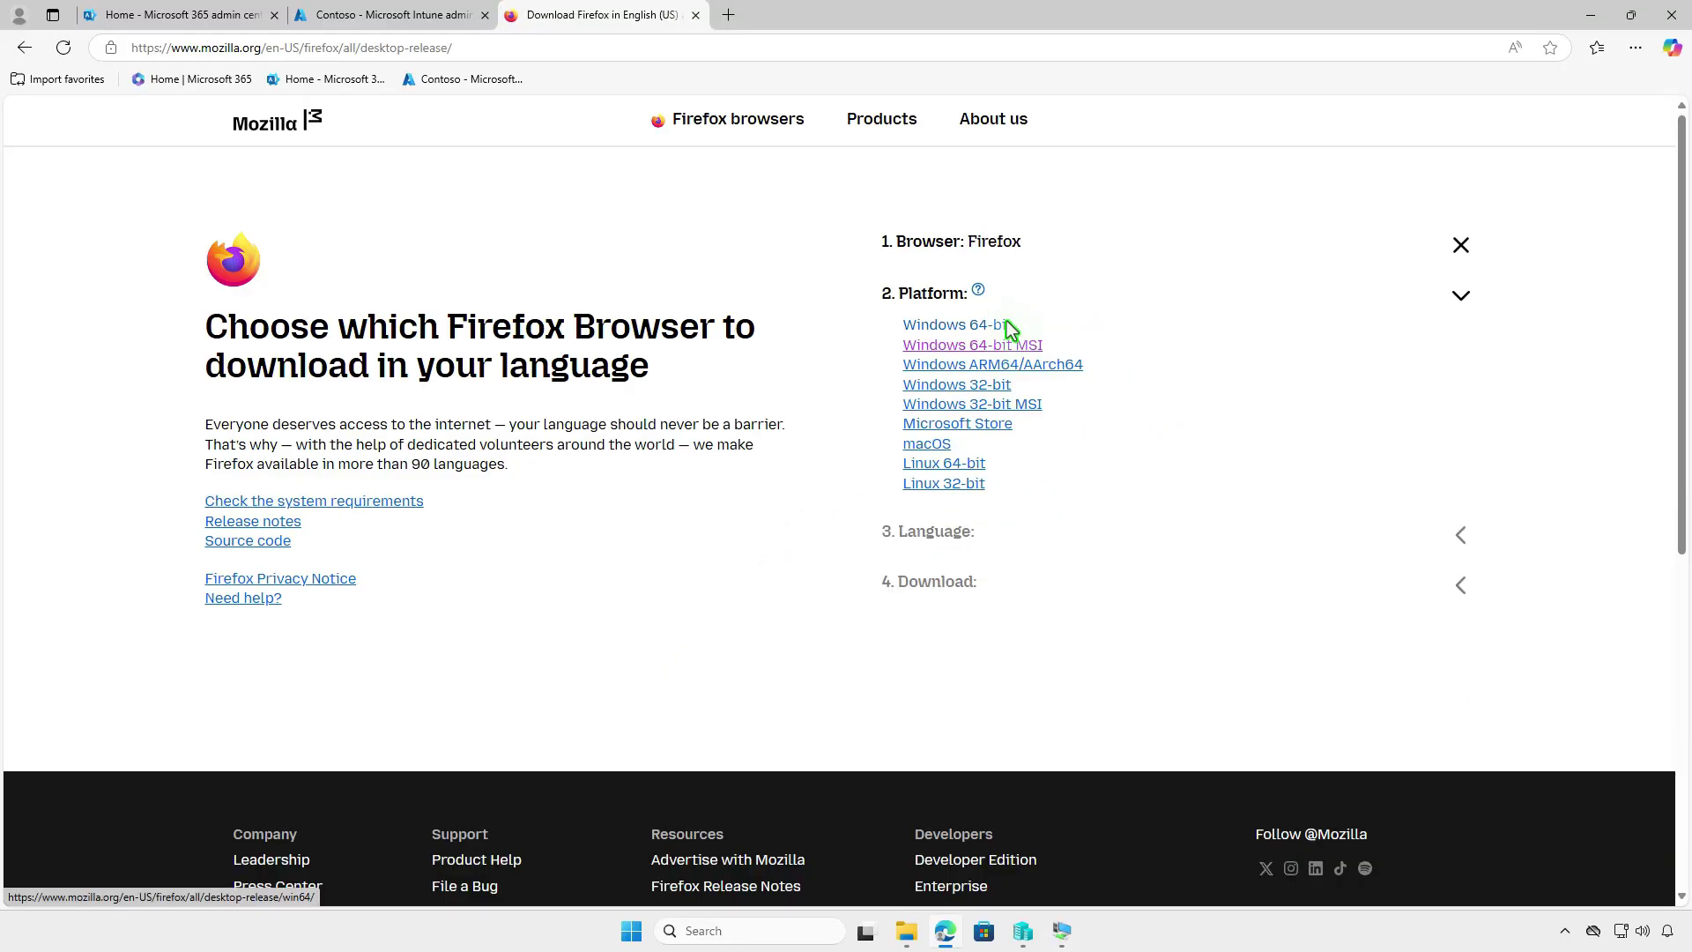
click(1038, 347)
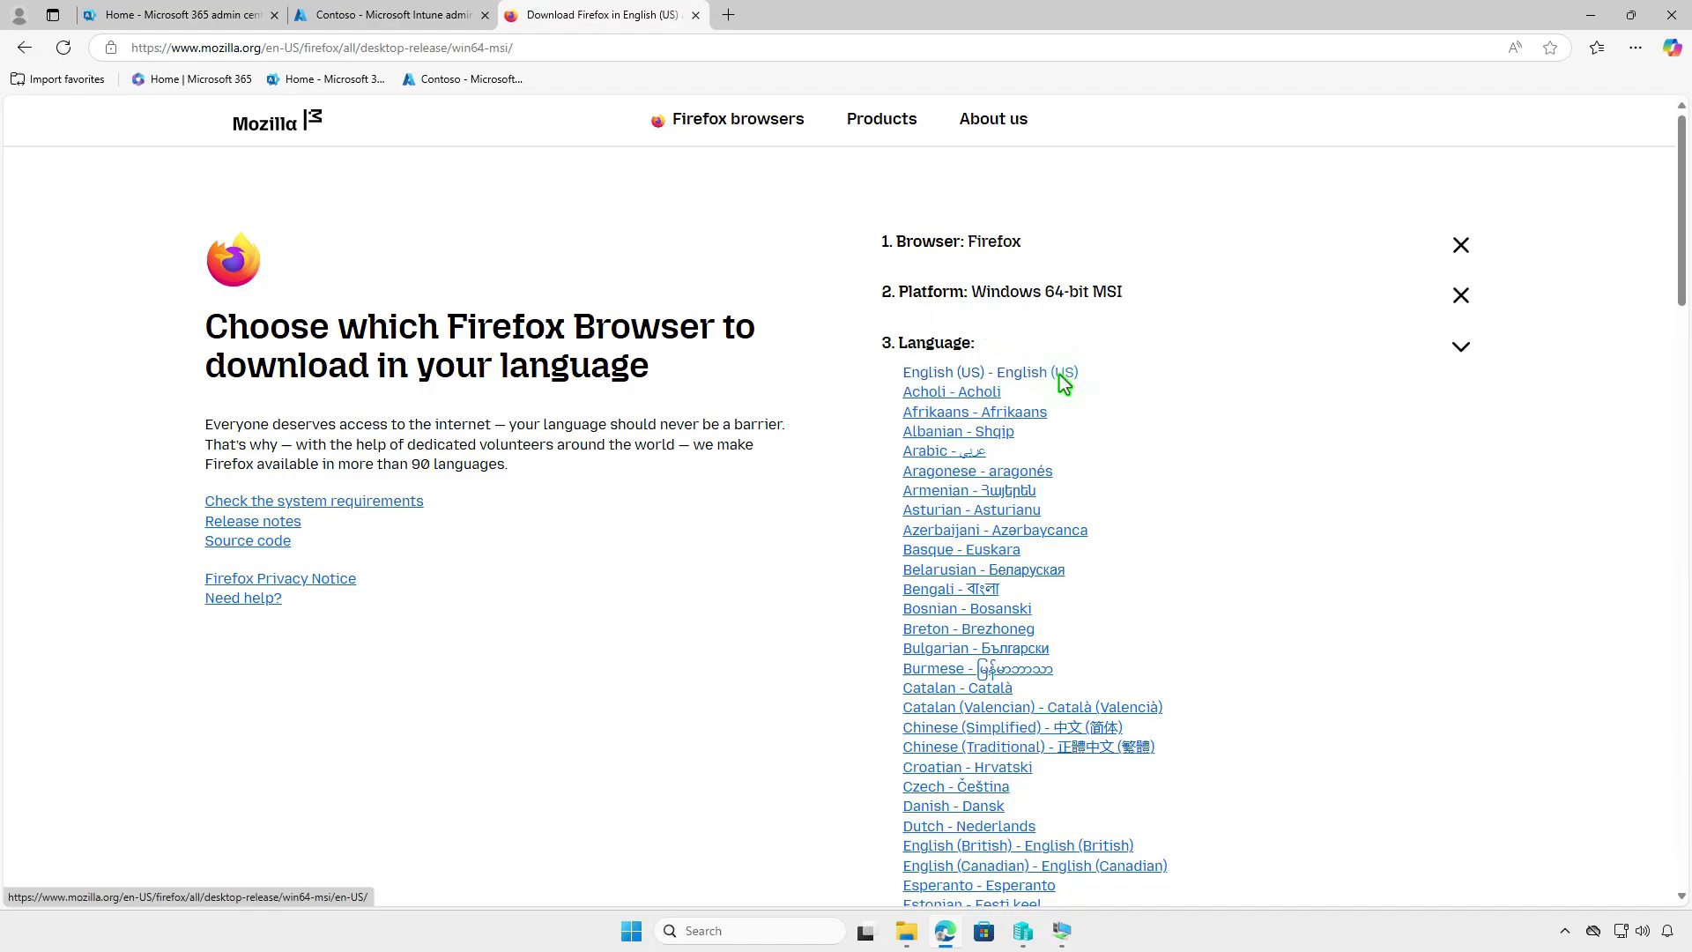
click(1063, 376)
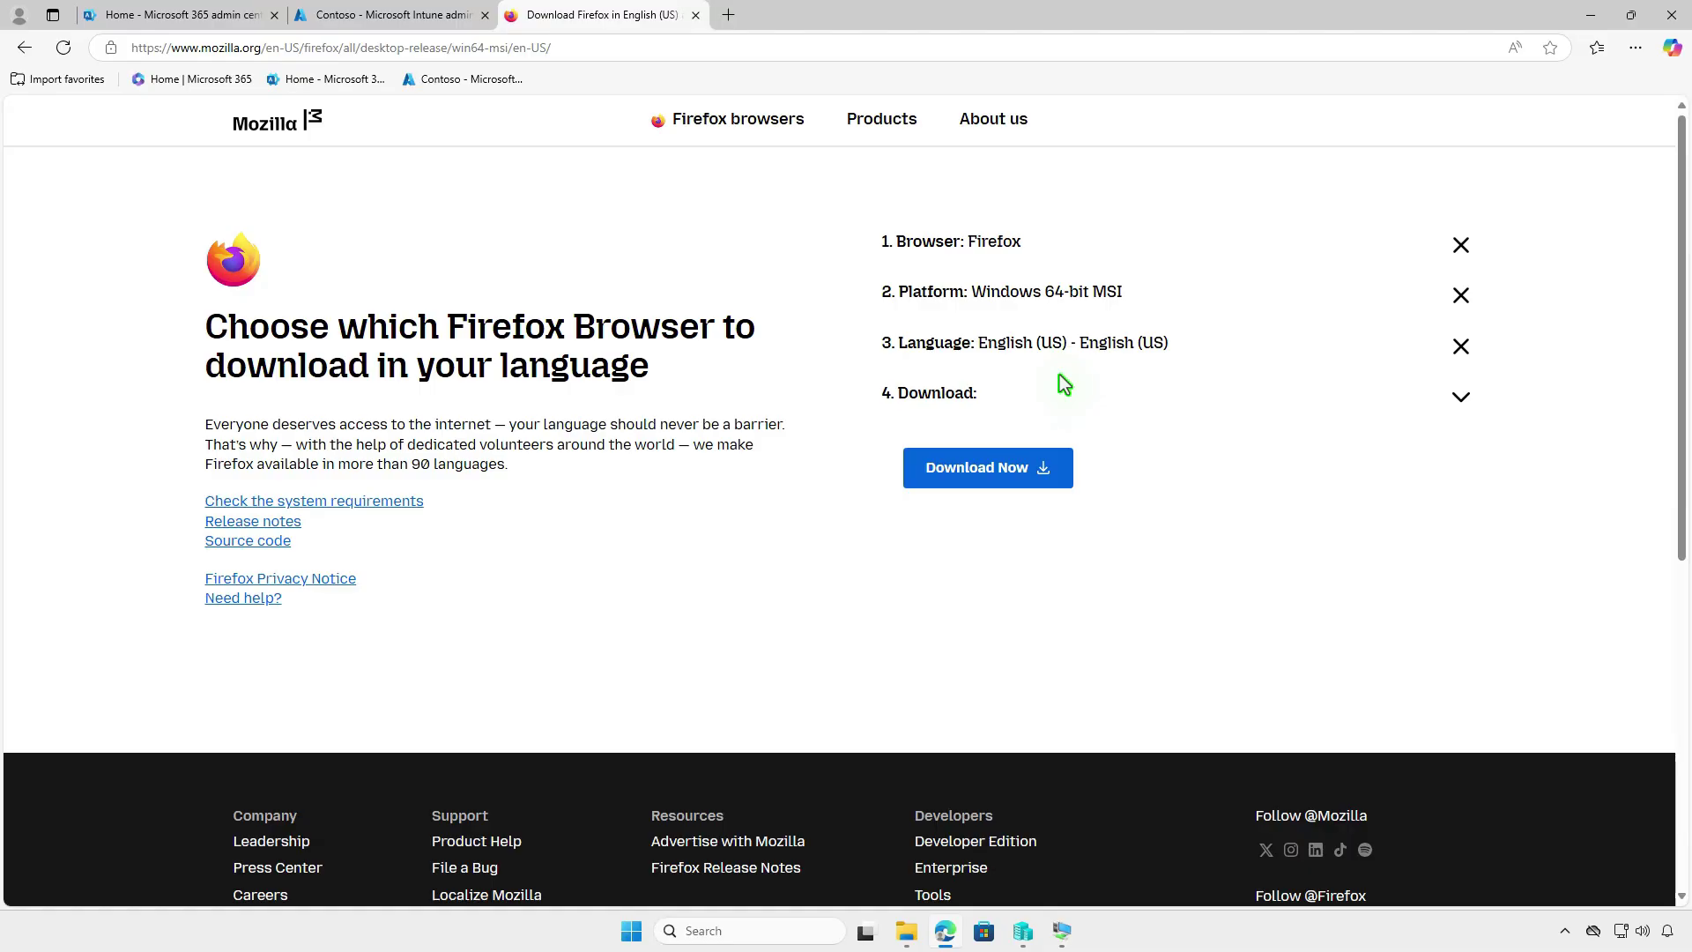
click(1007, 470)
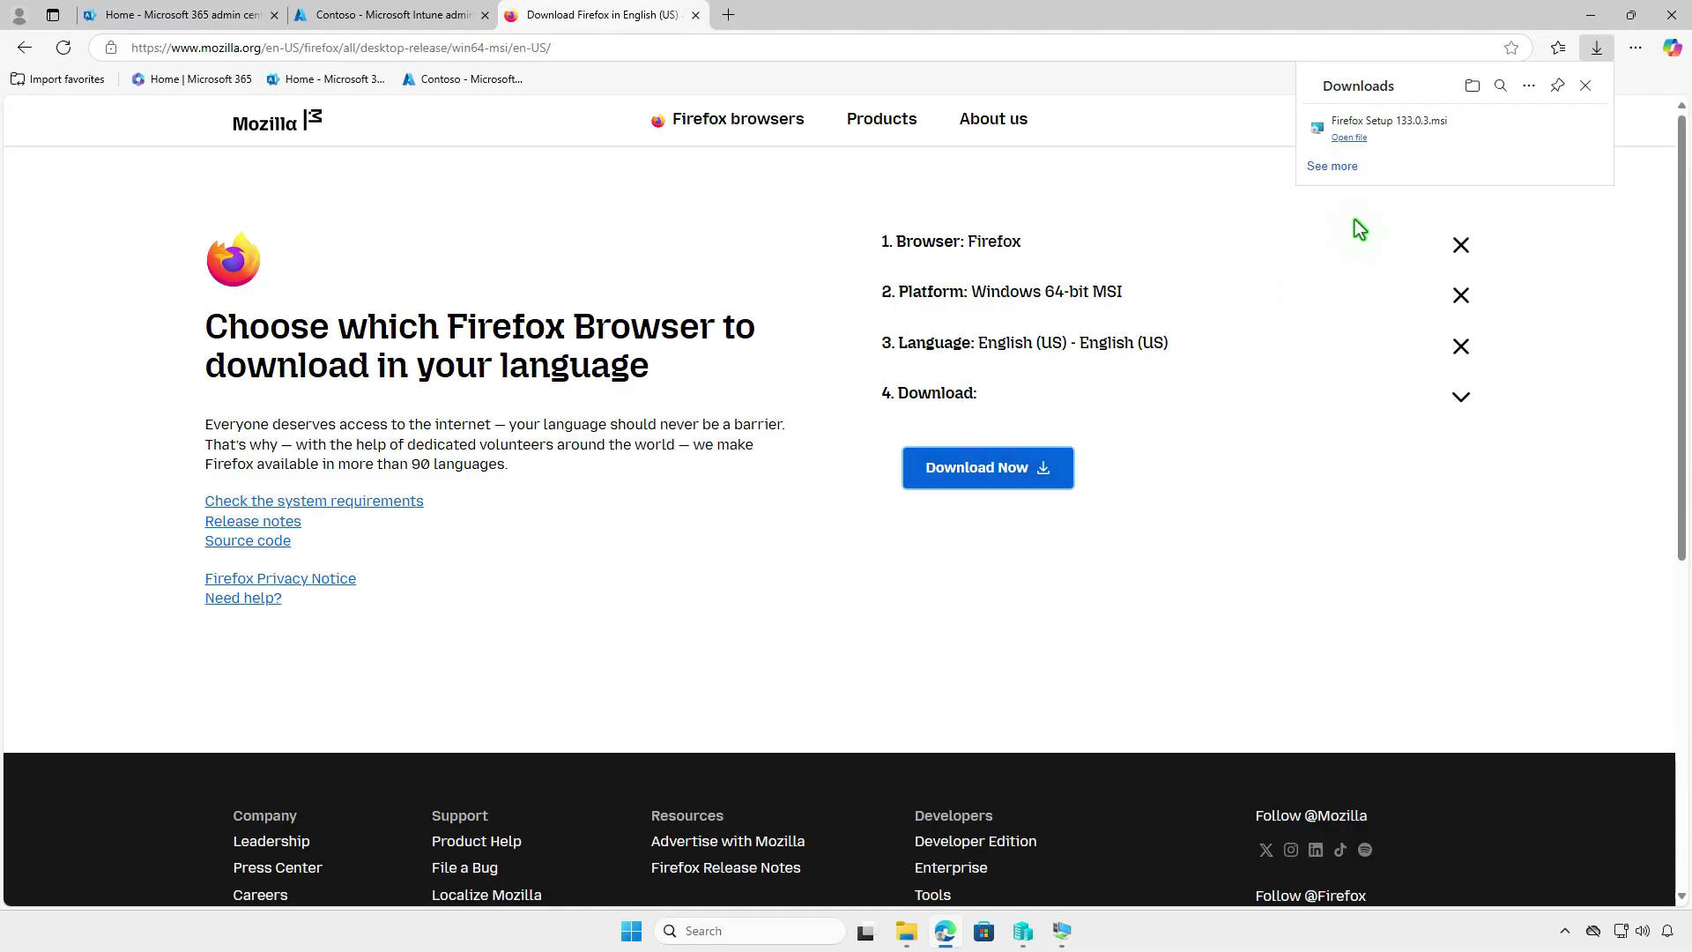
click(1528, 131)
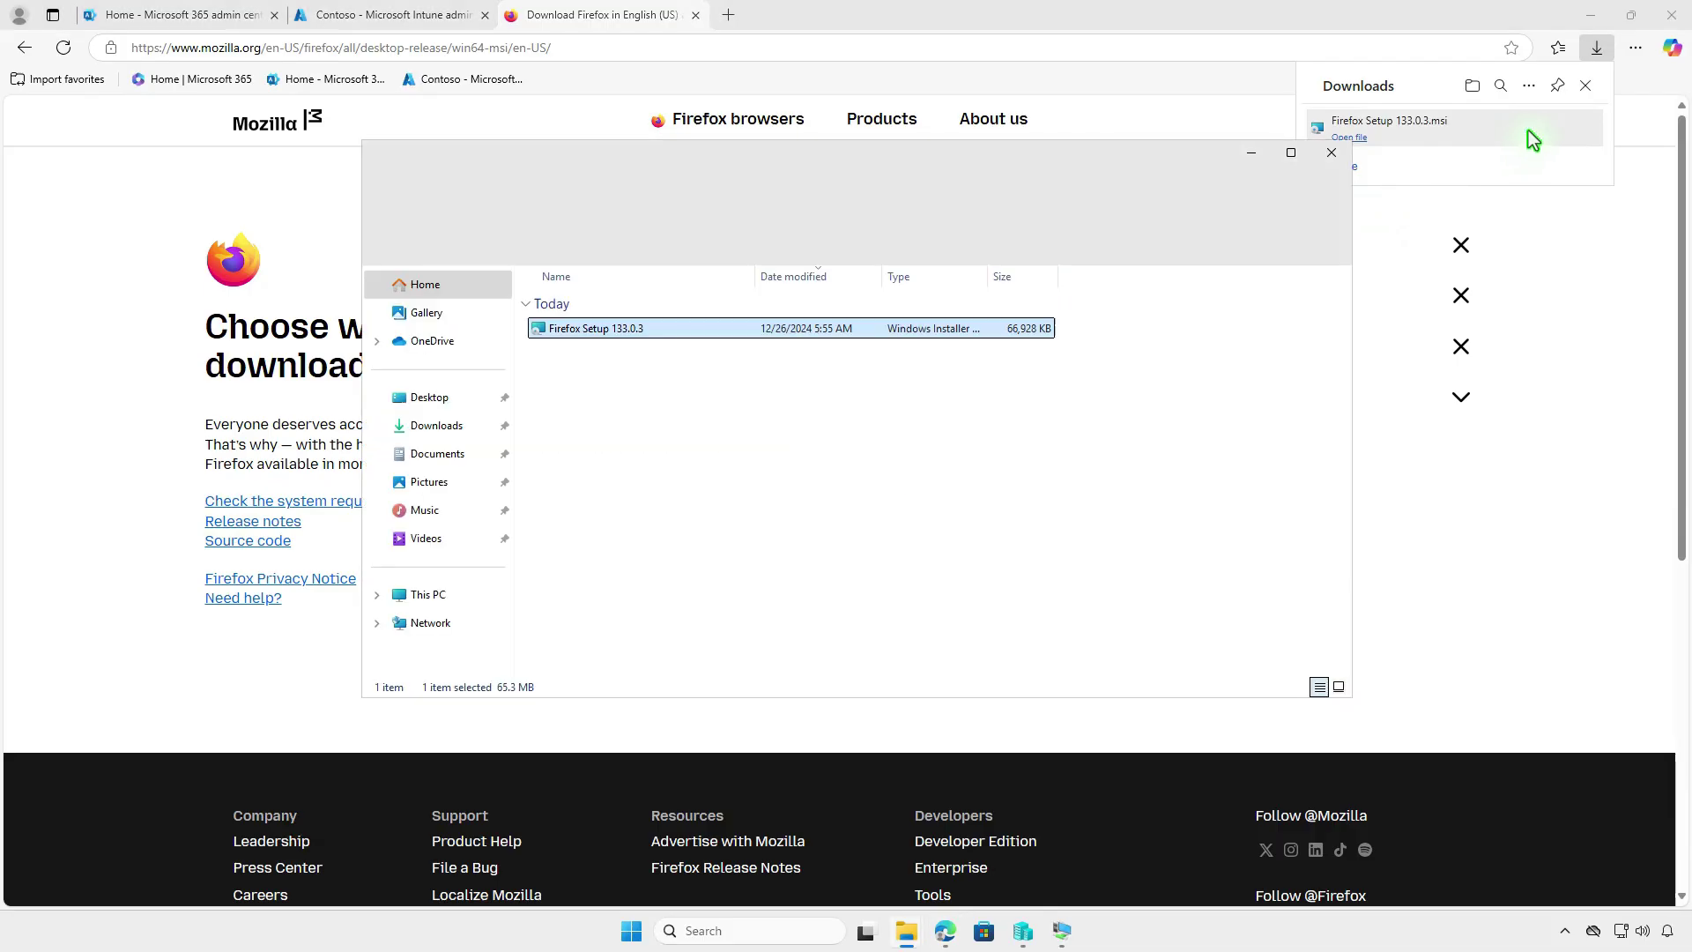
Step: Rename the downloaded Firefox installer to setup
click(1591, 15)
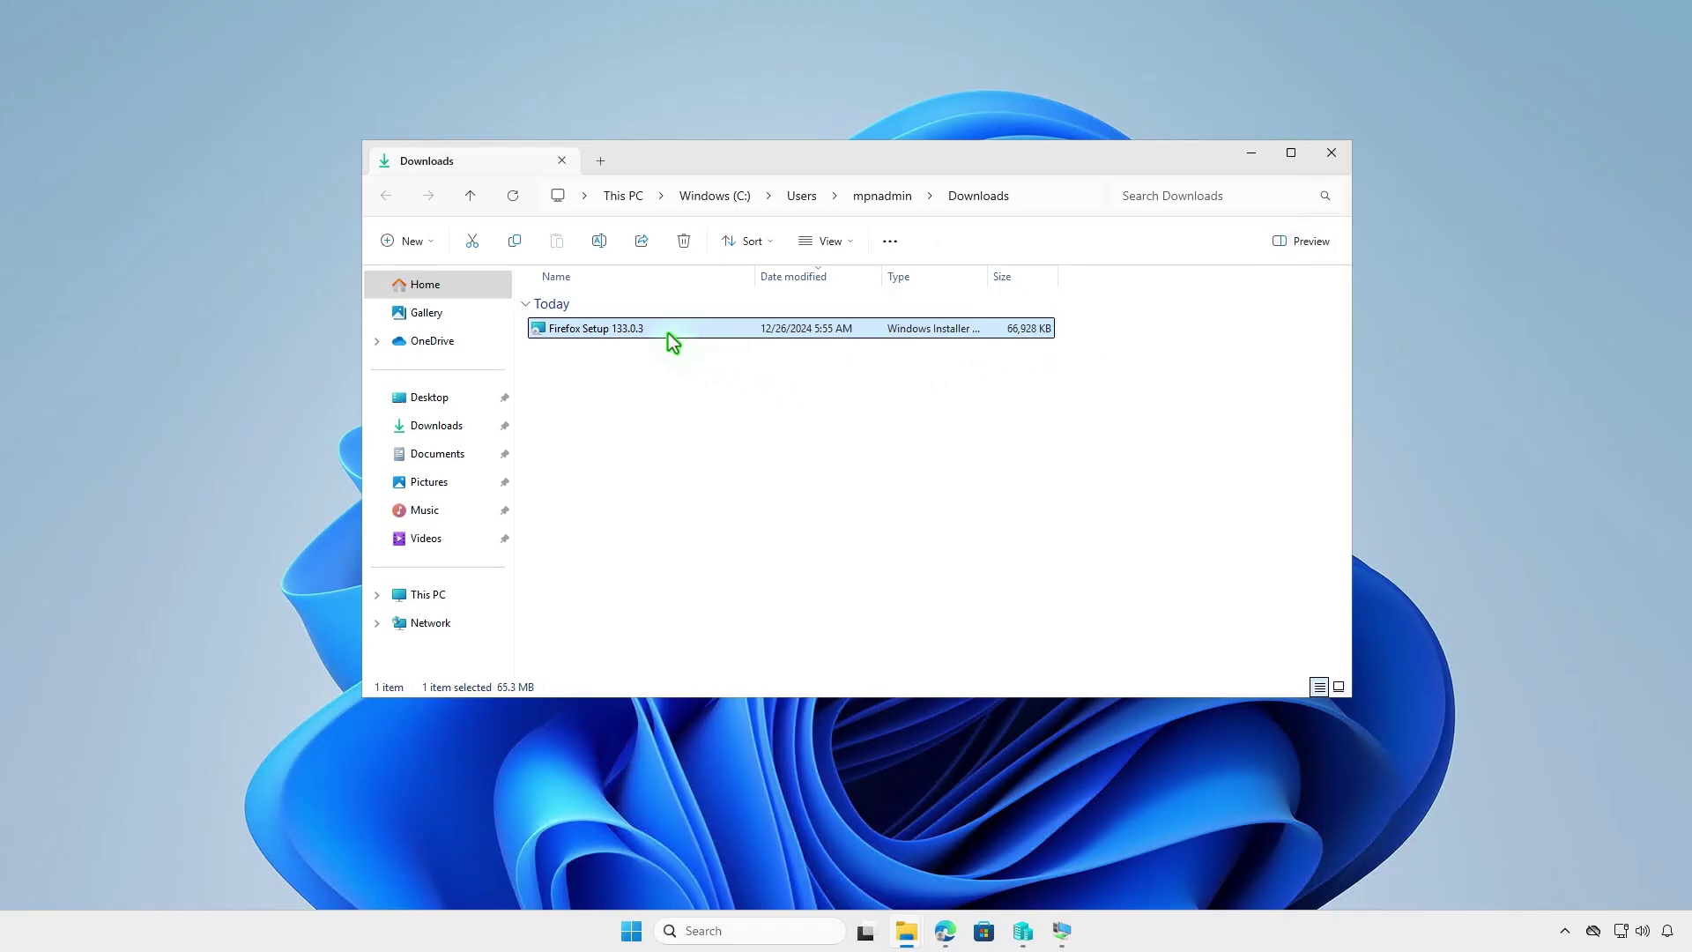
key(F2)
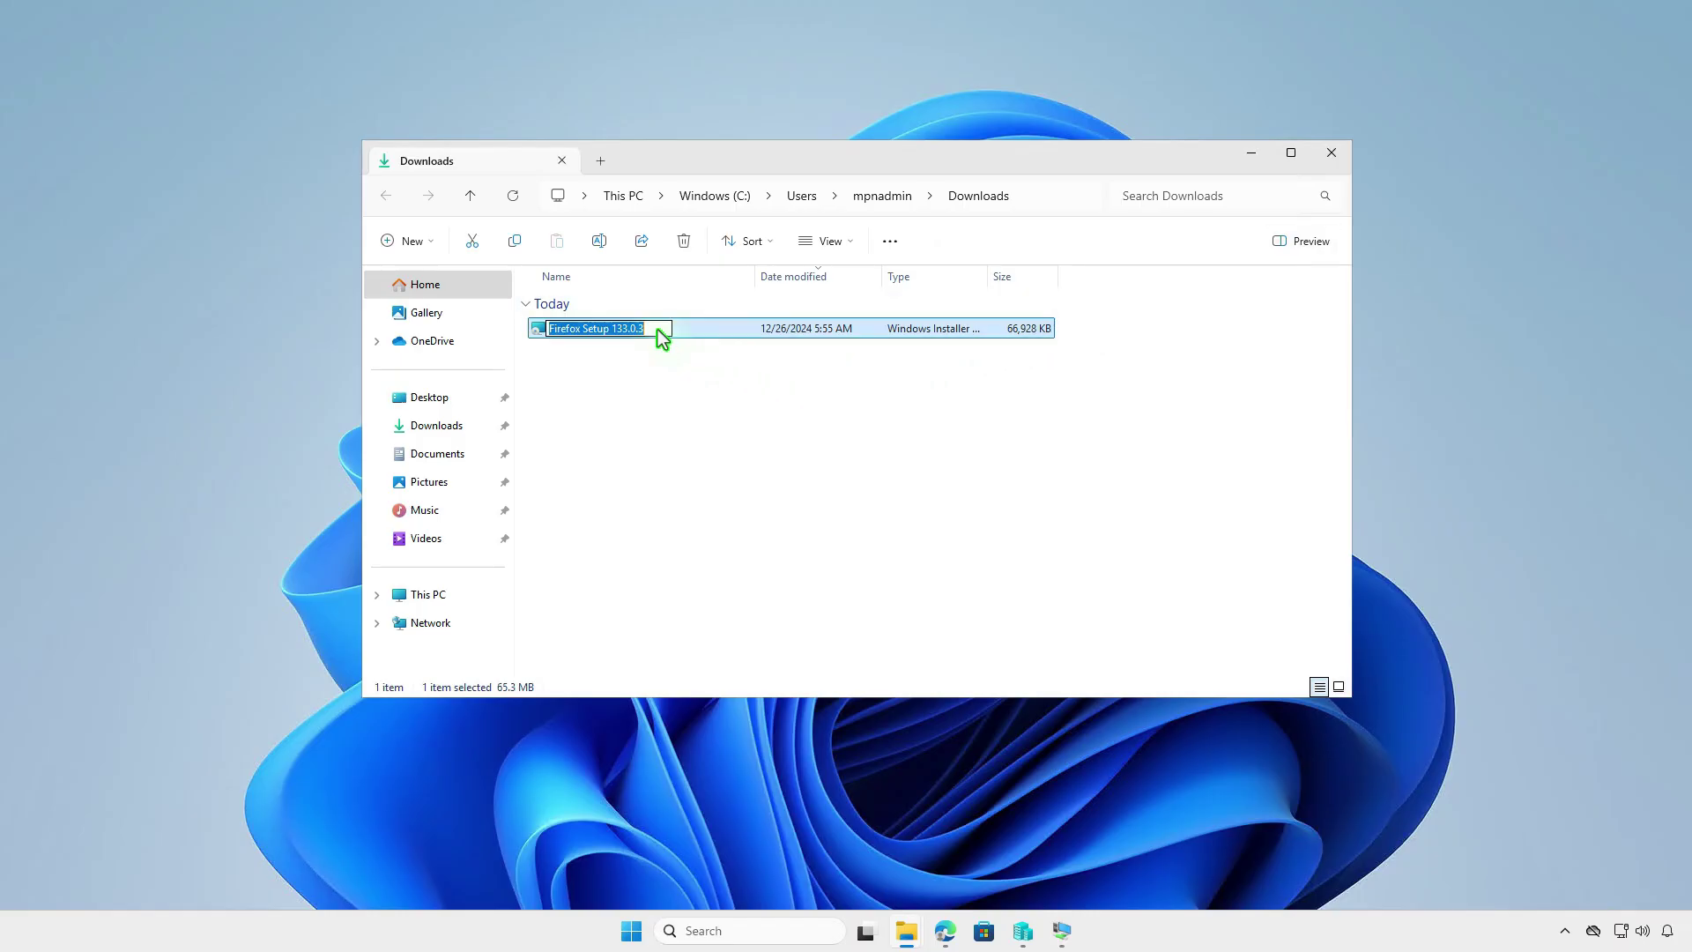
text(setup)
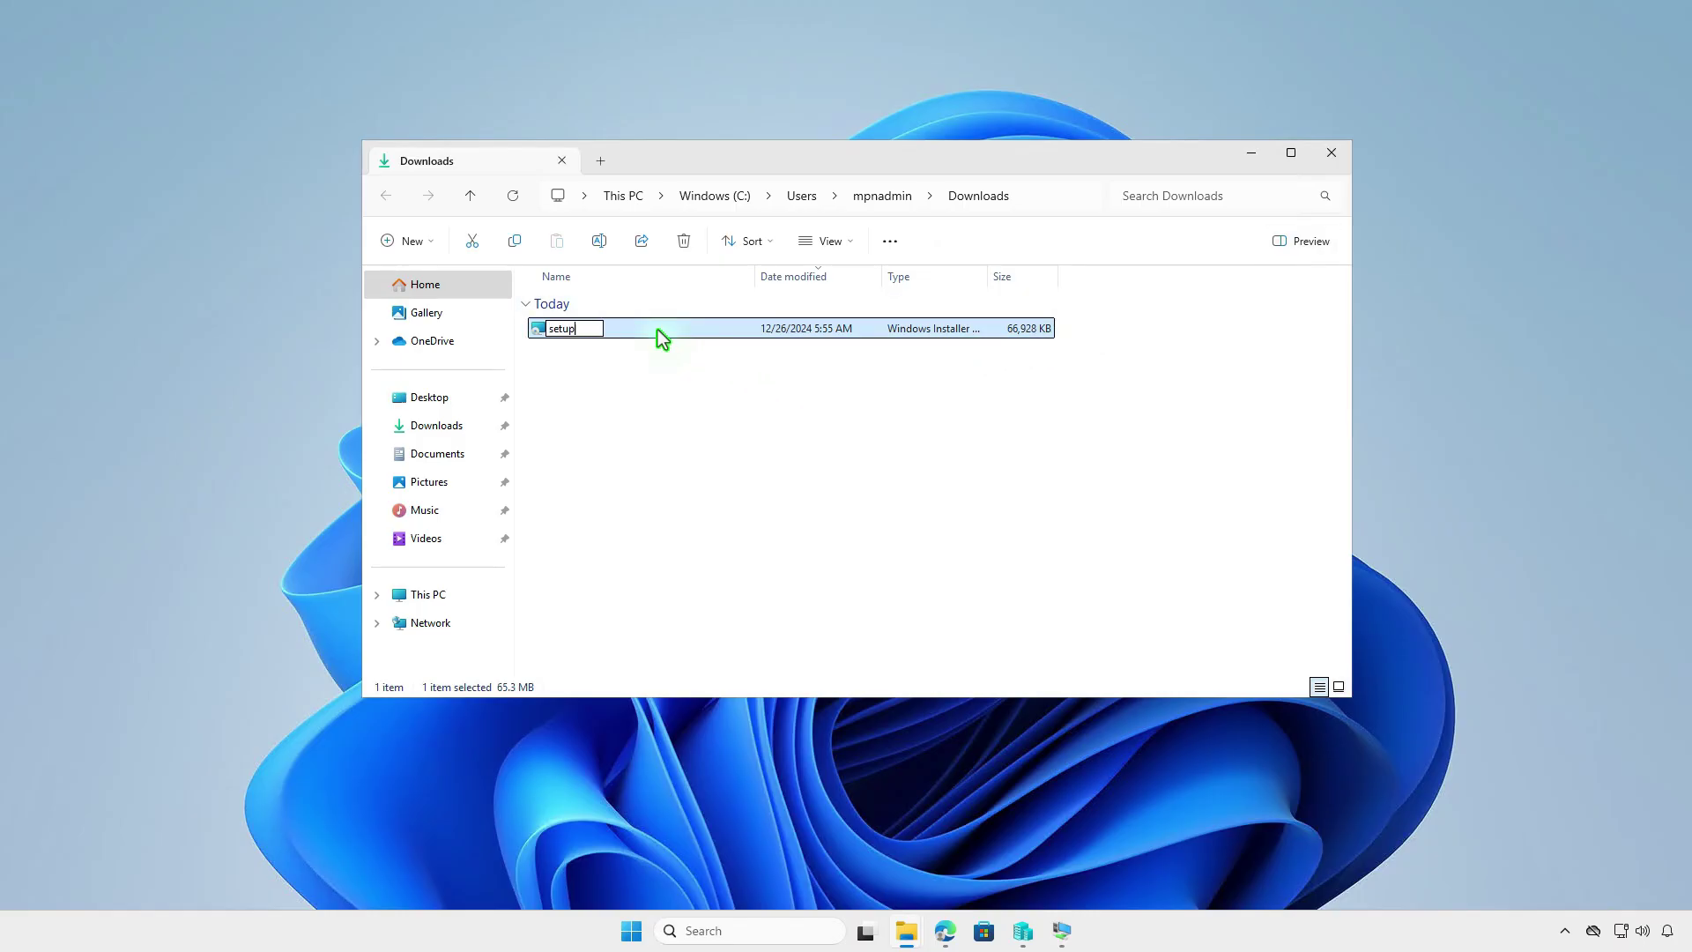
key(Return)
Step: Copy the setup installer into D:\Intune\Input
right_click(660, 337)
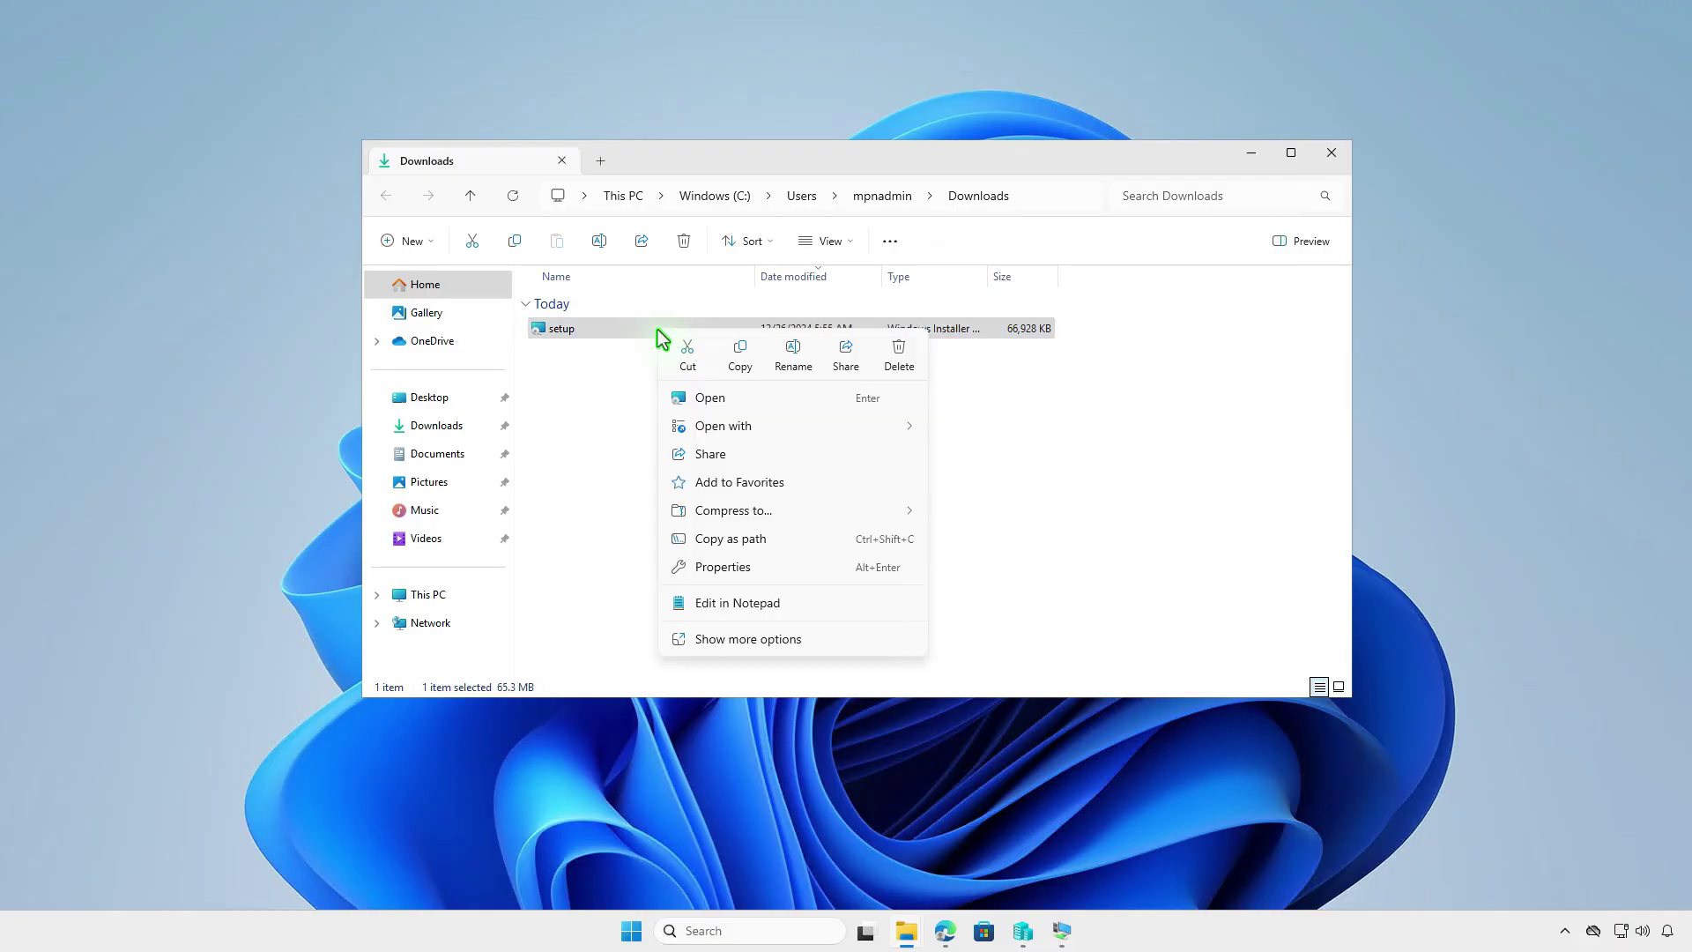
click(740, 363)
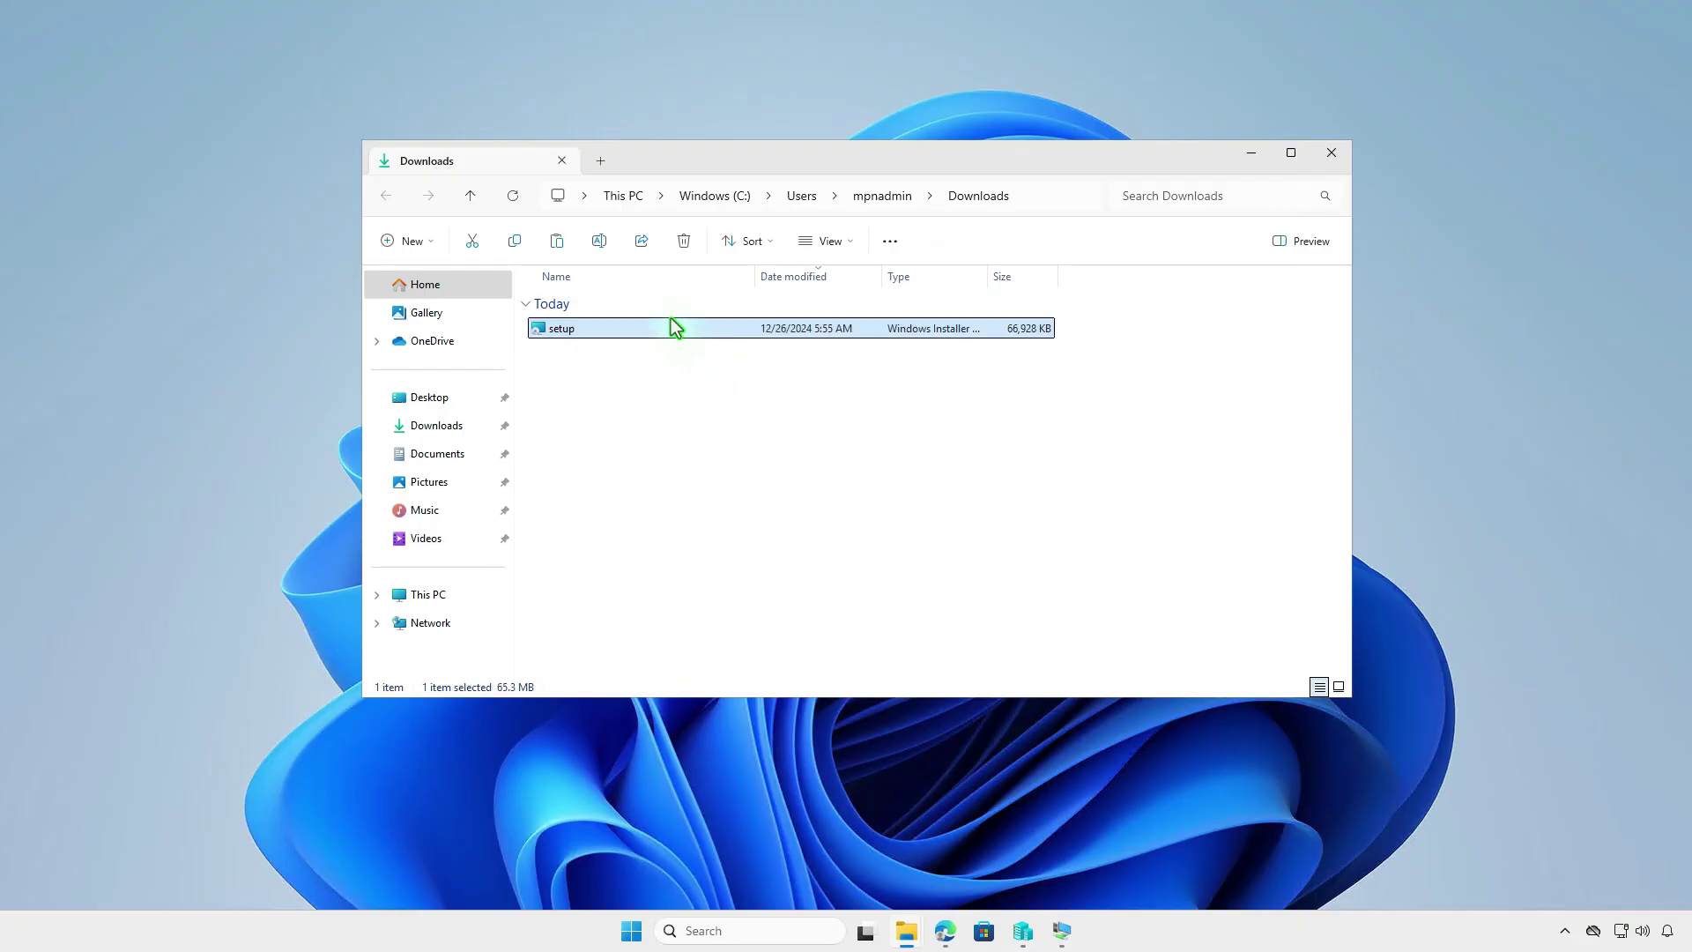
click(600, 160)
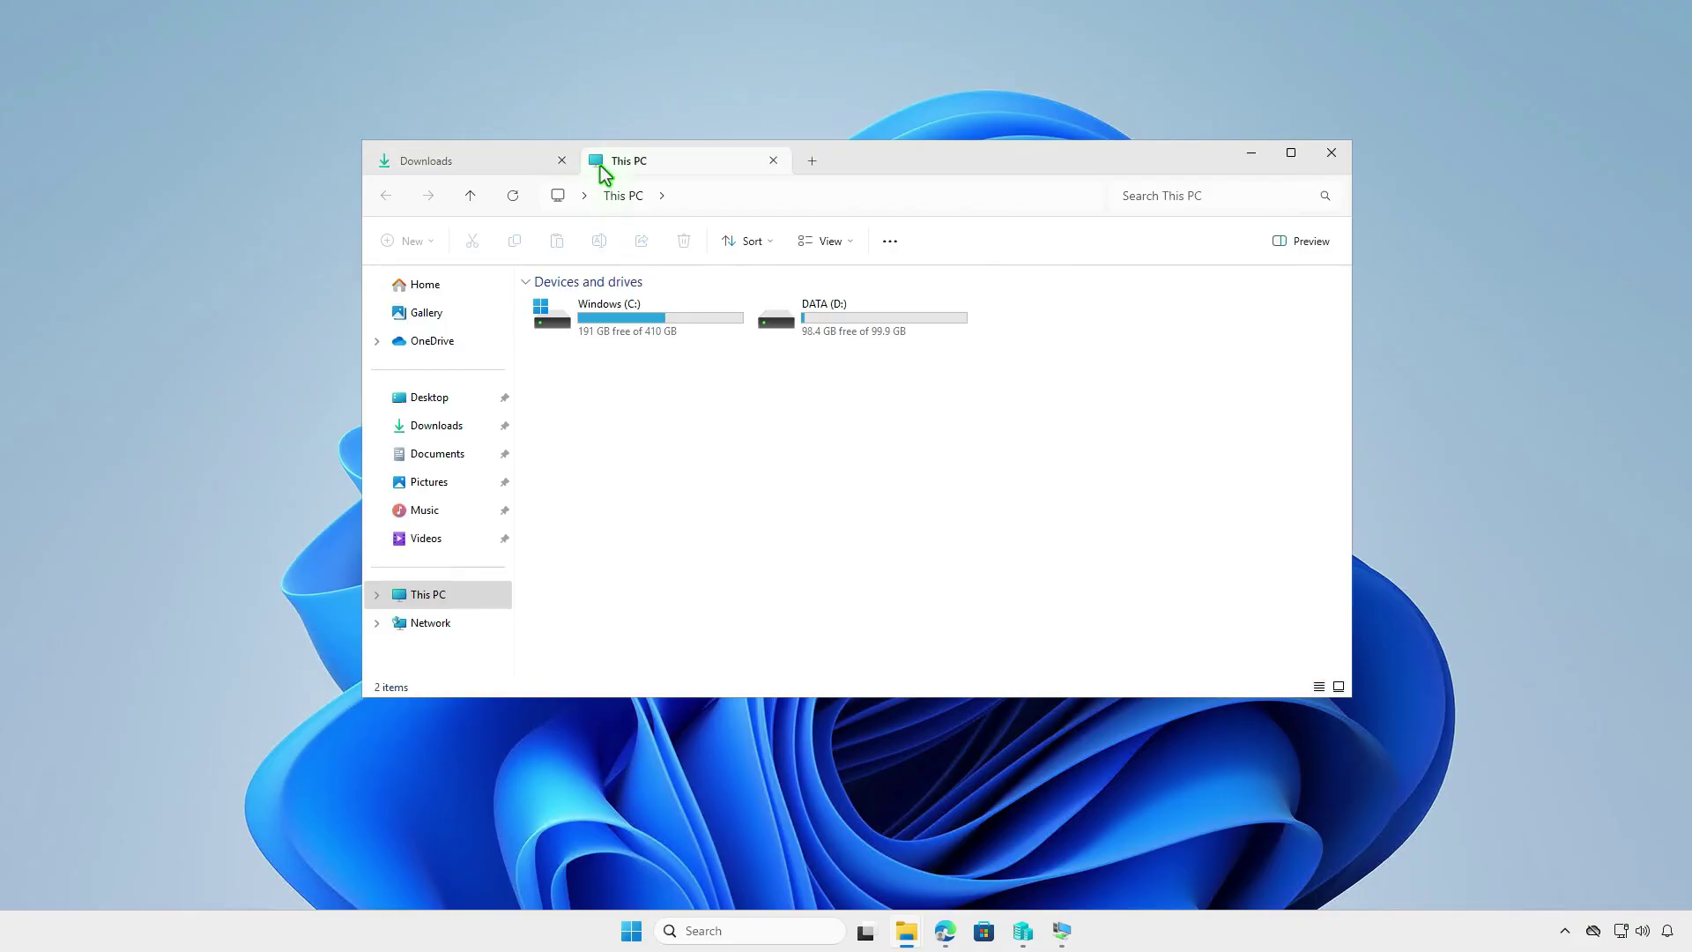
double_click(854, 319)
double_click(637, 308)
double_click(638, 308)
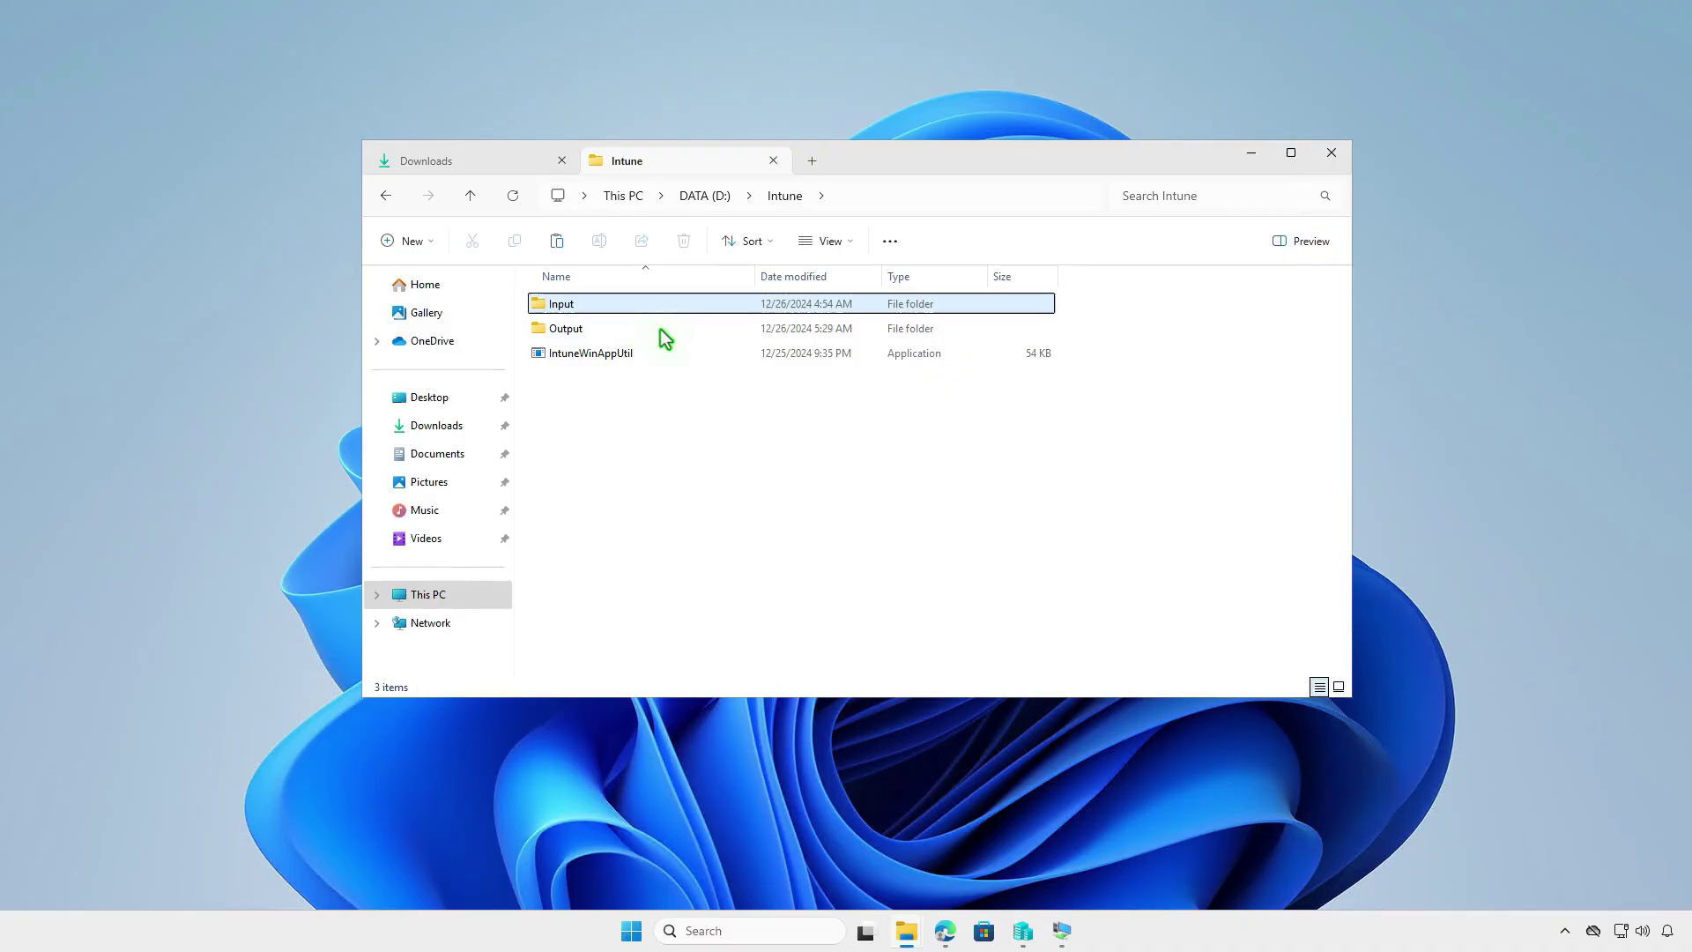
right_click(714, 382)
click(744, 407)
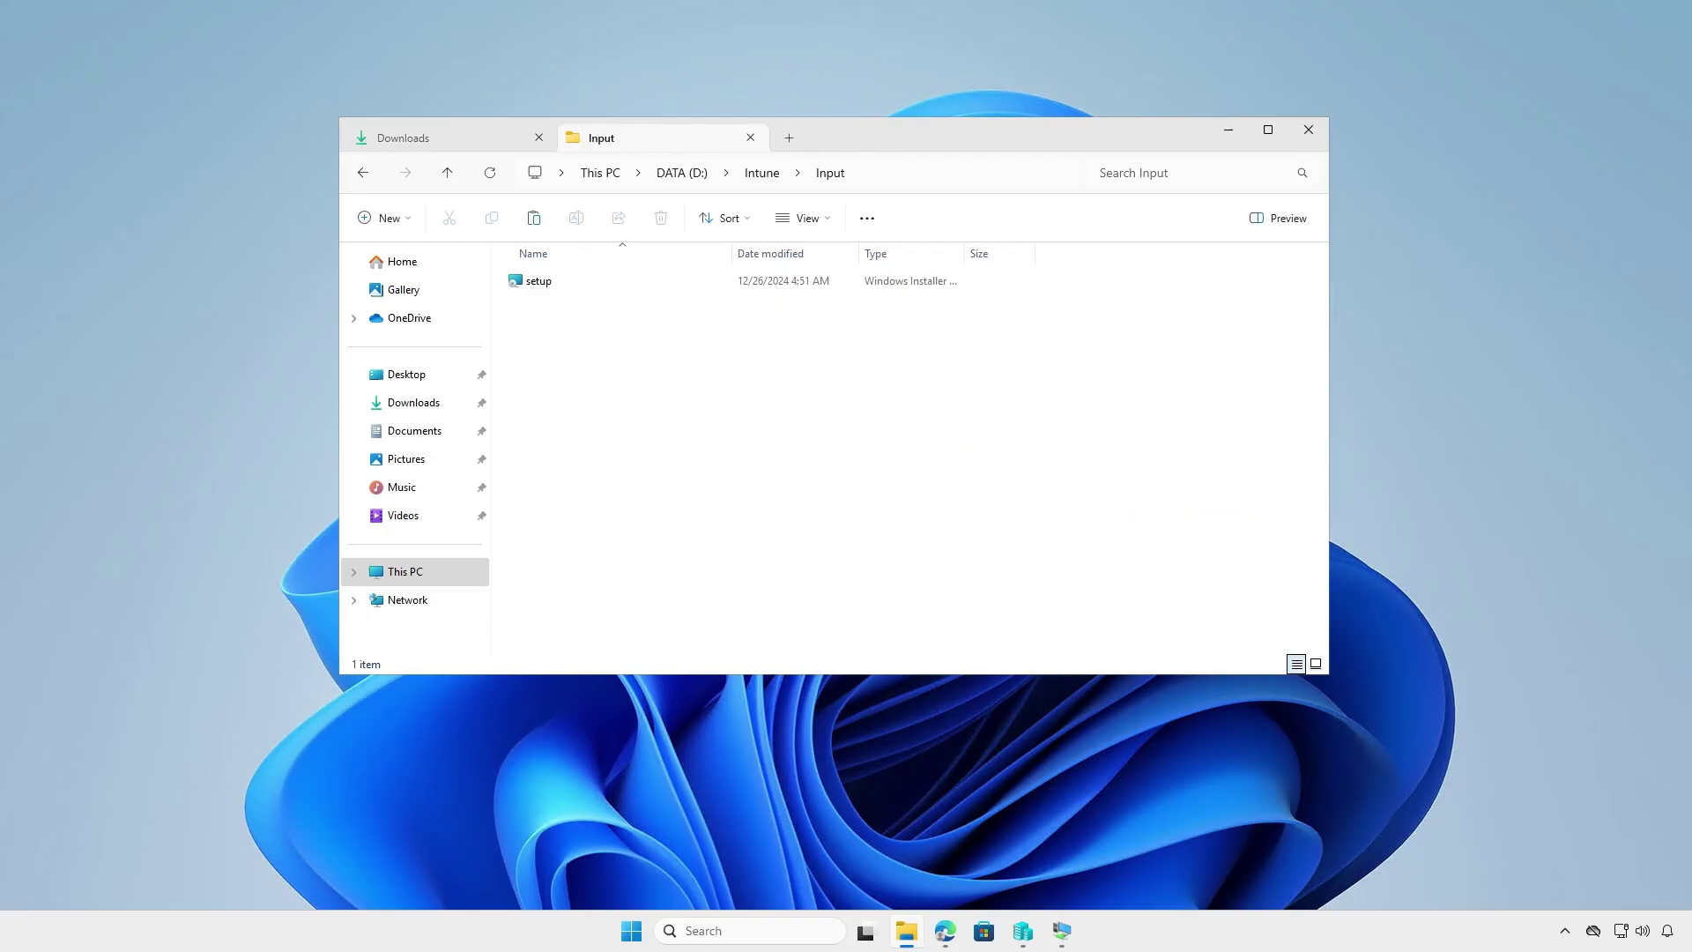
Step: Open an administrator PowerShell terminal from the Start button's context menu
click(759, 175)
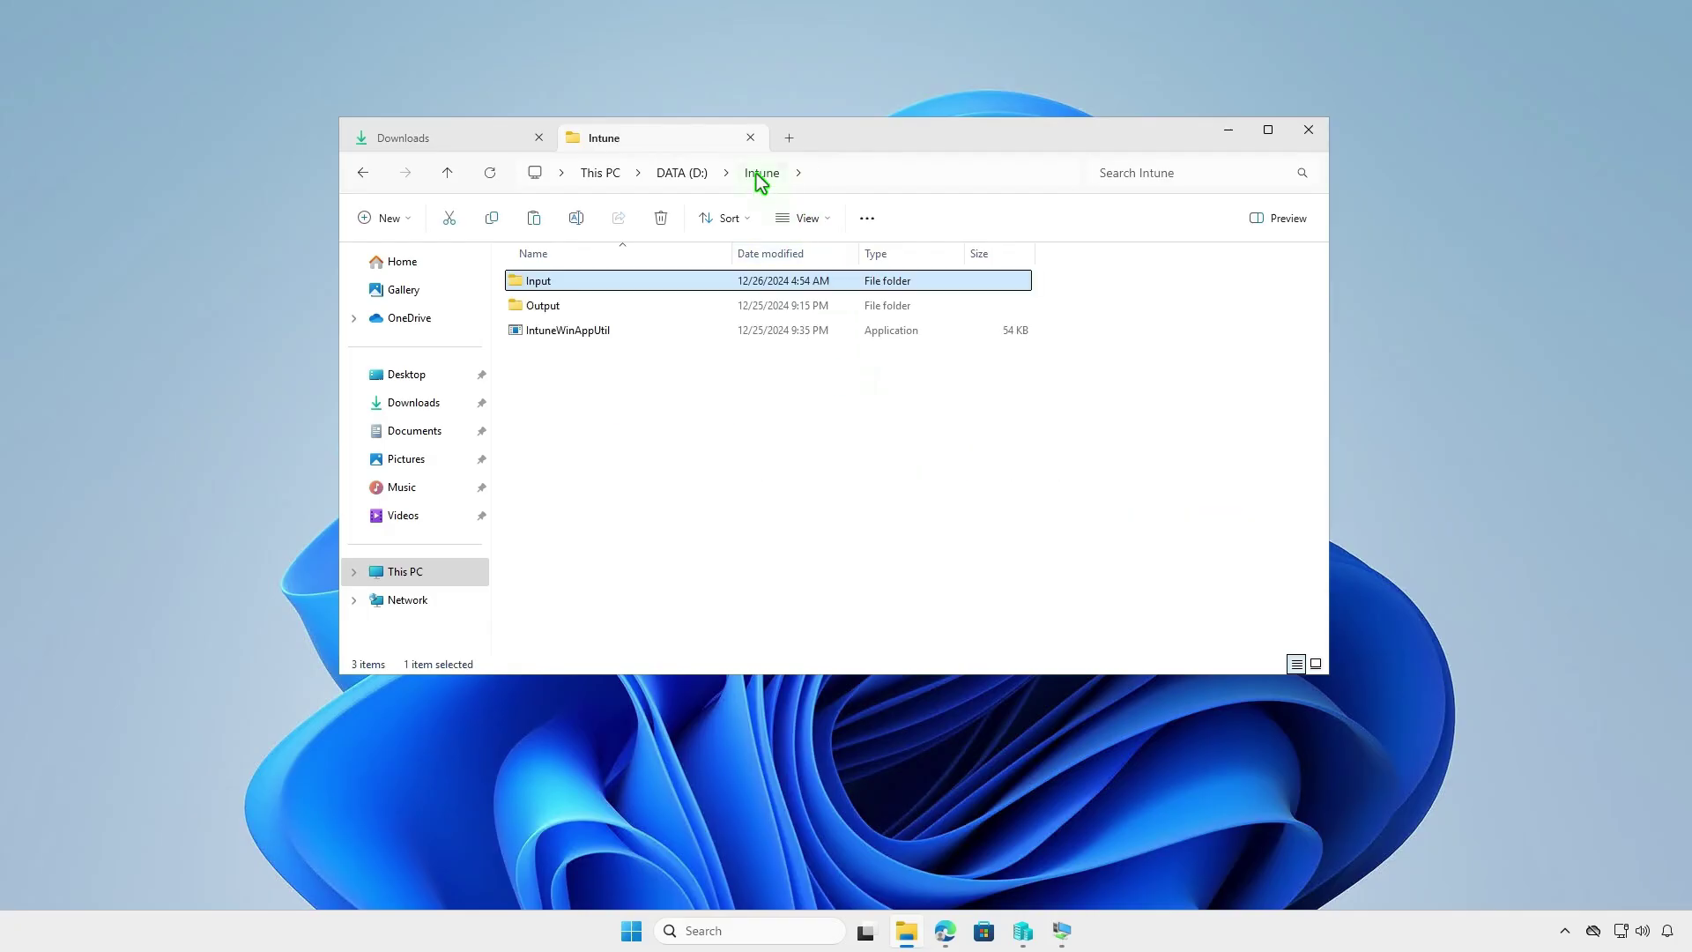
click(1224, 133)
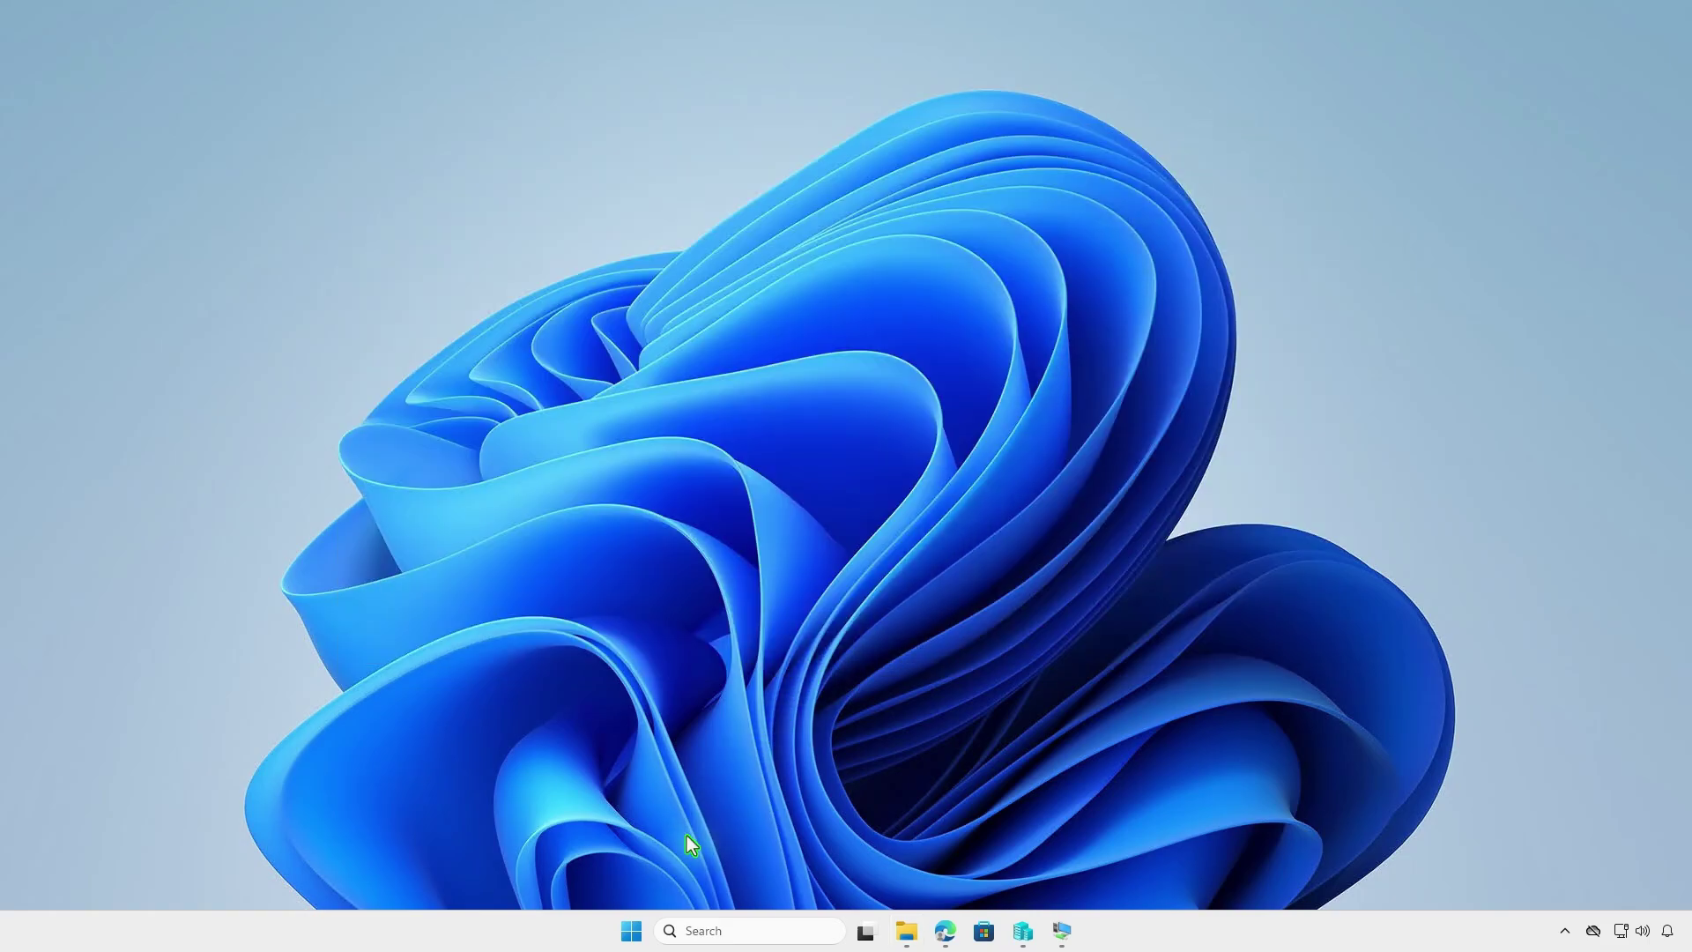
right_click(635, 931)
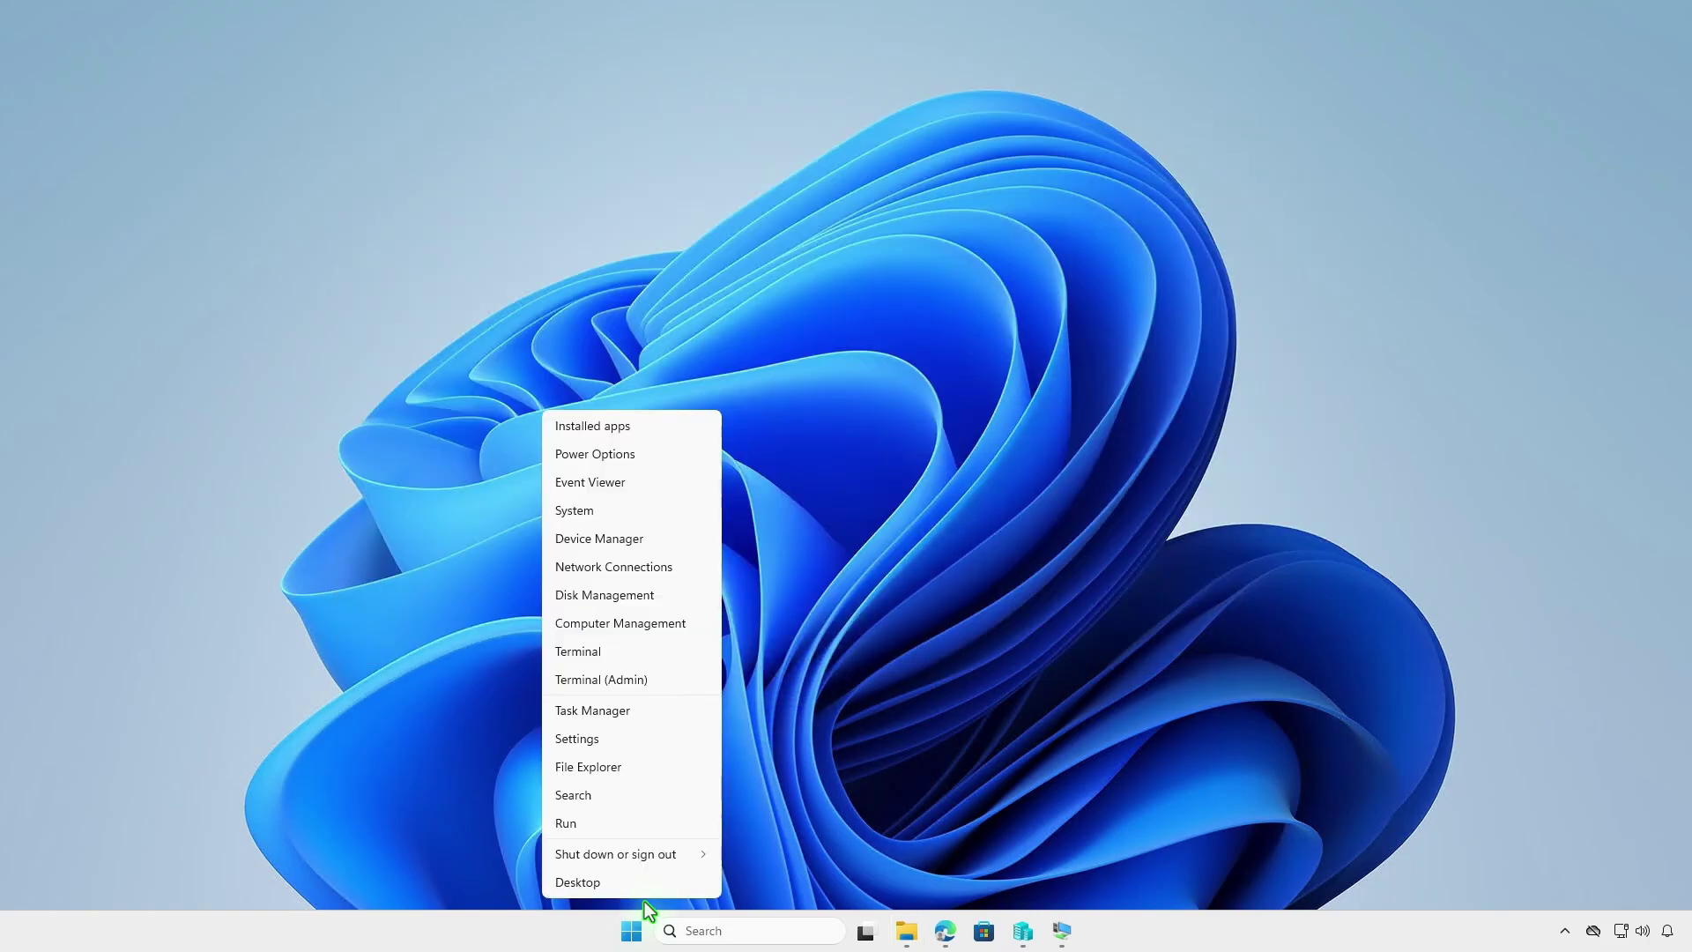
click(670, 682)
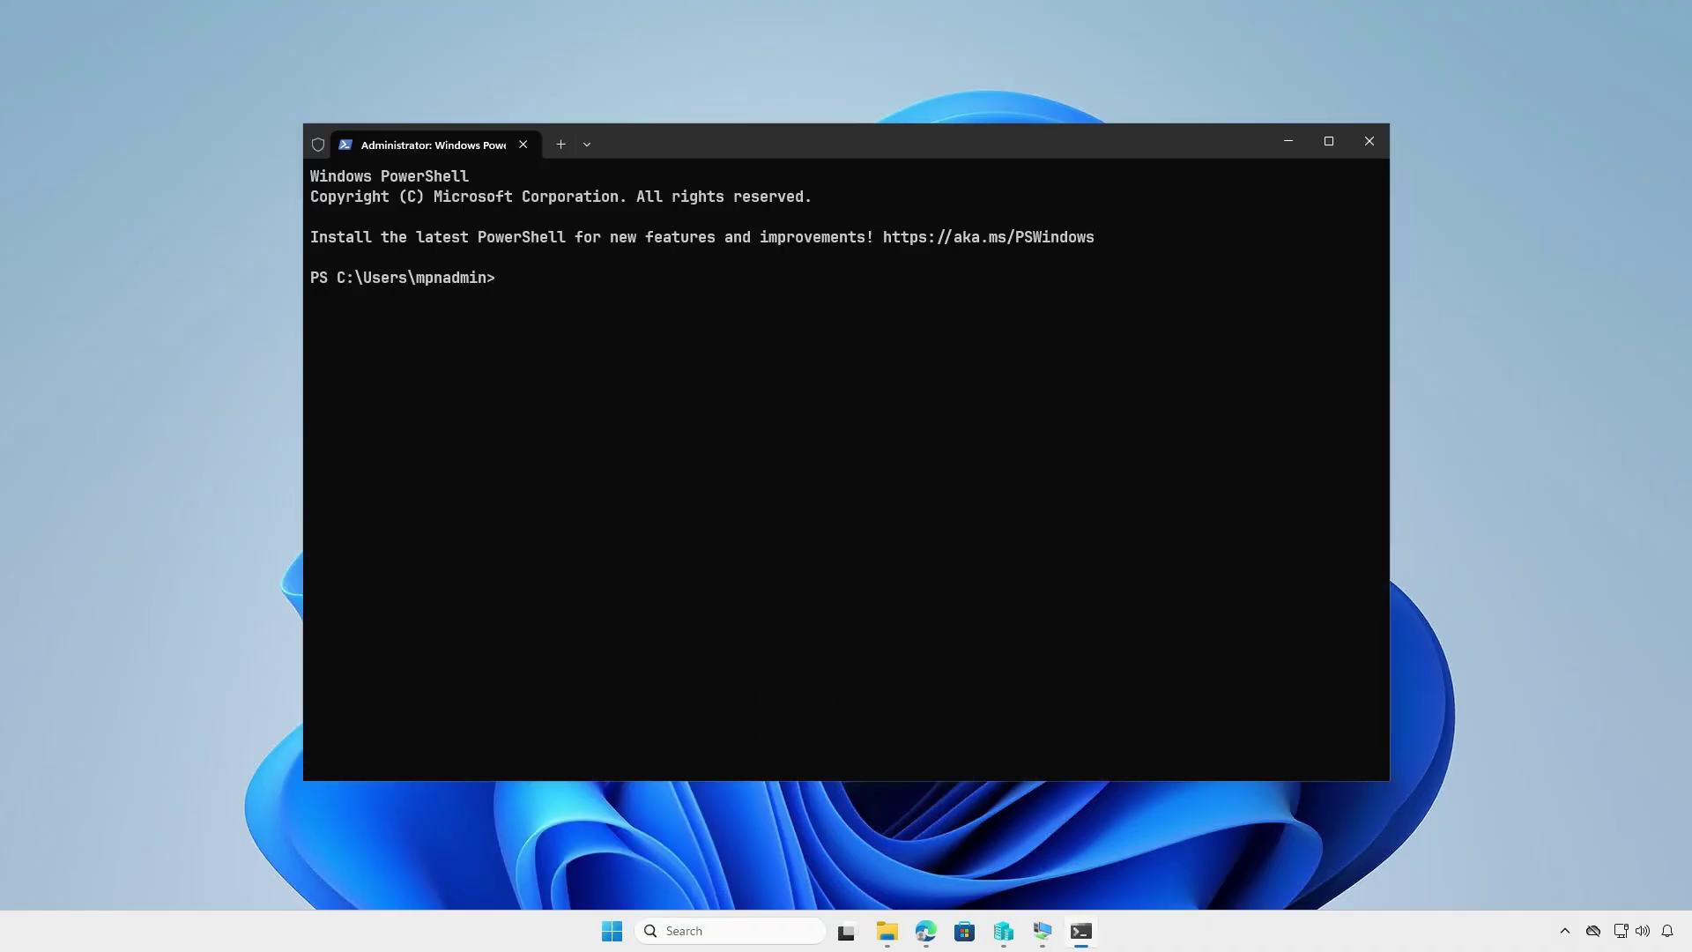
Step: Change into D:\Intune and enter .\IntuneWinAppUtil.exe using Tab completion
text(cd d:\intu)
key(Tab)
key(Return)
key(Return)
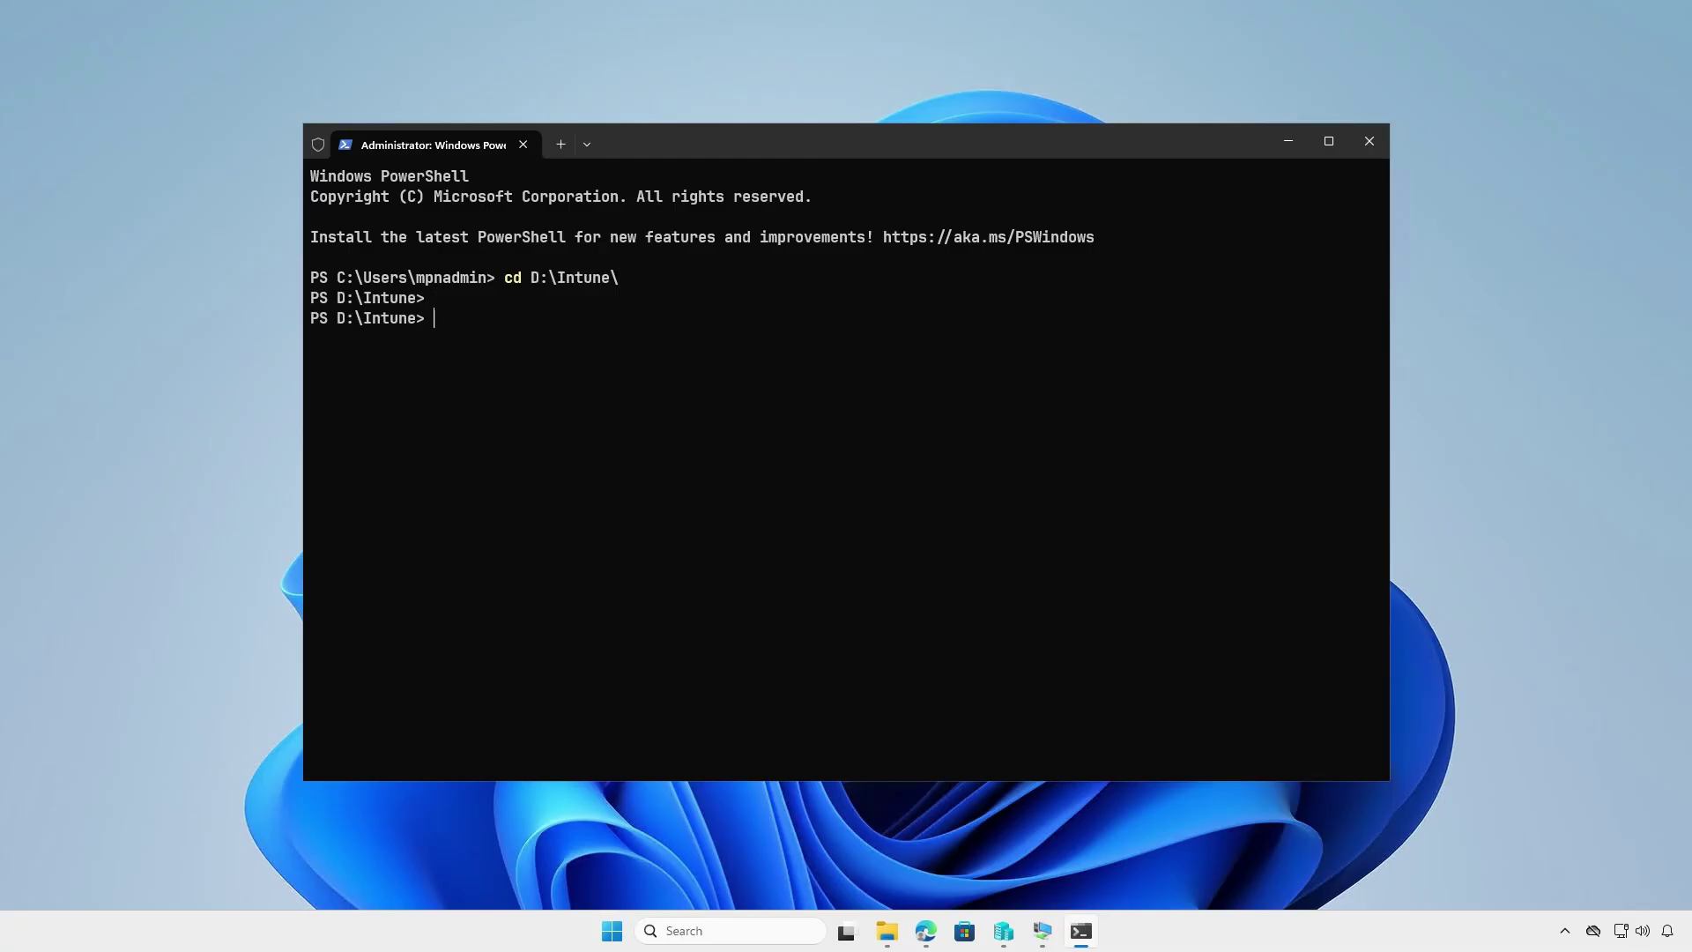
text(intu)
key(Tab)
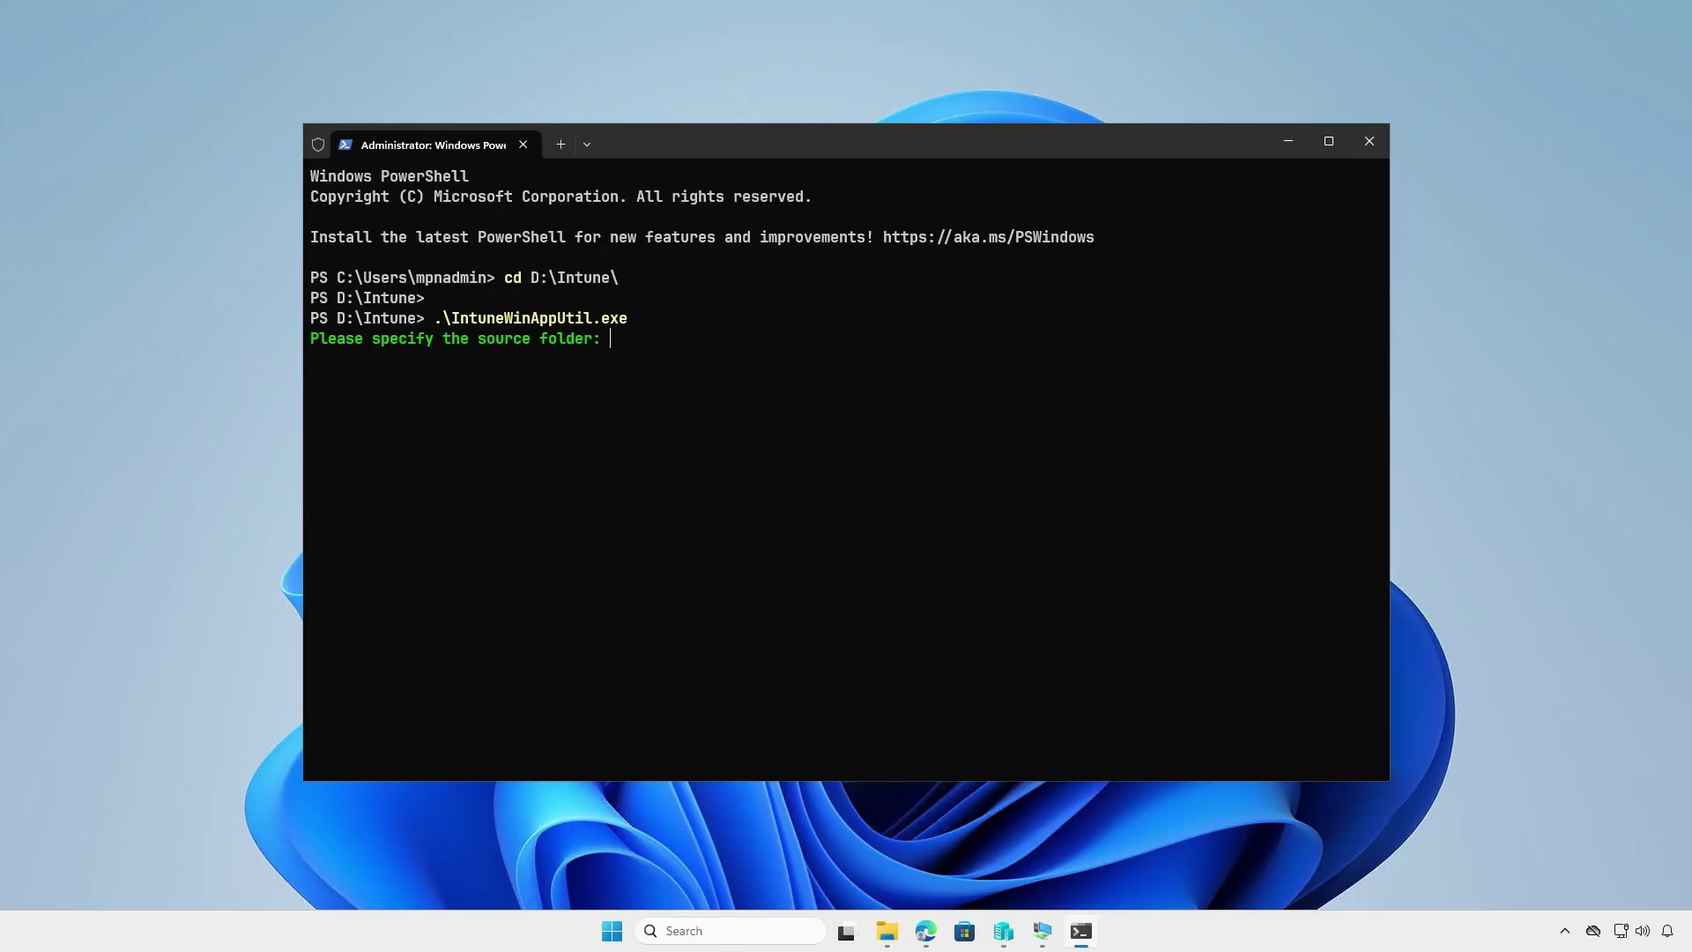
Step: Give IntuneWinAppUtil source D:\Intune\Input, setup file setup.msi, output D:\Intune\Output, and answer N to catalog
text(D:\Intune\Input)
key(Return)
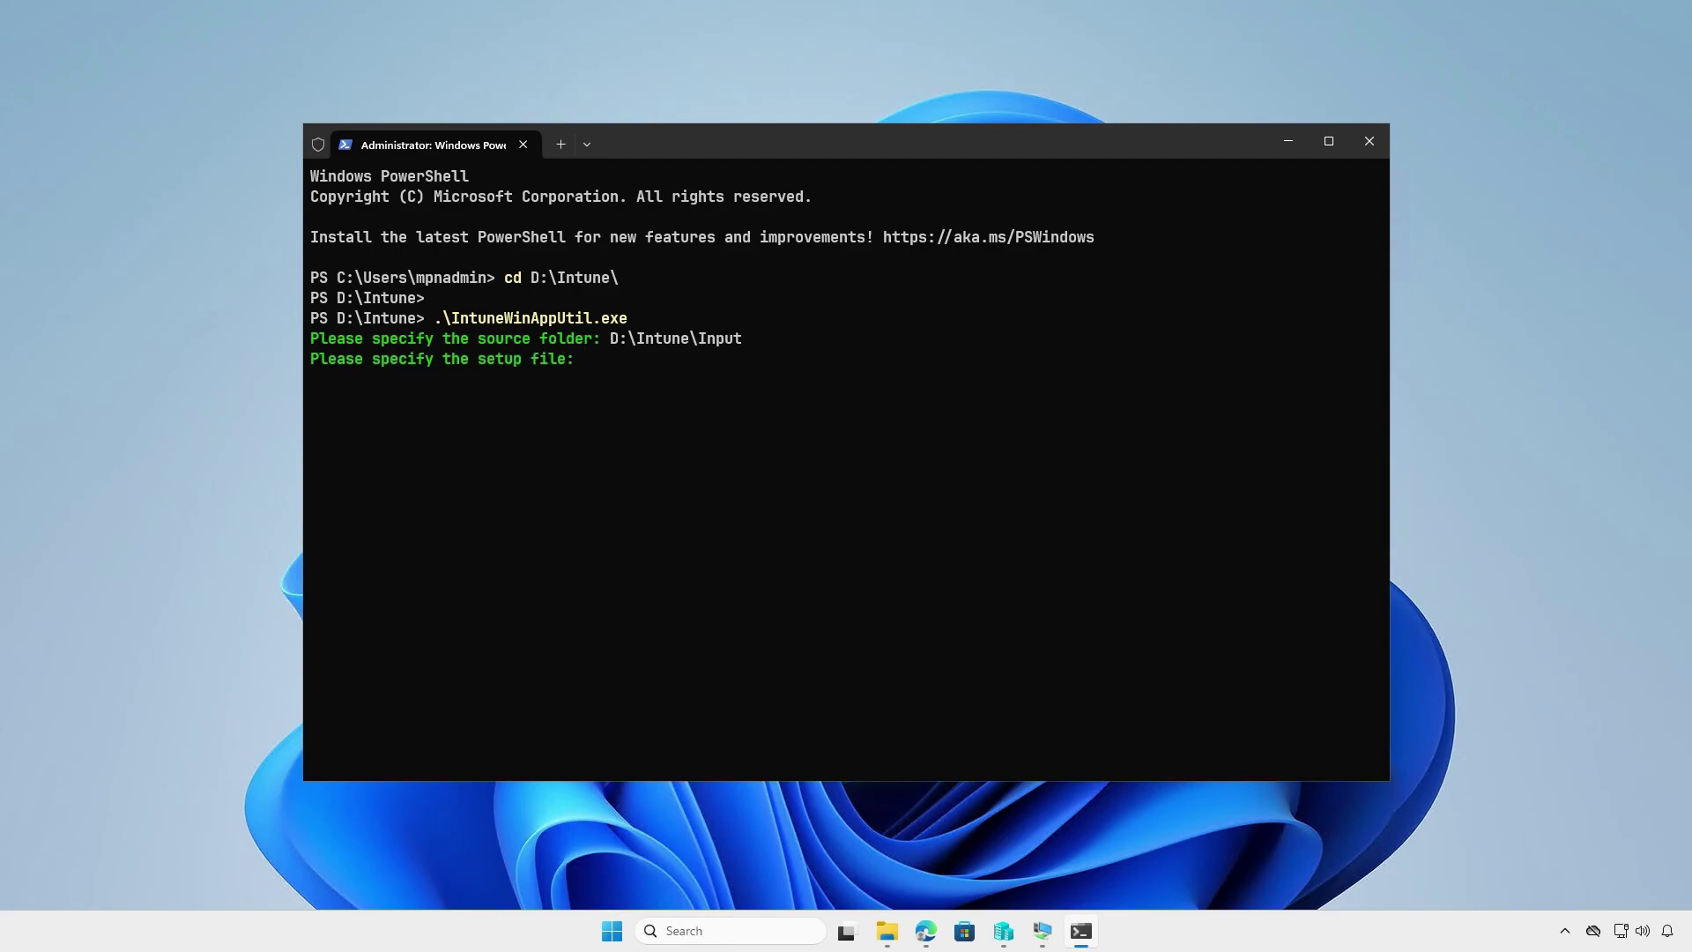
text(D:\Intune\Input\set)
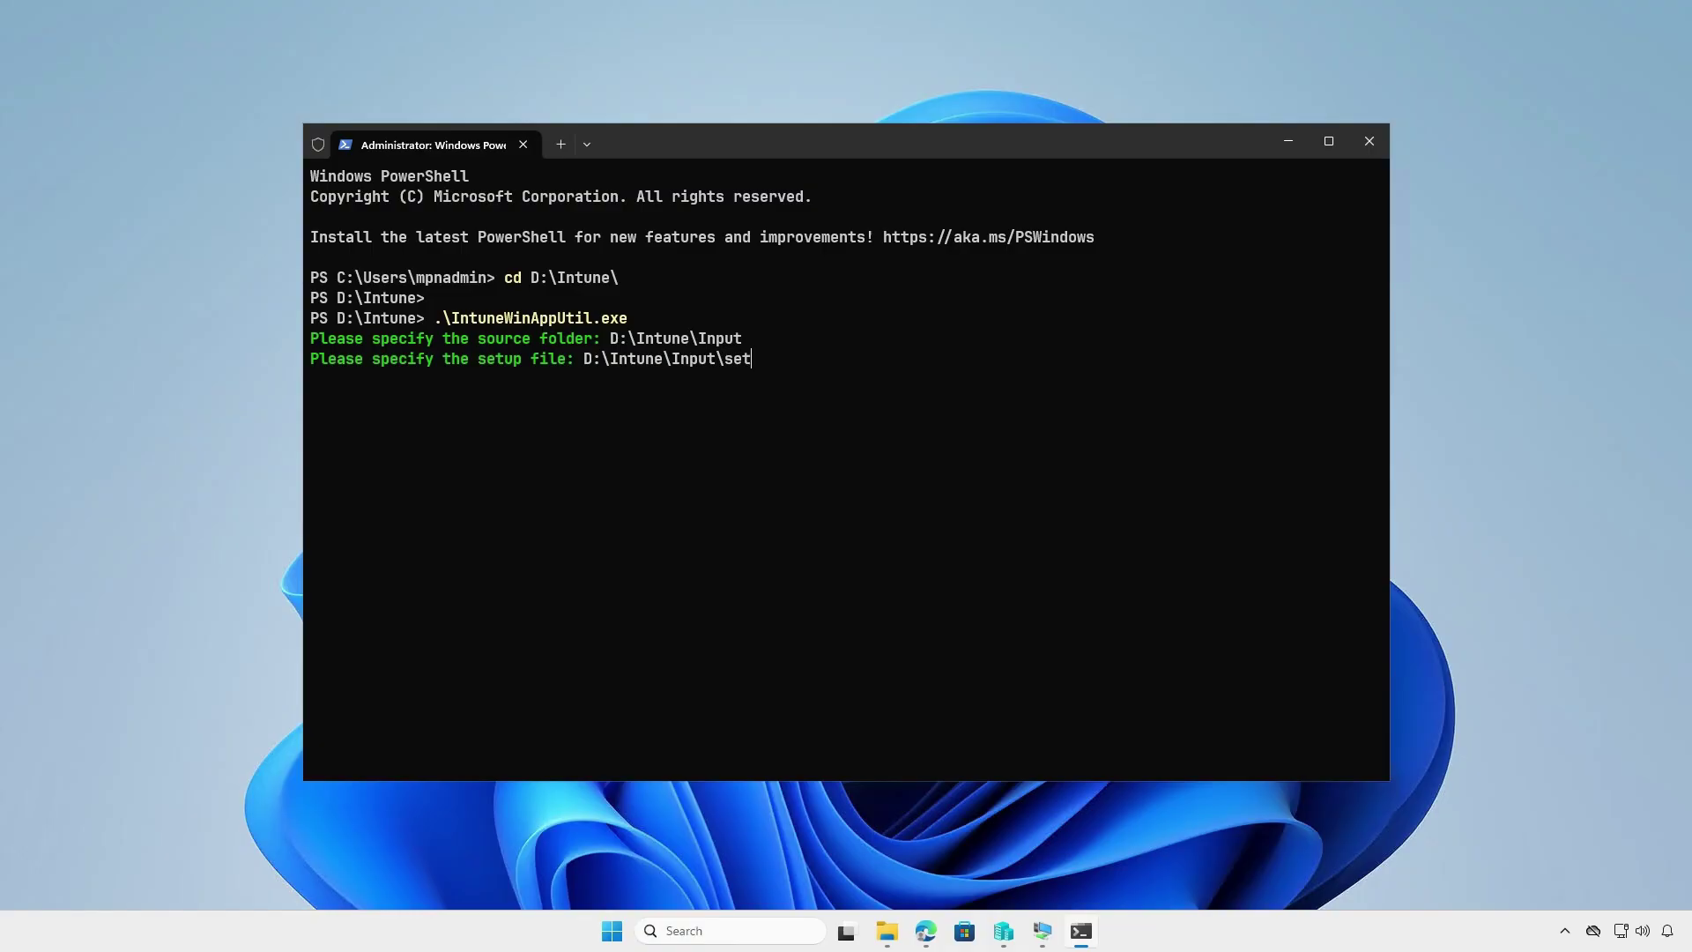
text(up.msi)
key(Return)
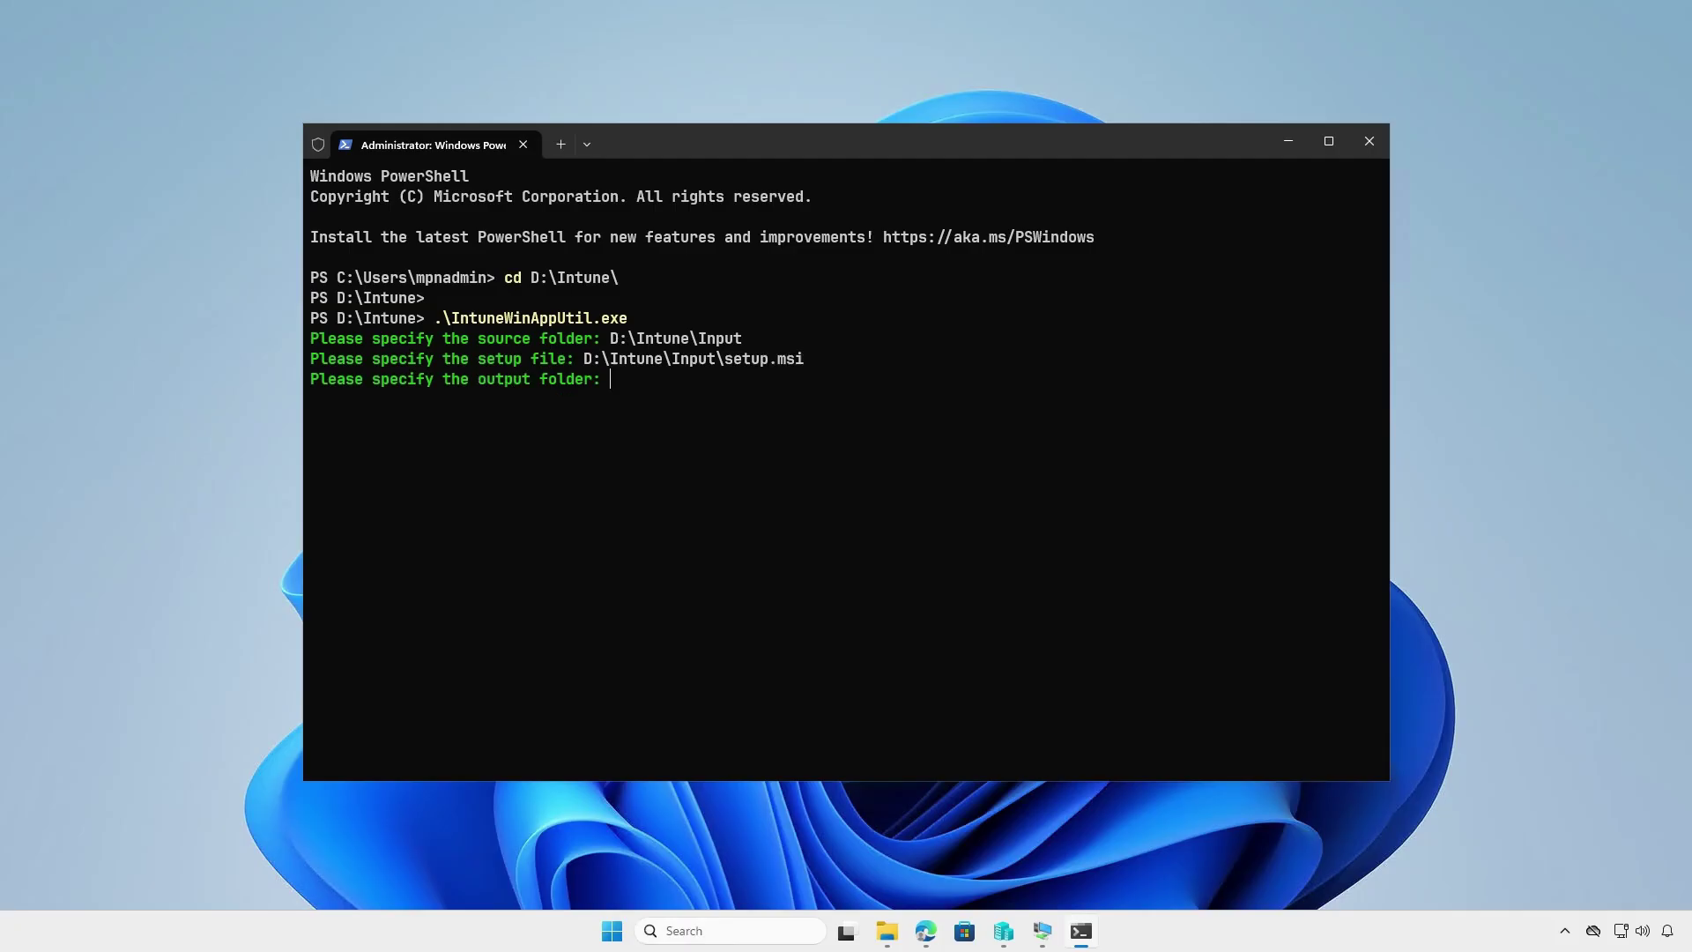
text(D:\Intune\Output)
key(Return)
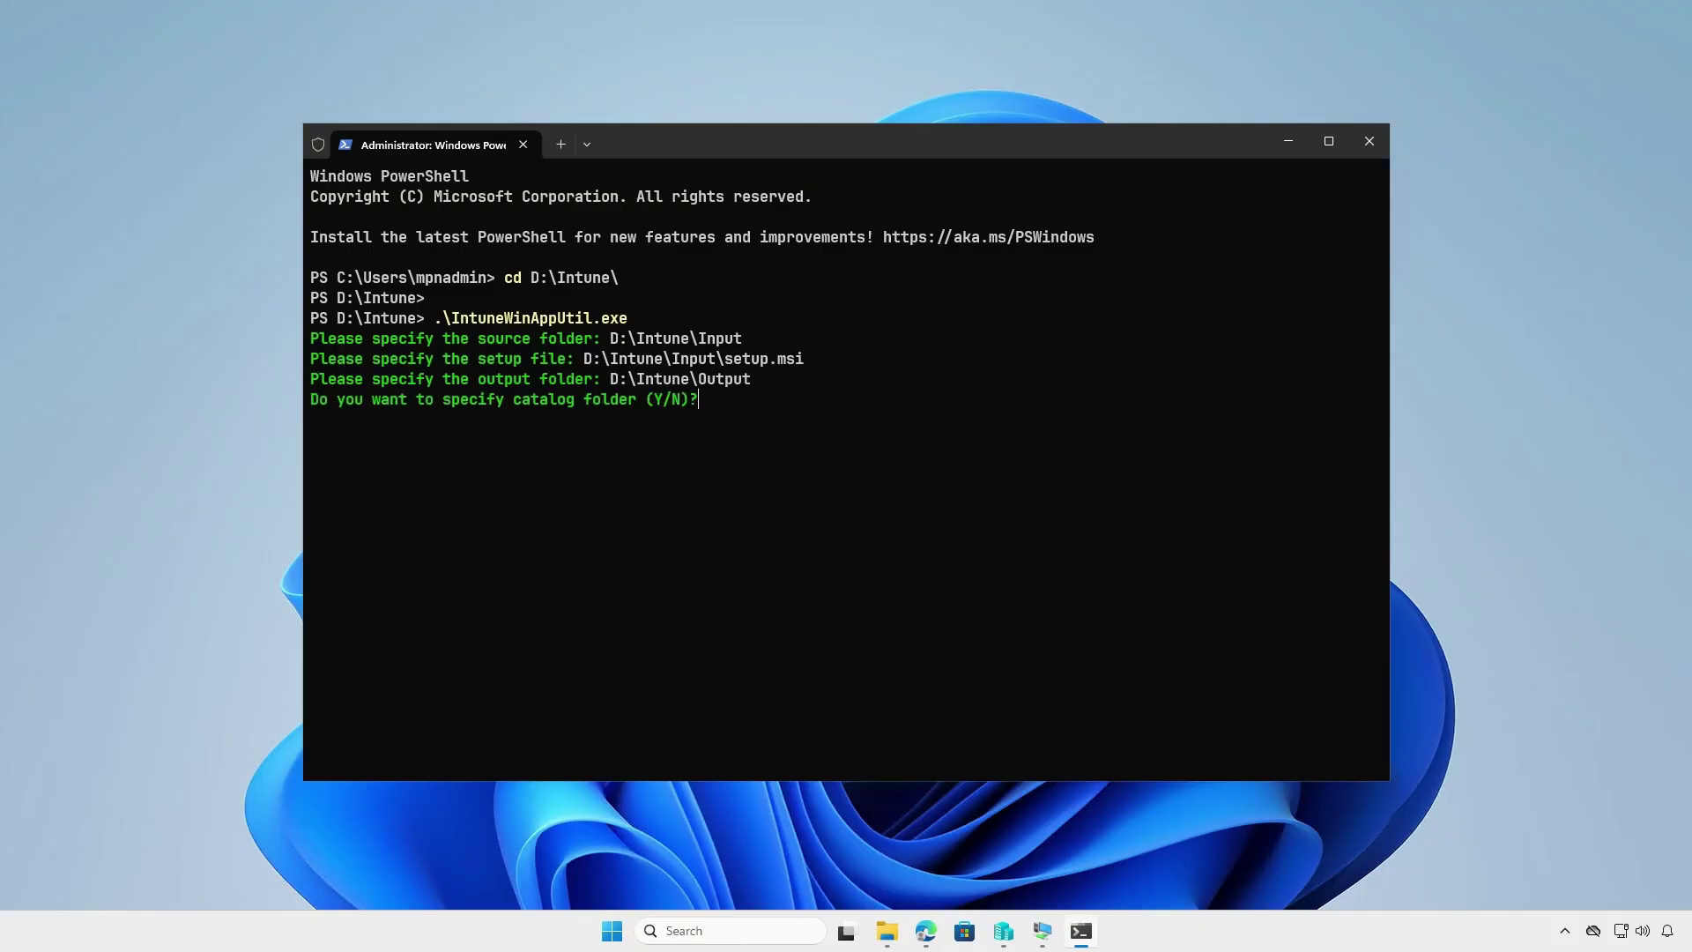
key(n)
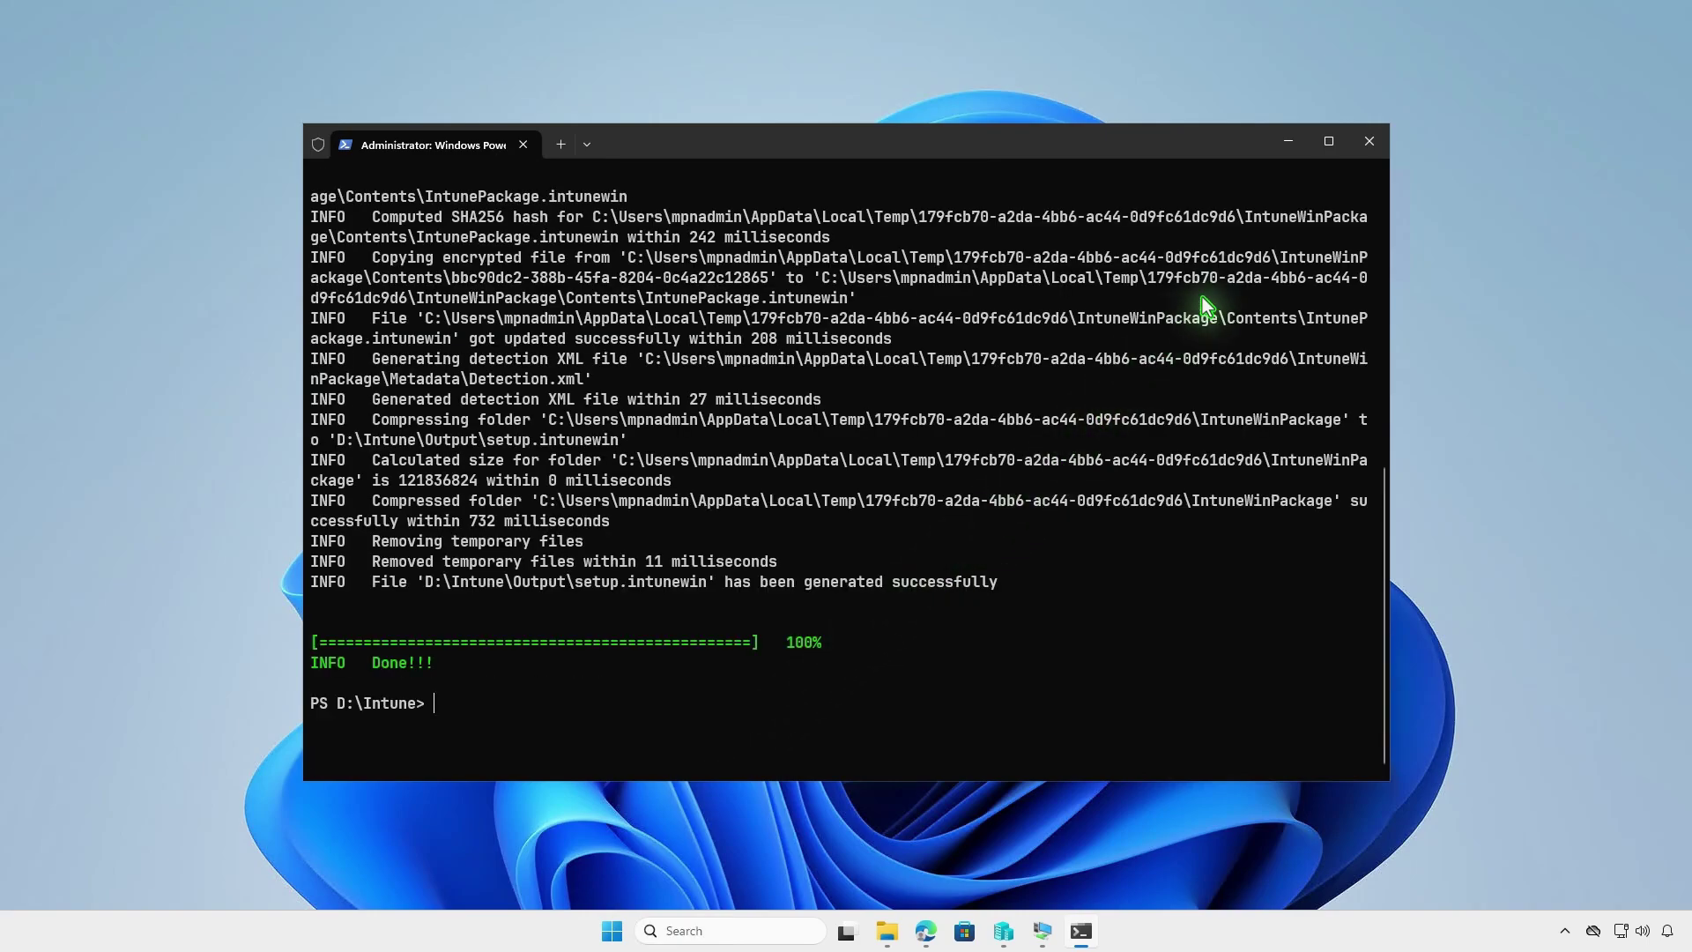
Step: Check that setup.intunewin appears in D:\Intune\Output, then minimize File Explorer
click(1294, 144)
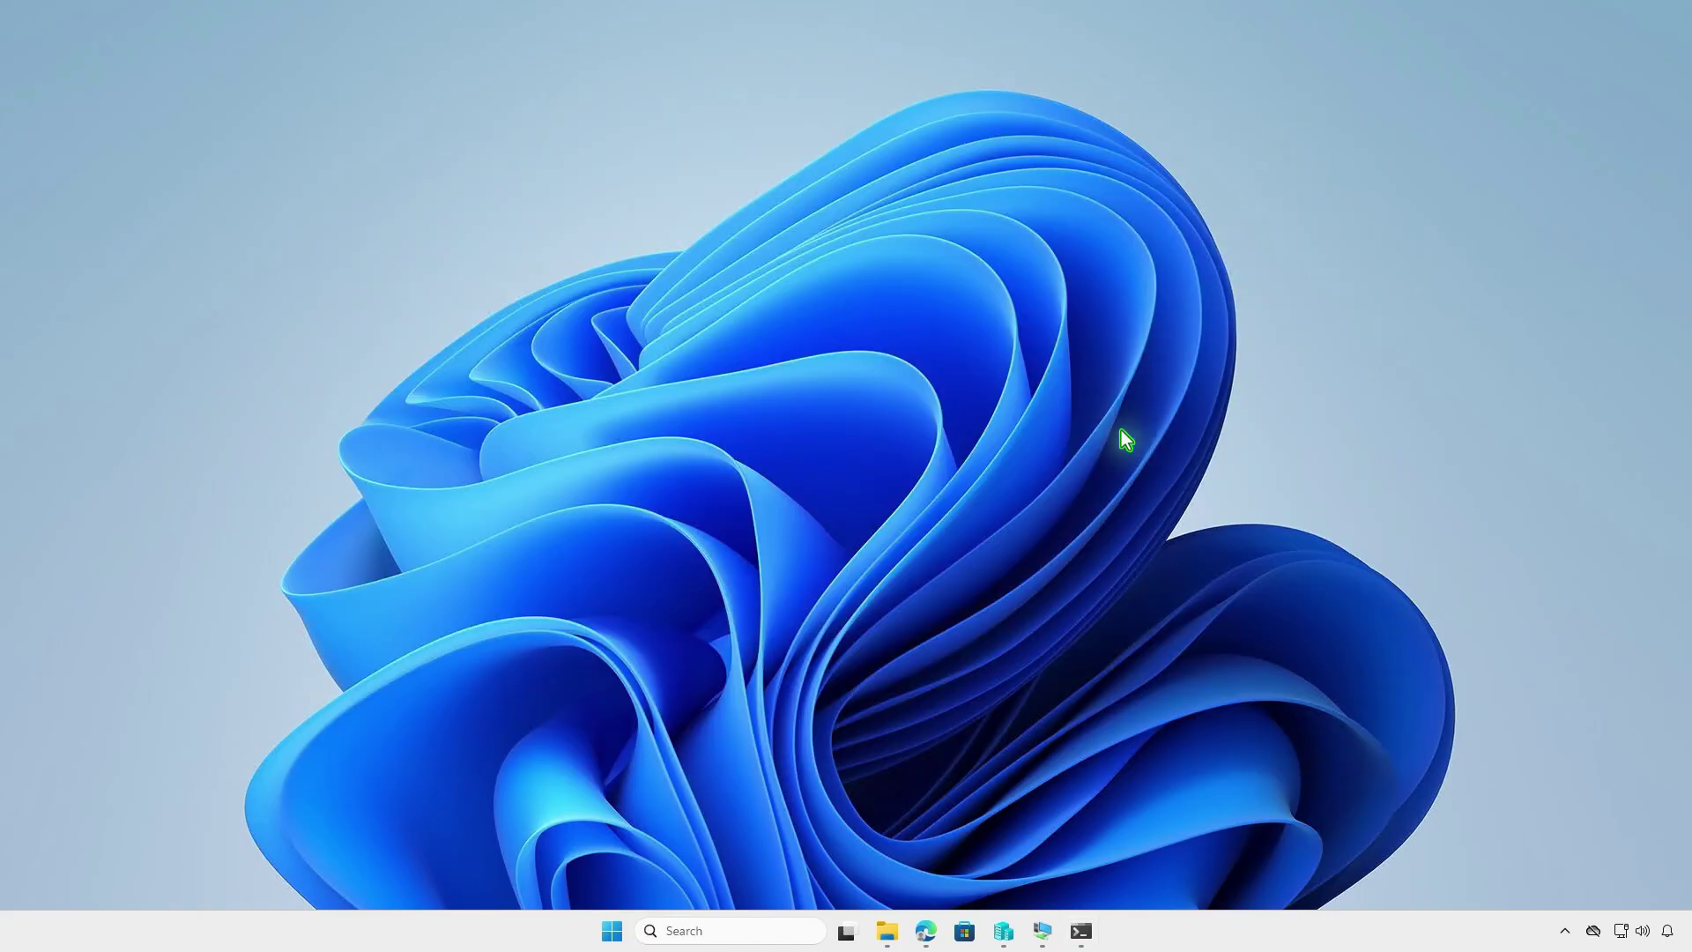
click(887, 930)
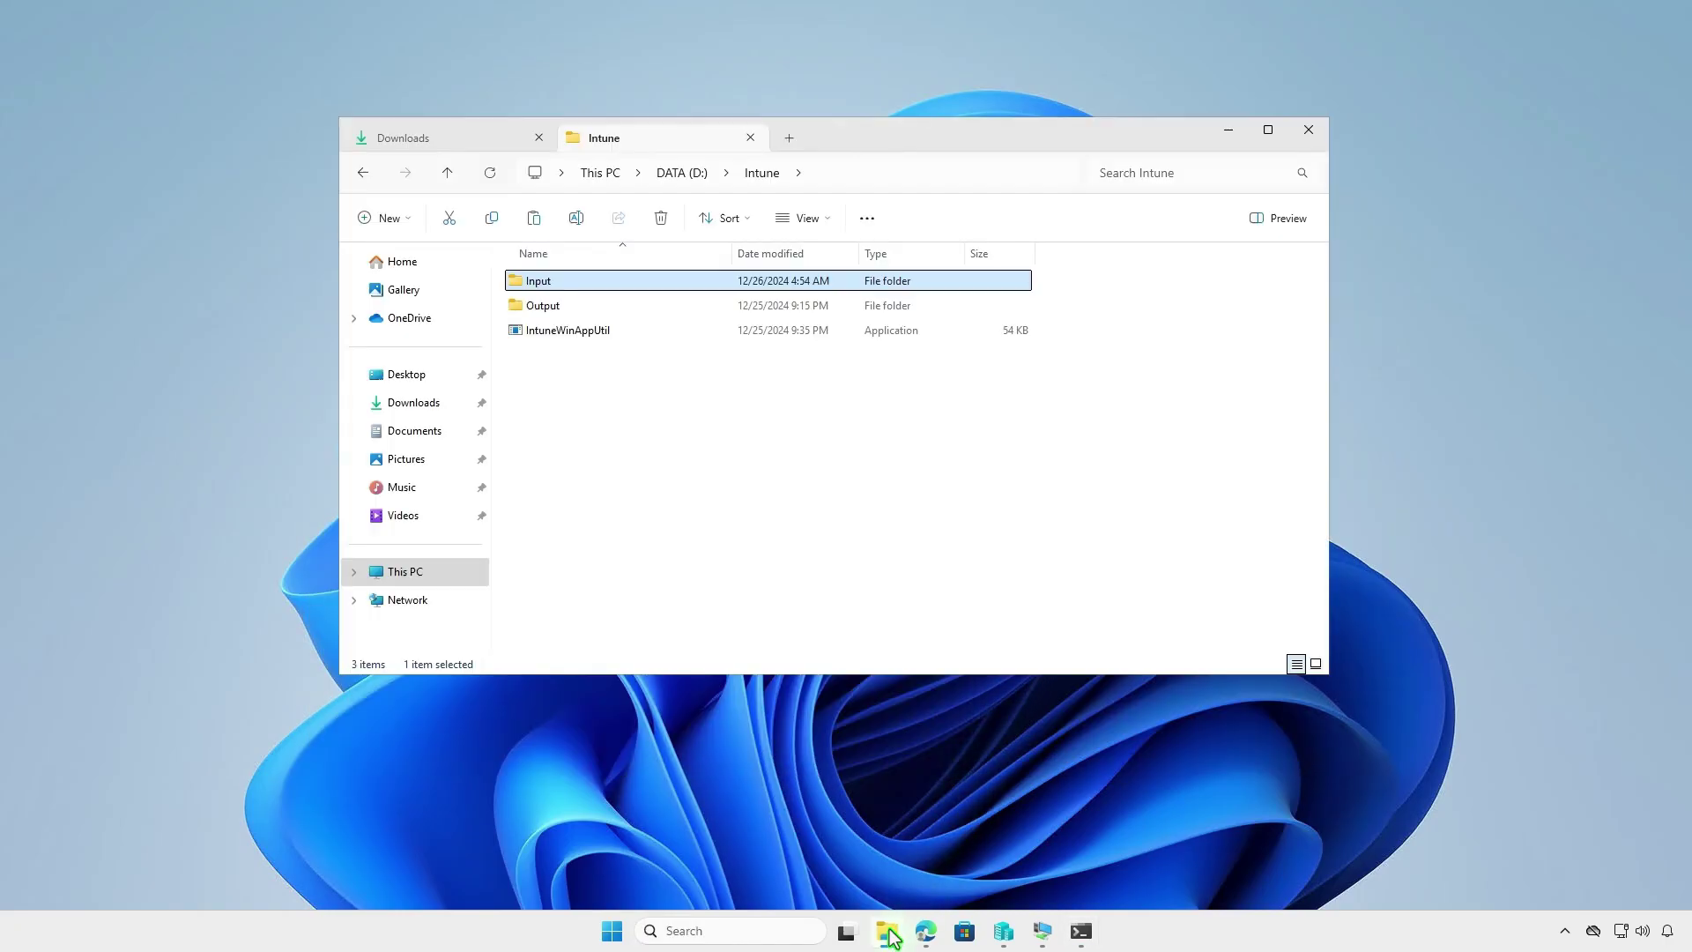
double_click(679, 309)
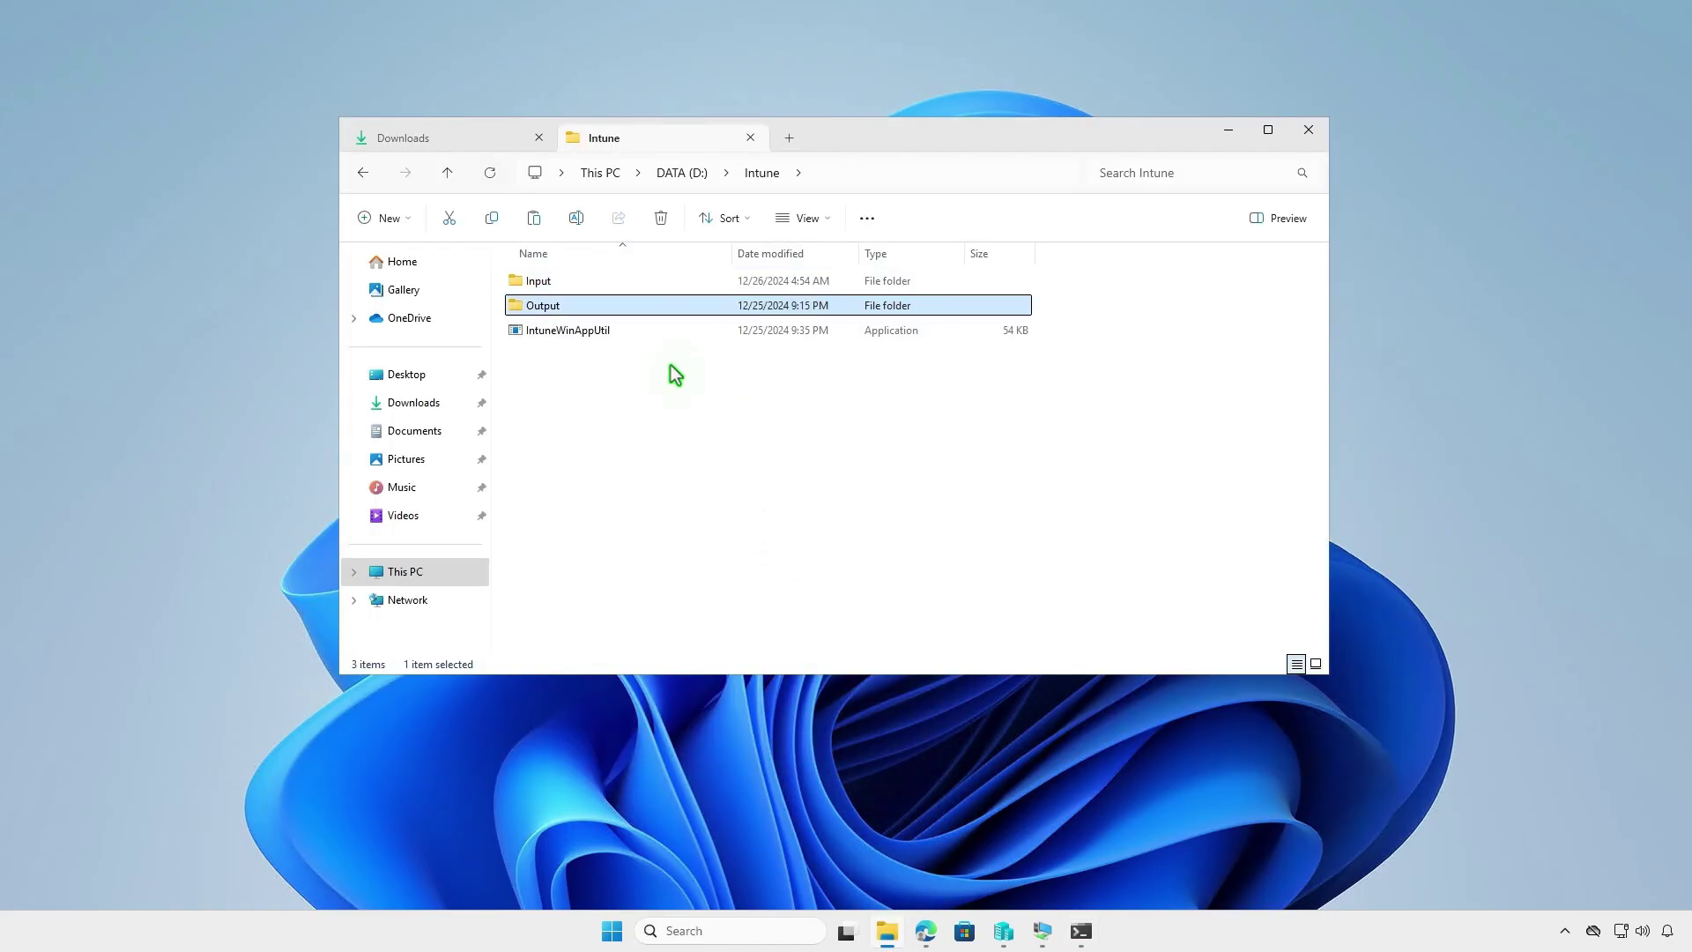
click(1226, 130)
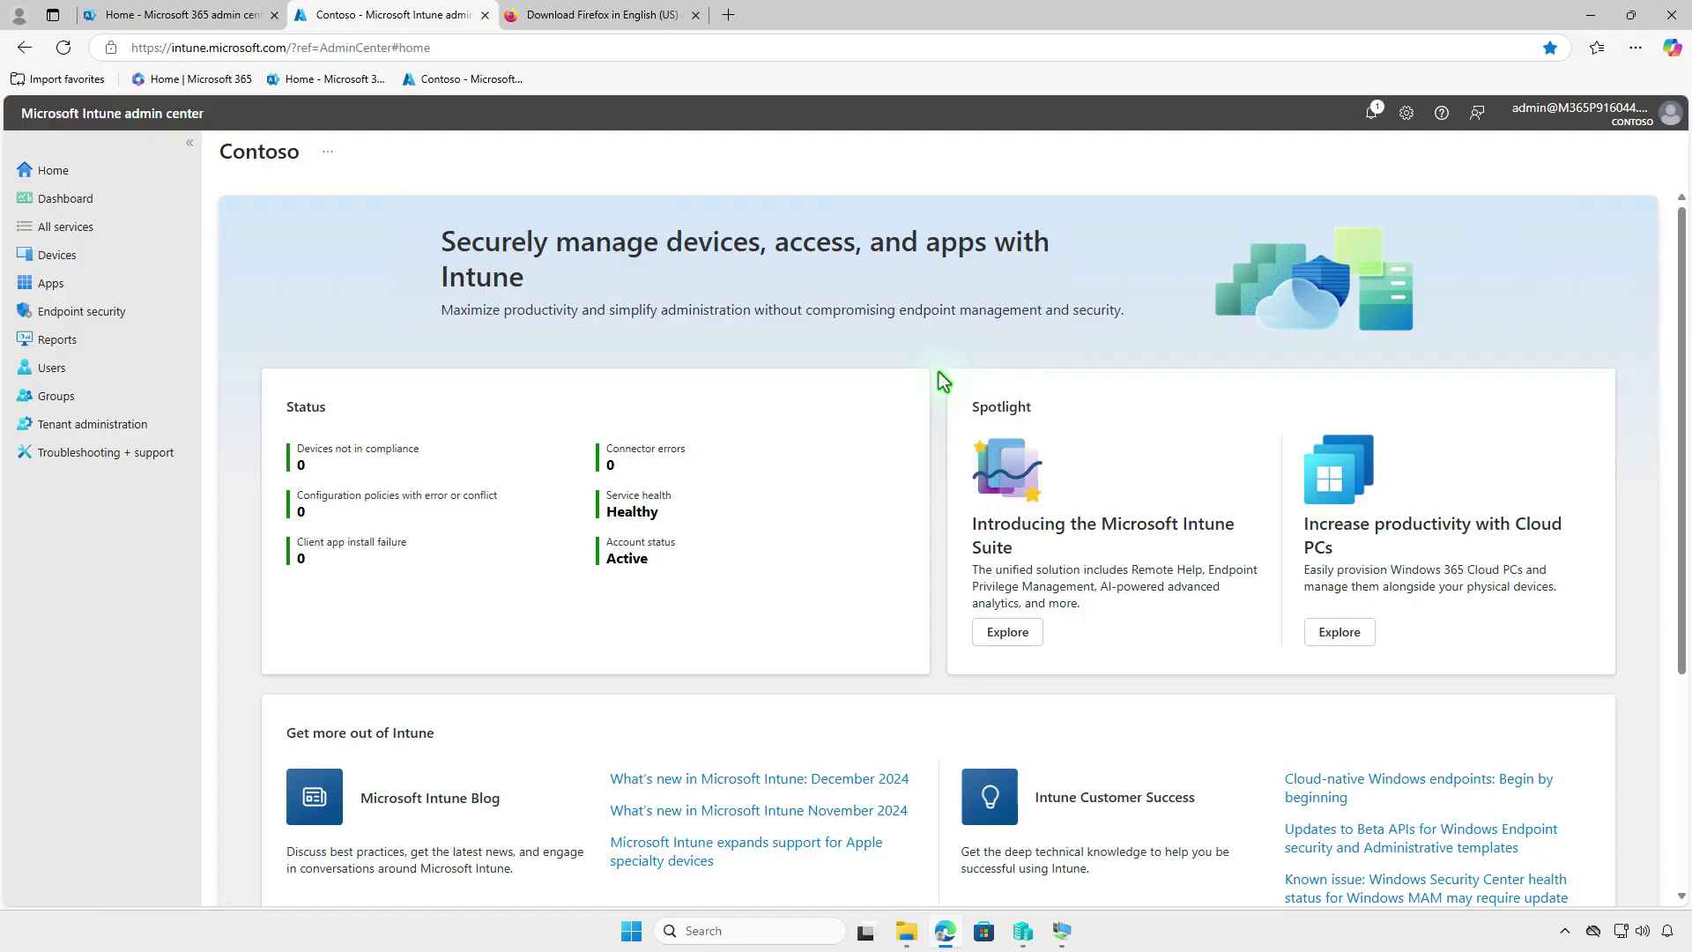
Step: Under Apps > Windows, add a new app of type Windows app (Win32)
click(112, 288)
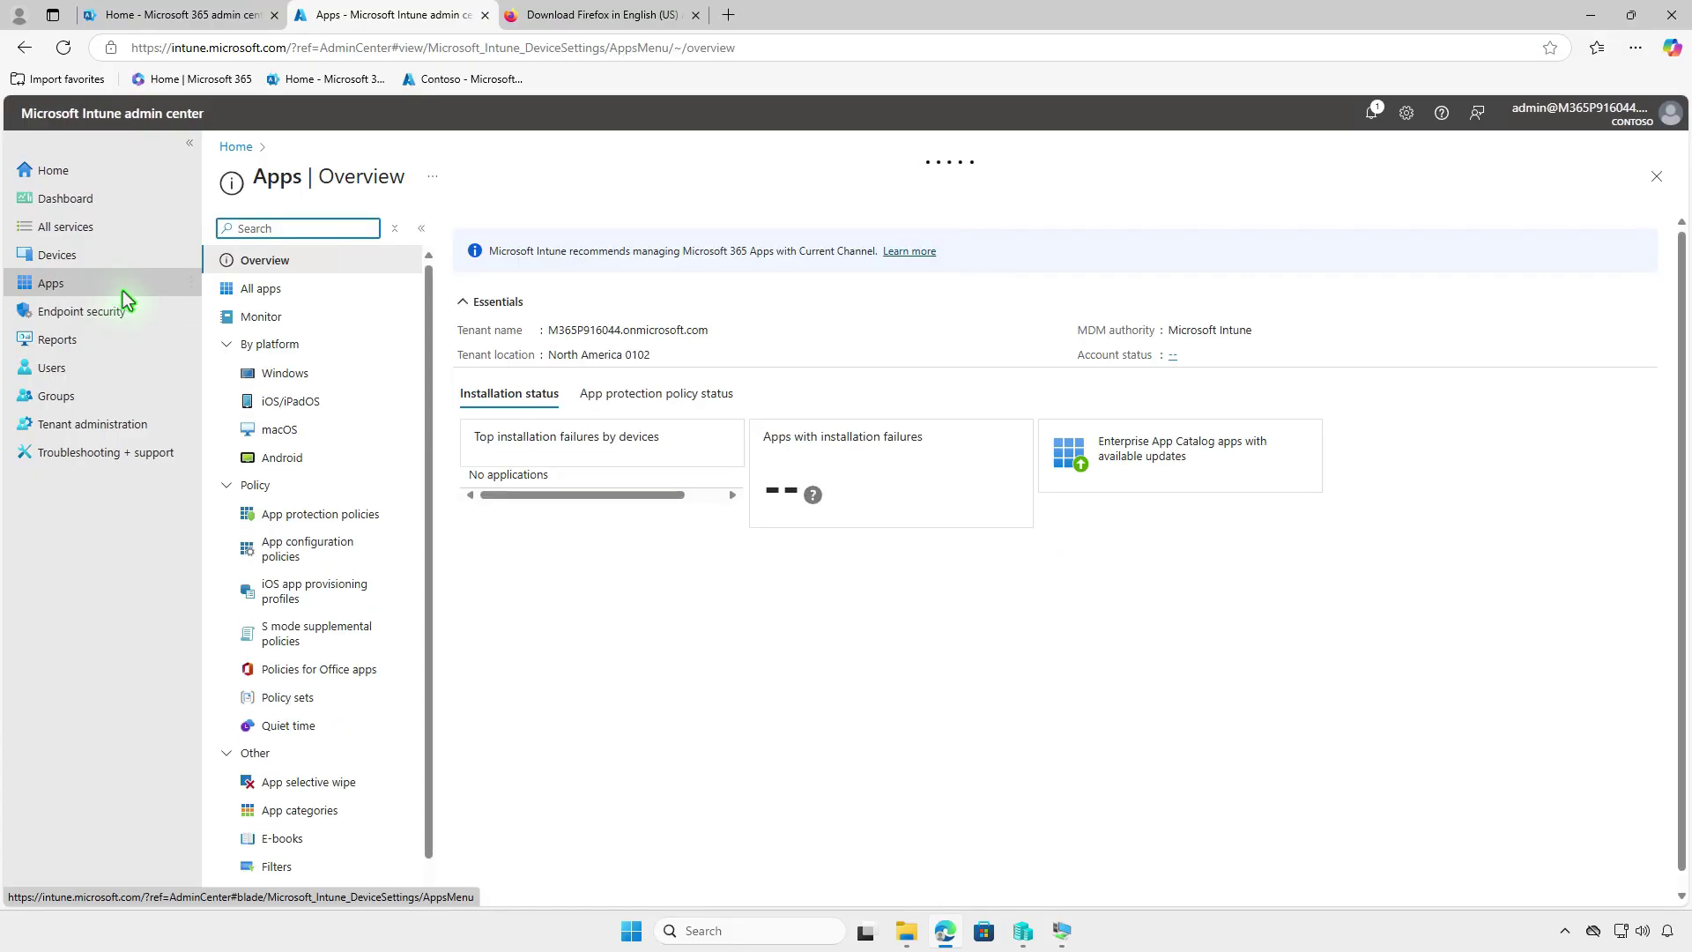
click(330, 383)
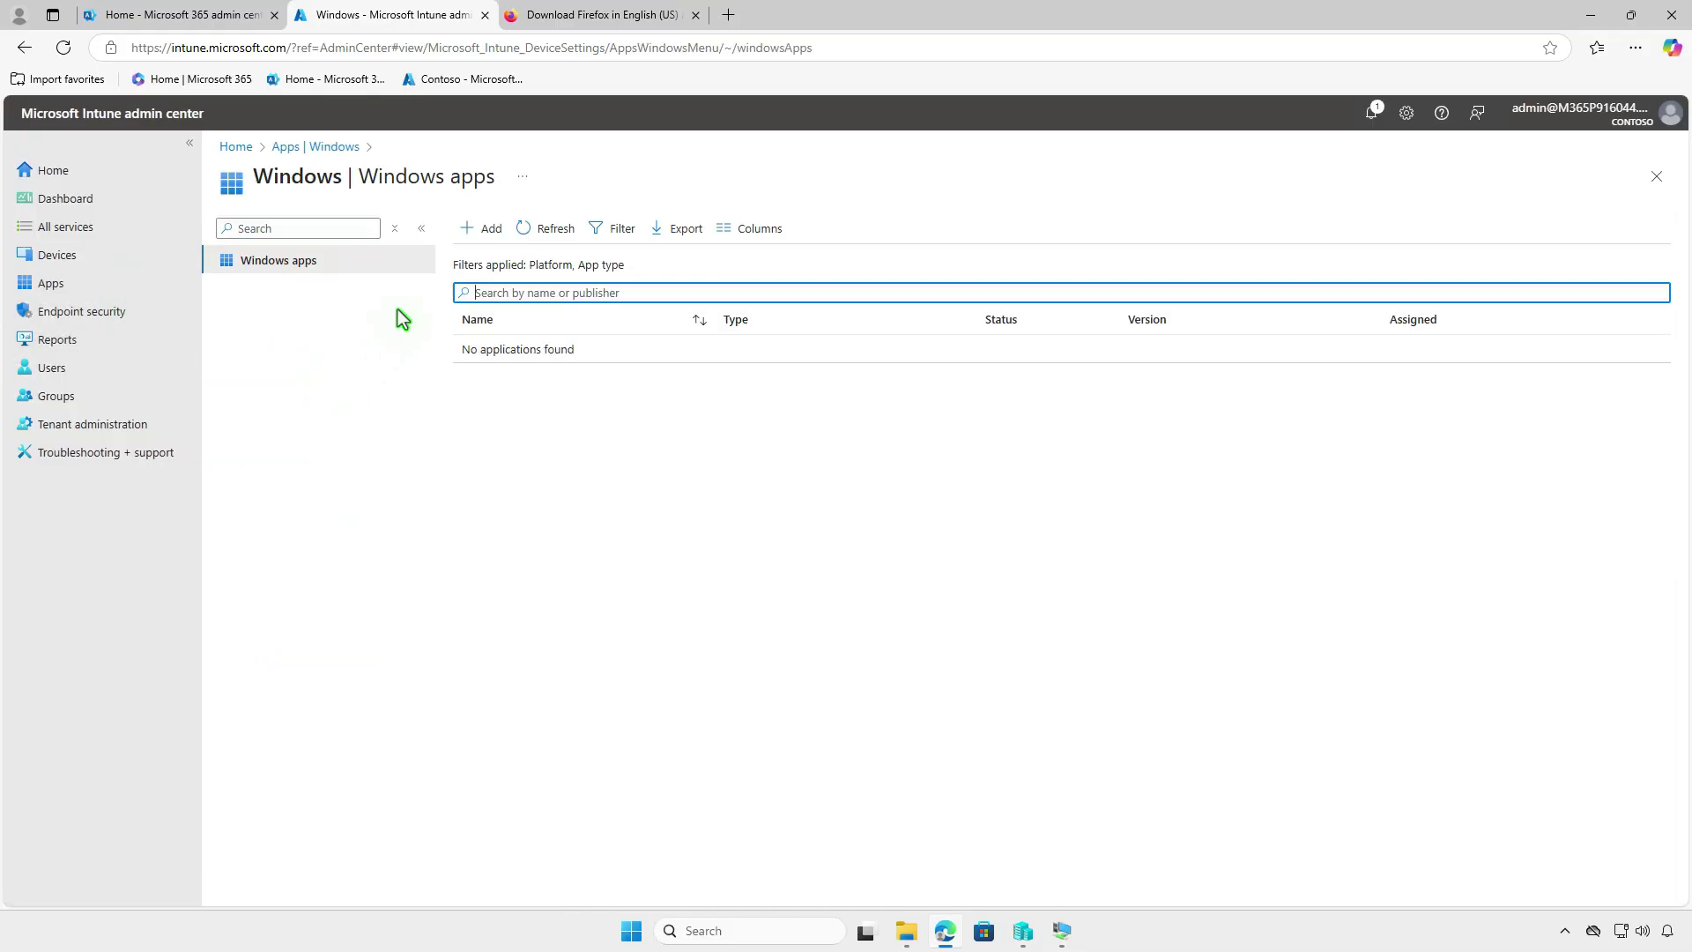
click(488, 235)
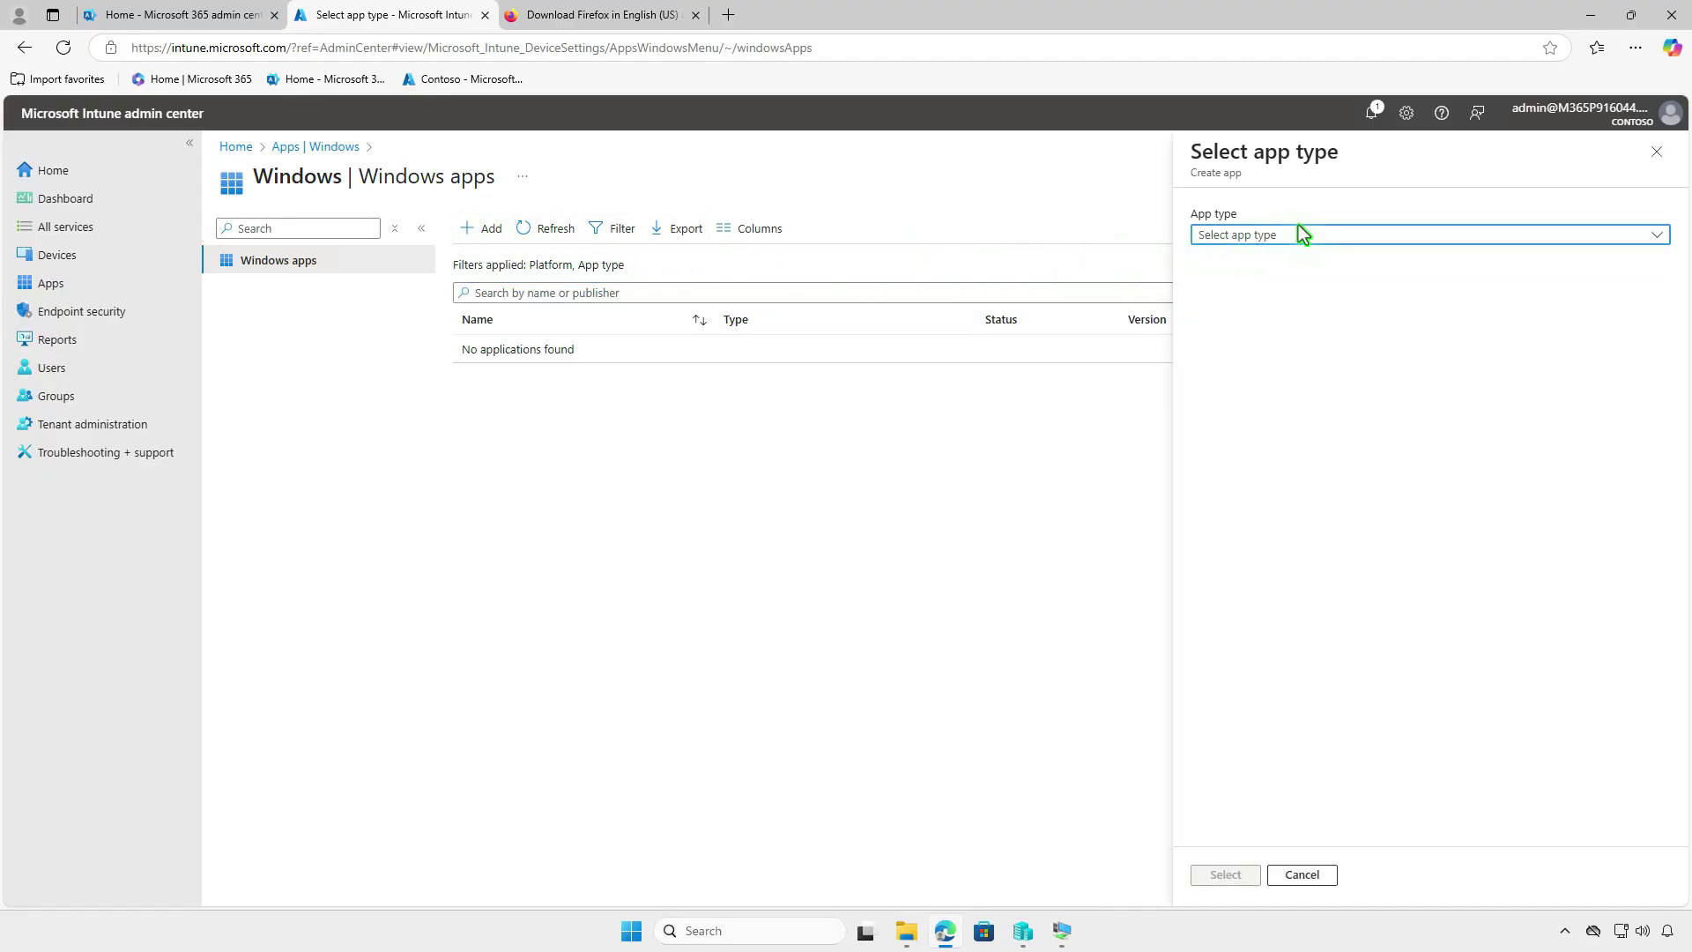
click(1389, 234)
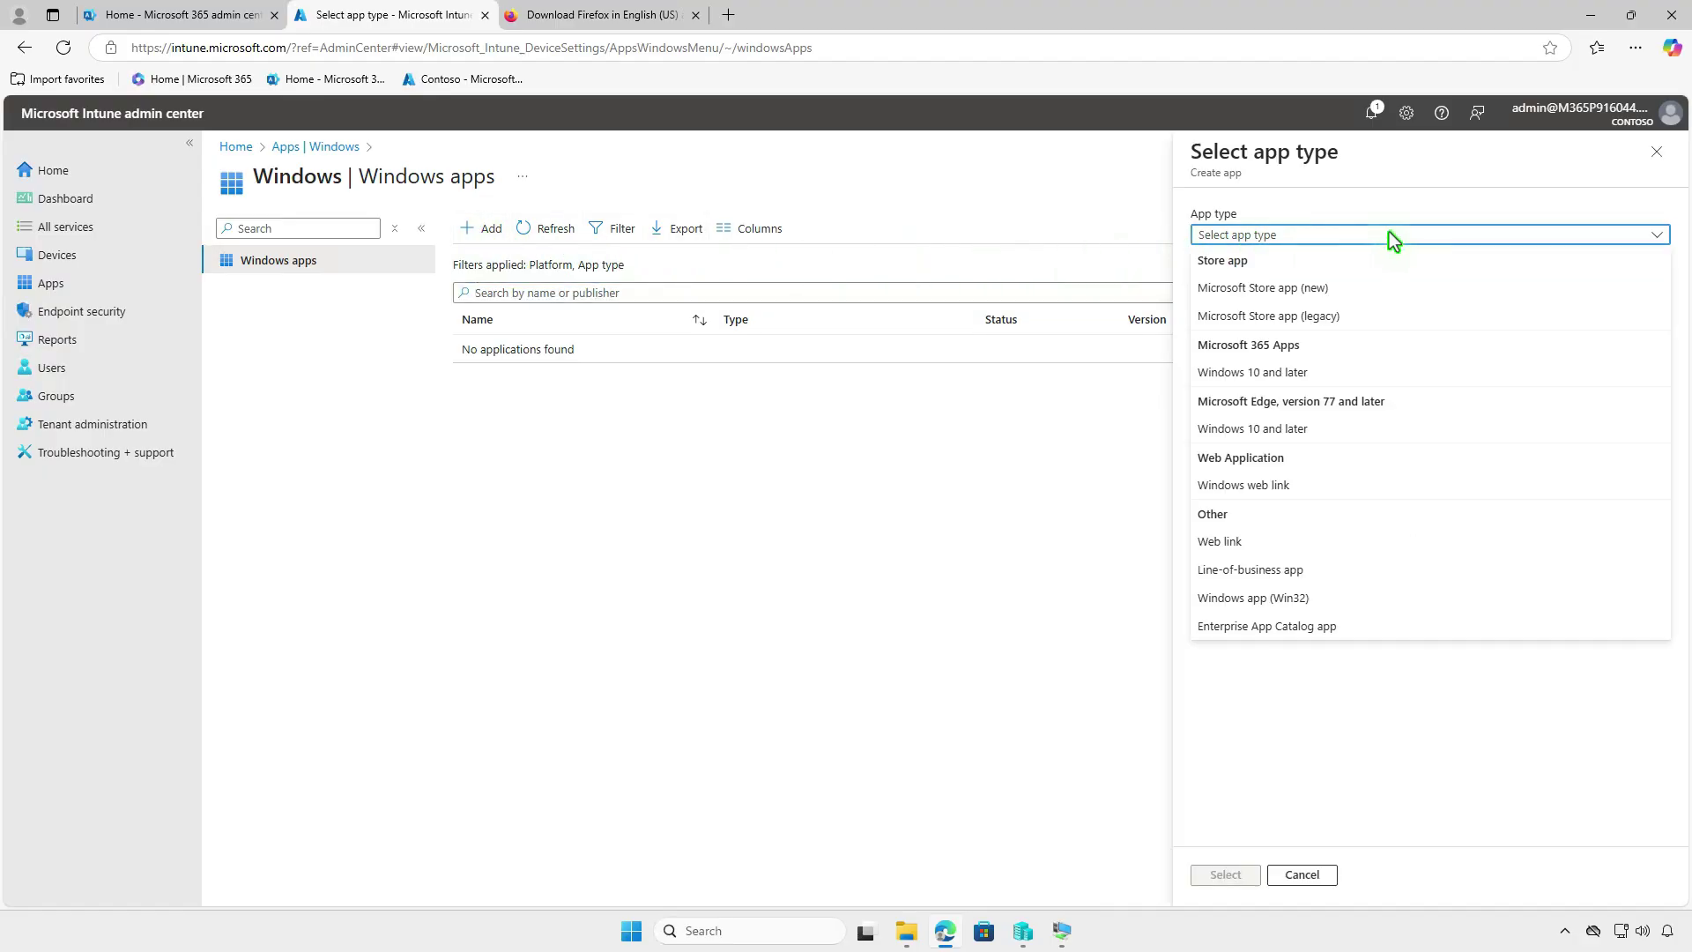
click(1362, 603)
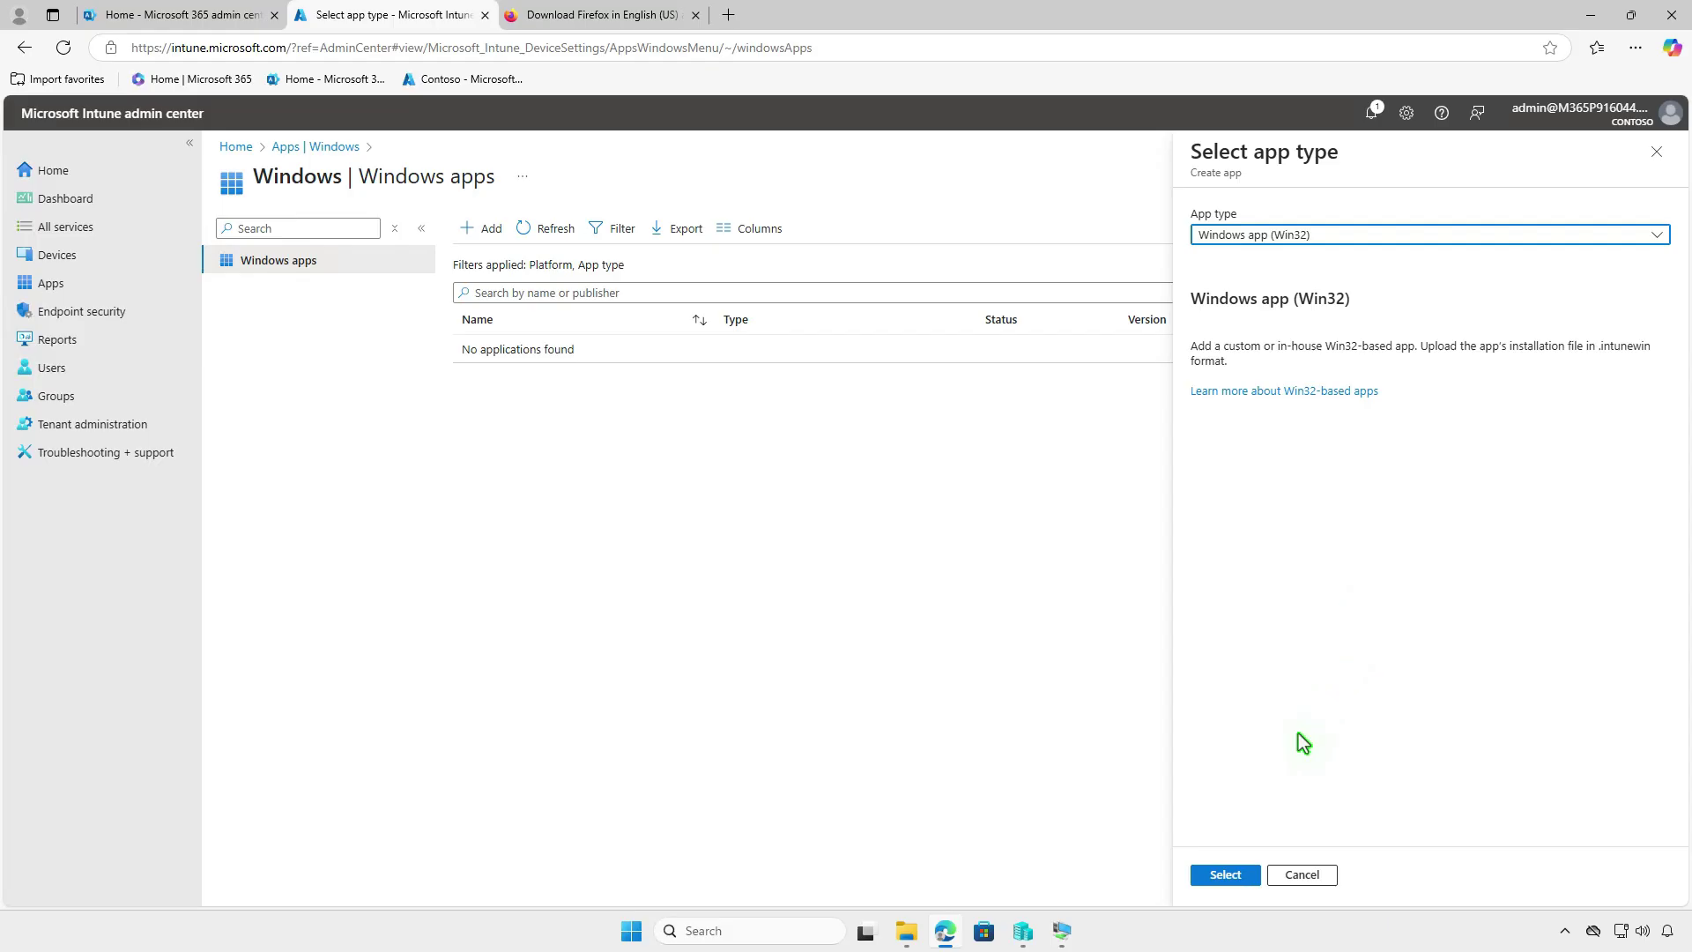
click(1248, 876)
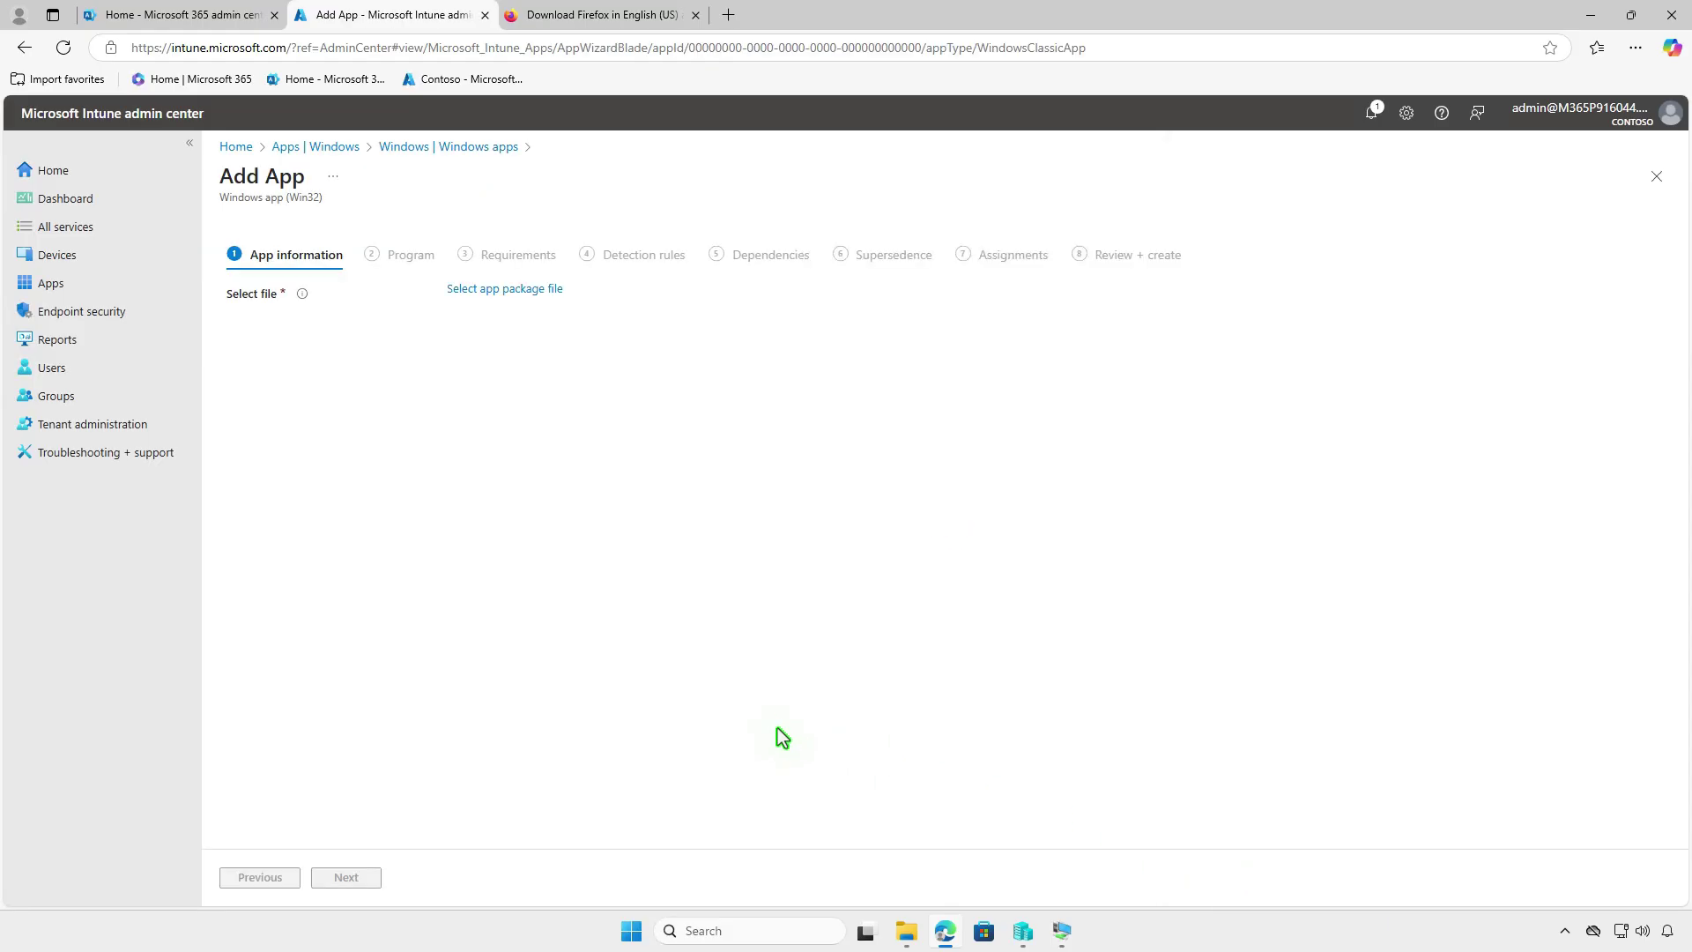
Step: Select D:\Intune\Output\setup.intunewin as the app package file and accept it
click(499, 293)
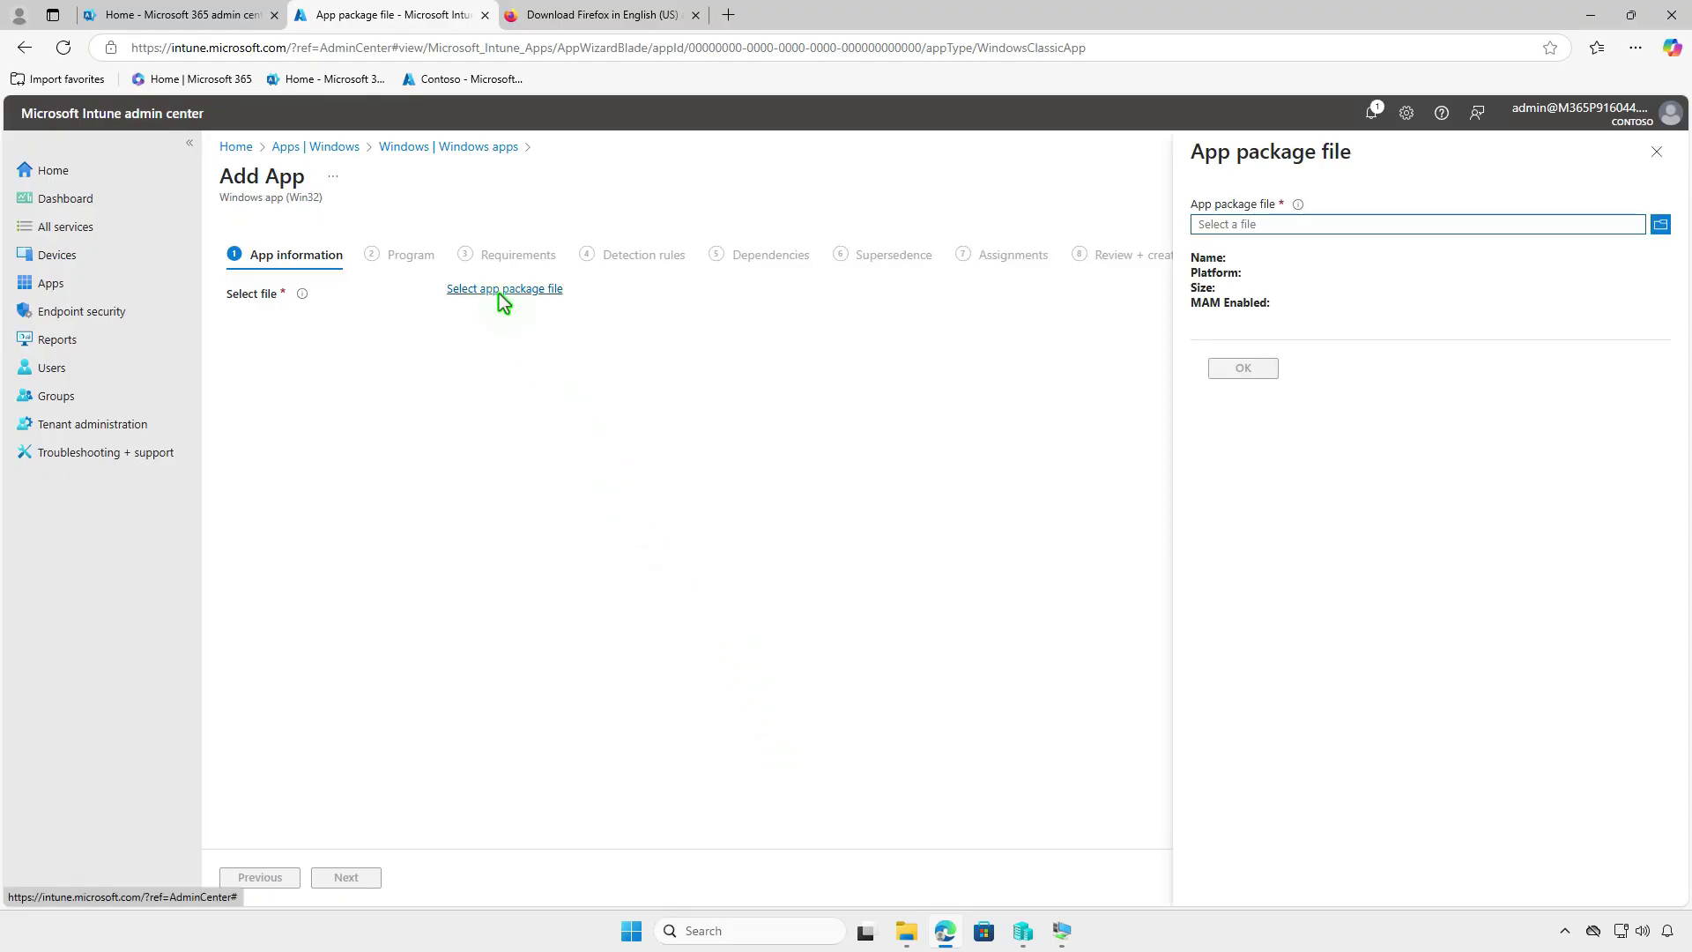
click(1330, 224)
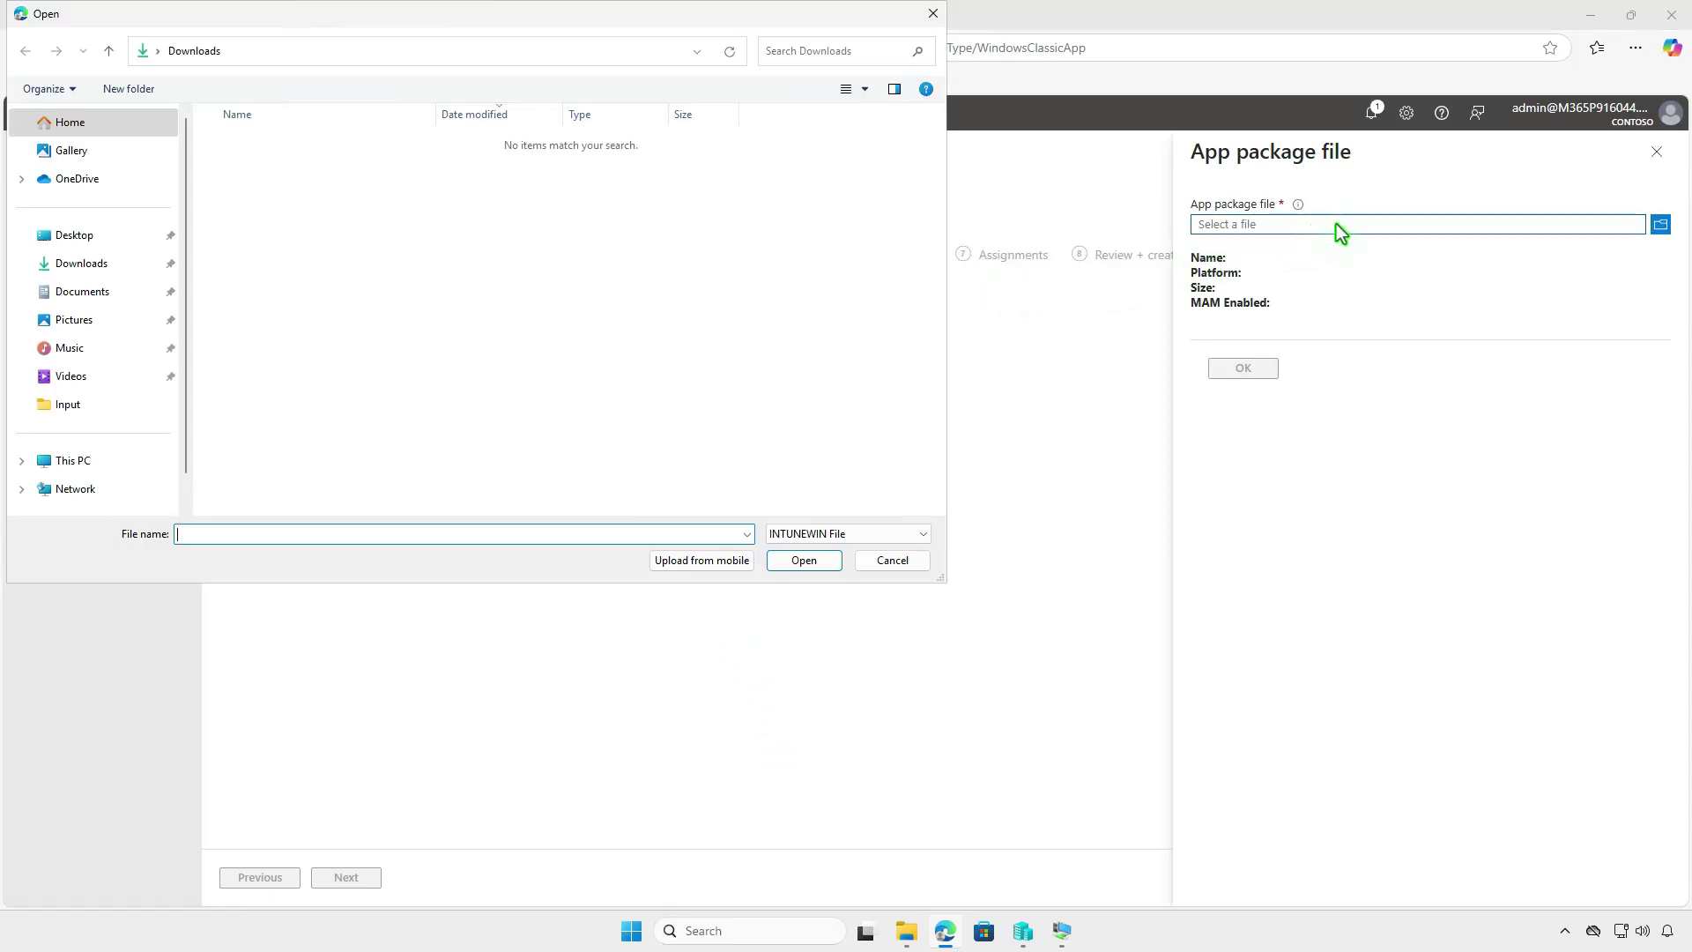
click(104, 461)
double_click(589, 163)
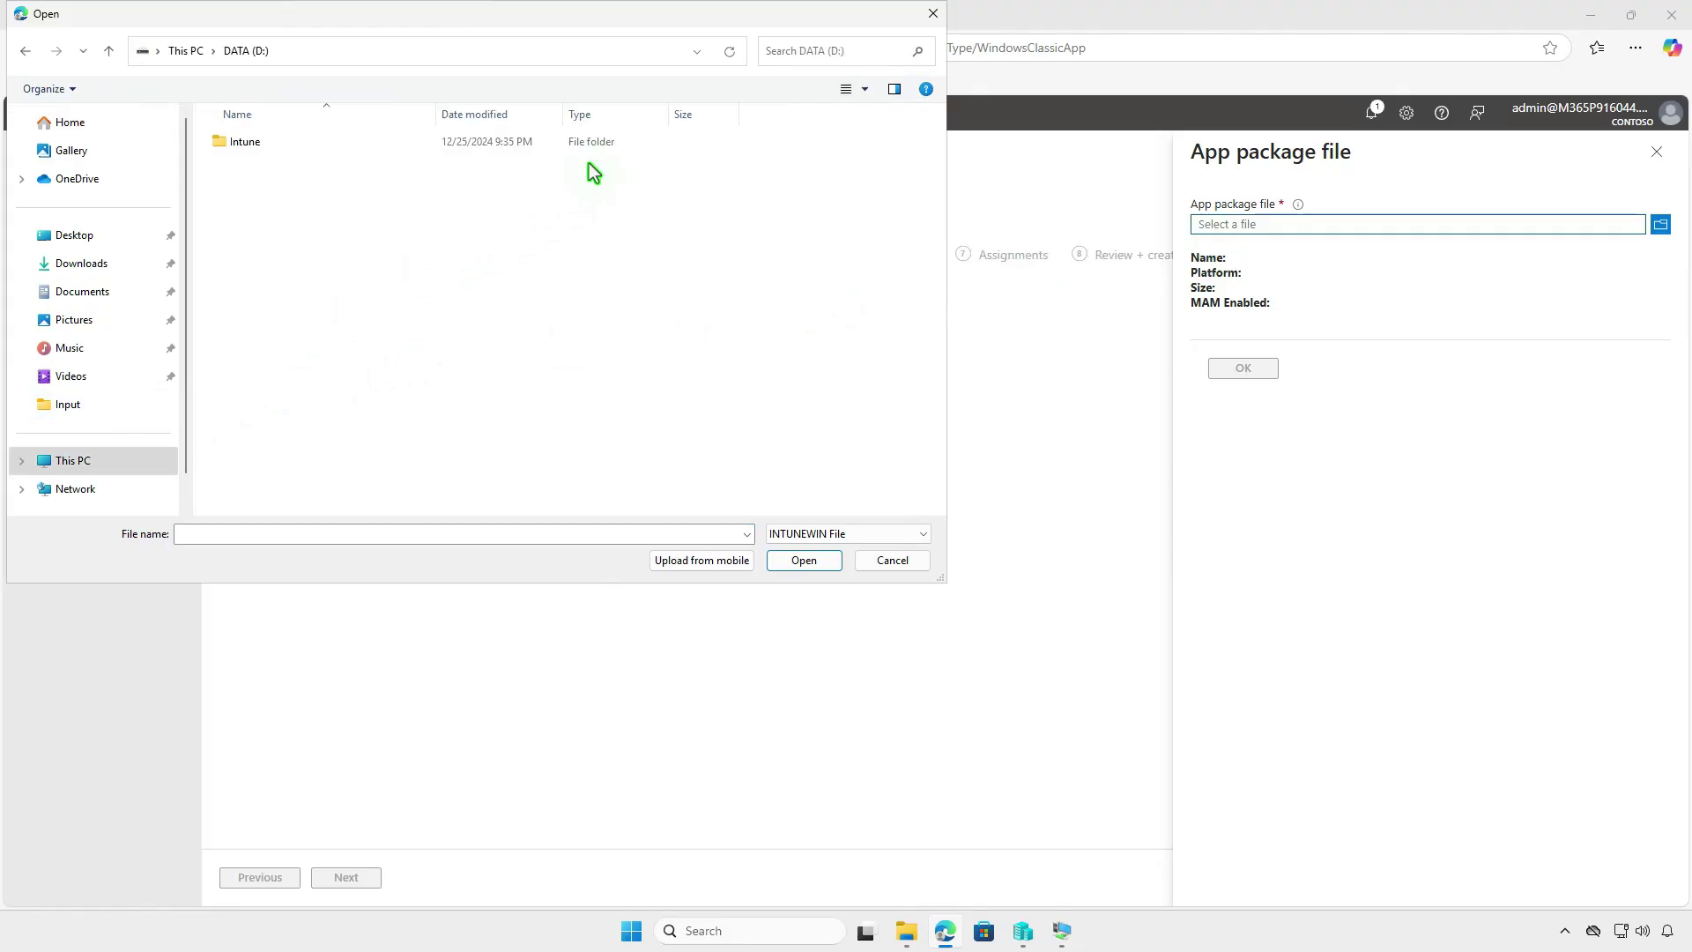
double_click(315, 141)
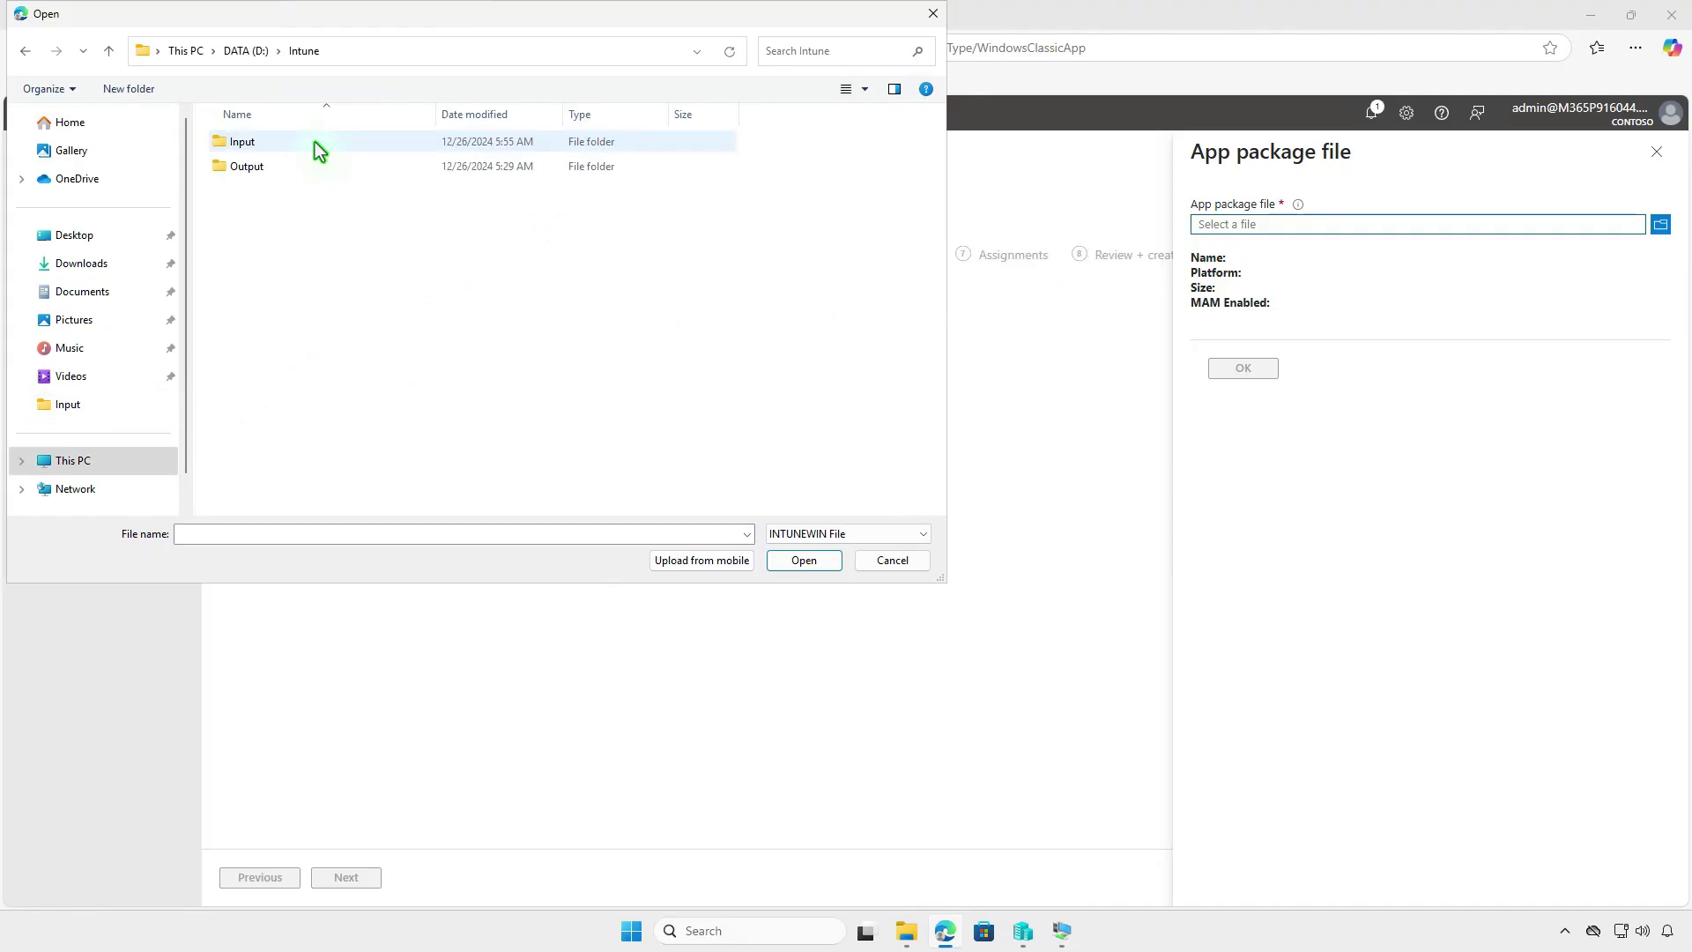
double_click(314, 171)
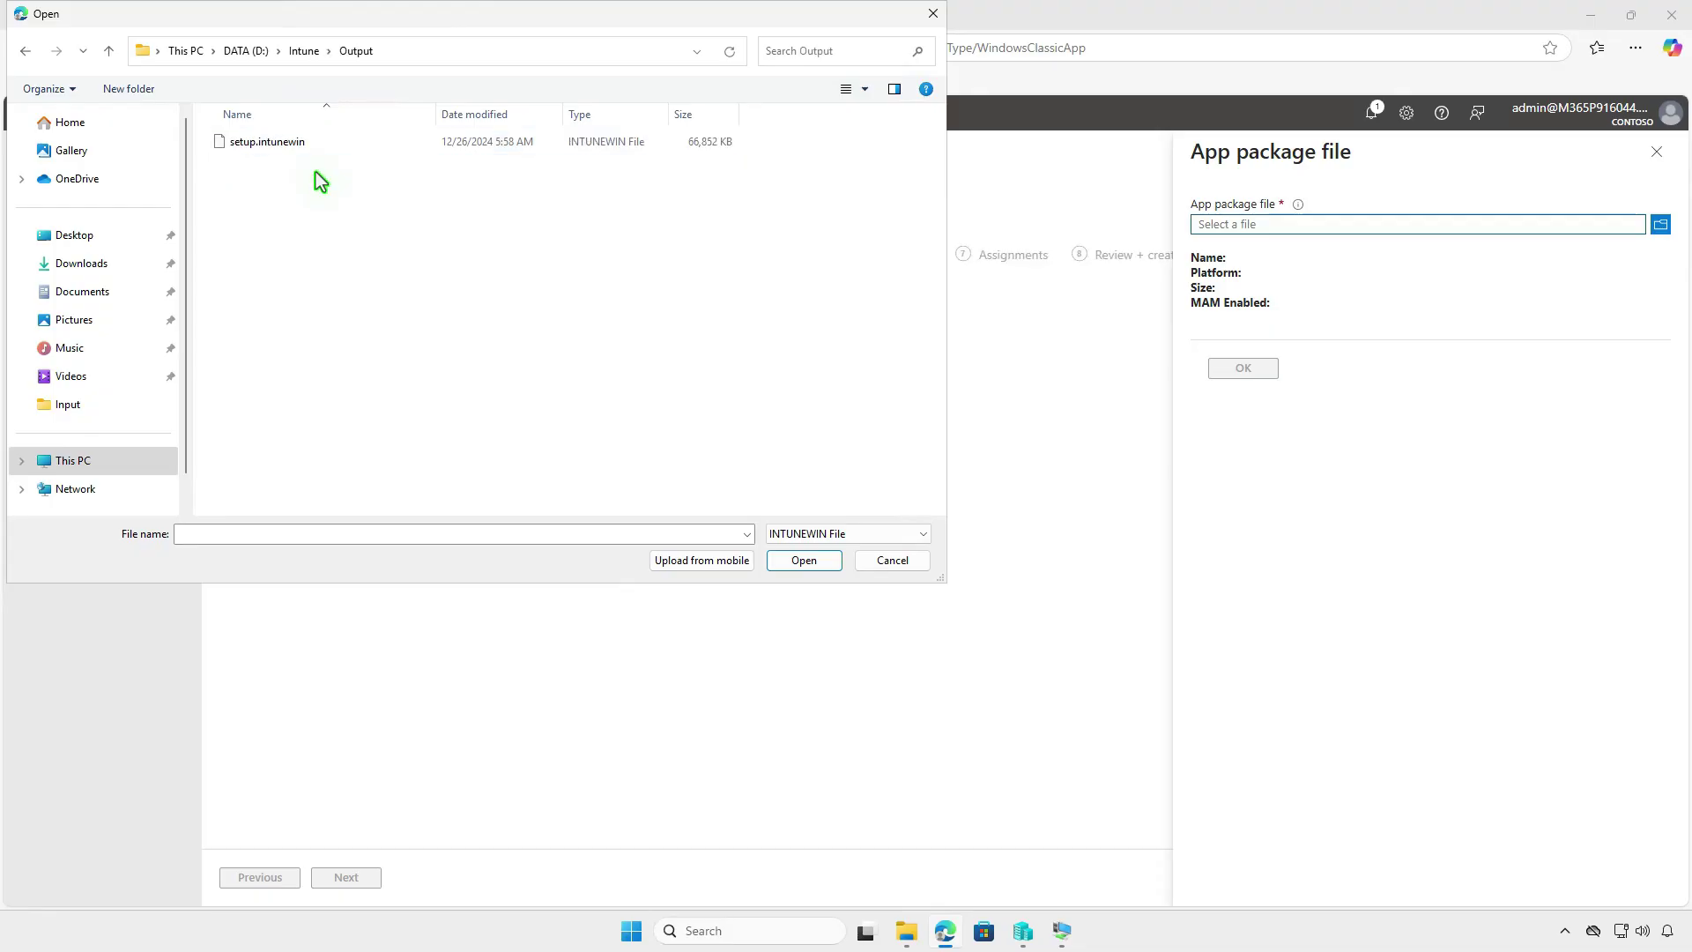
click(325, 143)
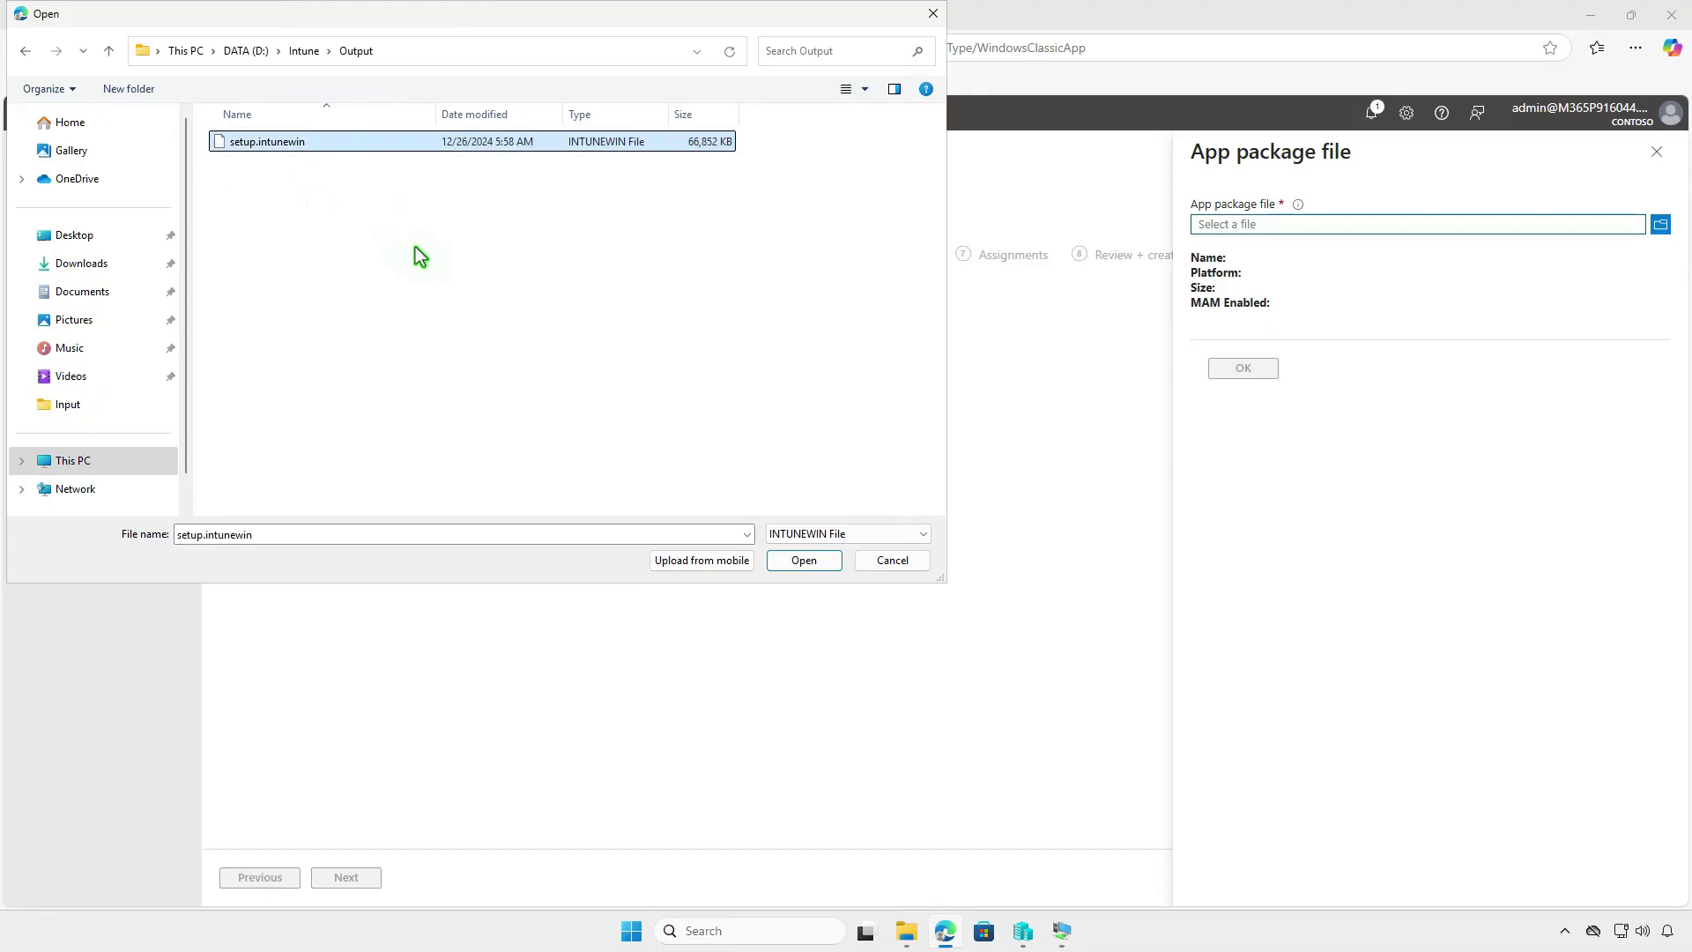
click(801, 562)
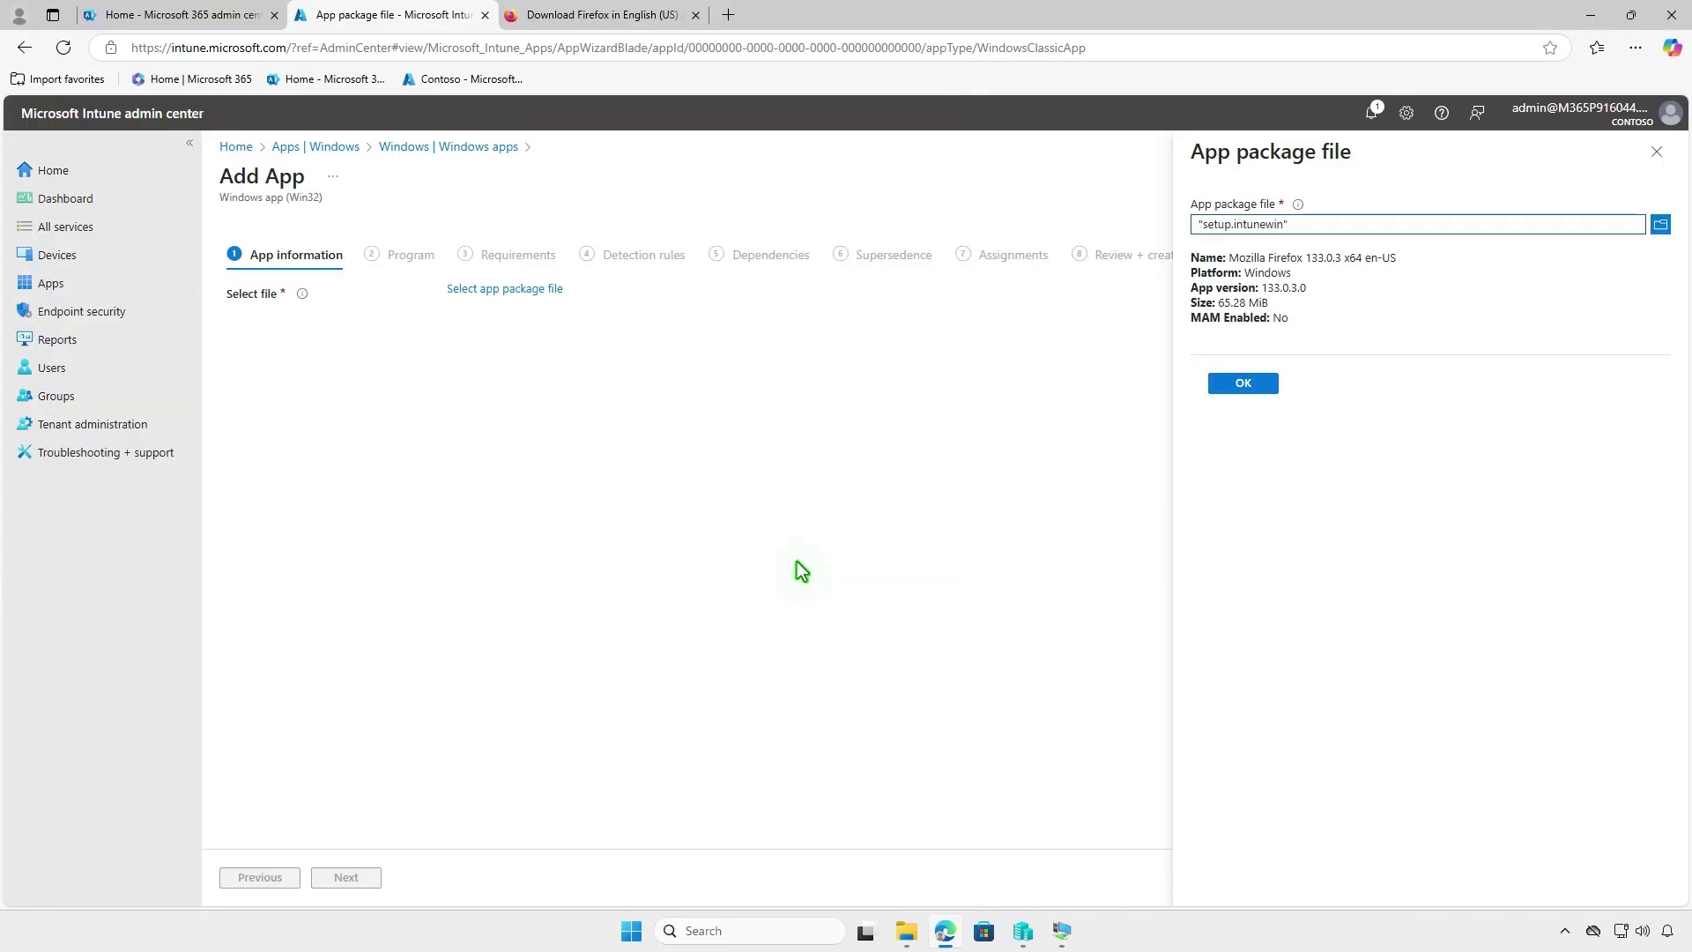
click(1264, 387)
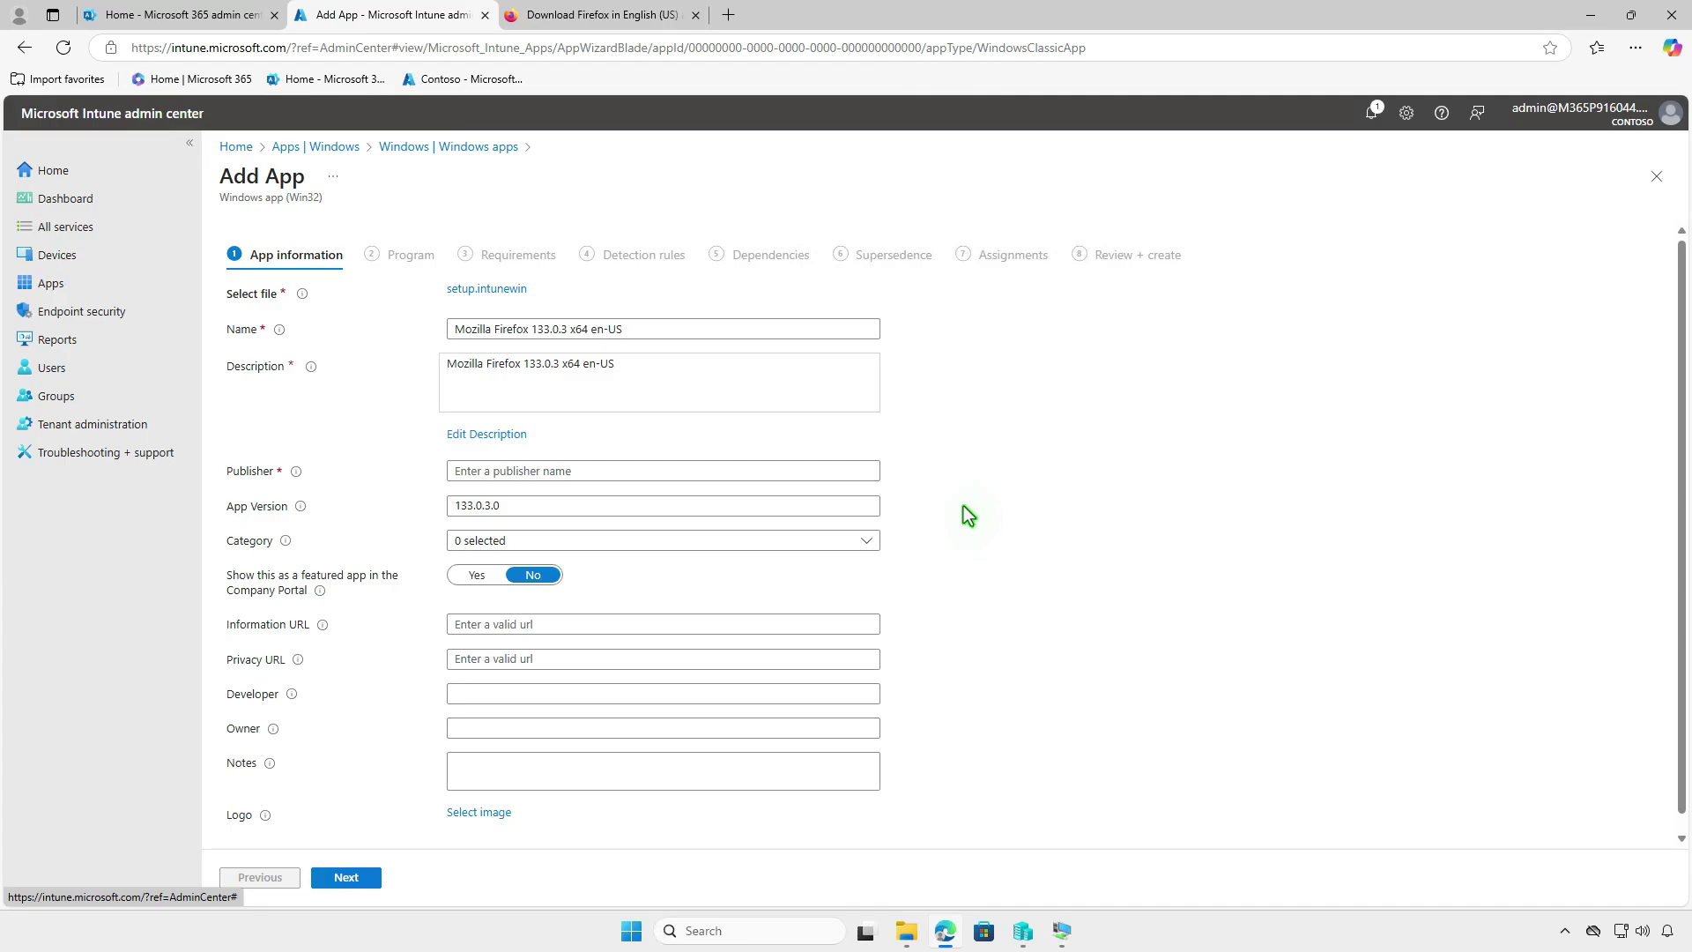
Step: Enter Mozilla as the app's publisher and advance to the Program step
click(547, 474)
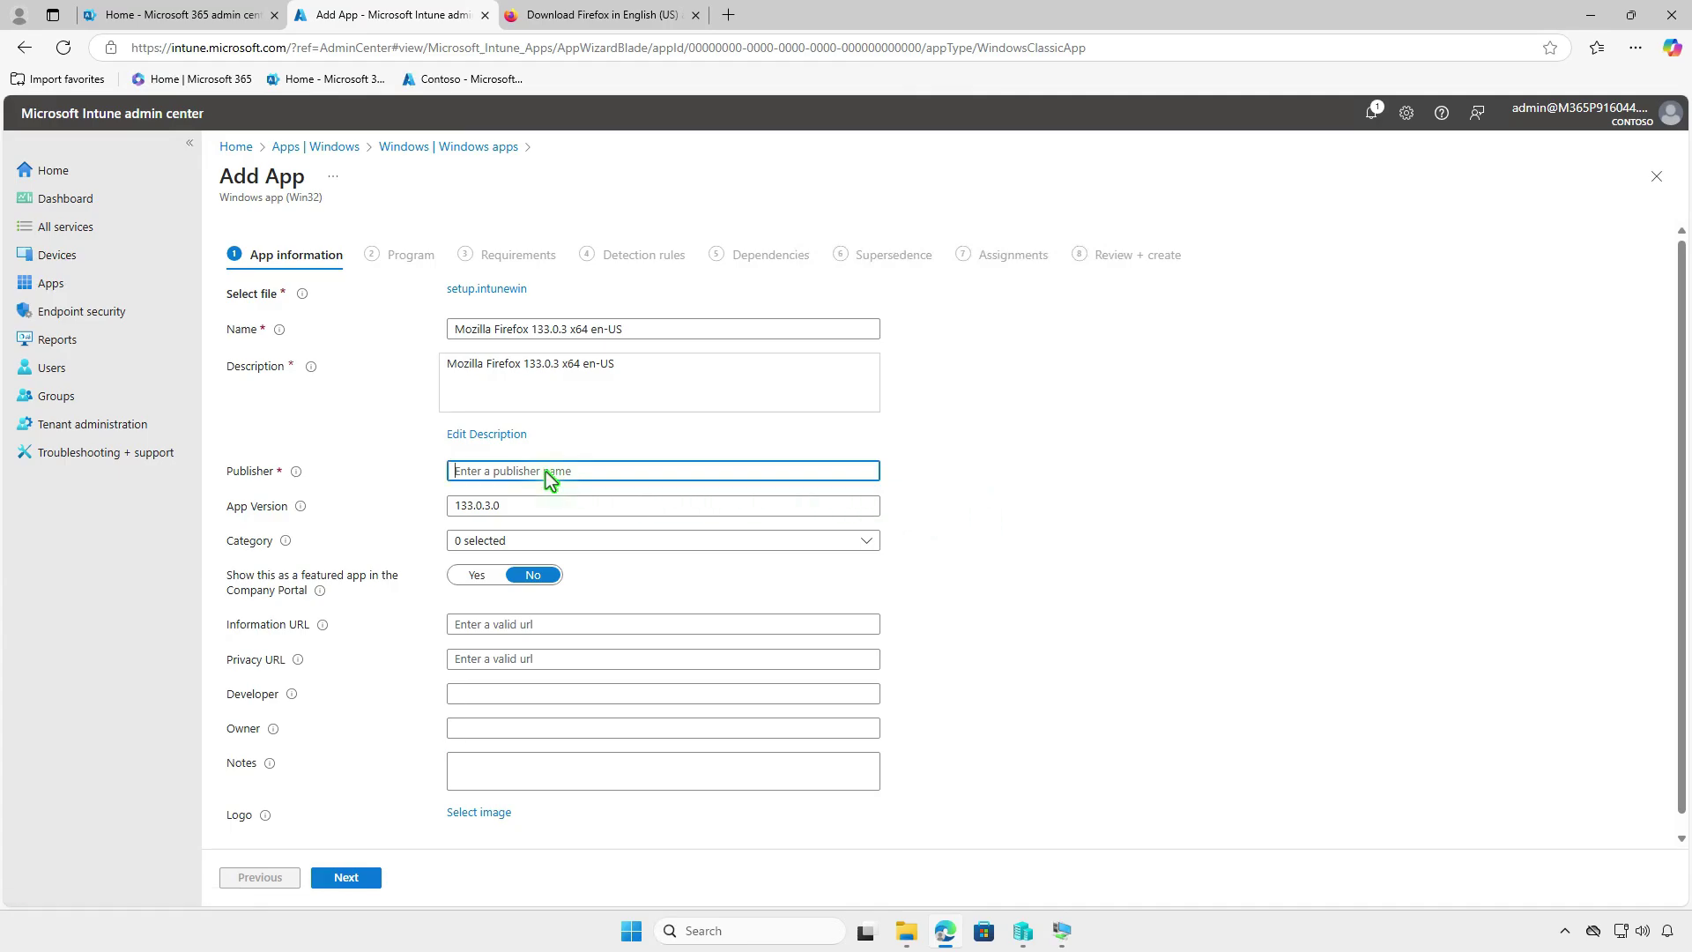
text(Mozilla)
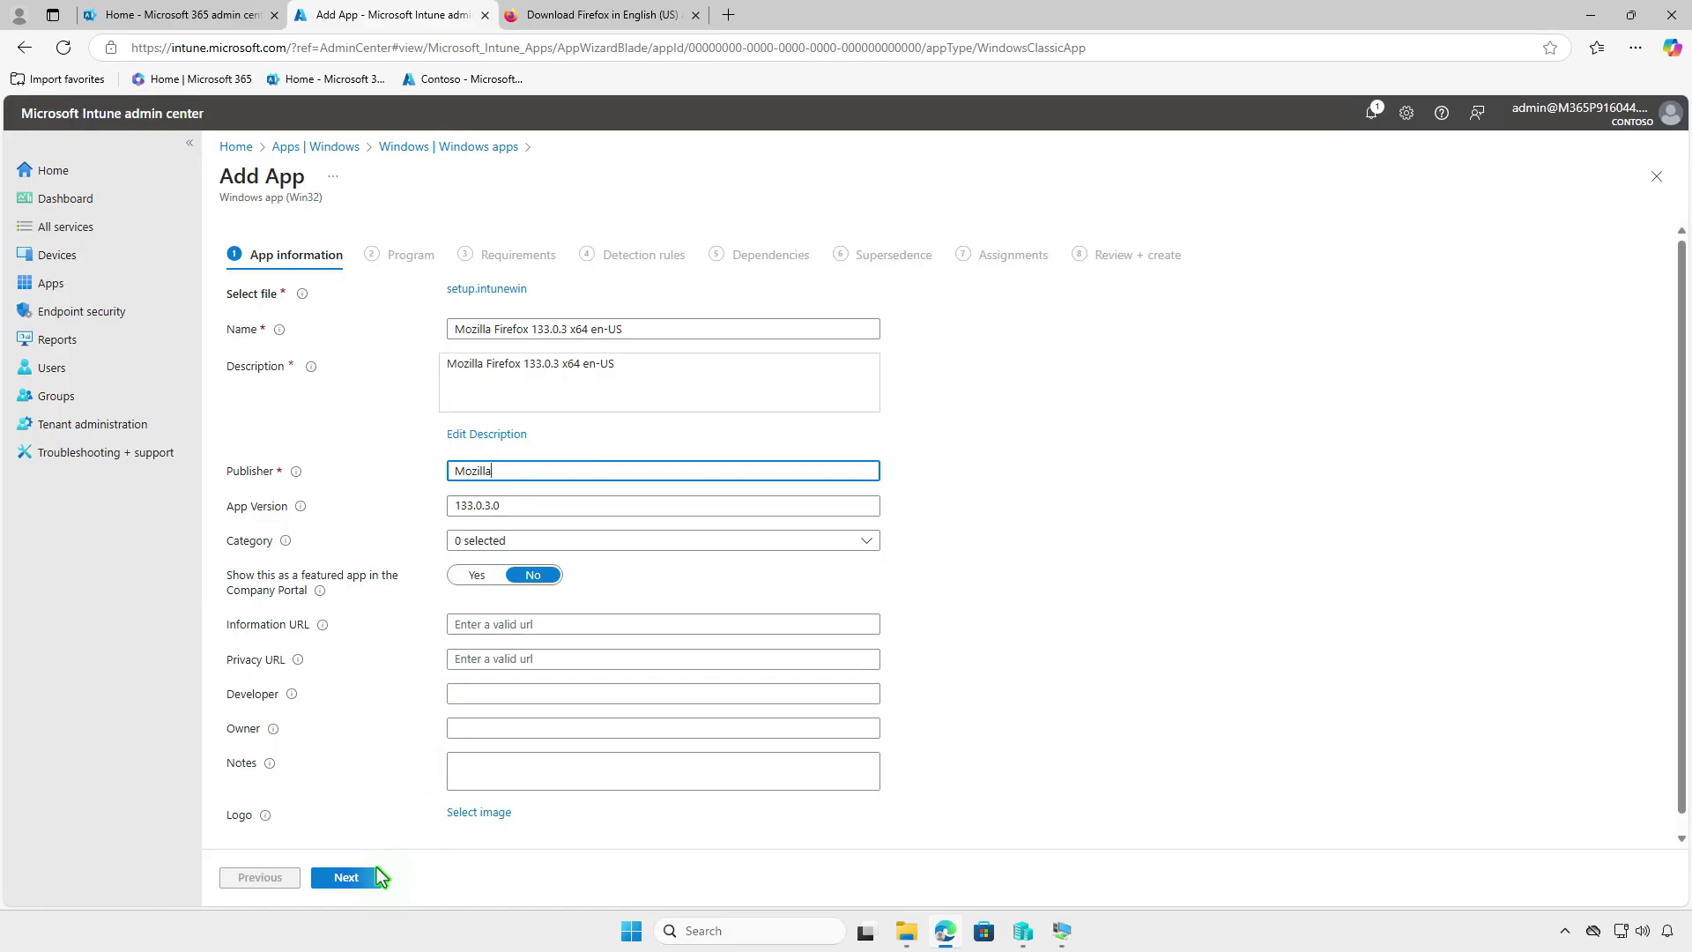
click(372, 881)
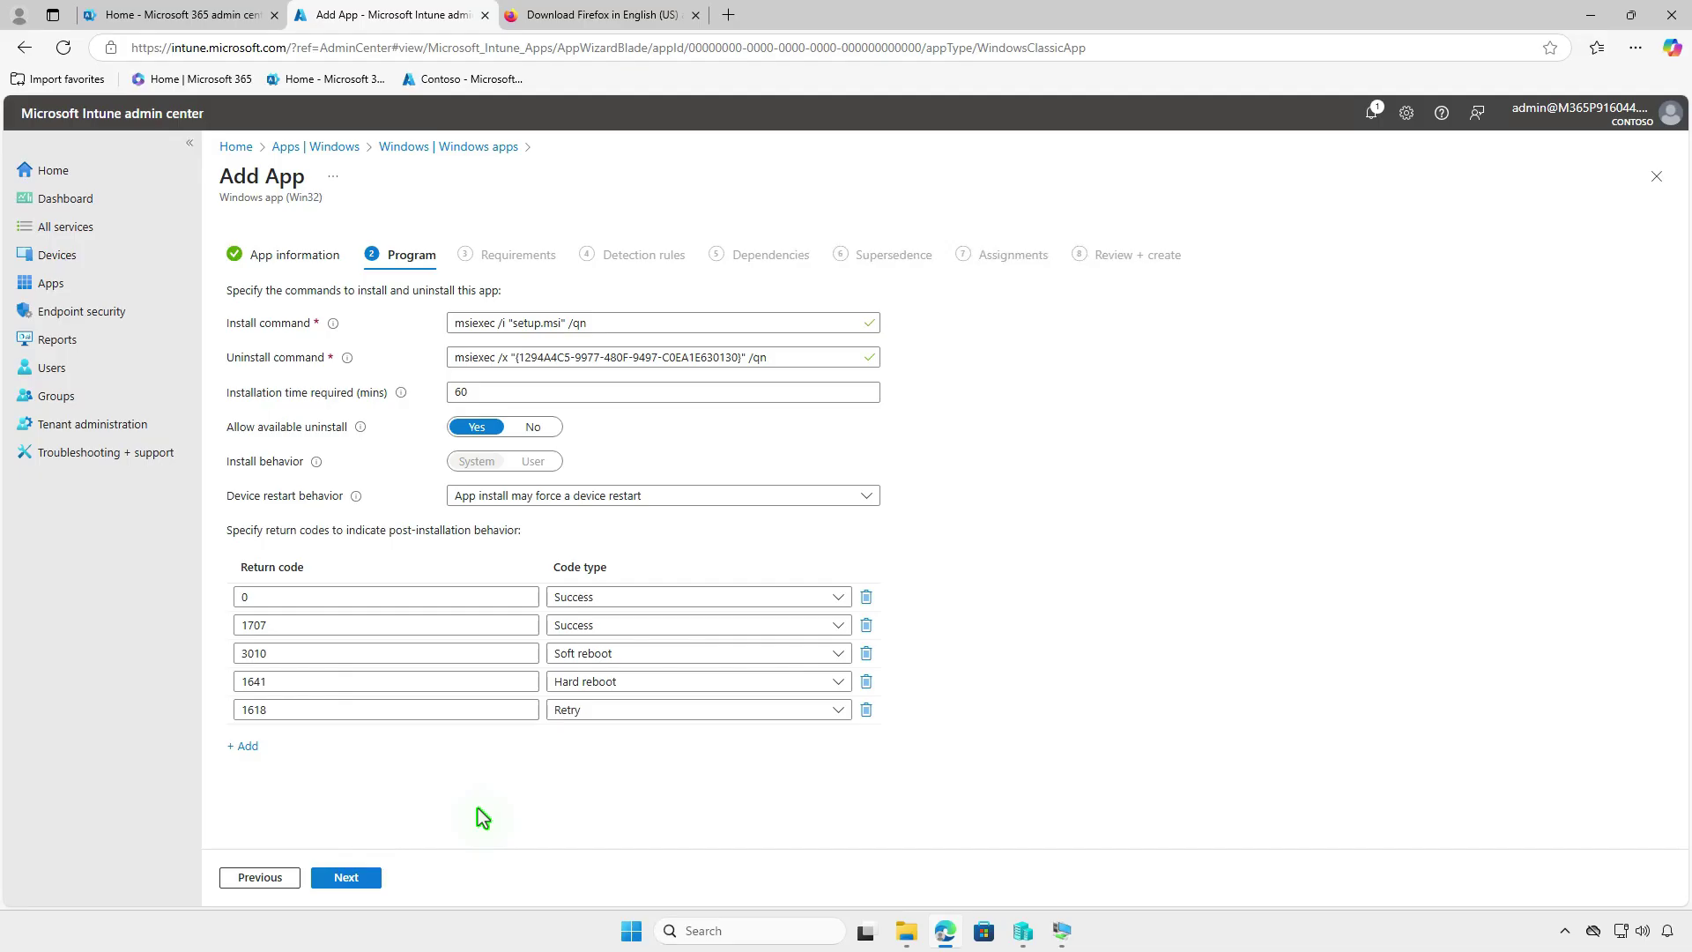
Step: Keep the default msiexec commands, then require 64-bit architecture and Windows 10 1607 minimum
click(370, 881)
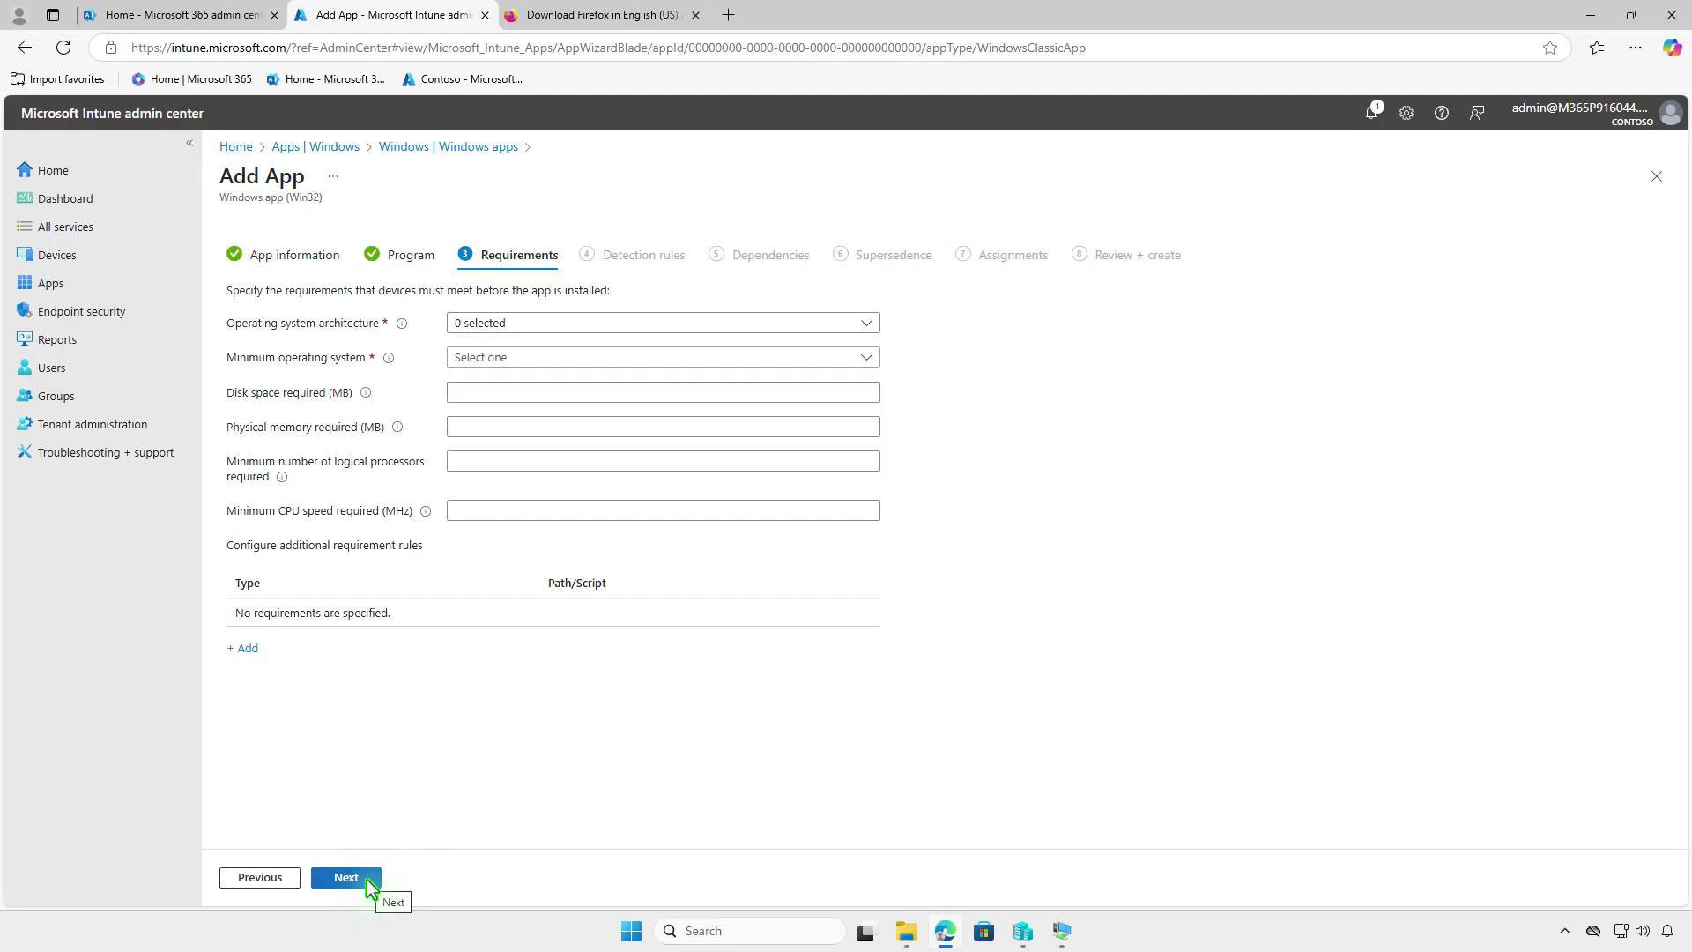
click(624, 323)
click(478, 380)
click(432, 361)
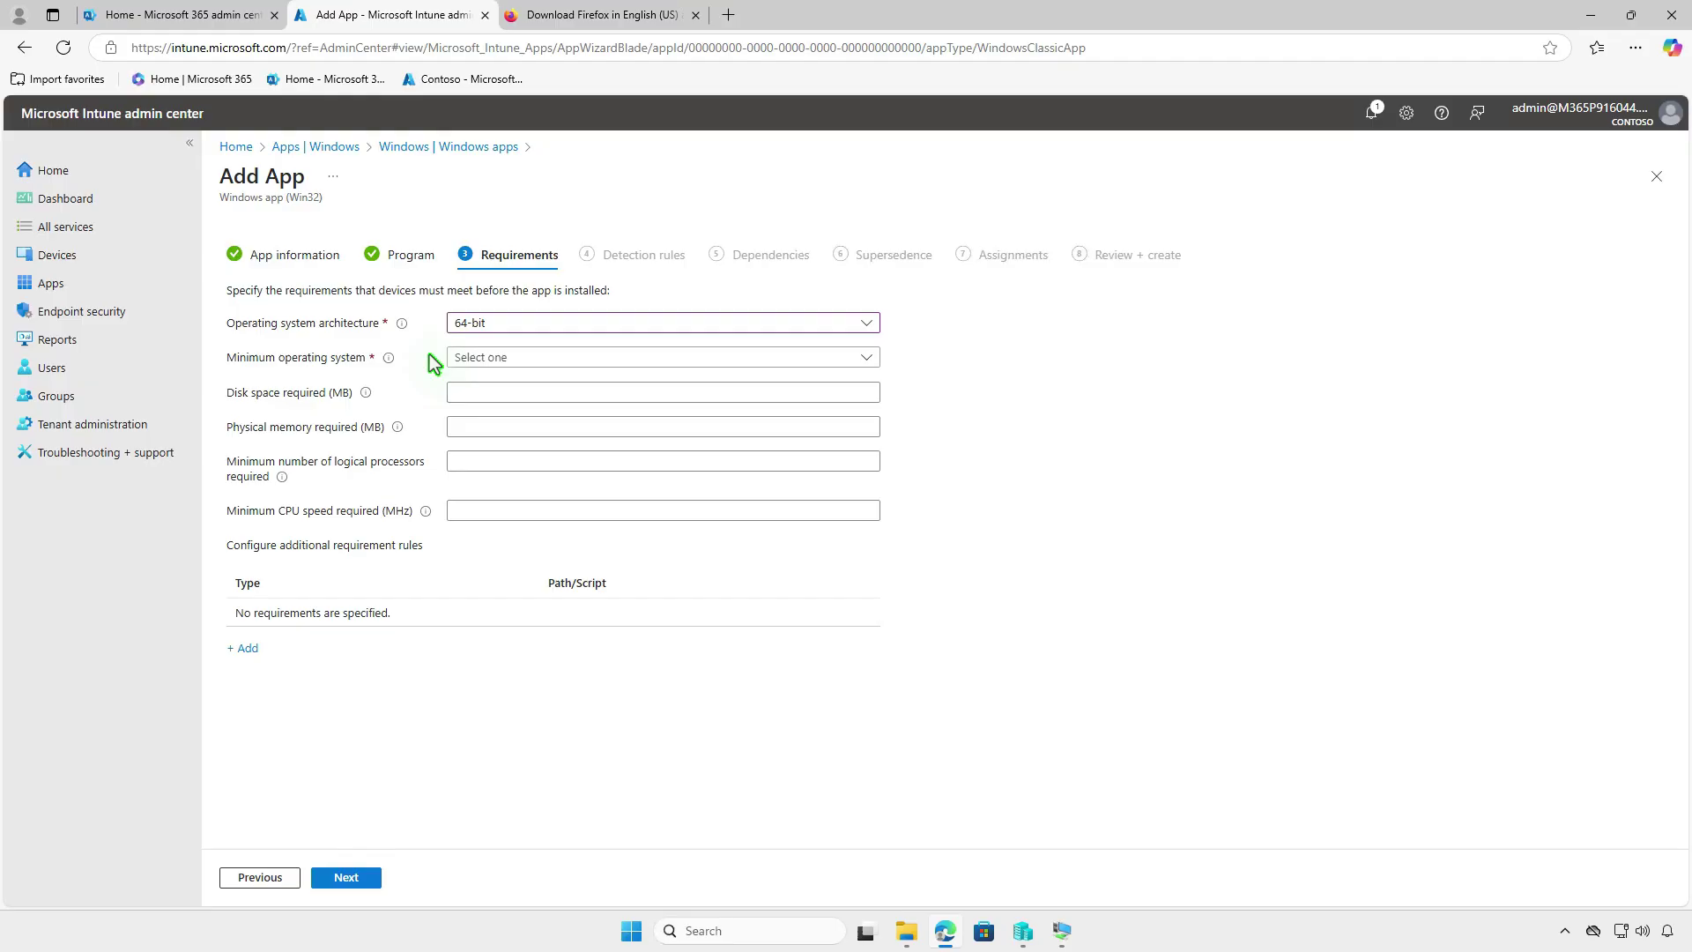
click(573, 356)
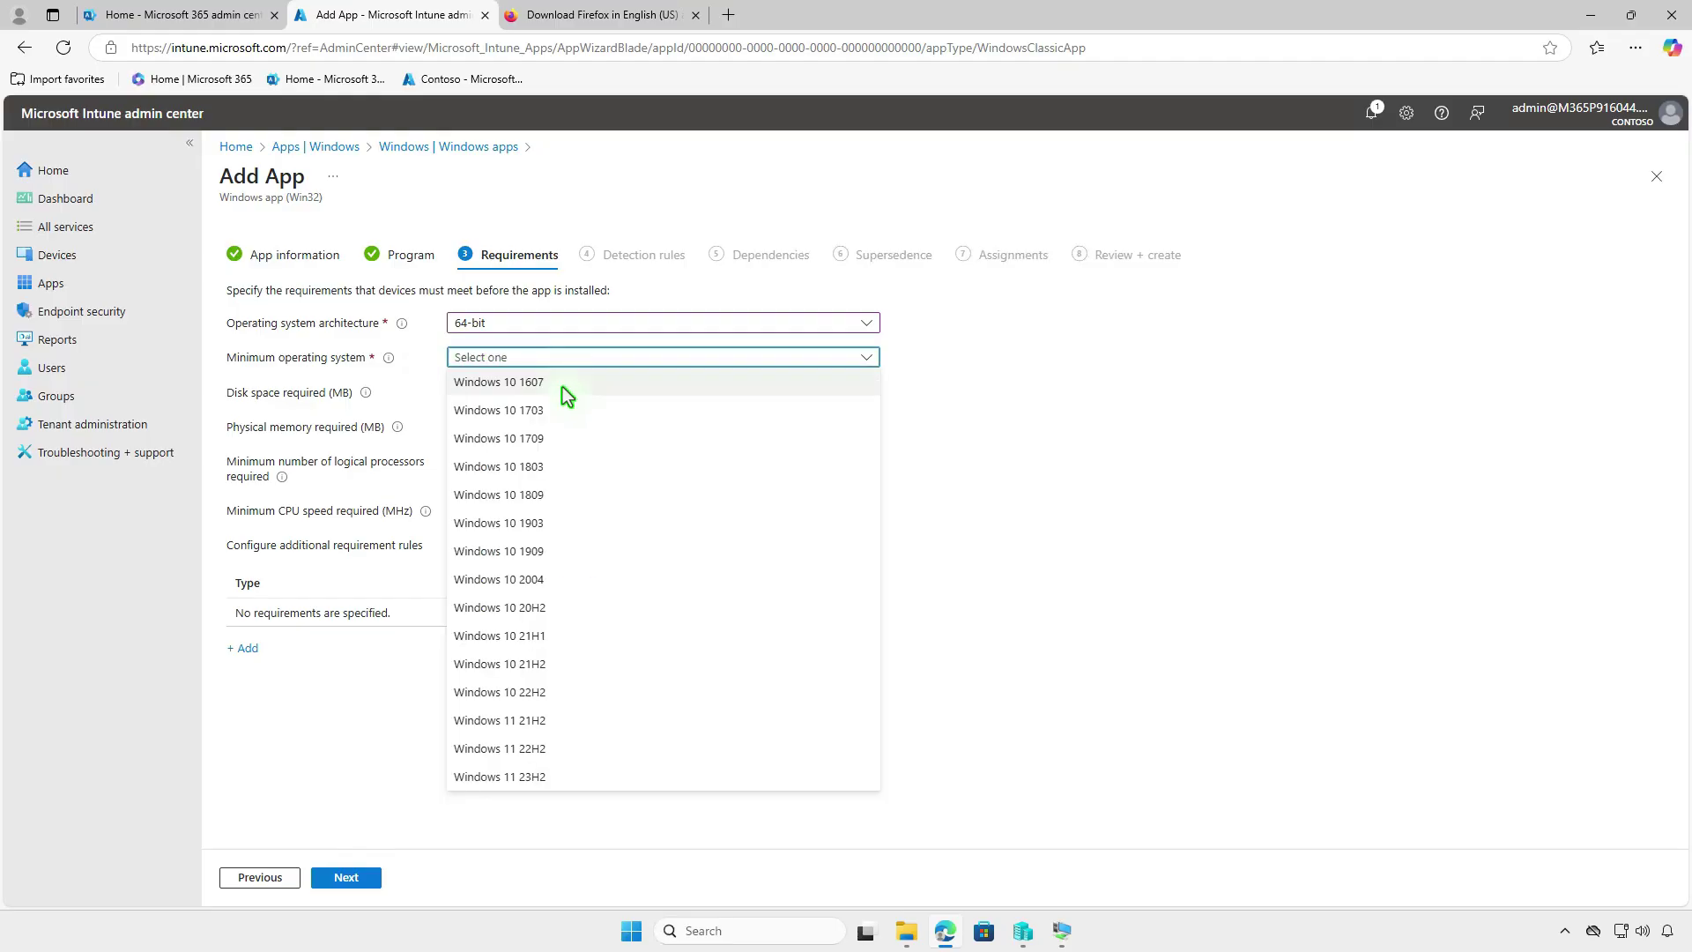
click(565, 385)
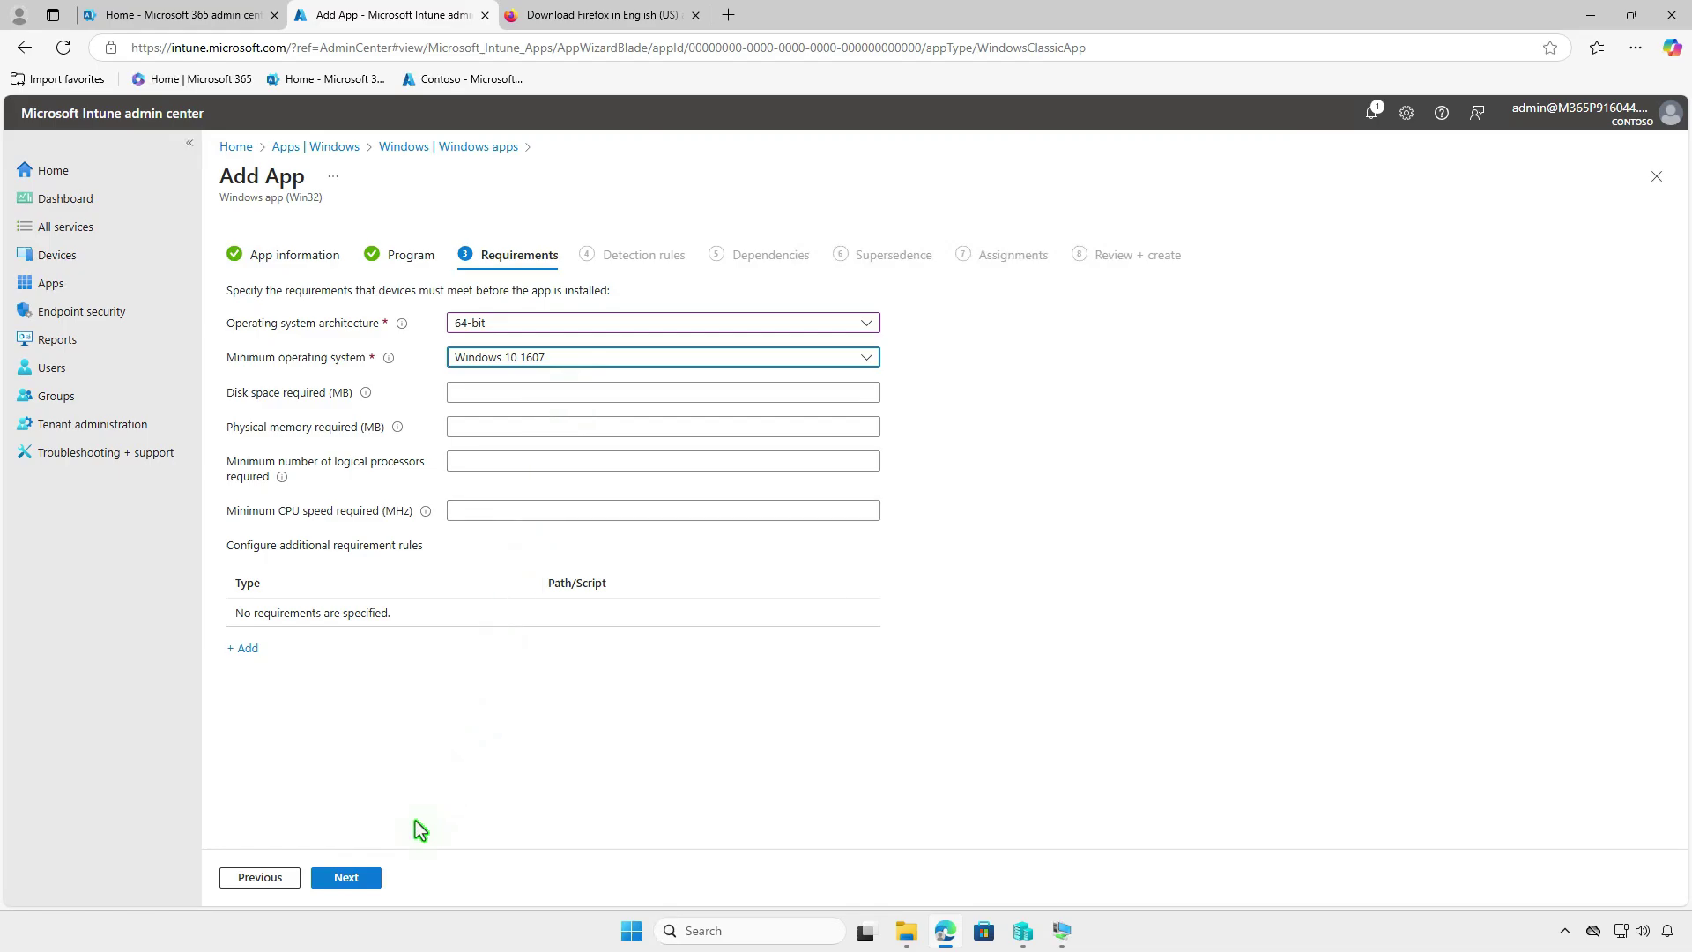
click(370, 880)
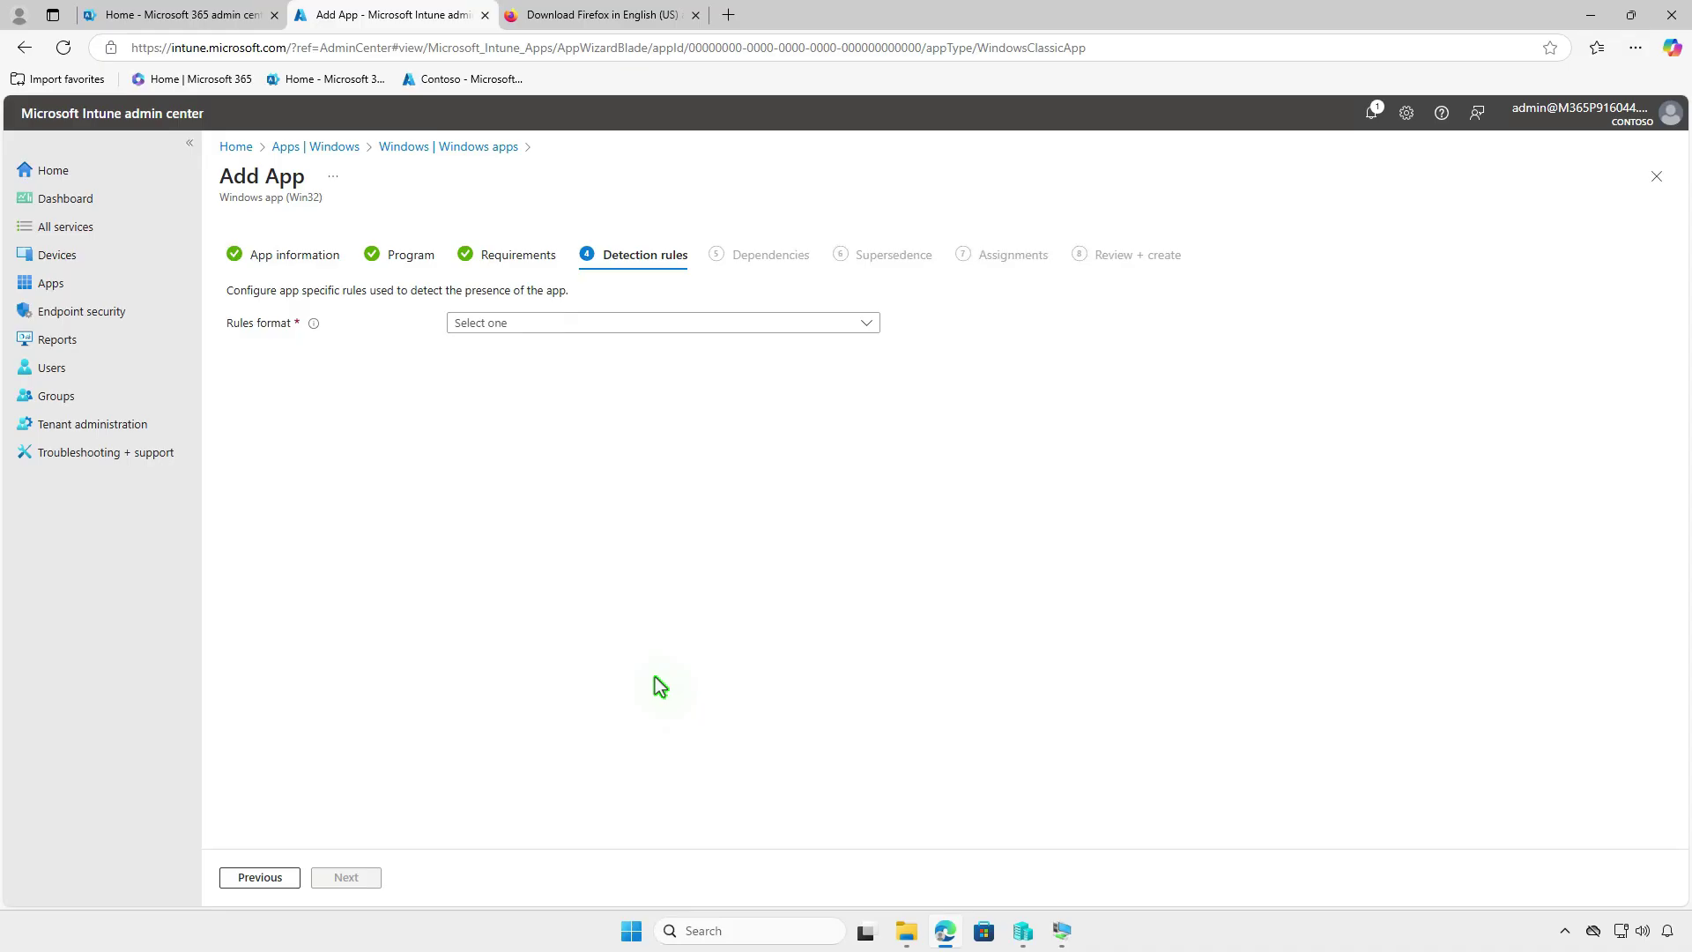
Step: Configure detection manually with an MSI rule using Firefox's prefilled product code
click(648, 322)
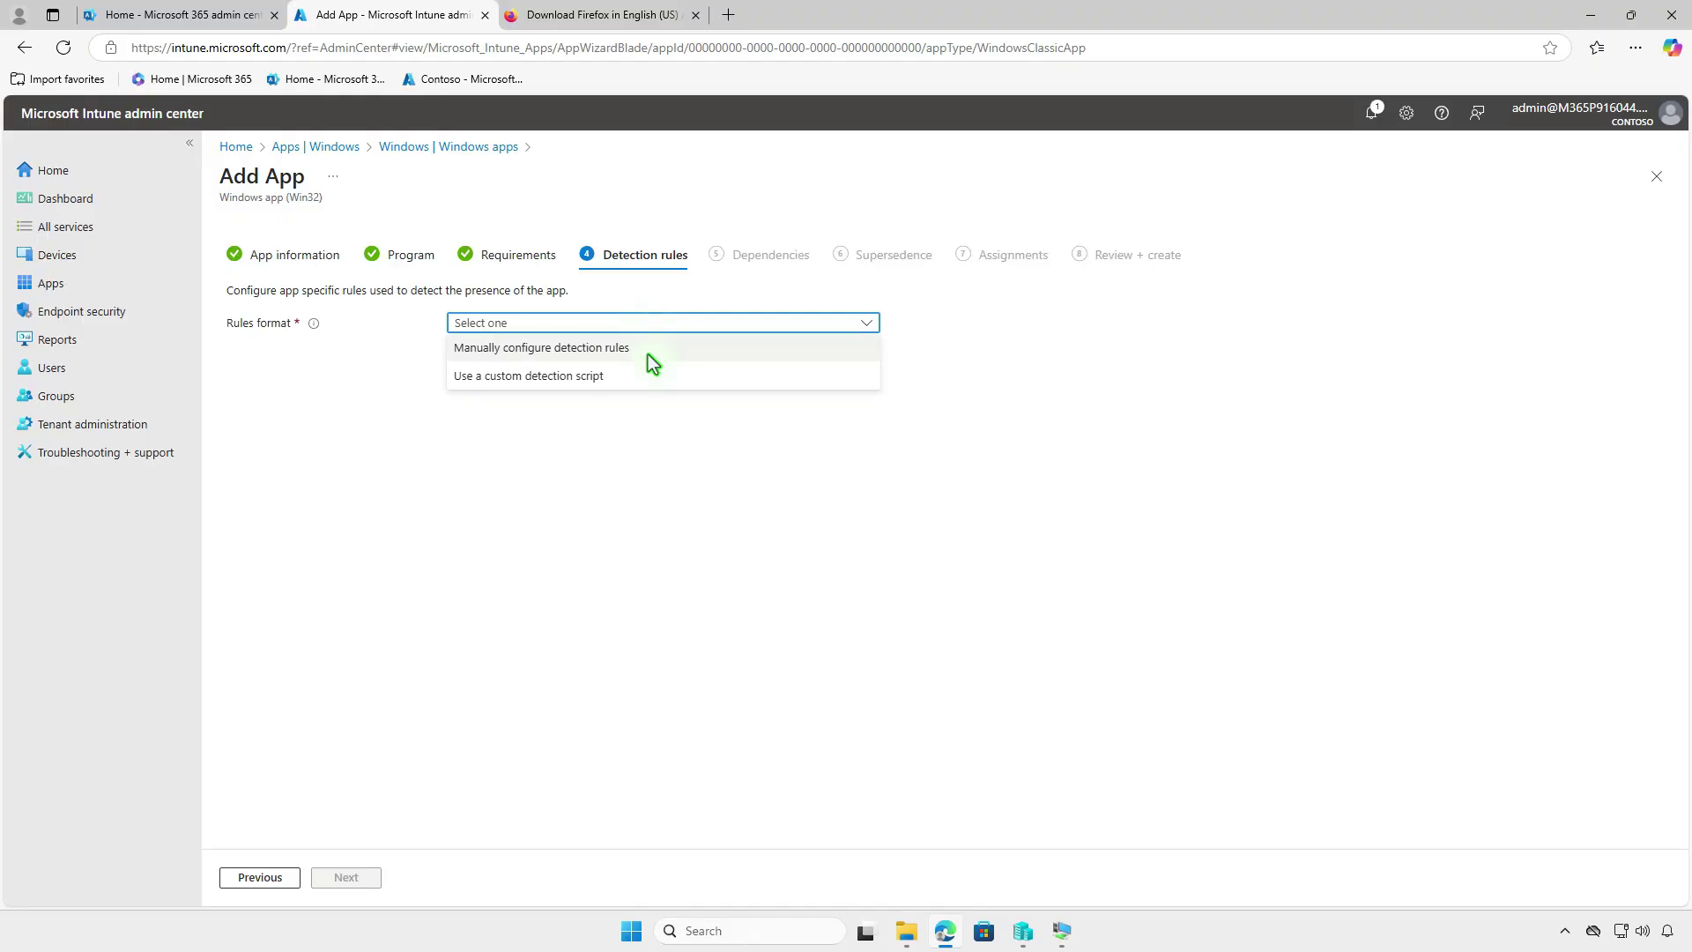
click(647, 355)
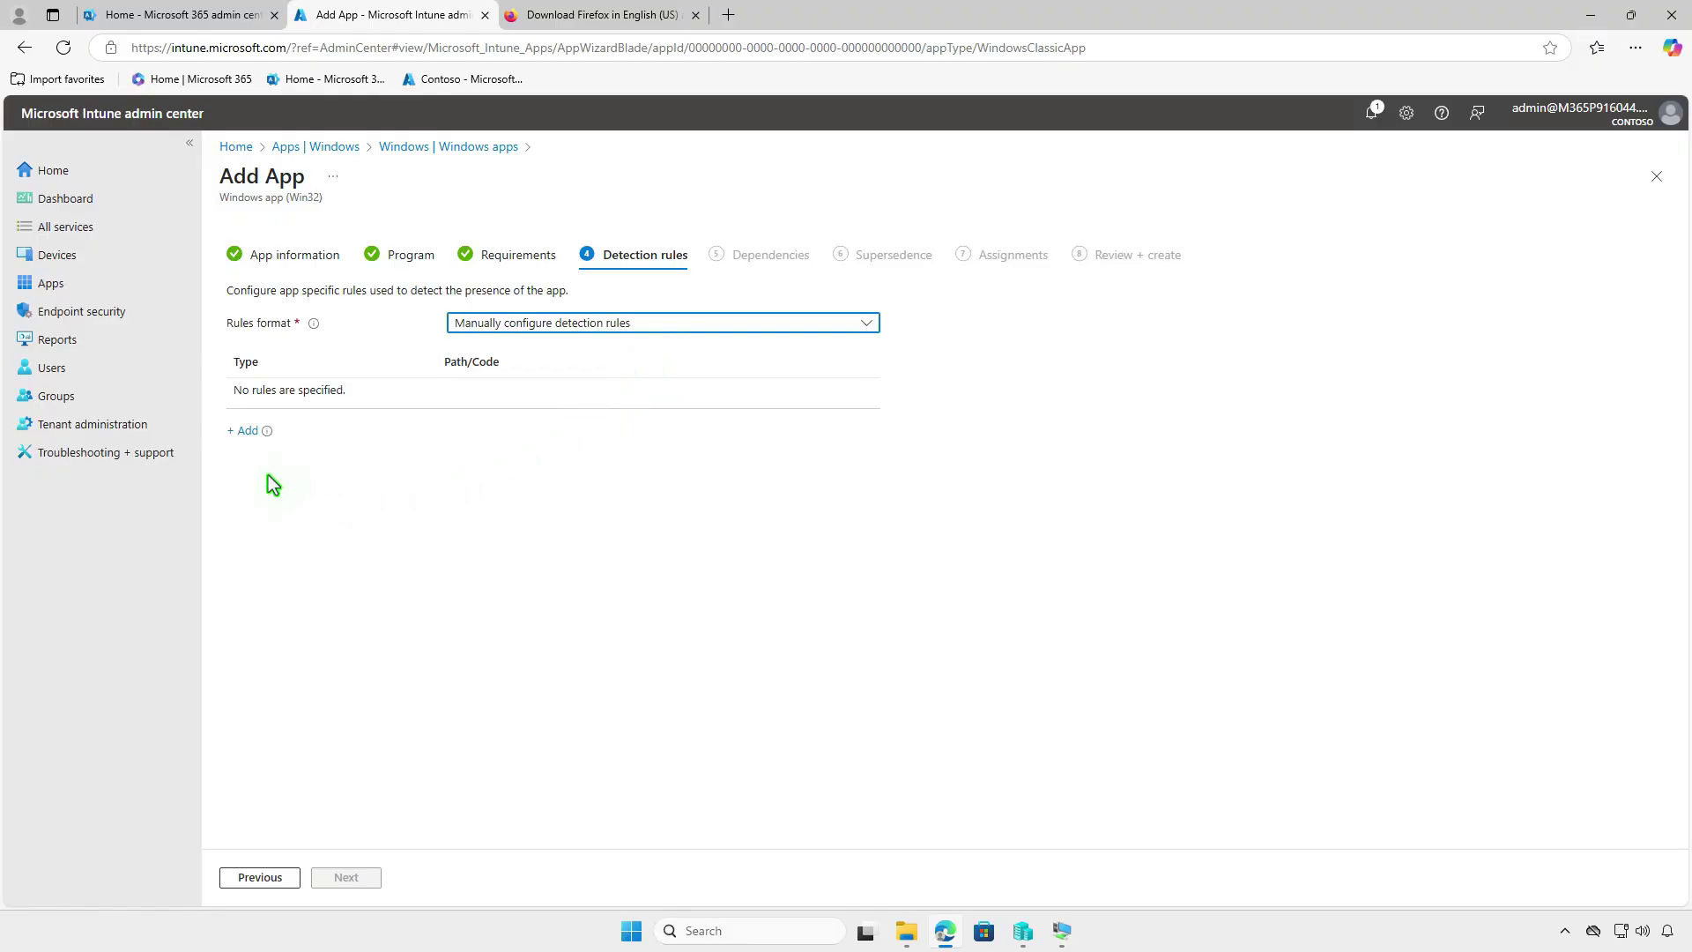
click(247, 431)
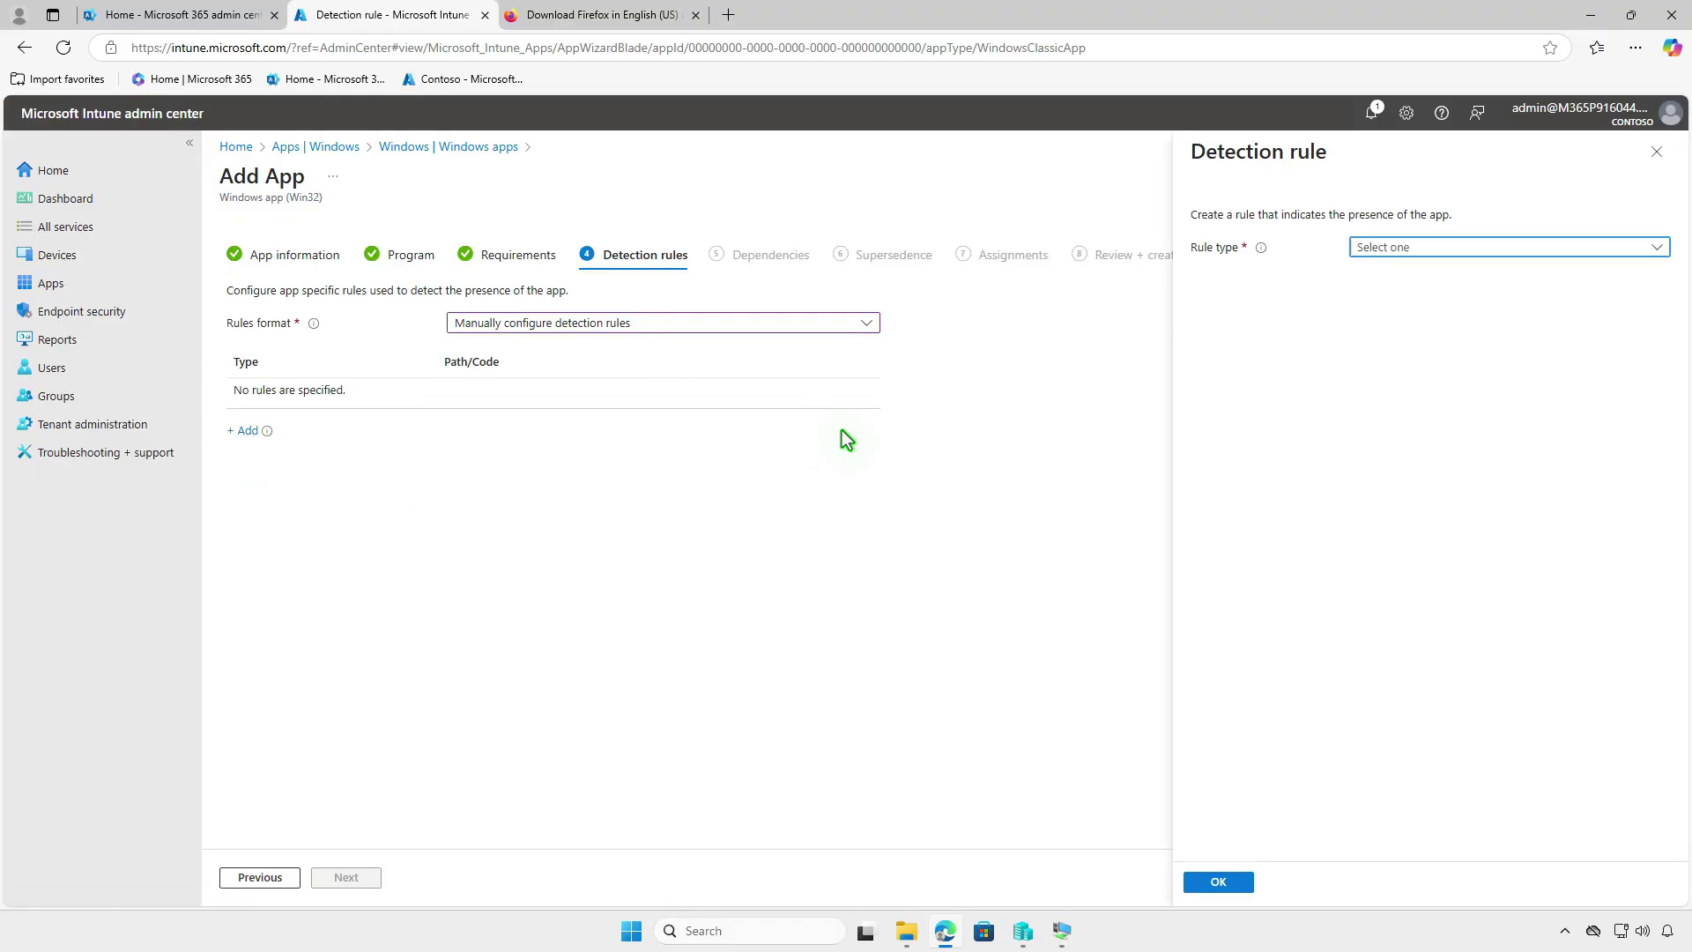
click(1478, 247)
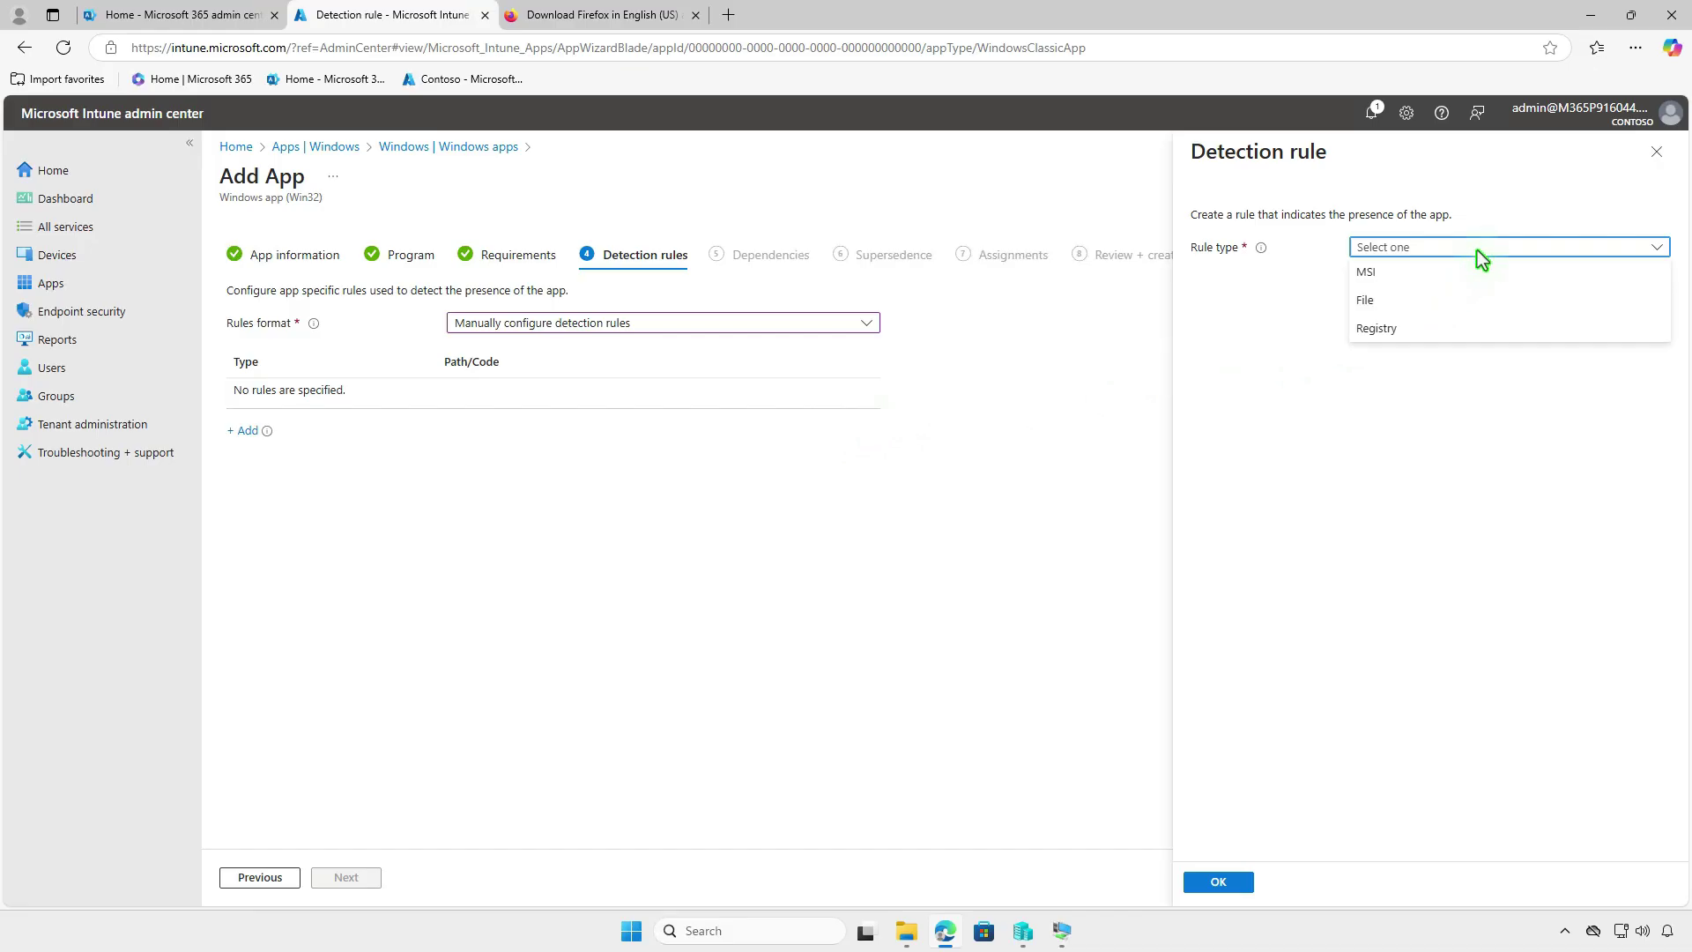
click(1479, 275)
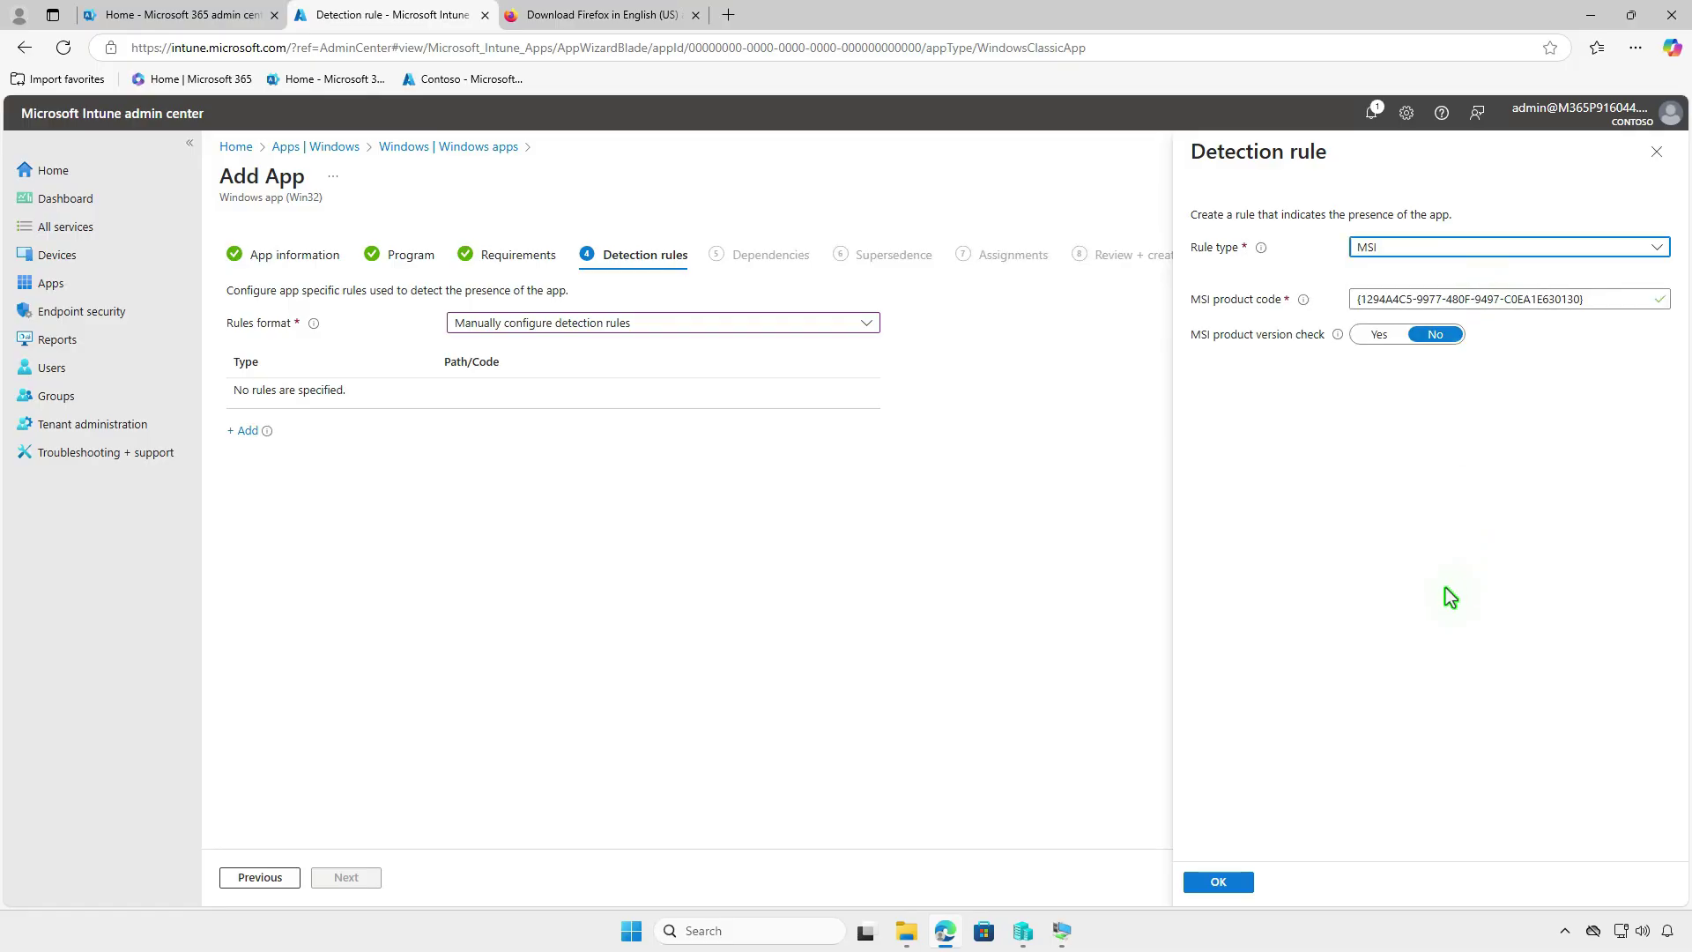
click(1244, 883)
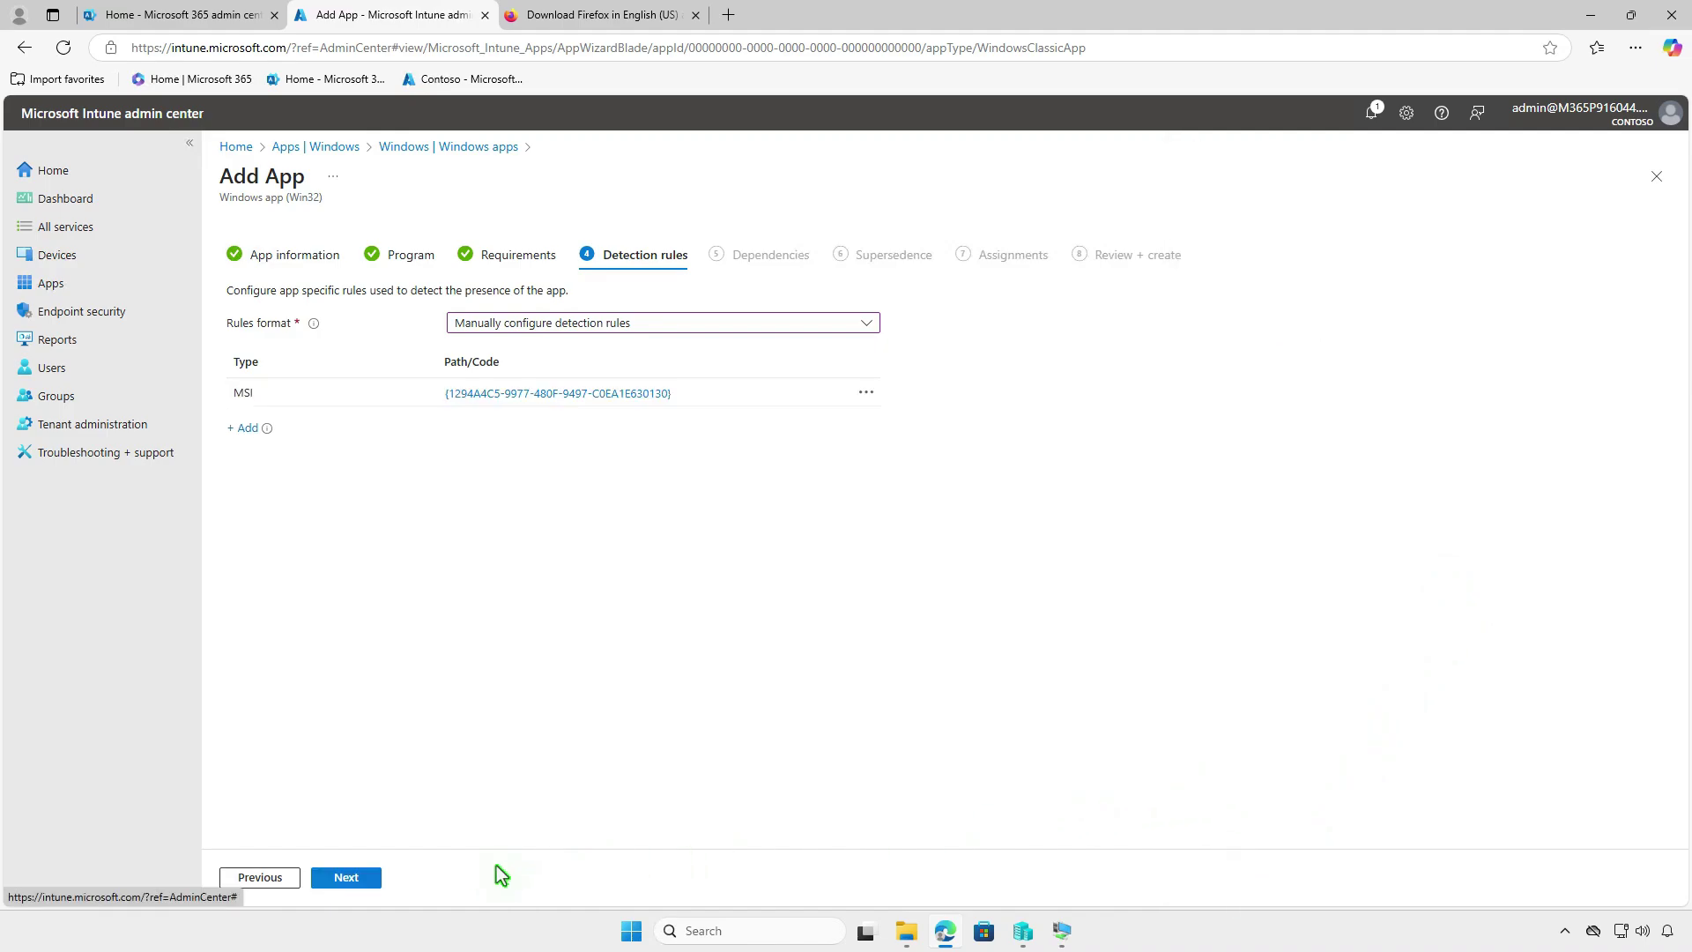
Step: Skip Dependencies and Supersedence without adding anything, reaching the Assignments step
click(346, 878)
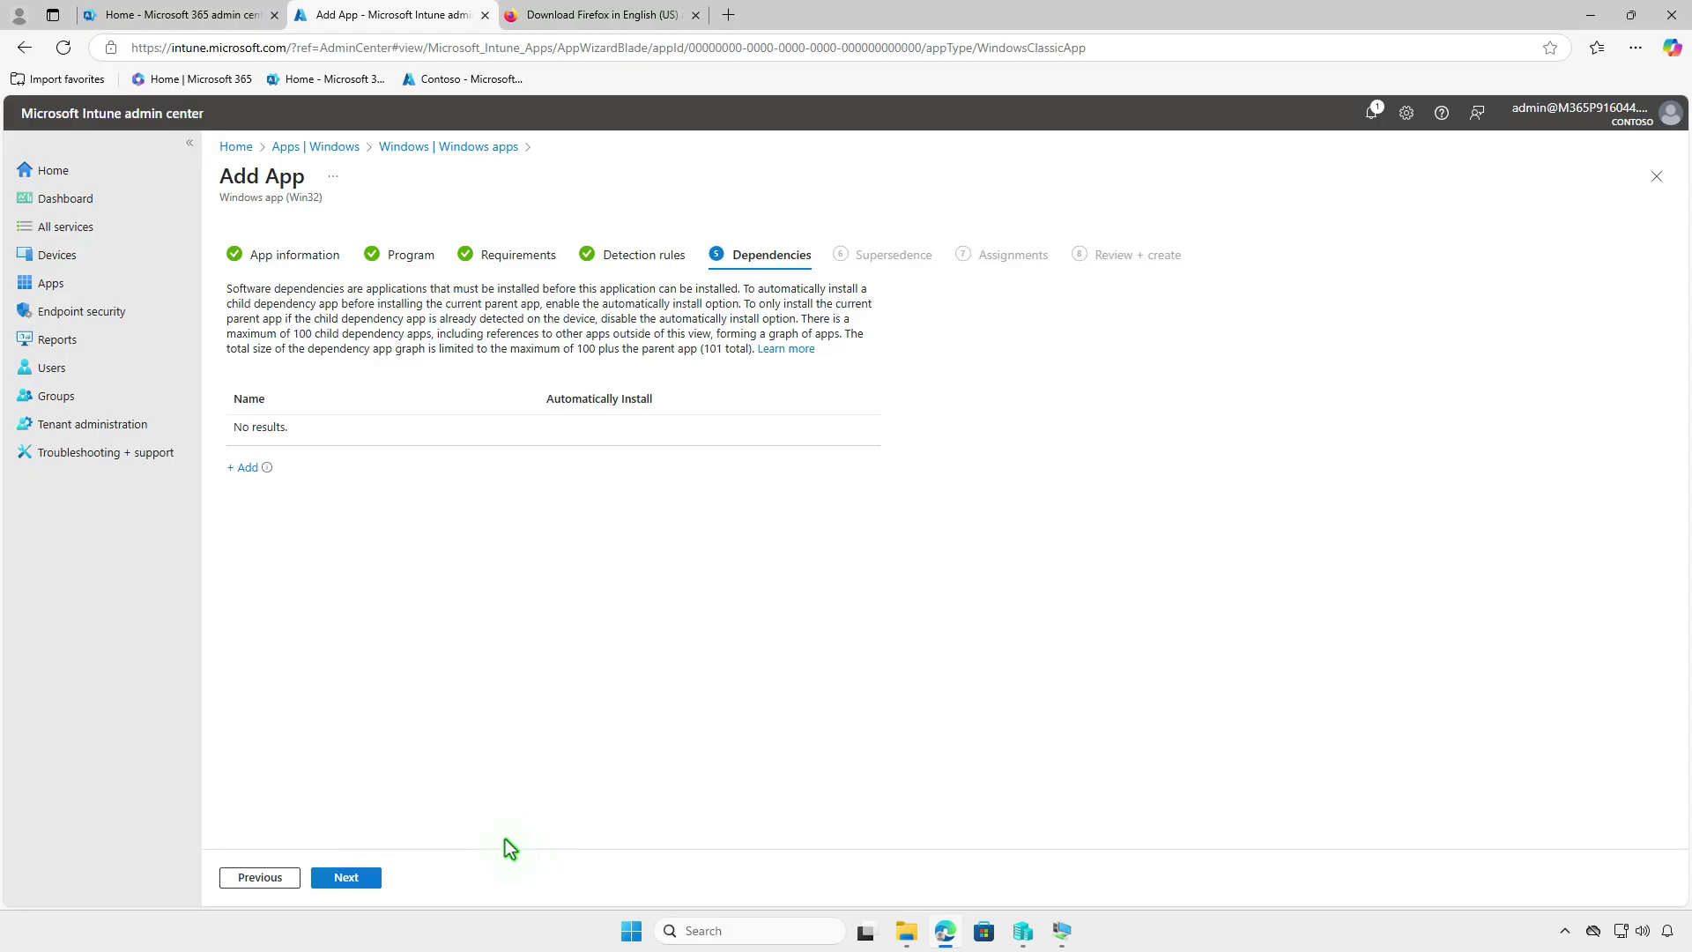
click(346, 878)
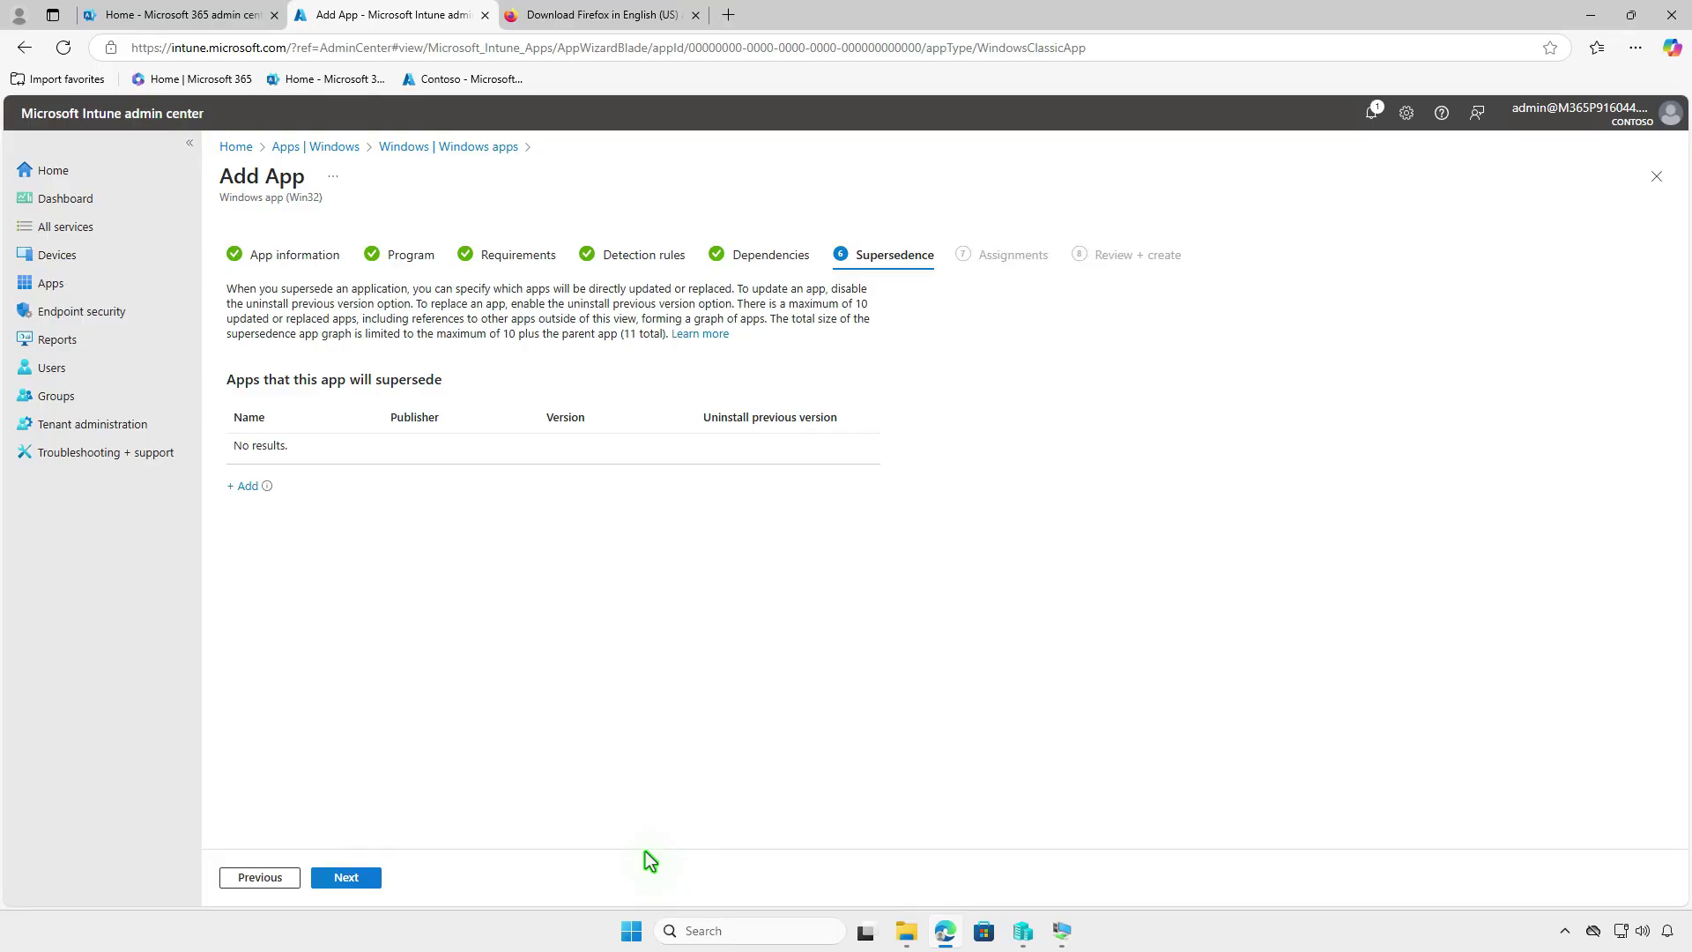
click(368, 876)
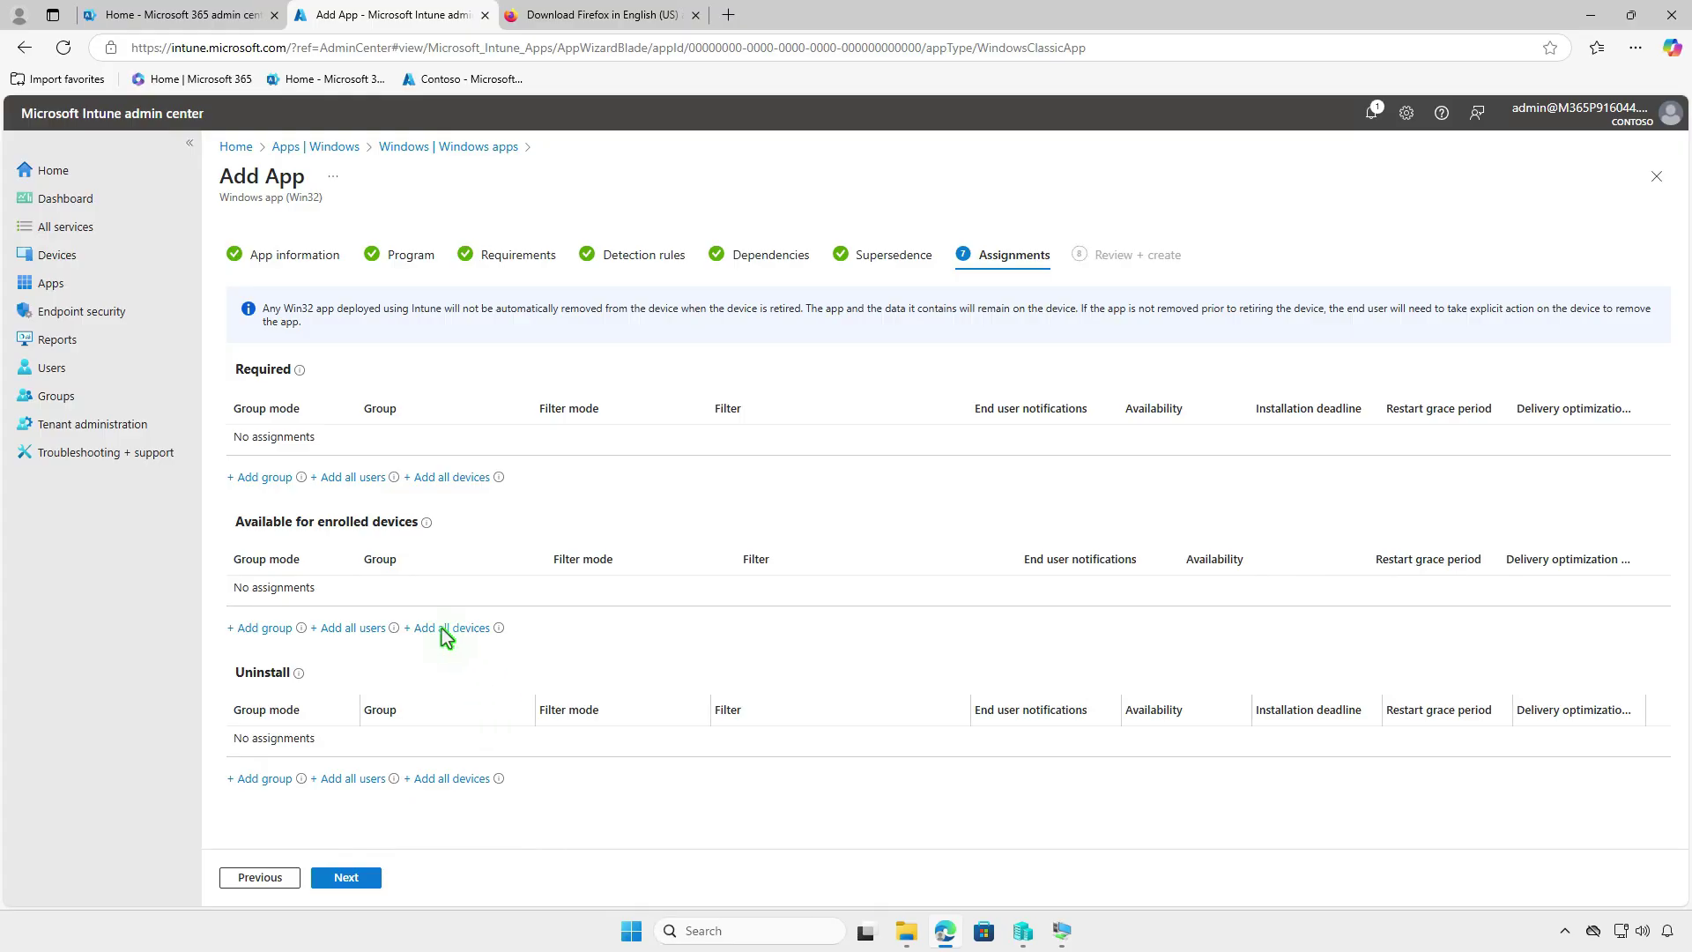
Step: Add Test_Devices under Required and review its assignment settings without changes
click(284, 485)
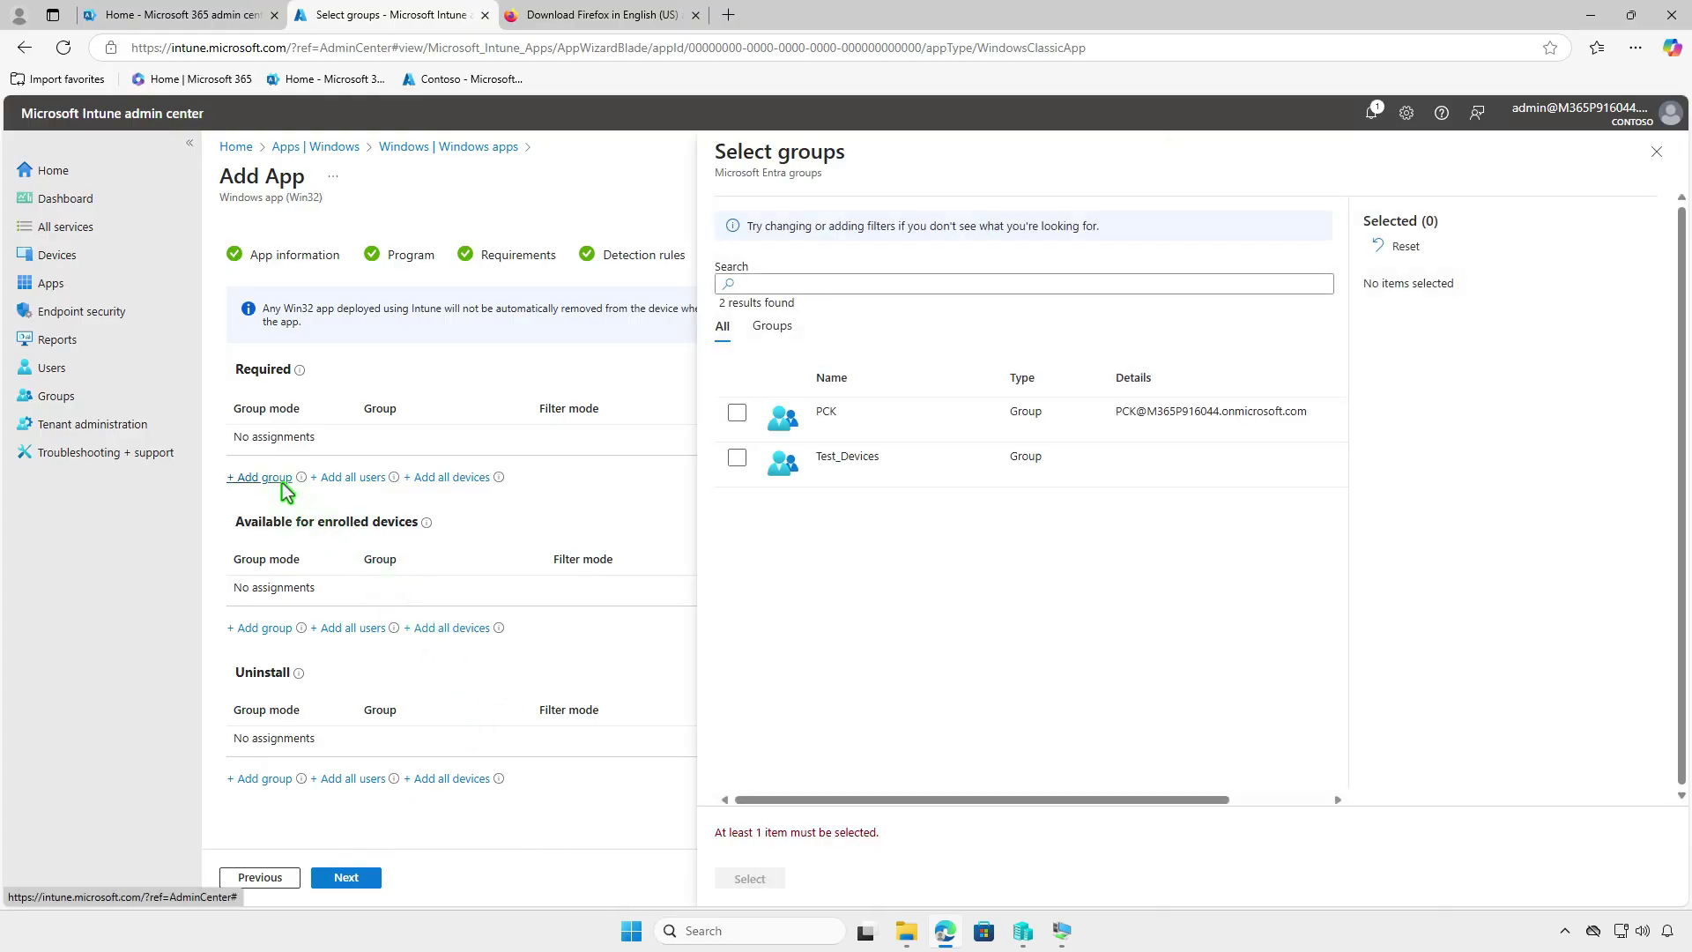
click(737, 459)
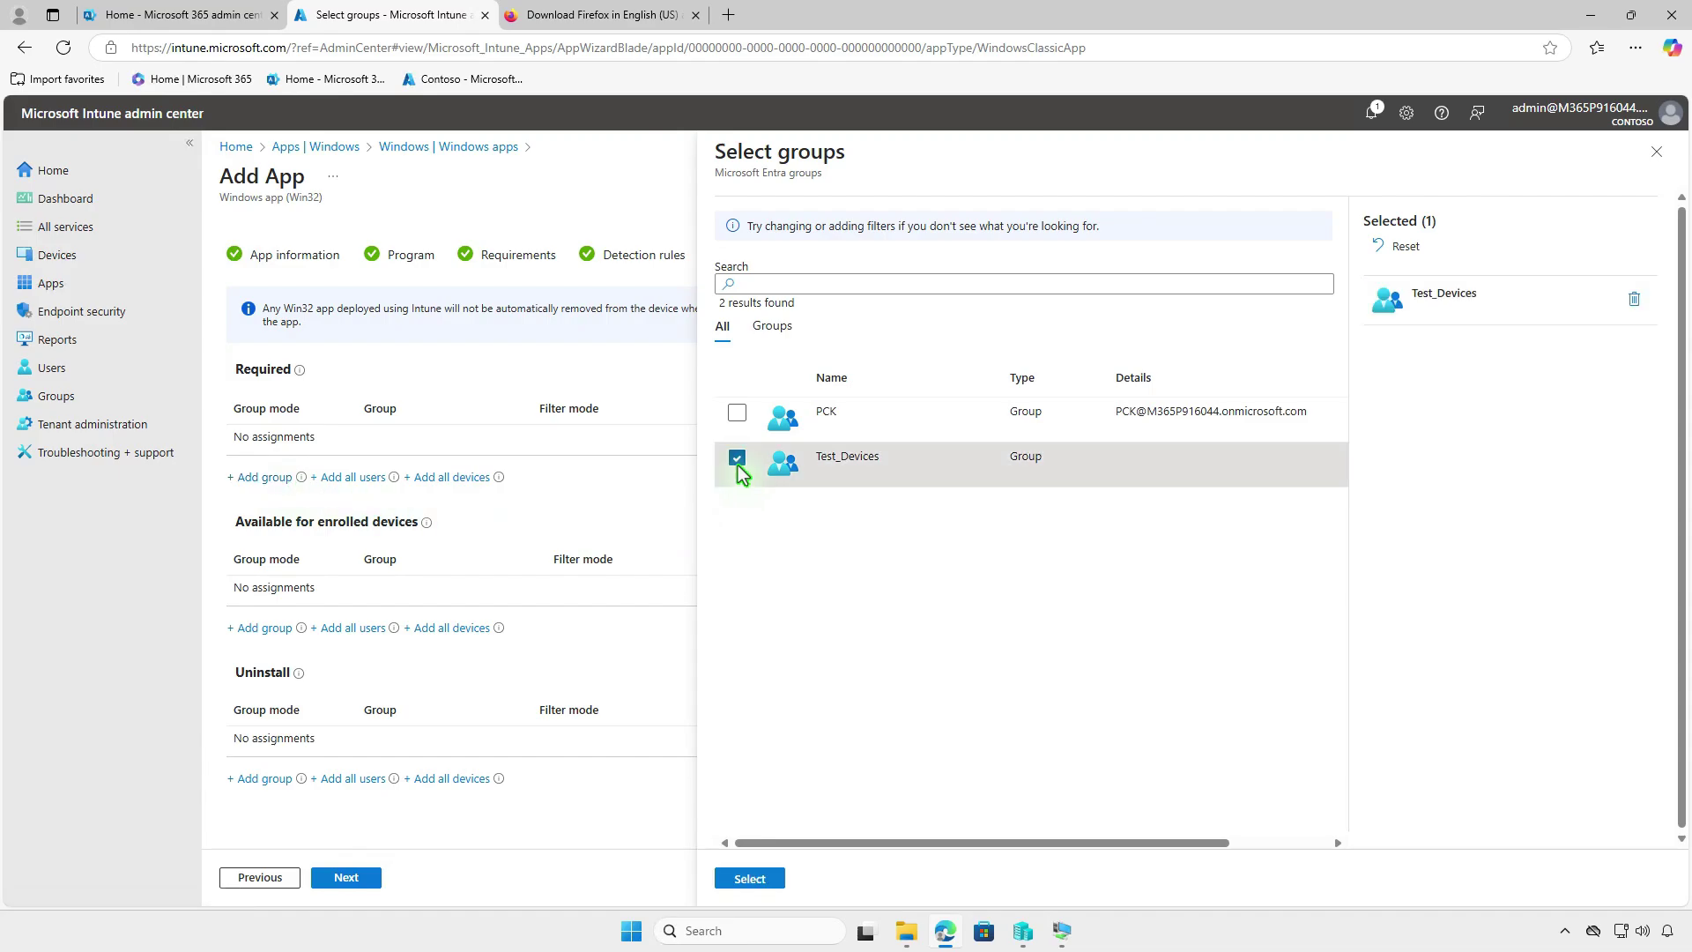
click(768, 880)
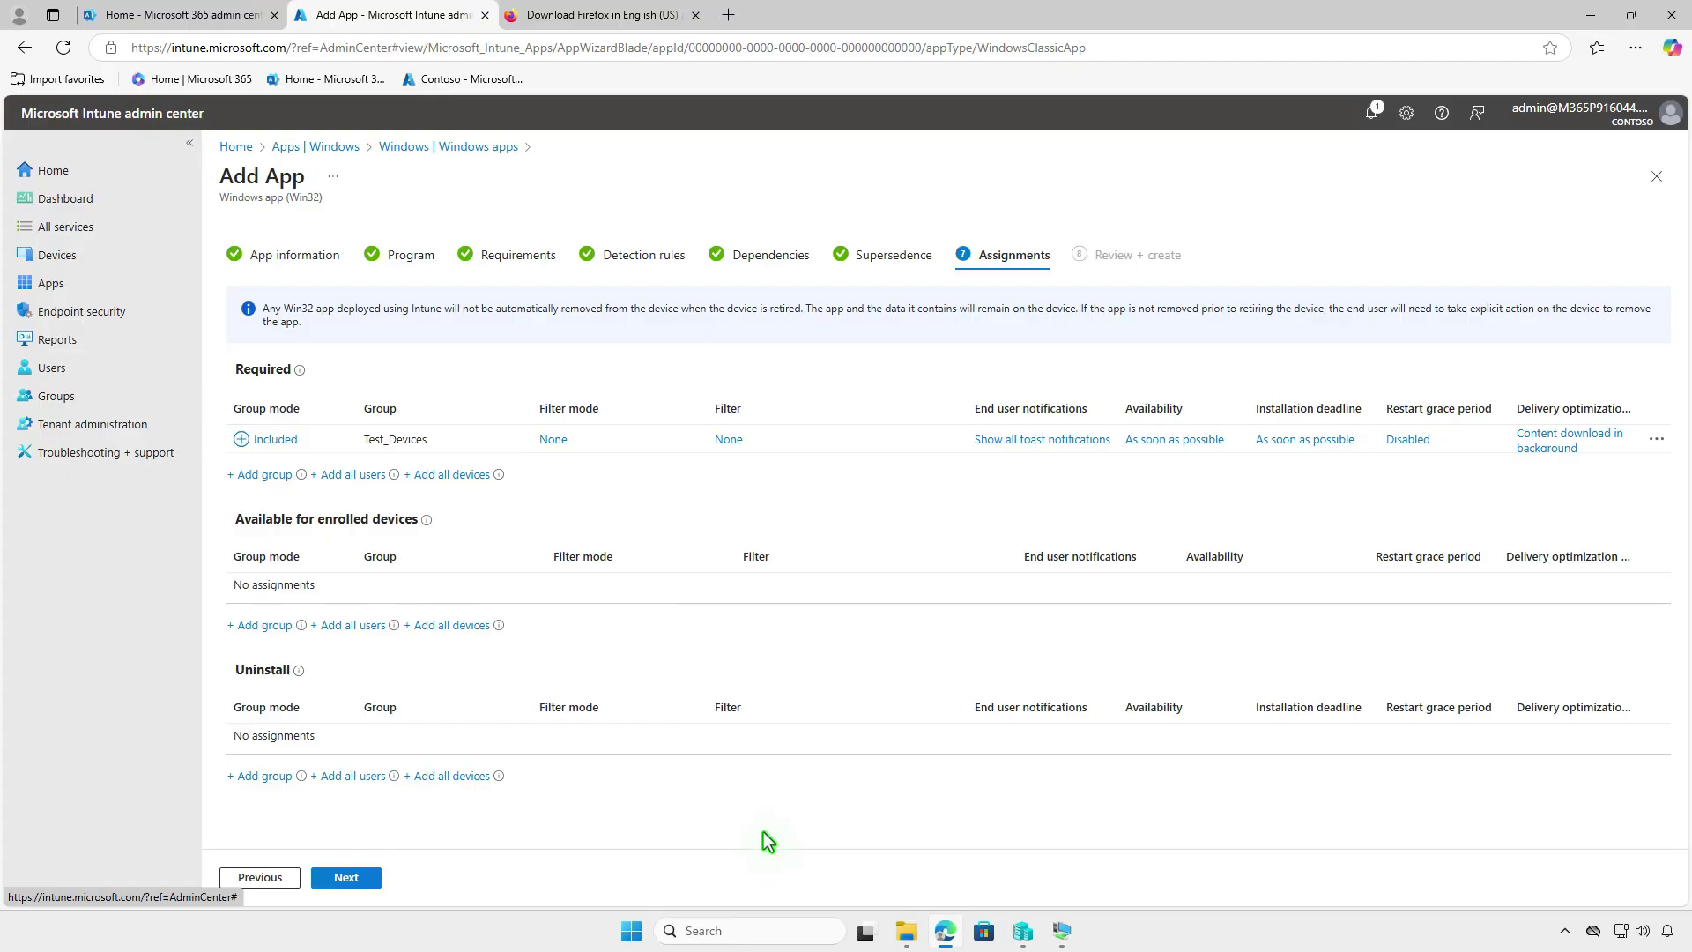
click(1092, 439)
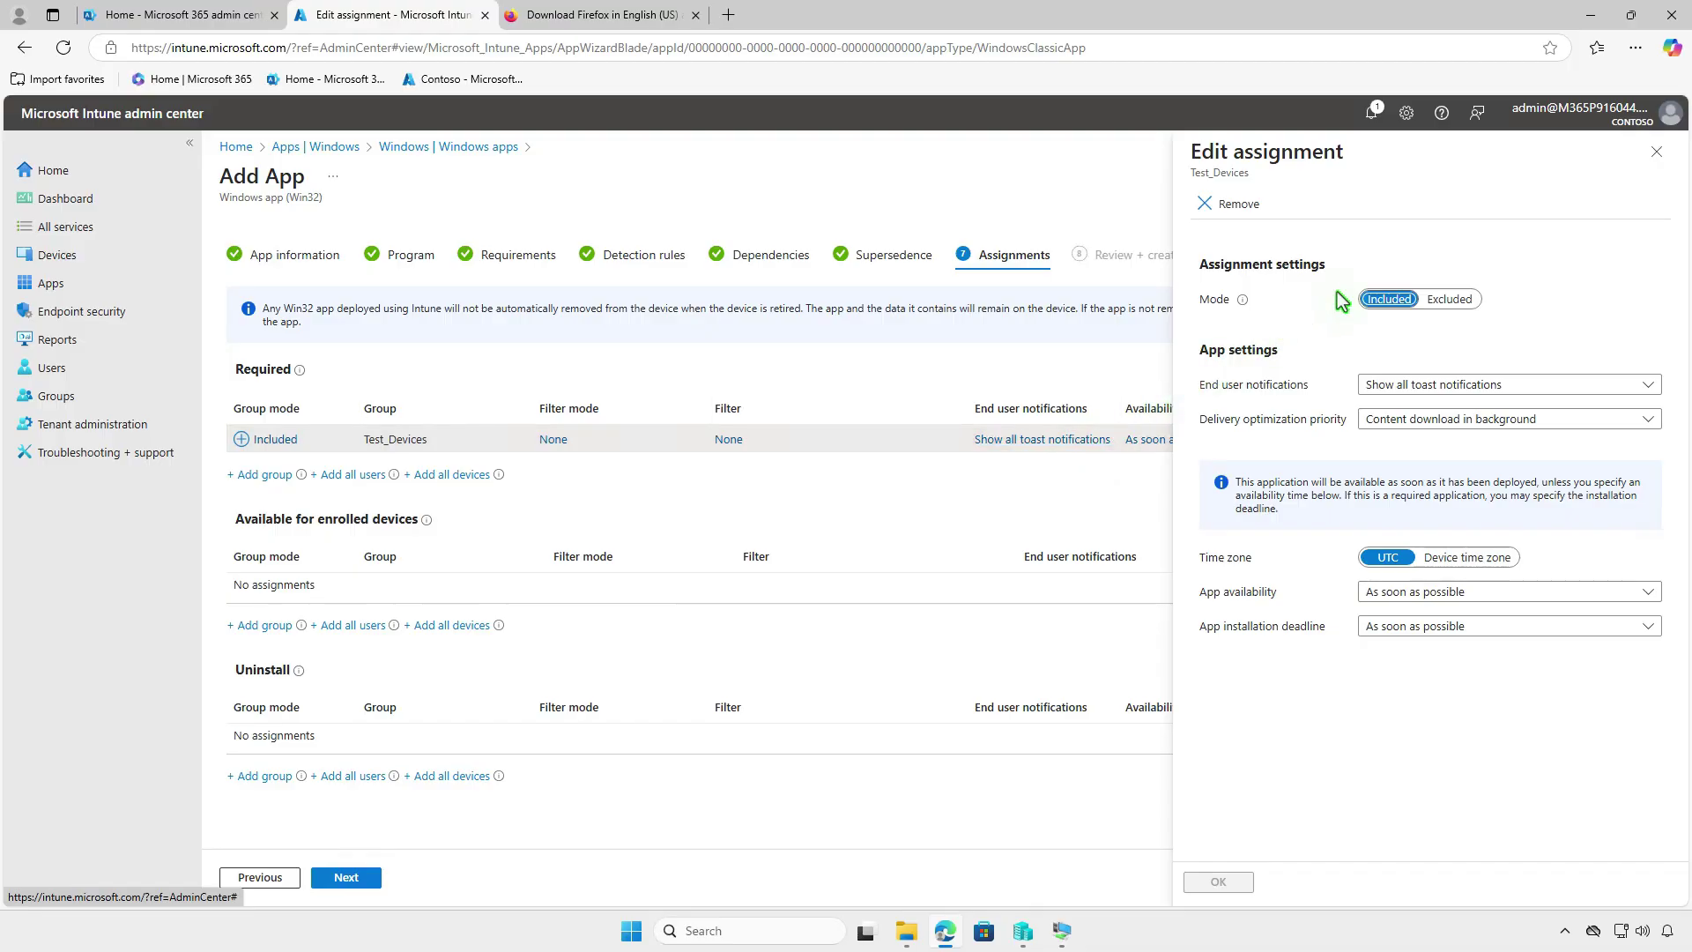
click(1656, 154)
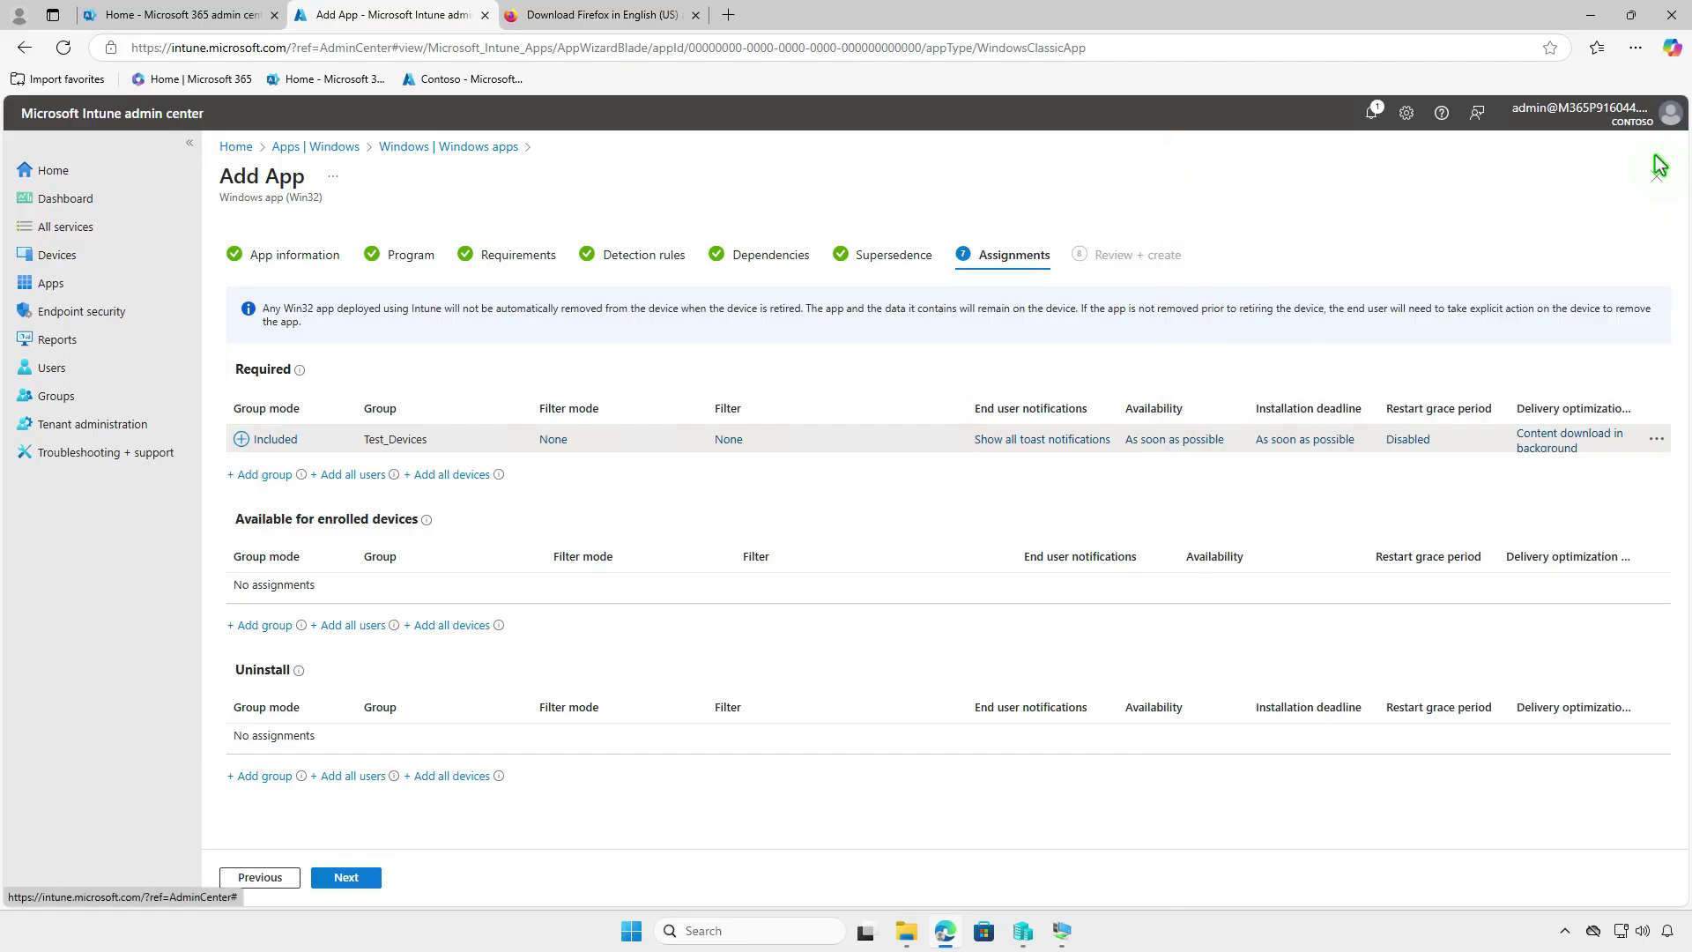
Step: Create the Mozilla Firefox 133.0.3 x64 en-US app from the review summary, then minimize Edge
click(370, 878)
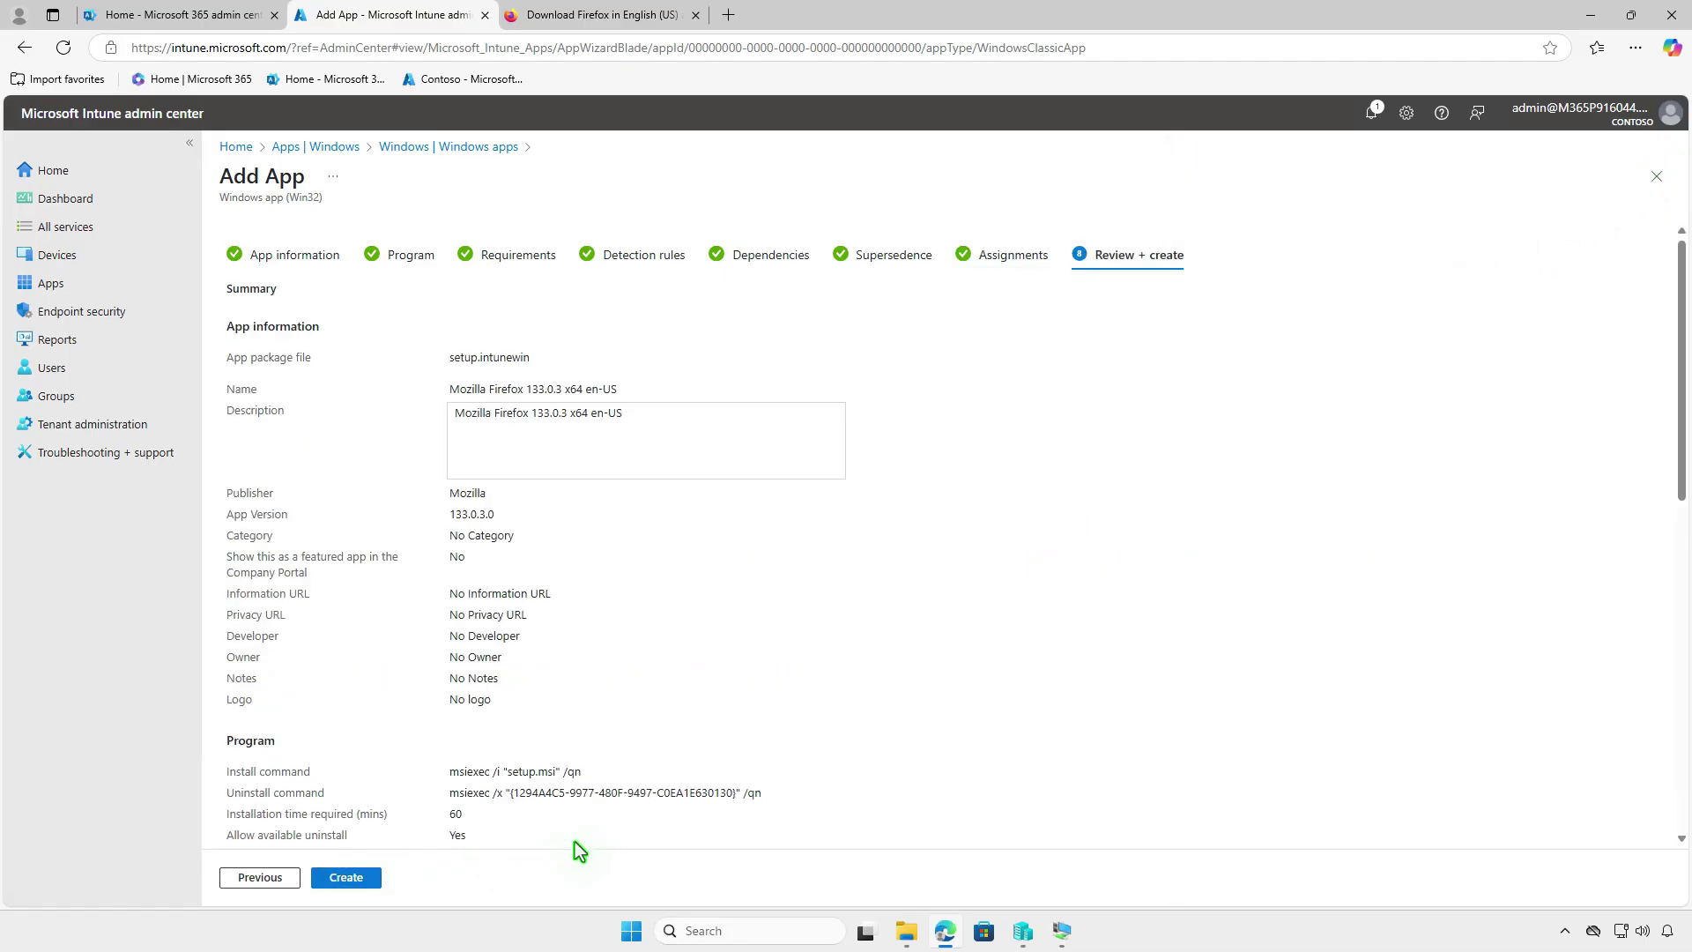
click(347, 877)
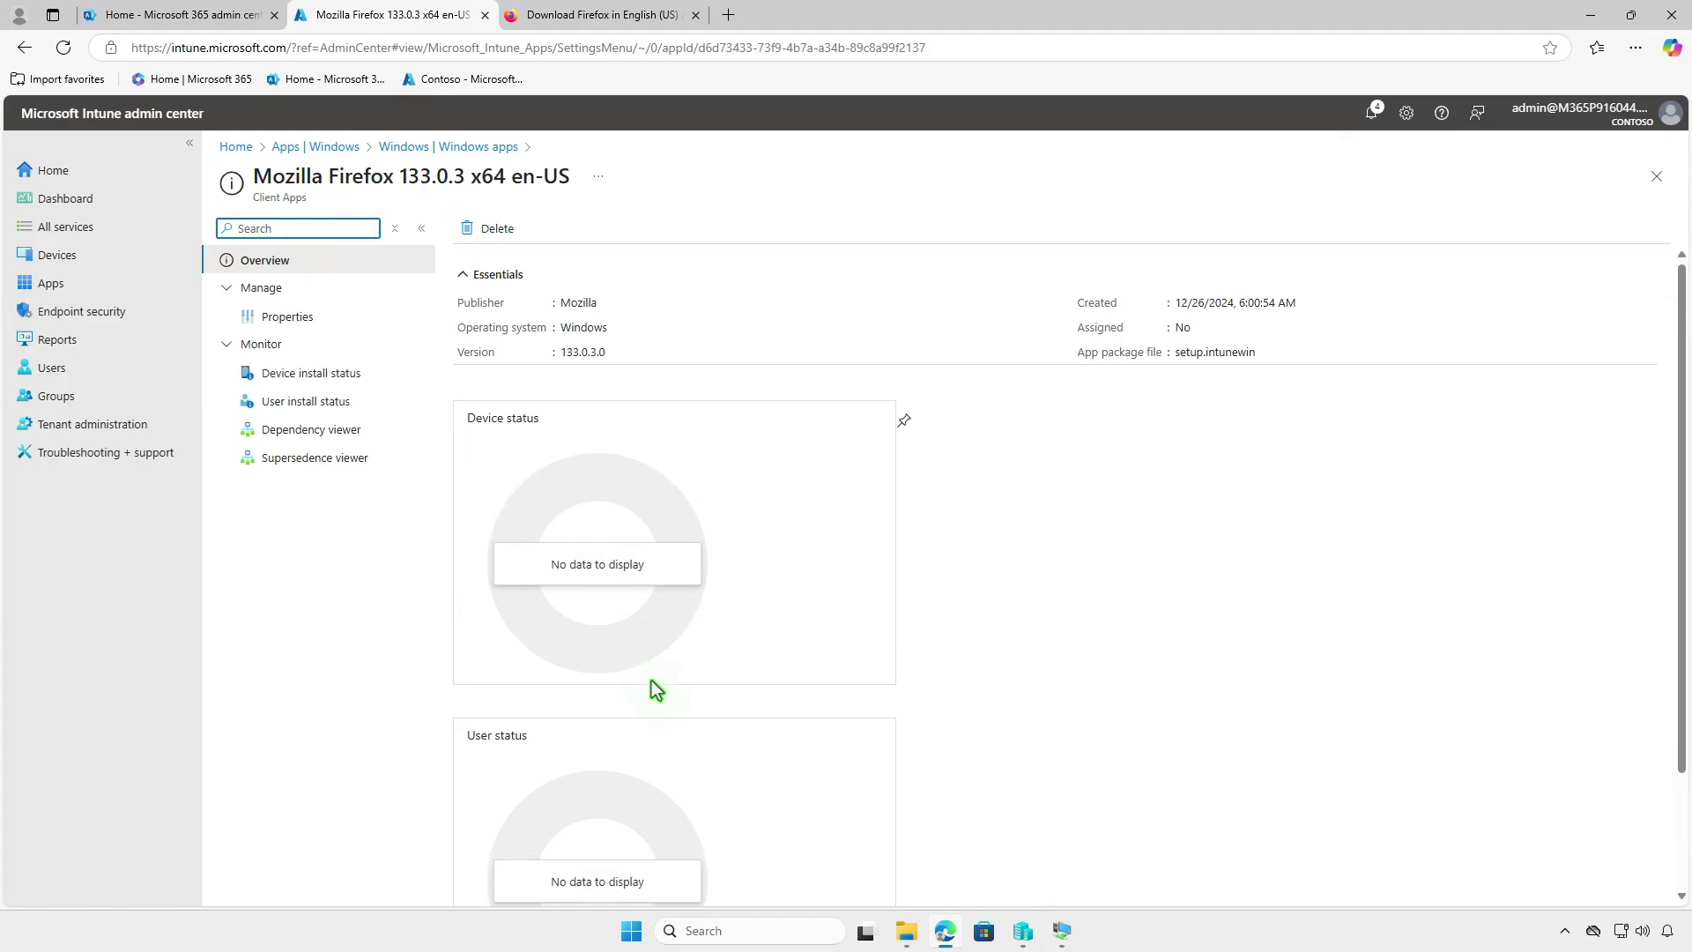
click(1592, 17)
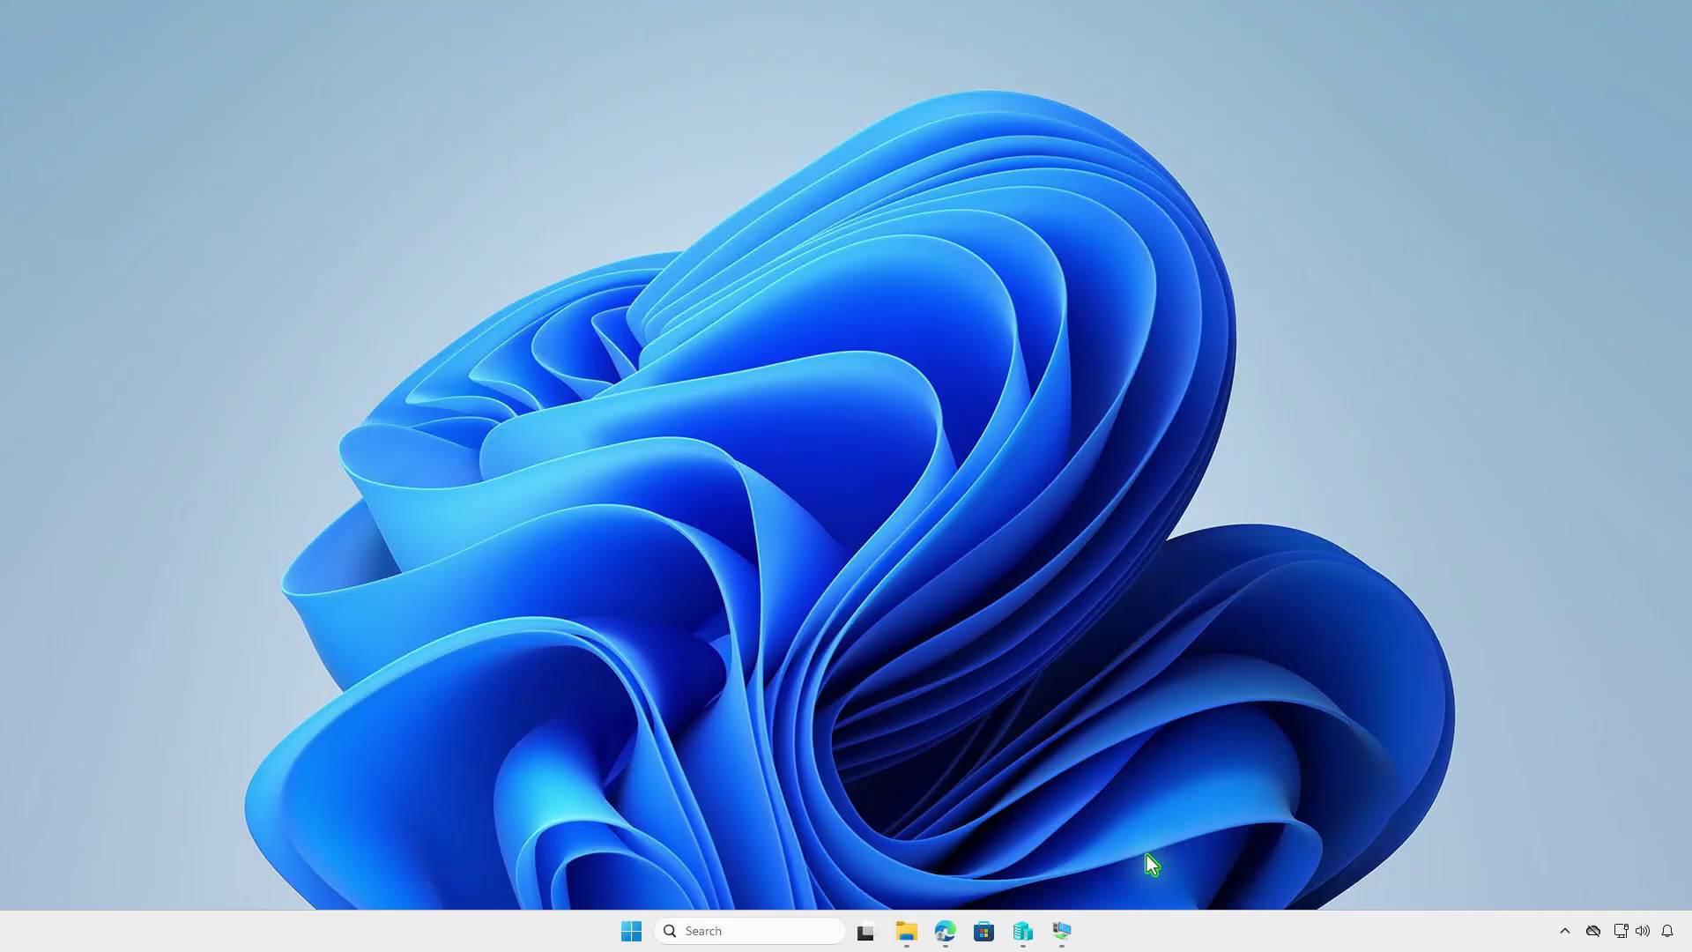
Step: On the test VM, refresh Programs and Features and confirm Firefox (x64 en-US) 133.0.3 is installed
click(1062, 930)
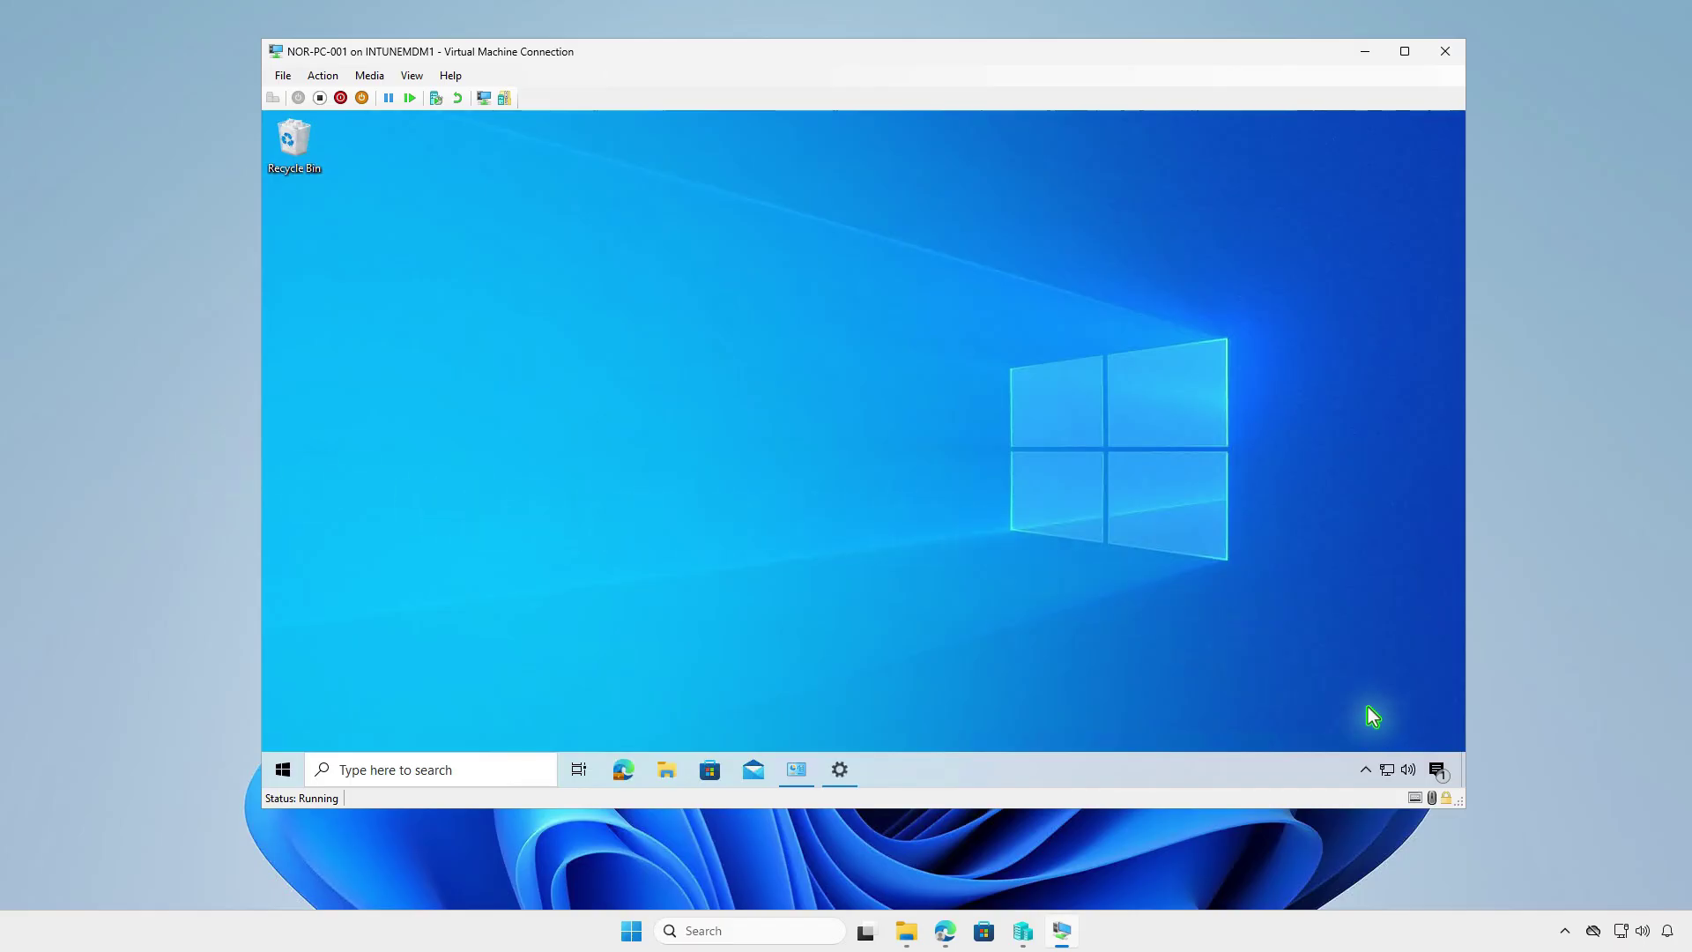
click(1437, 769)
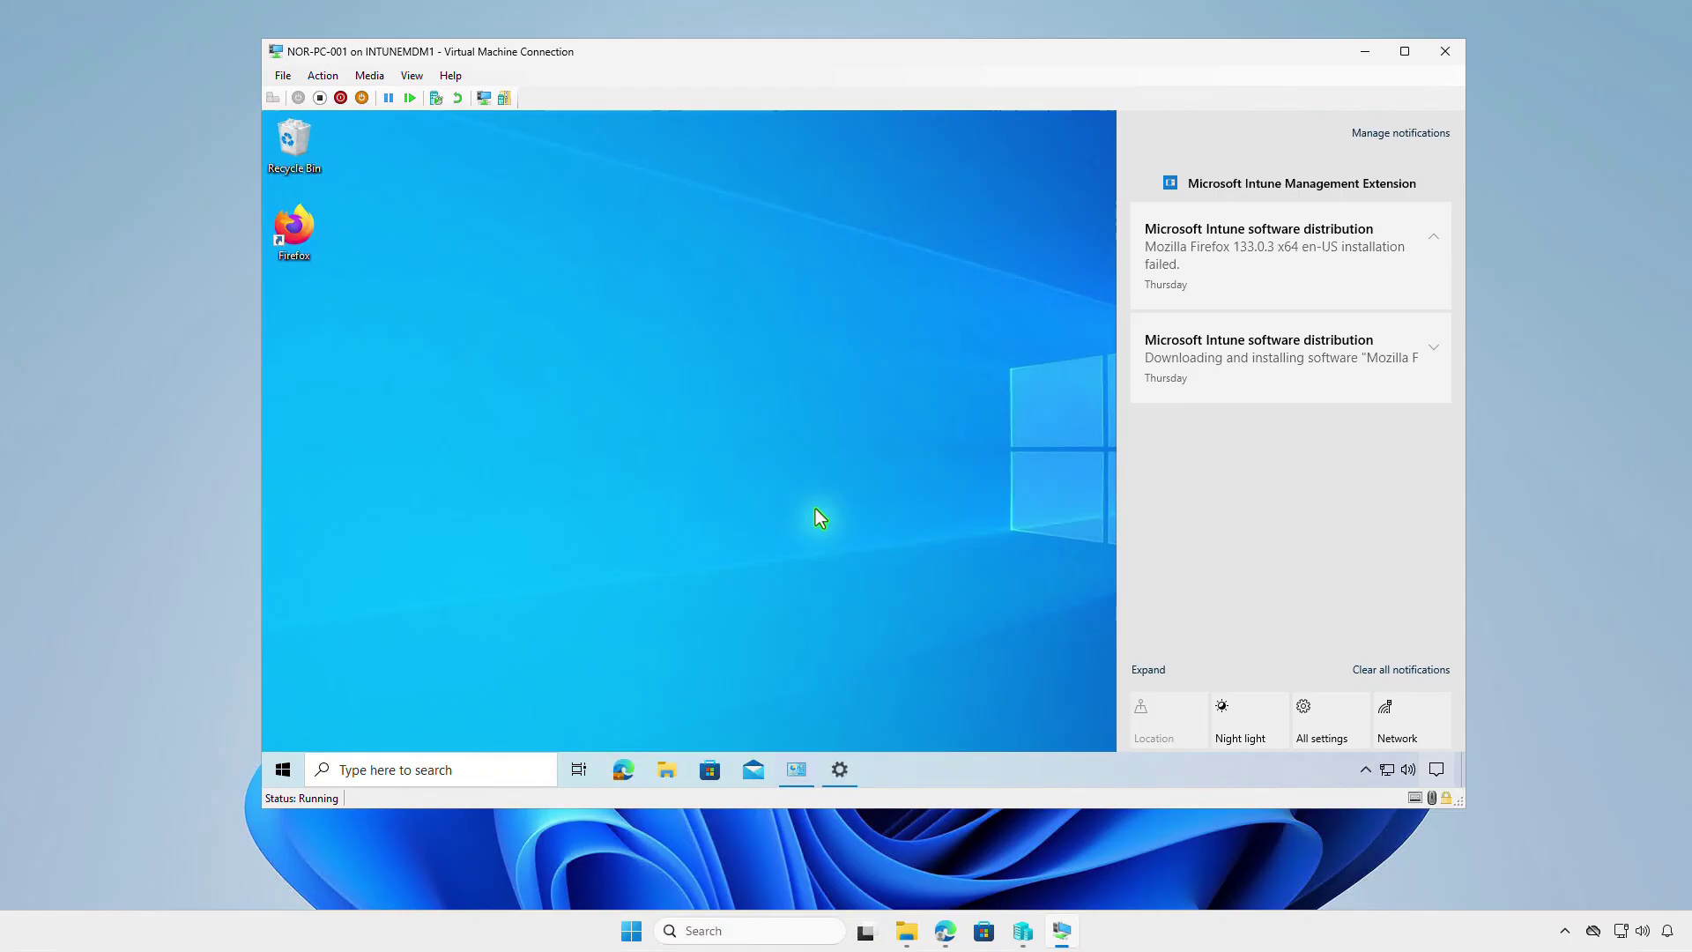
click(824, 523)
click(791, 772)
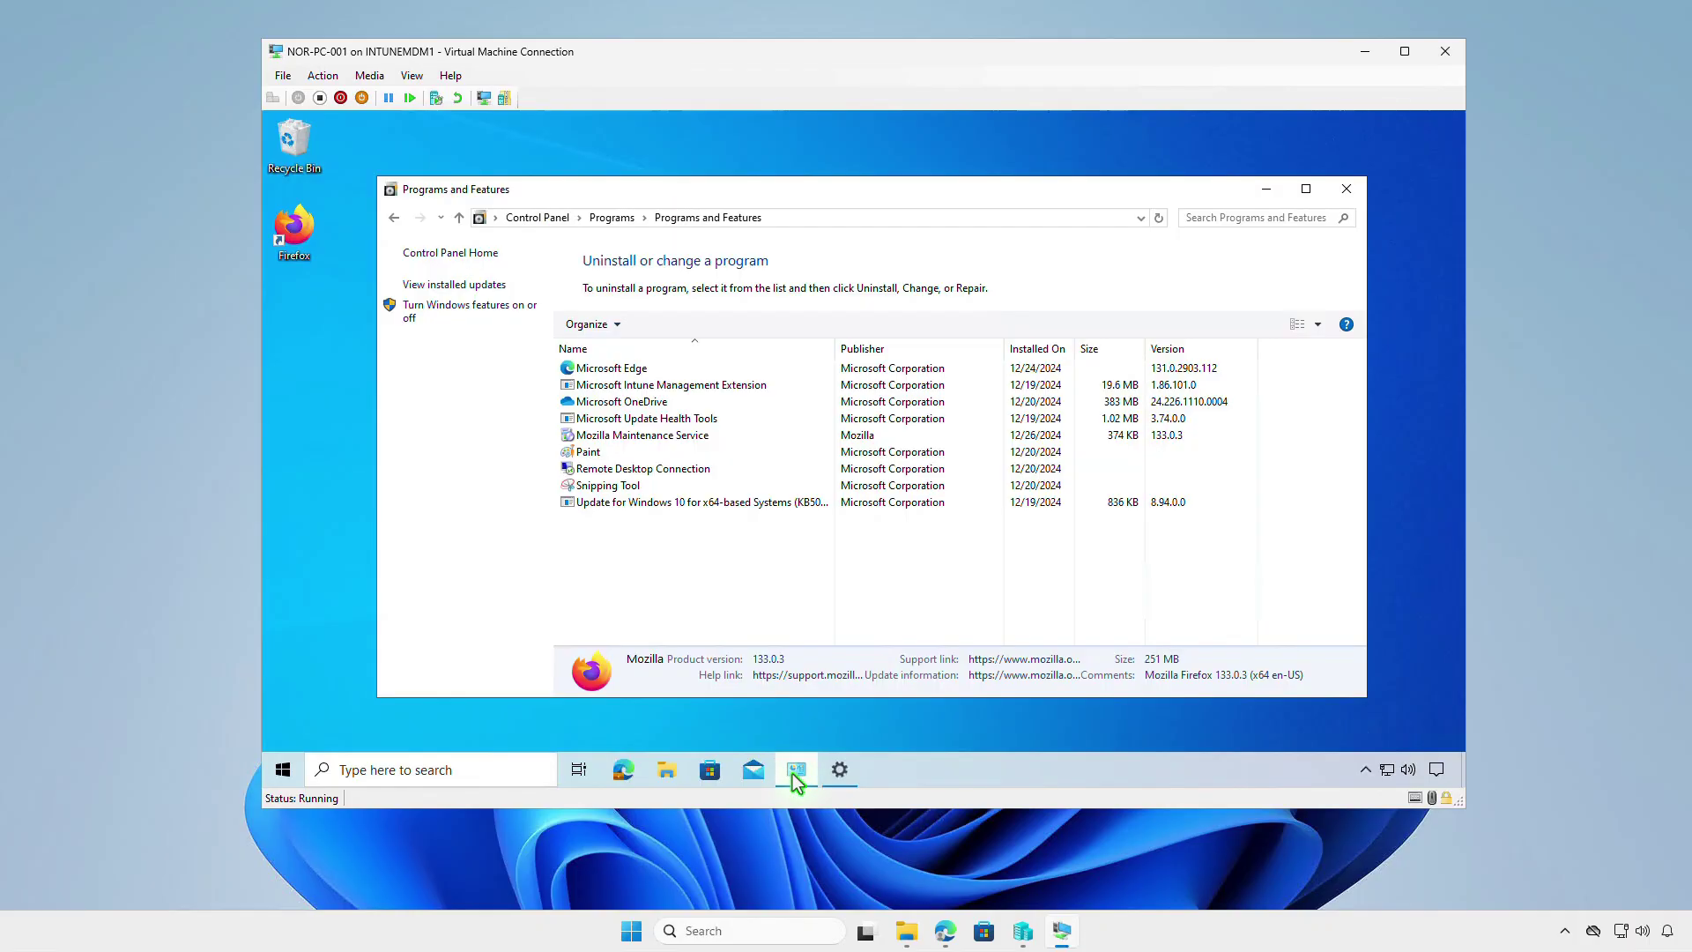
click(1163, 219)
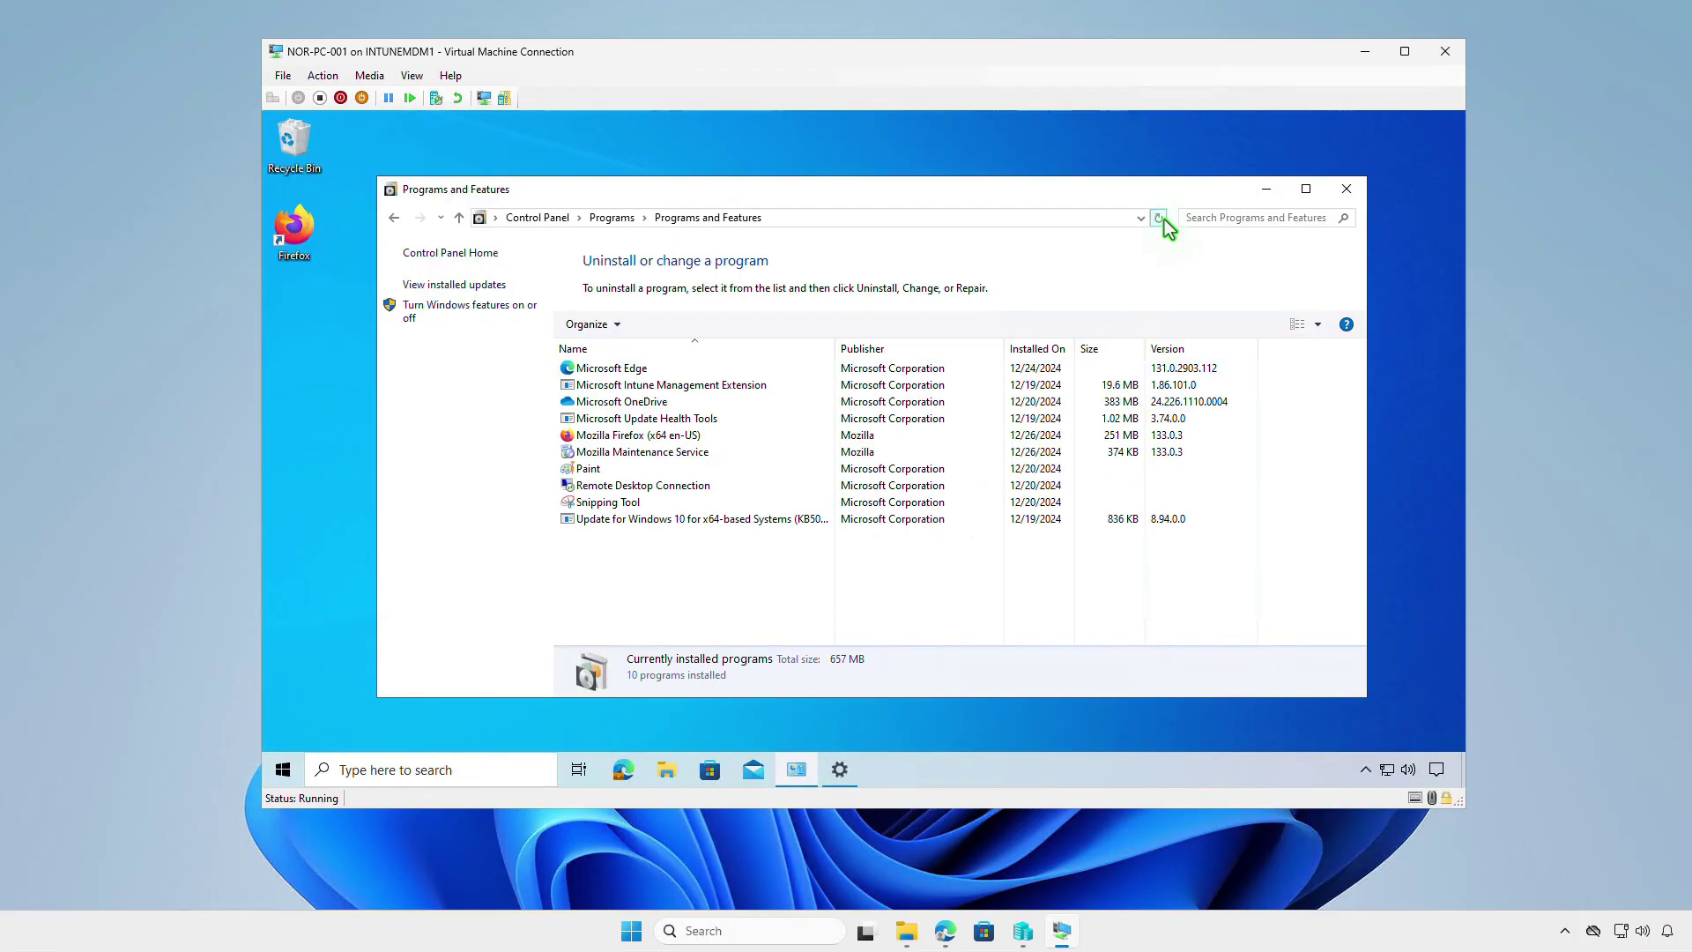
click(716, 438)
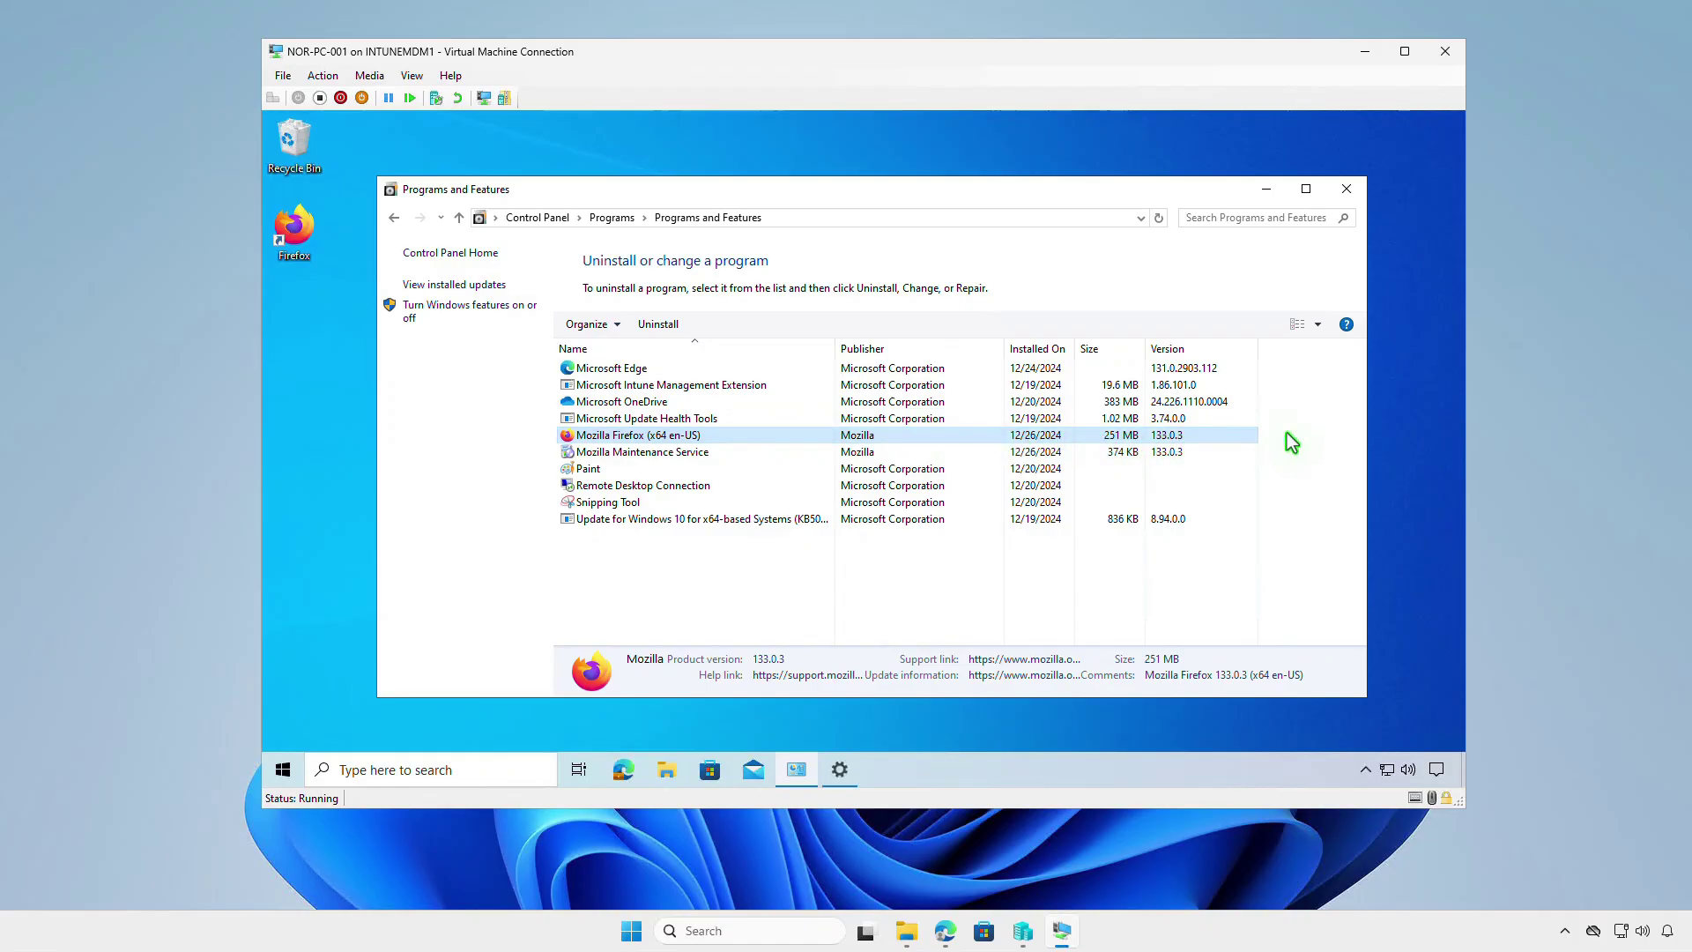
click(1364, 51)
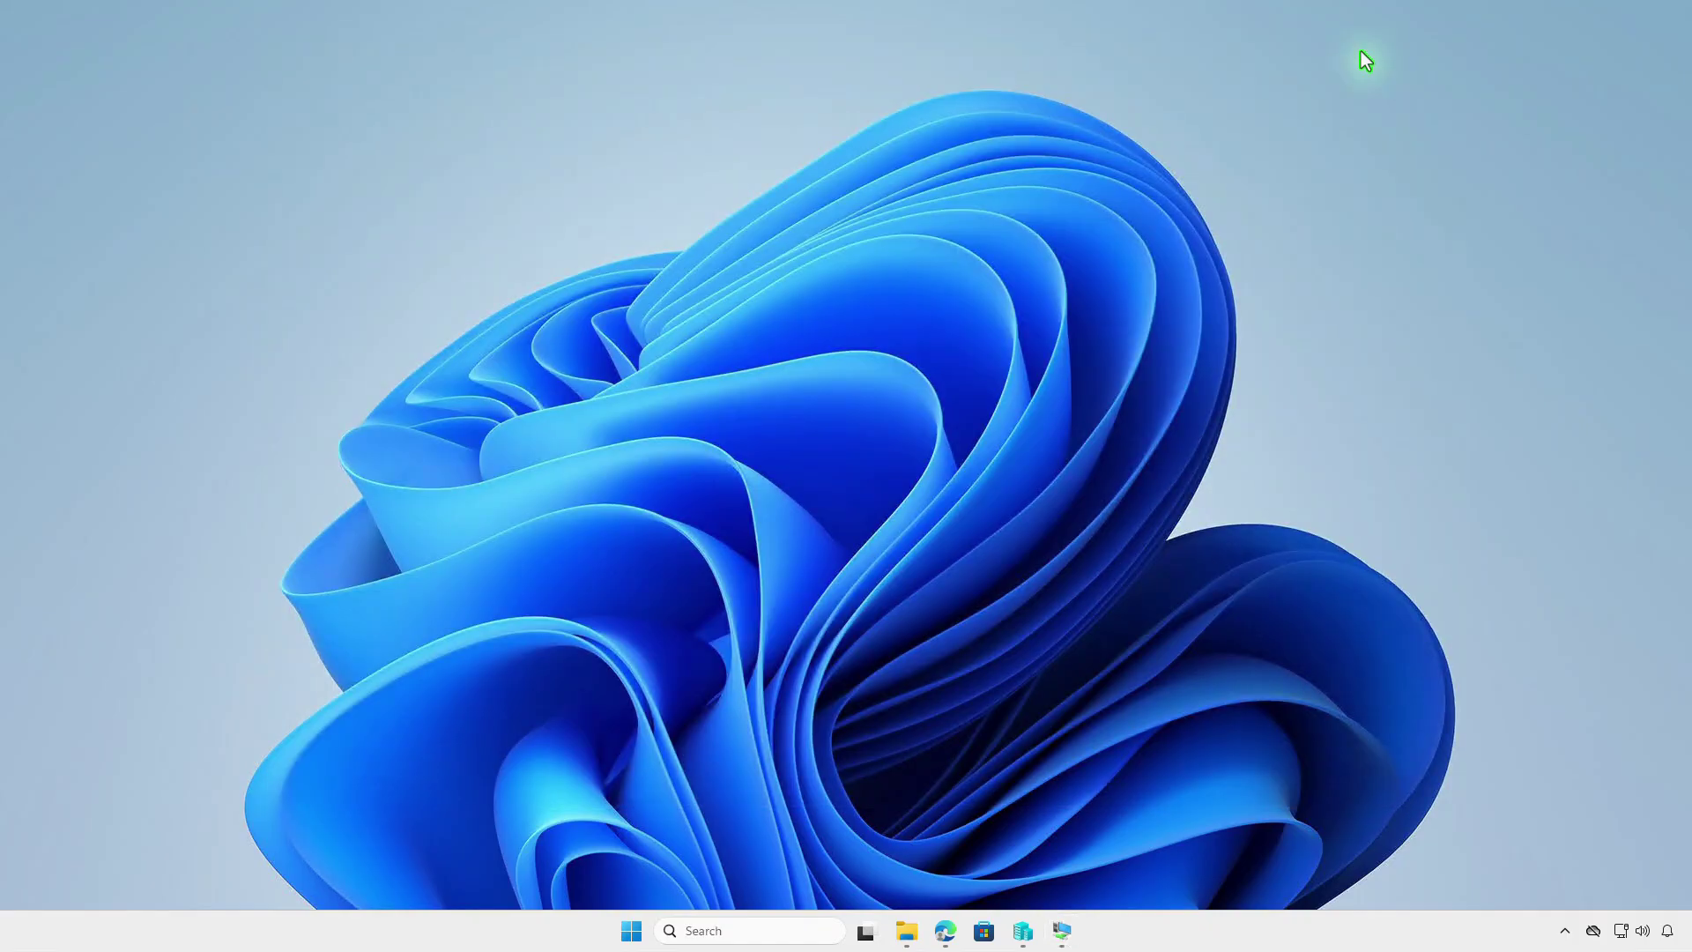
click(944, 931)
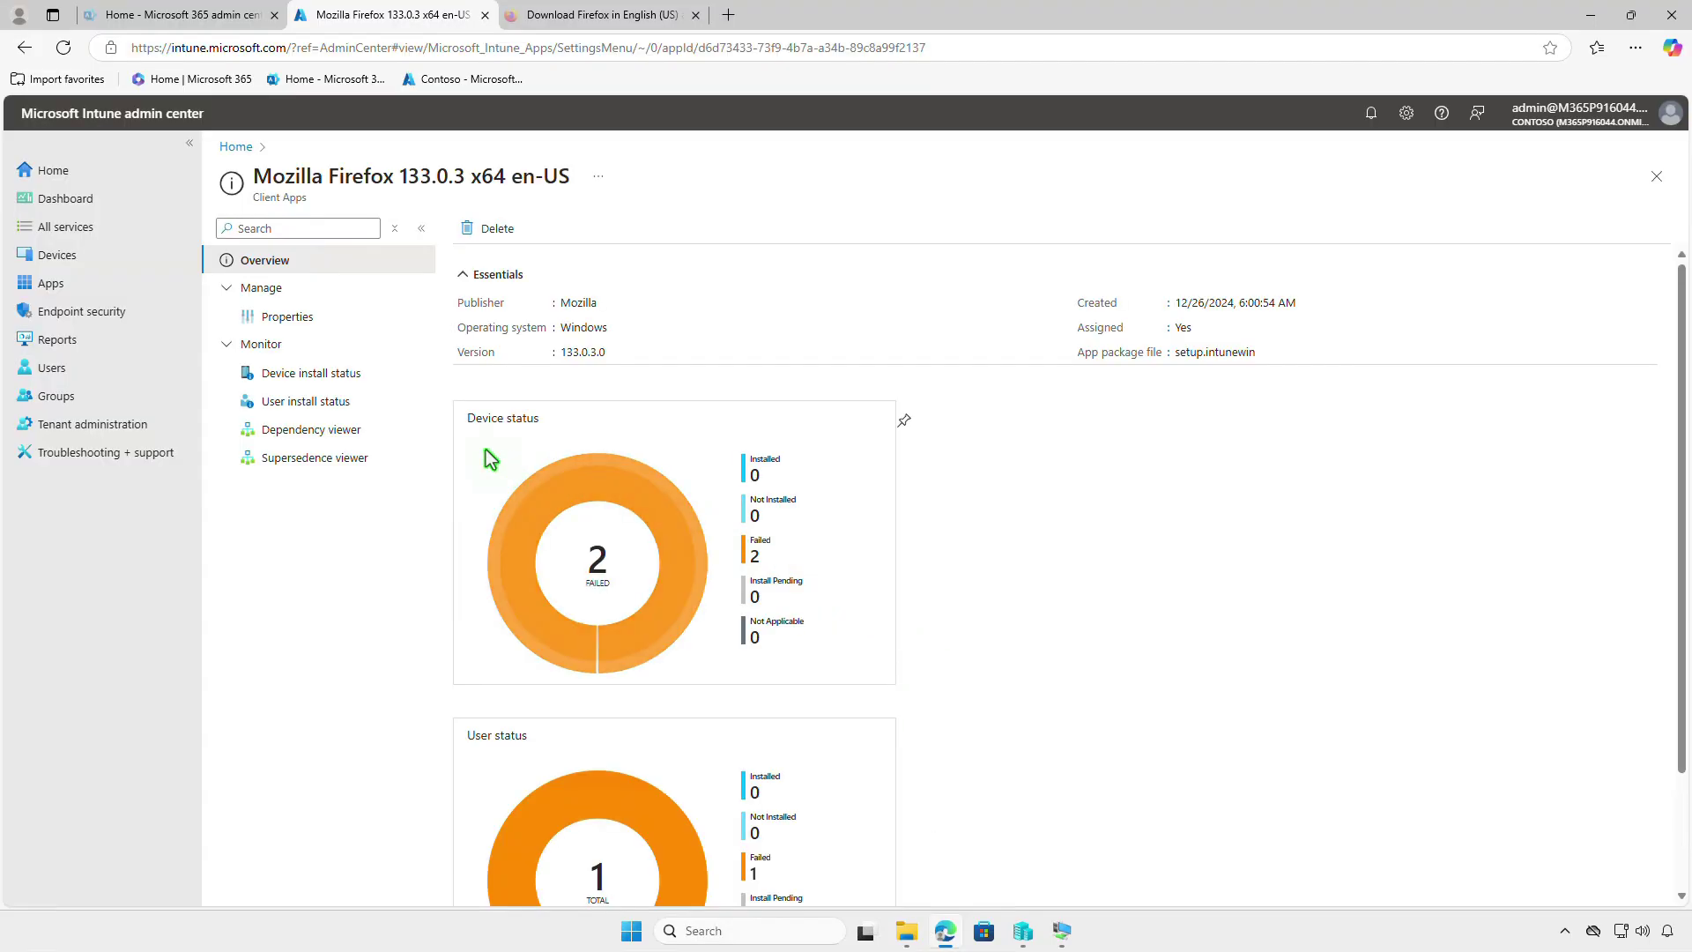
click(358, 377)
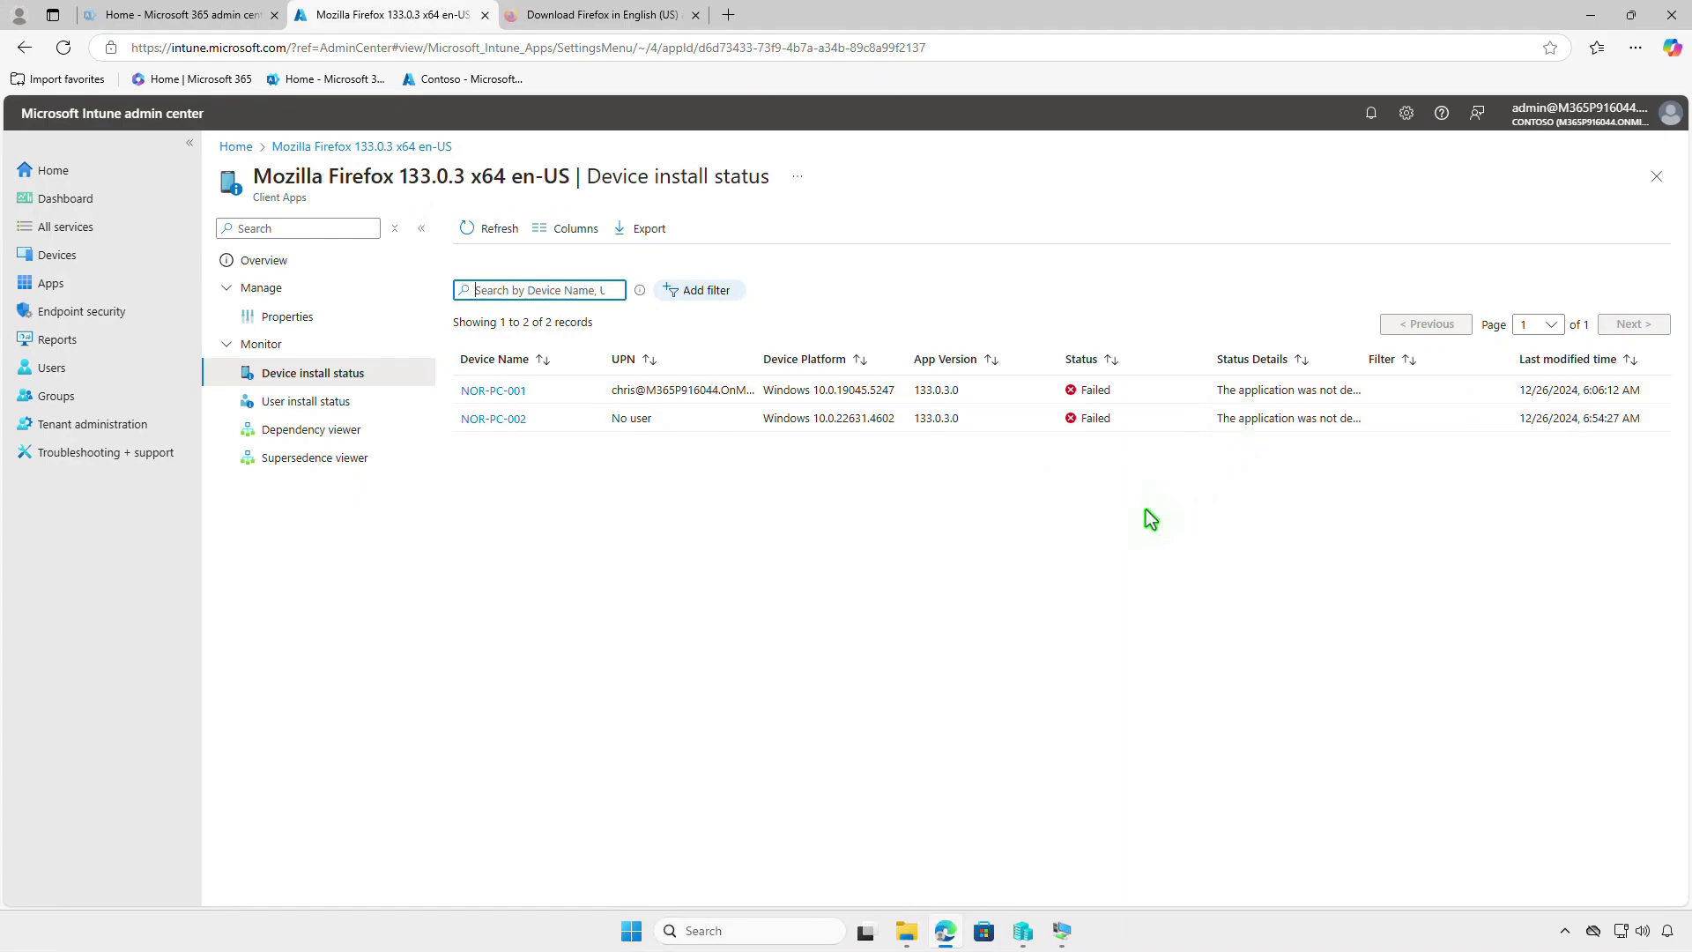
click(1146, 510)
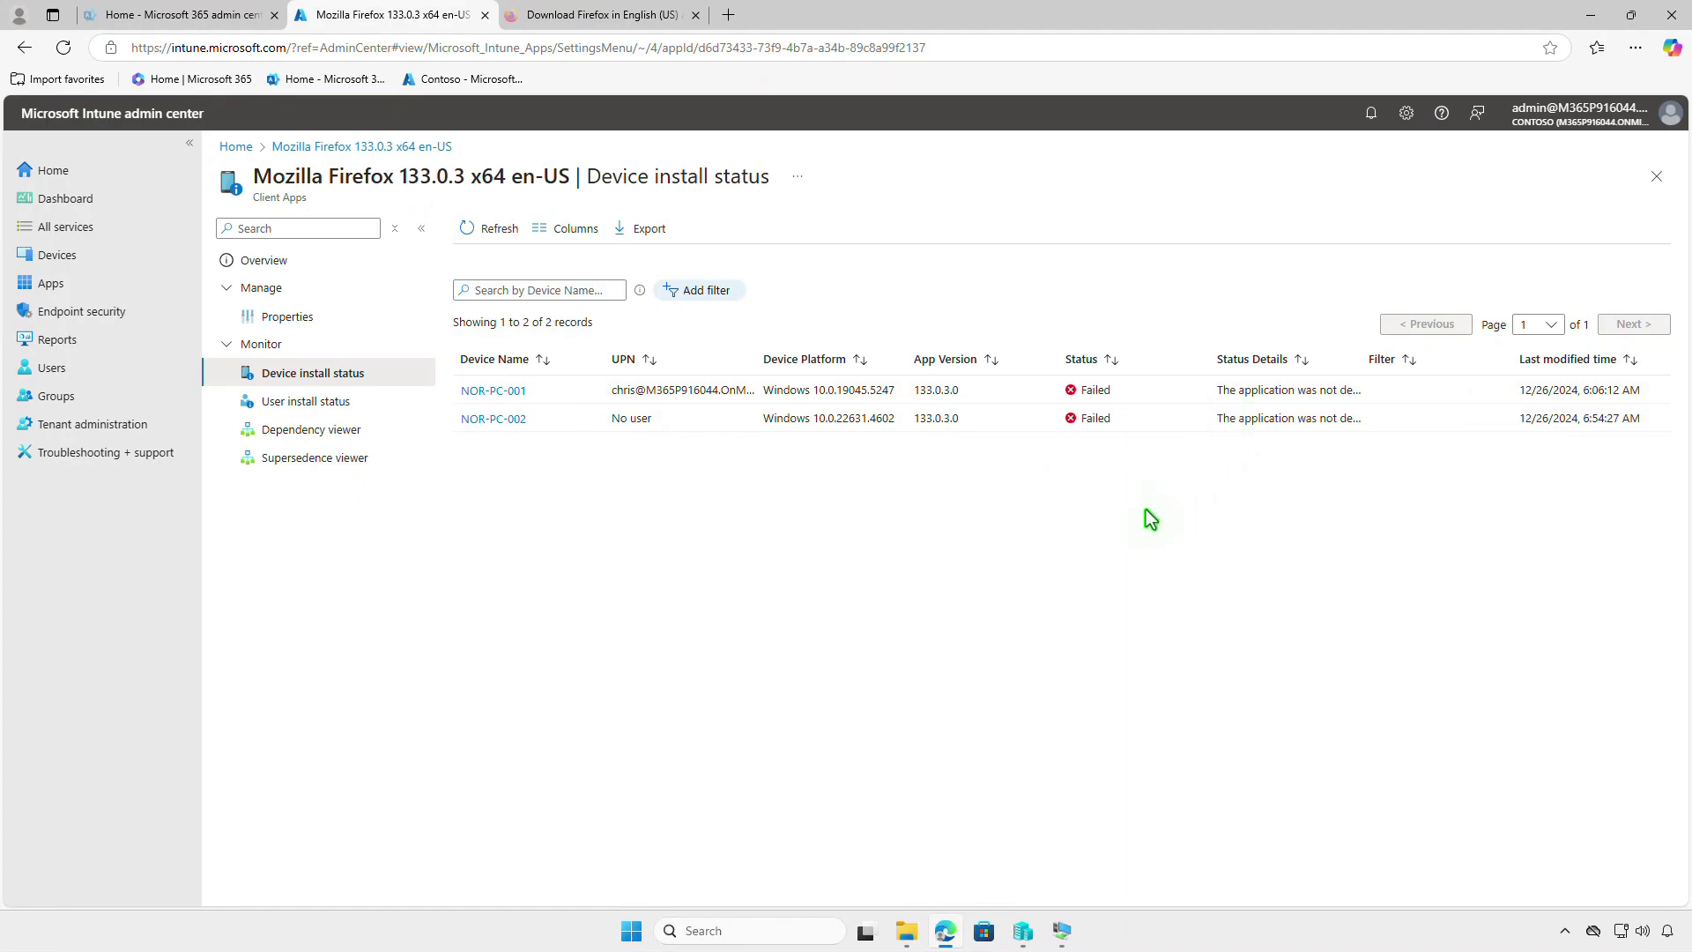
click(328, 324)
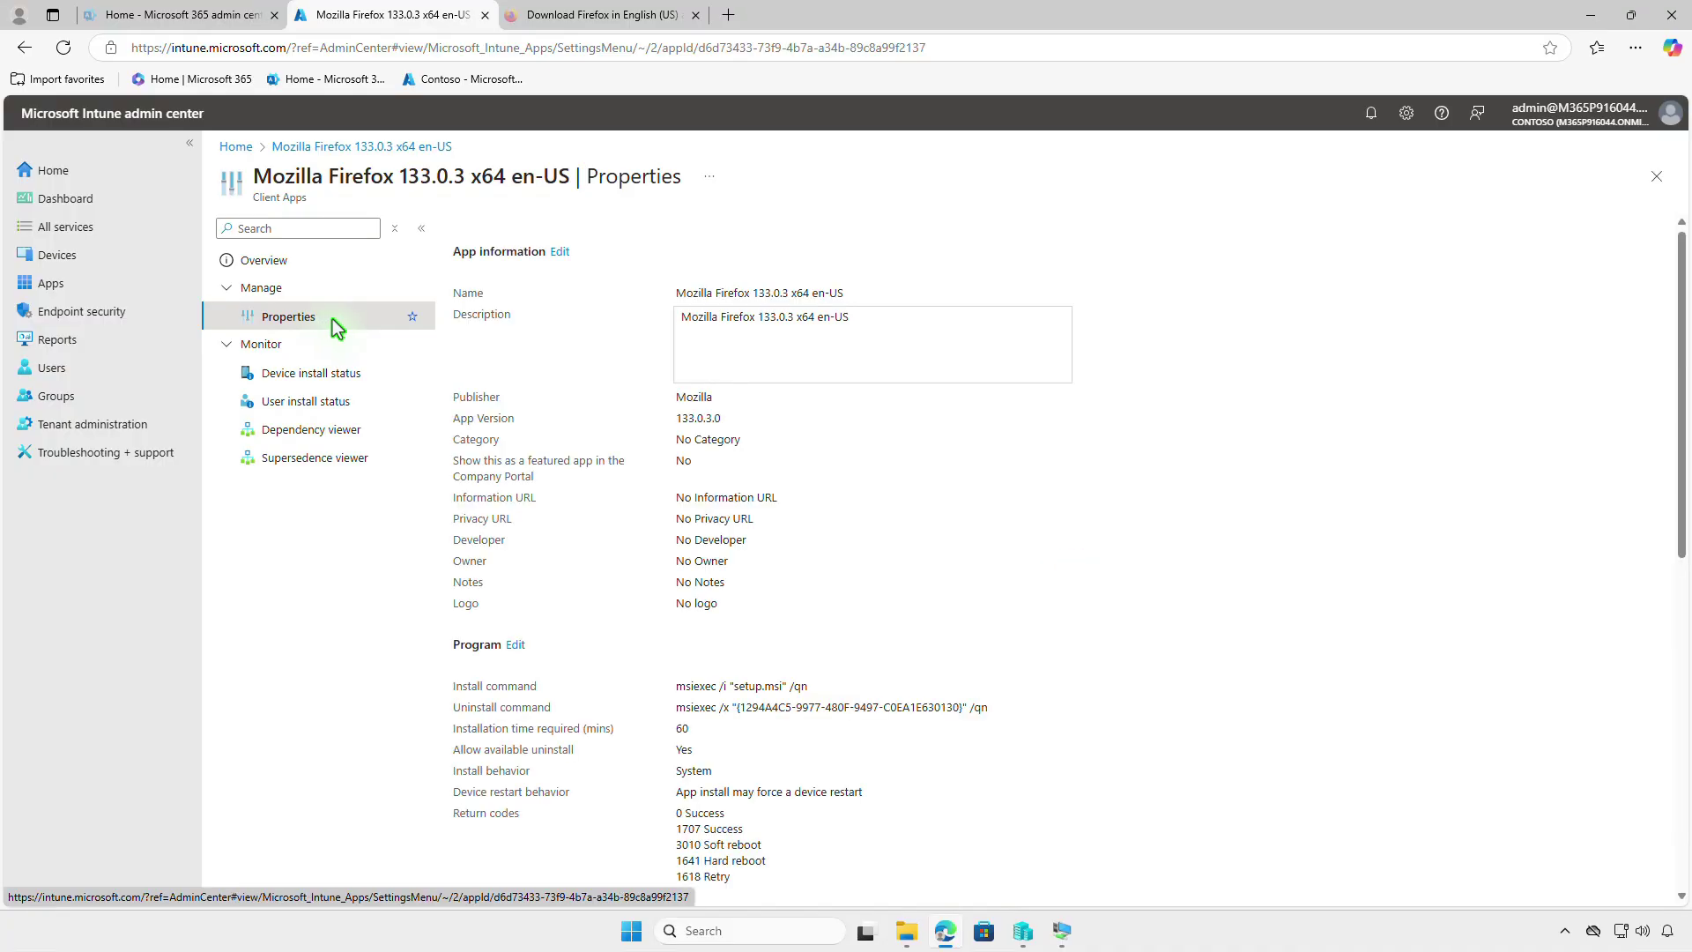
scroll(1132, 515, down, 10)
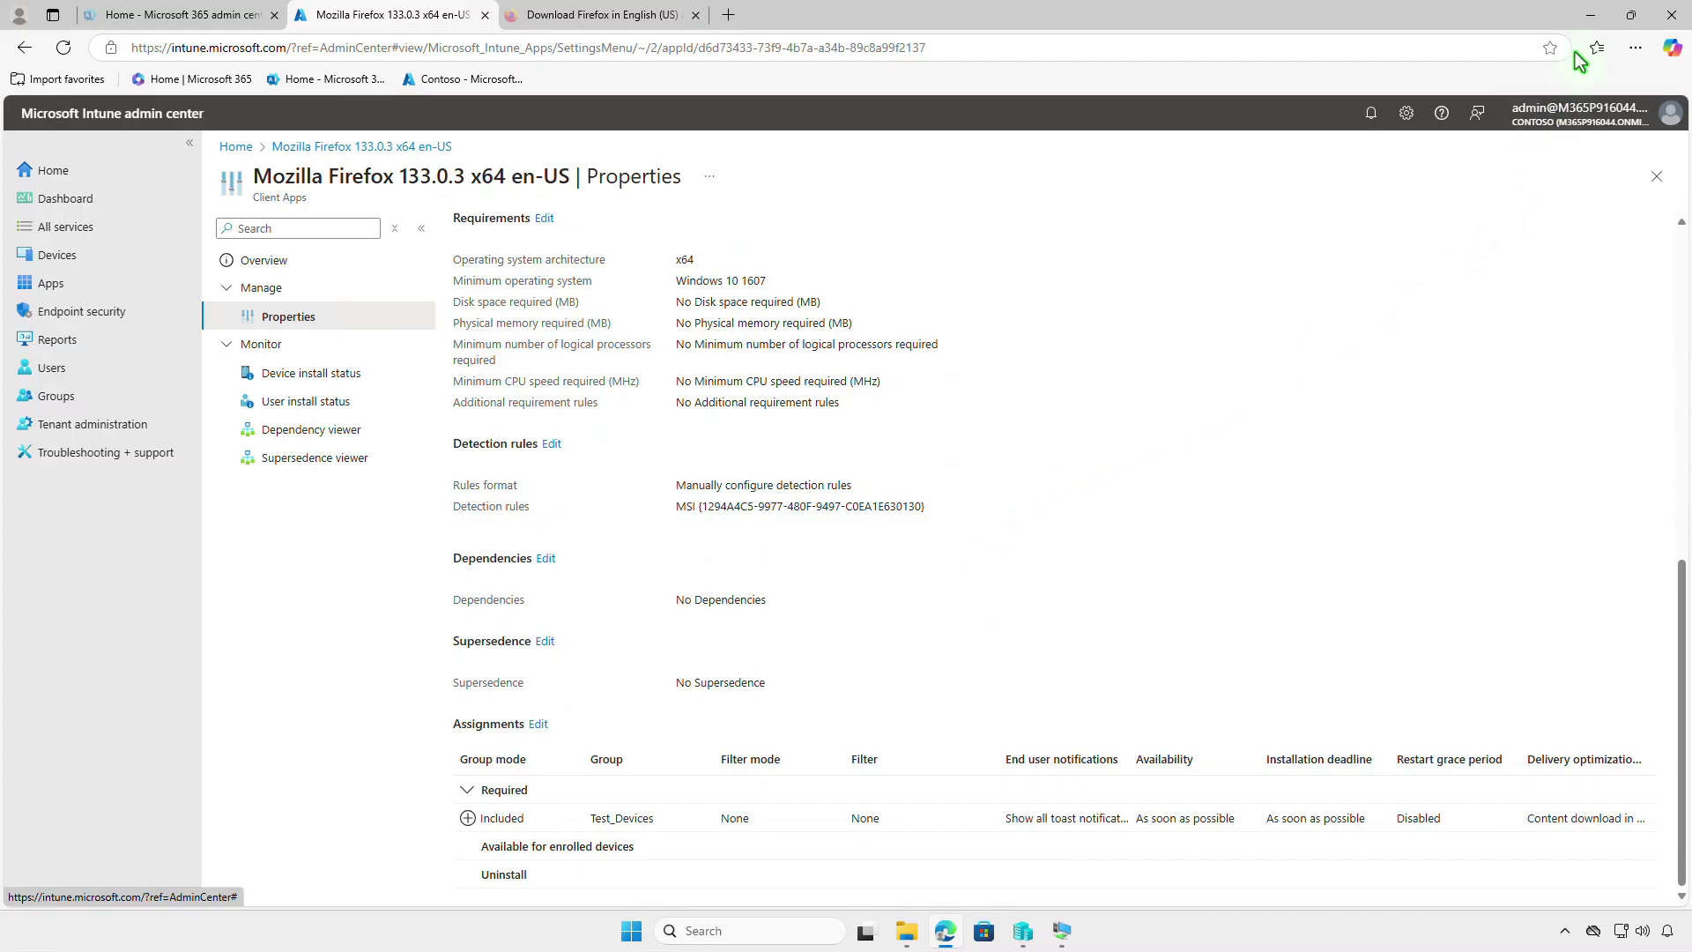
Step: On the VM, run a PowerShell query as administrator listing installed MSI products
click(1590, 15)
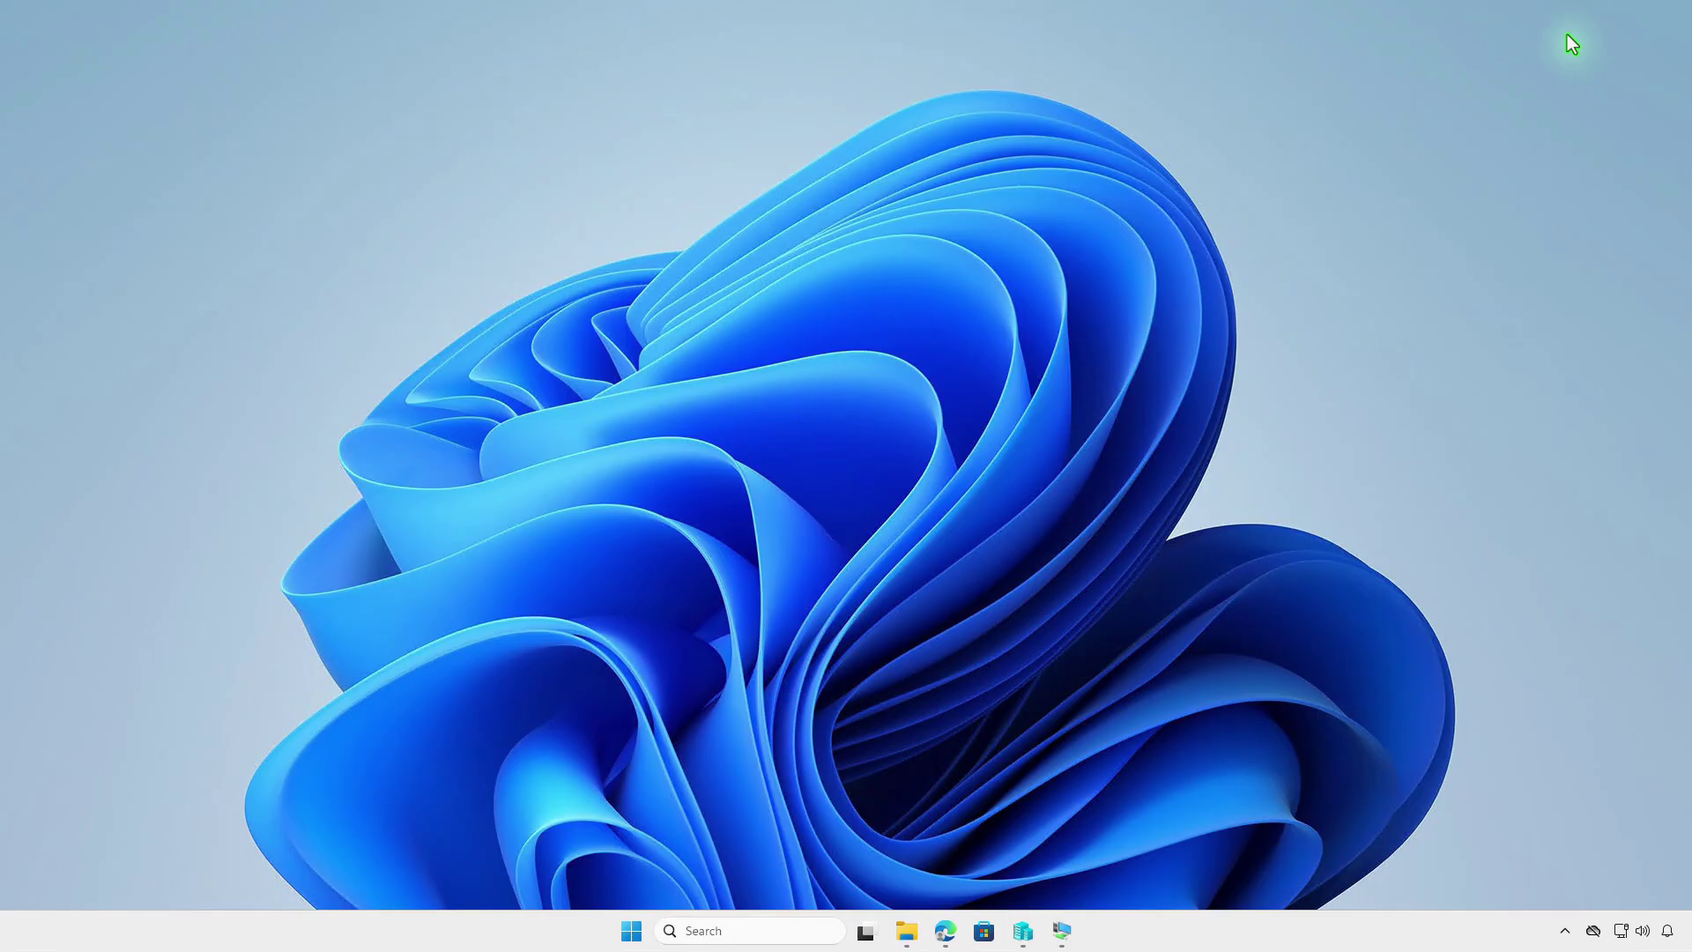
click(1062, 931)
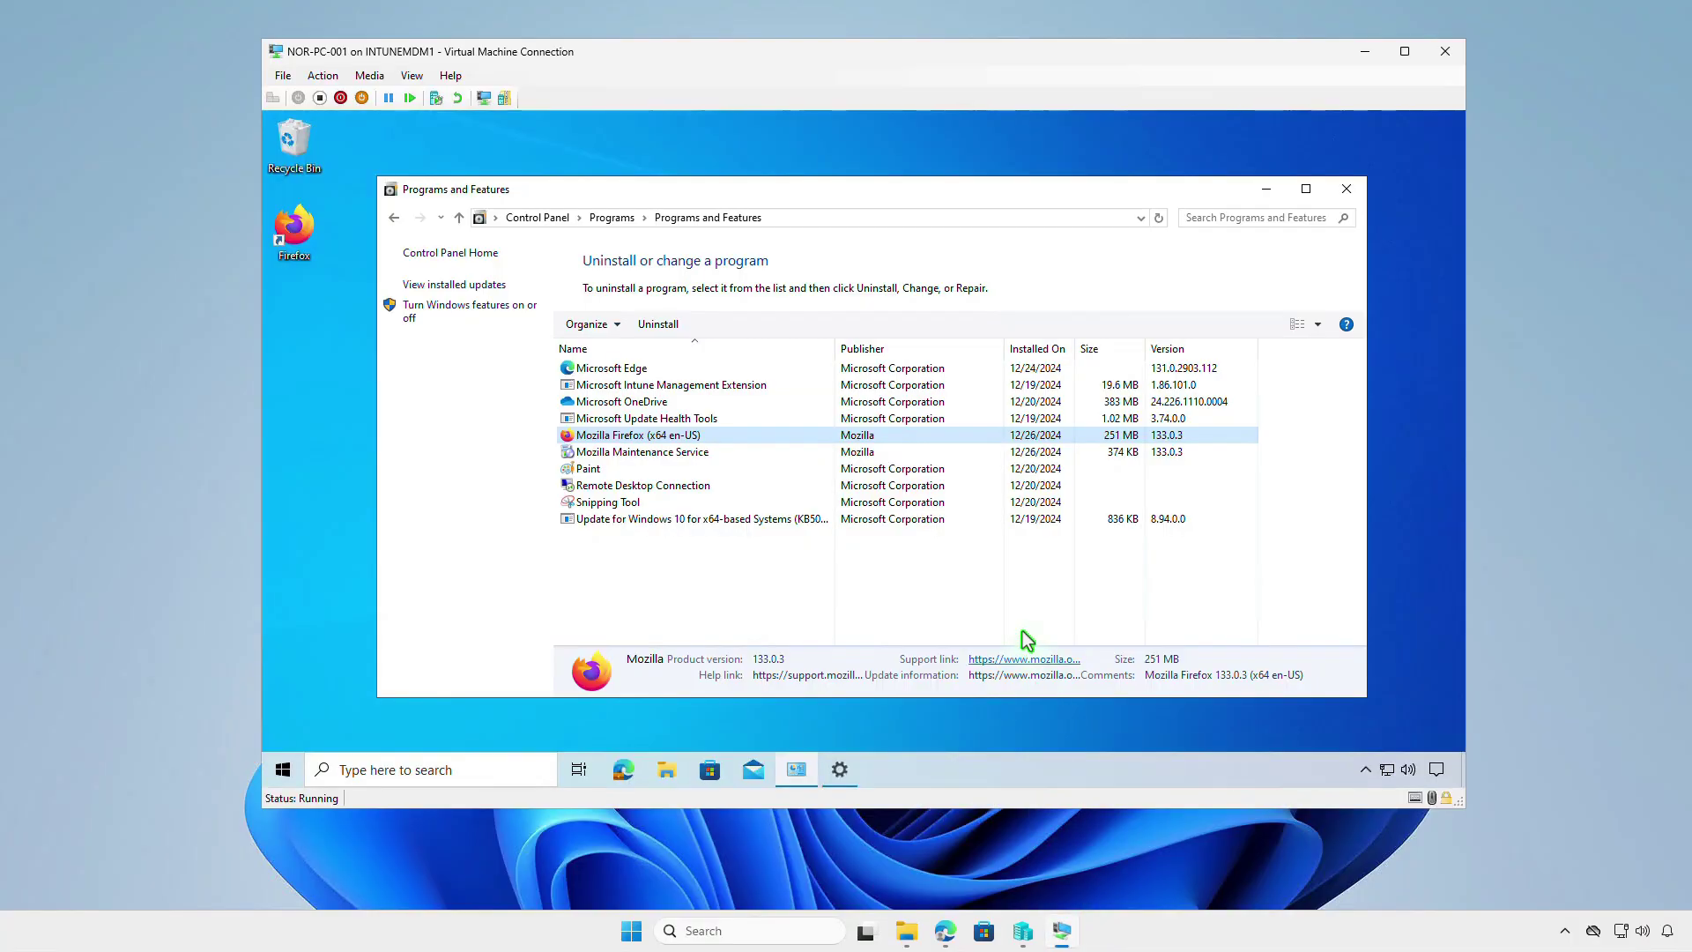
click(1270, 190)
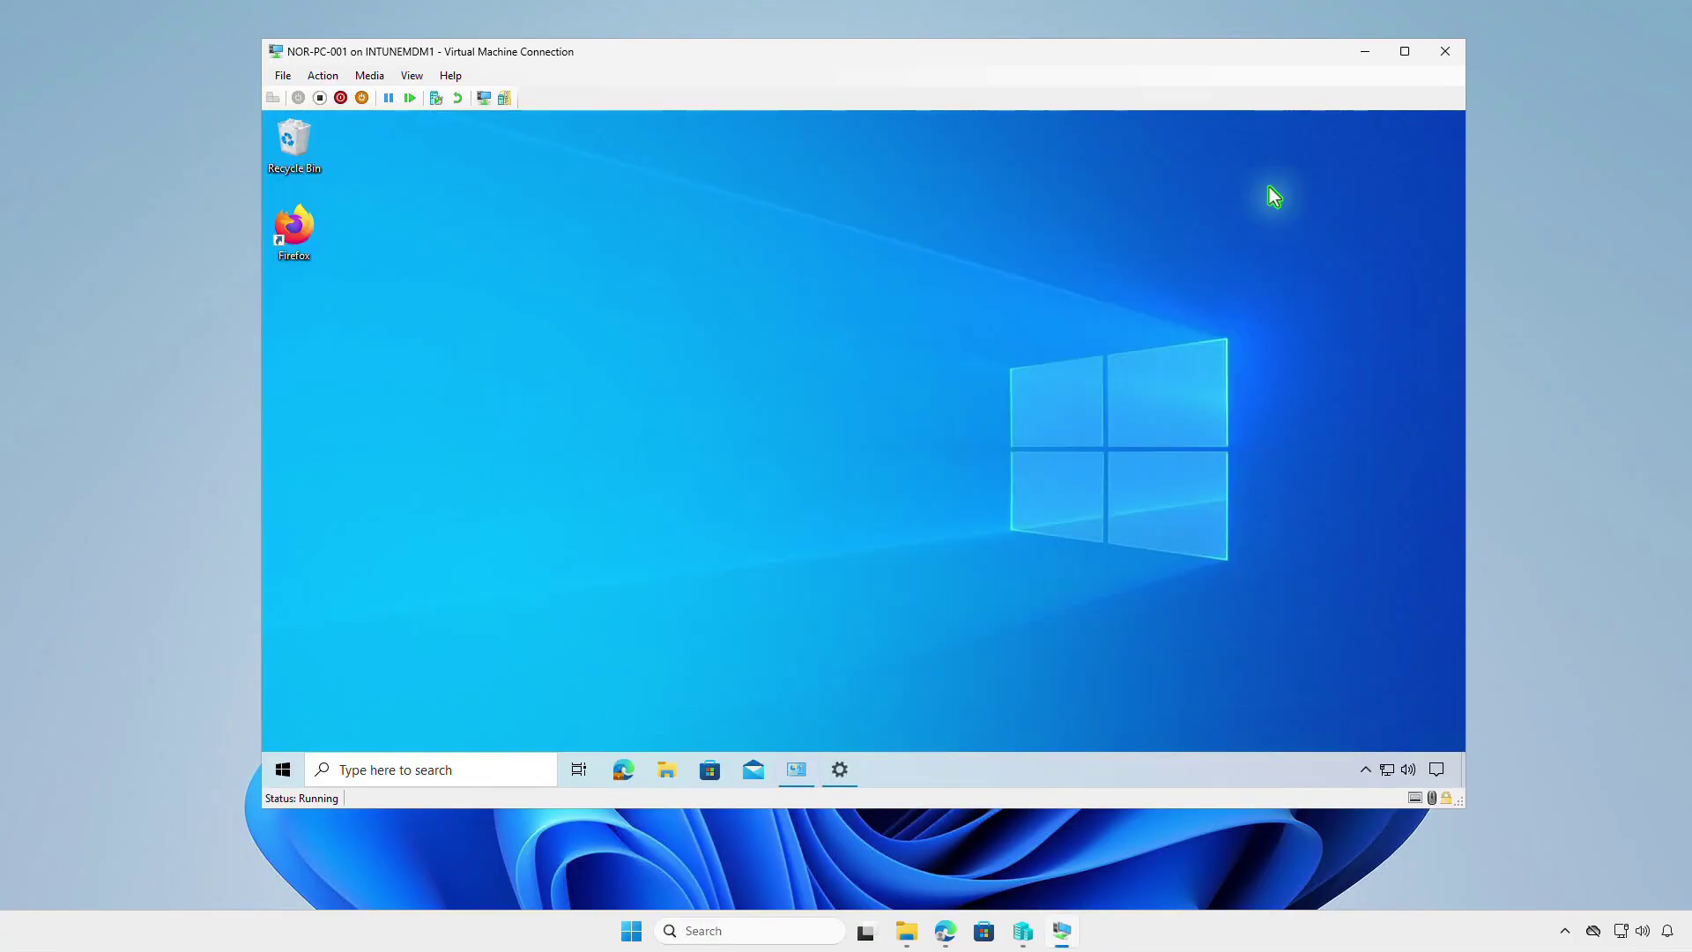
right_click(283, 769)
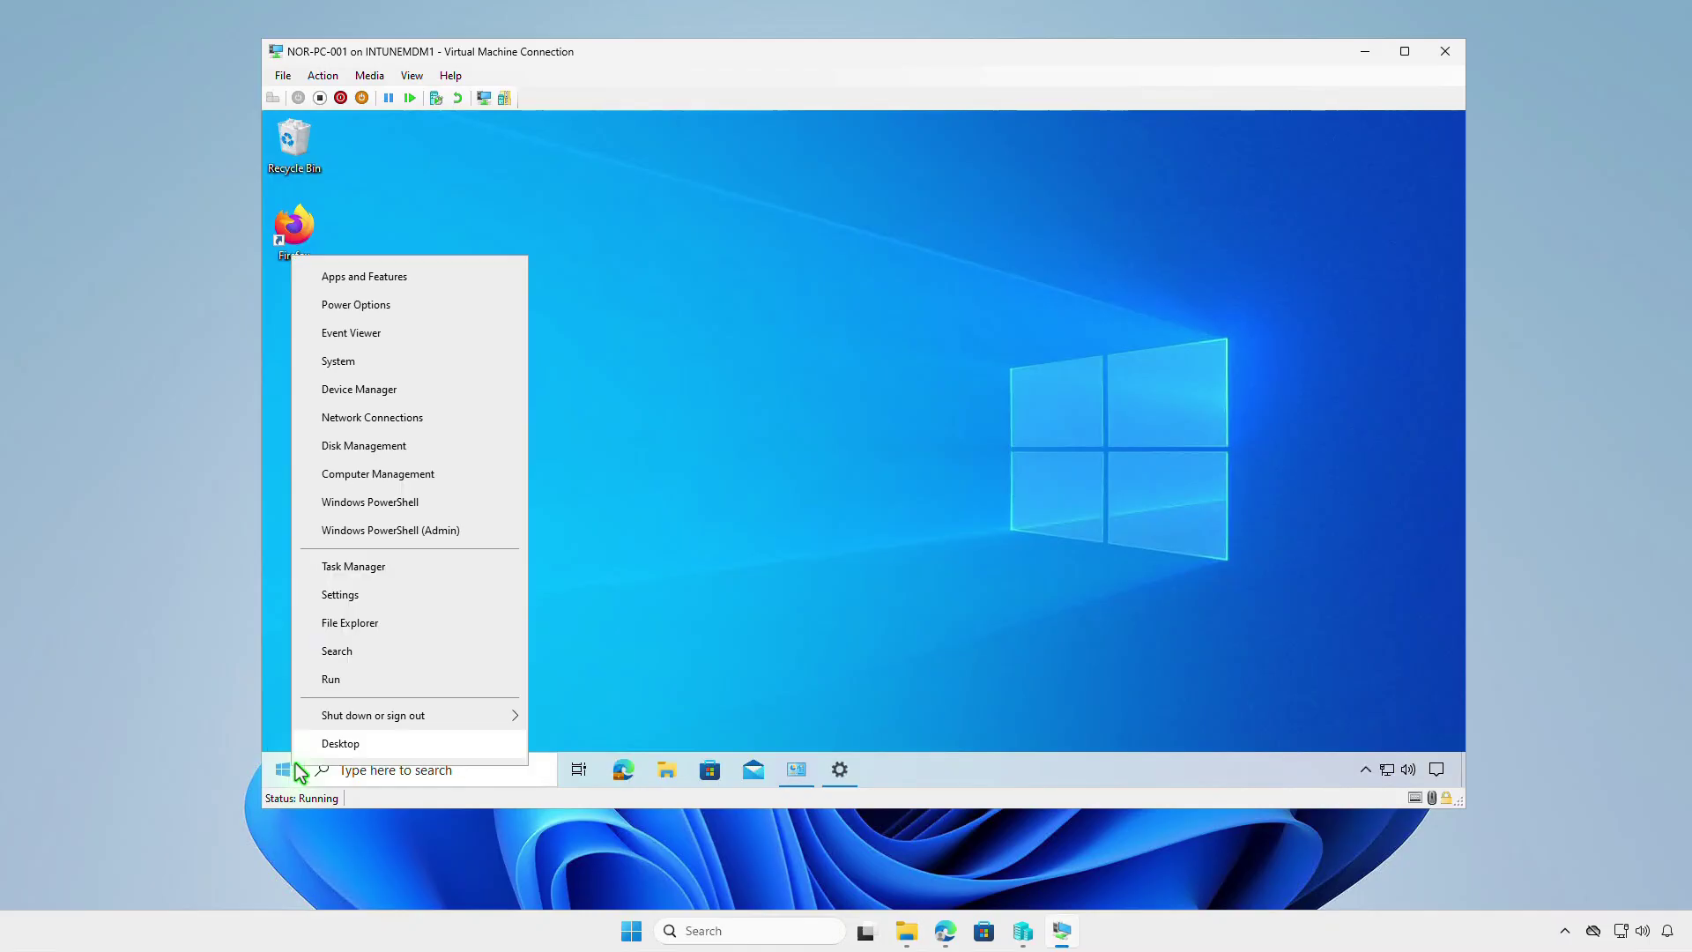
click(461, 531)
text(Get-WmiObject -Class Win32_Product | select IdentifyingNumber, Name, Vendor)
key(Return)
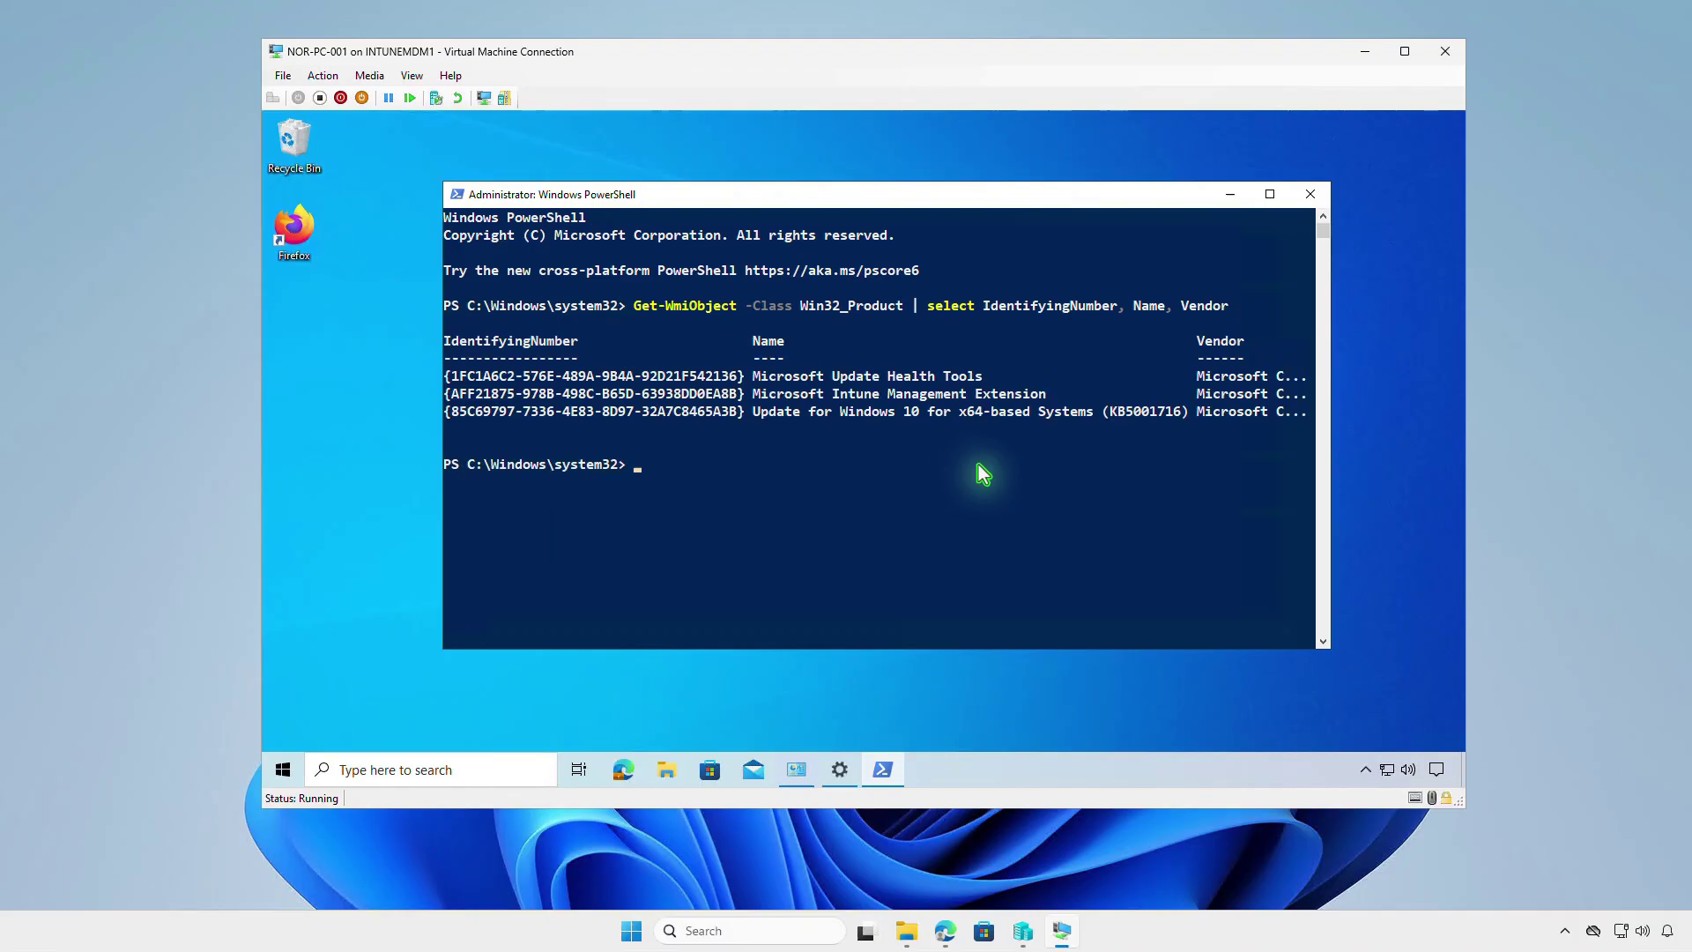
Step: Open Firefox's install folder from its shortcut and reveal the path C:\Program Files\Mozilla Firefox
click(1230, 195)
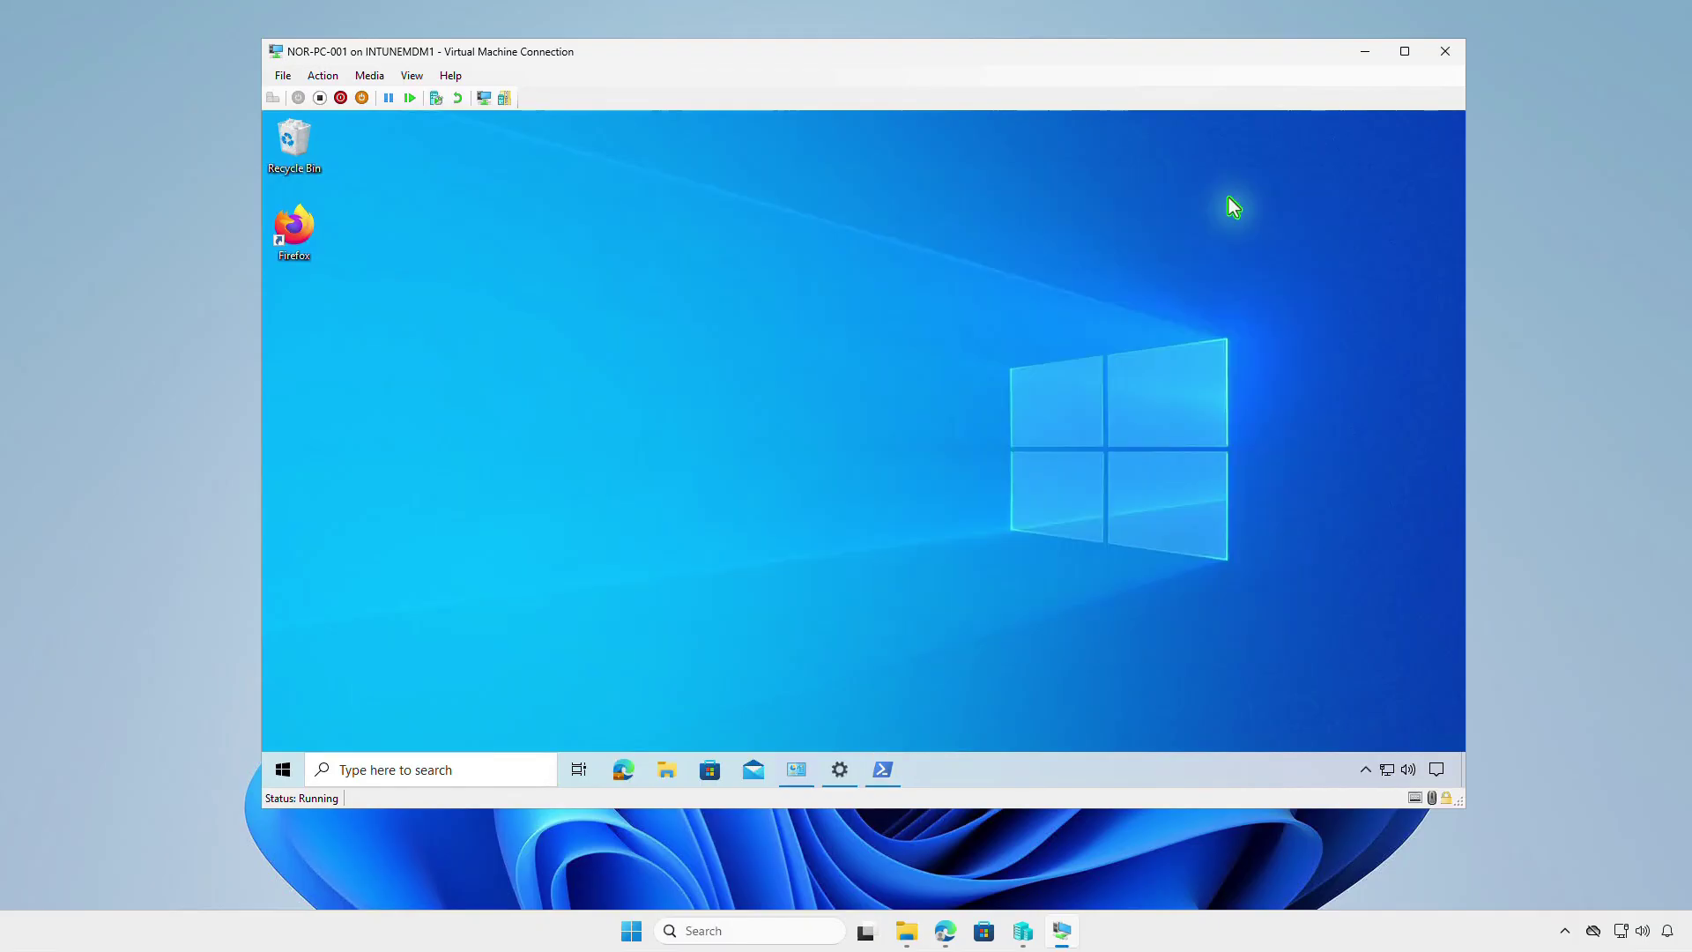
right_click(300, 231)
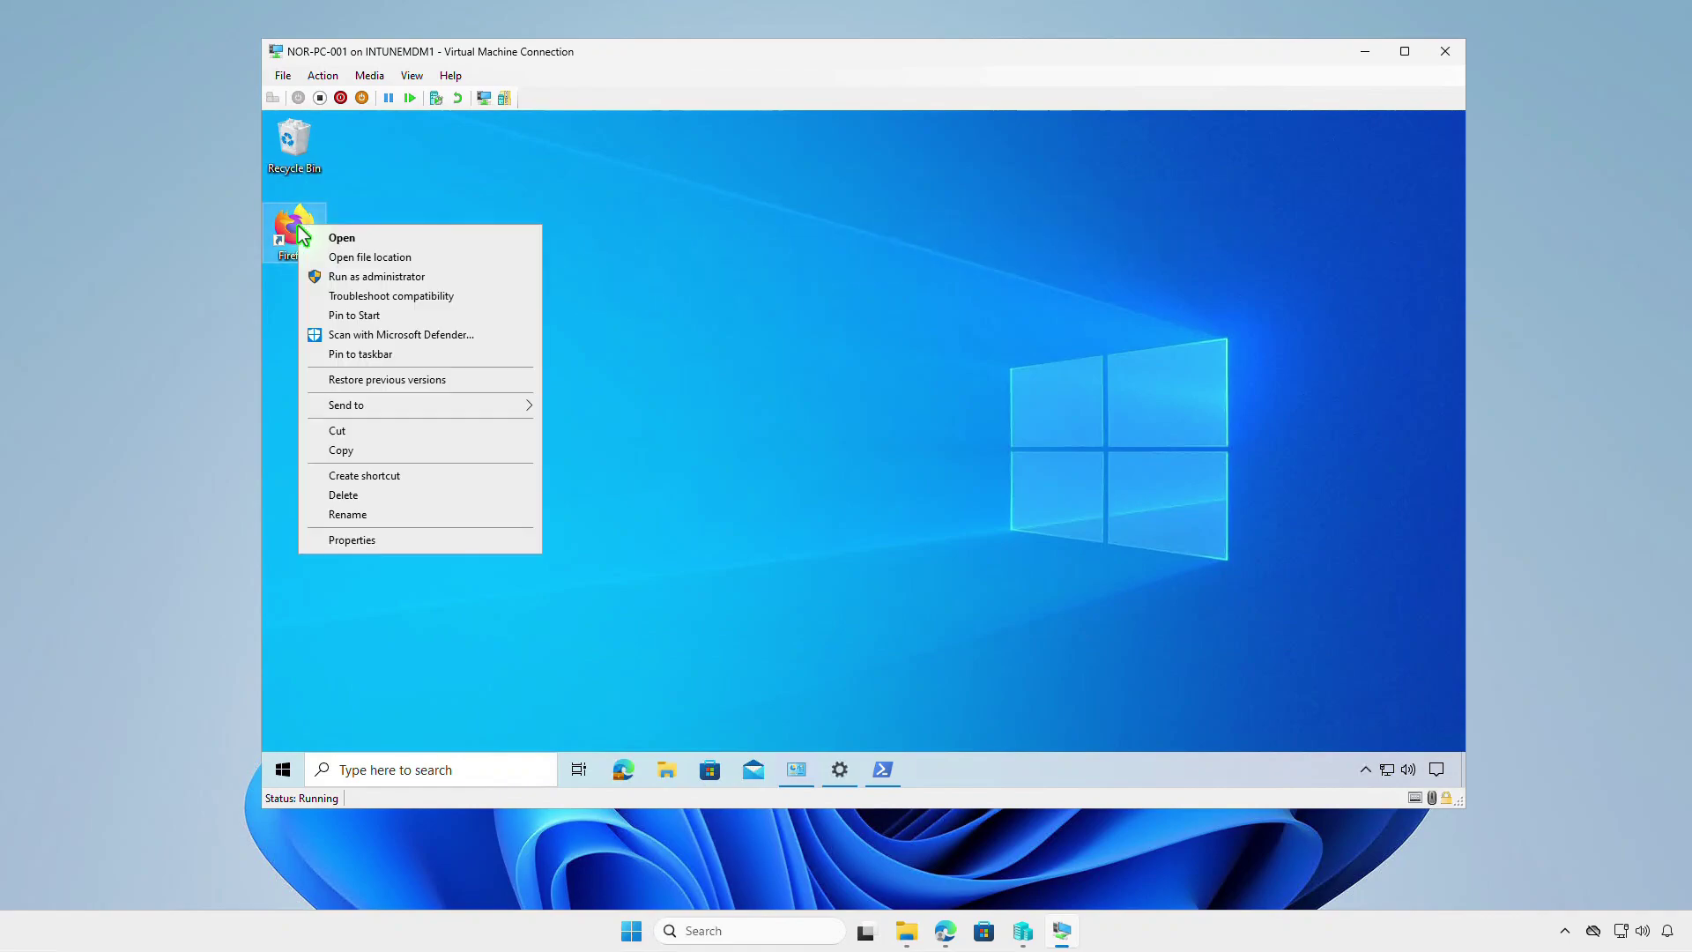
click(420, 259)
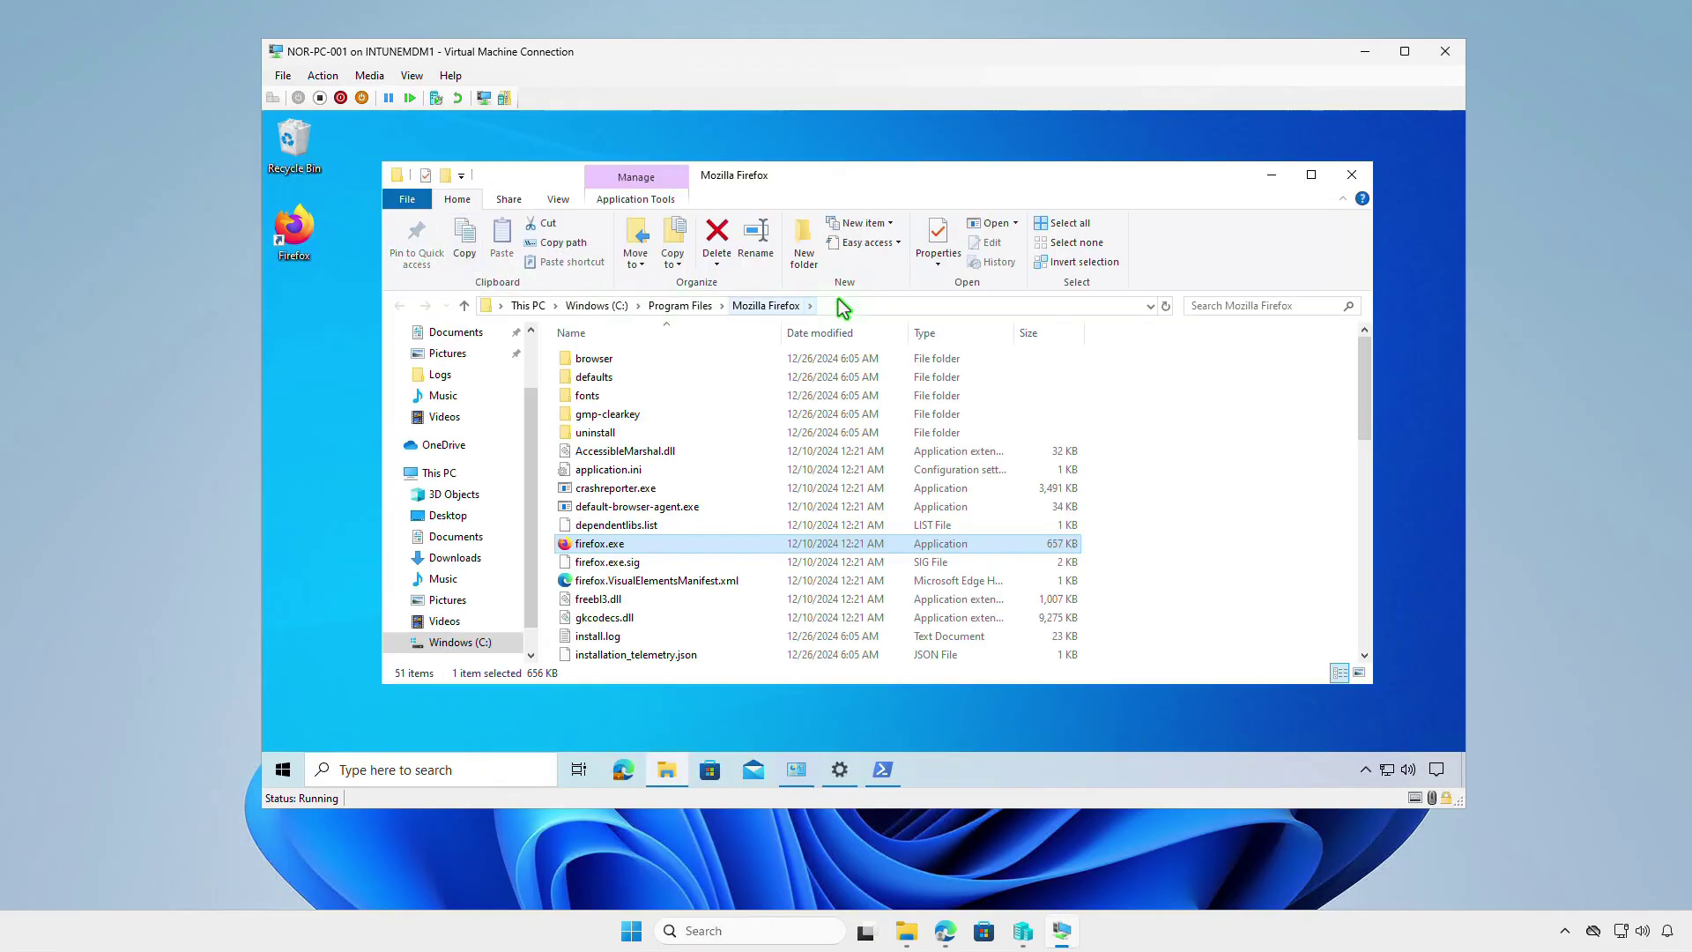
click(928, 309)
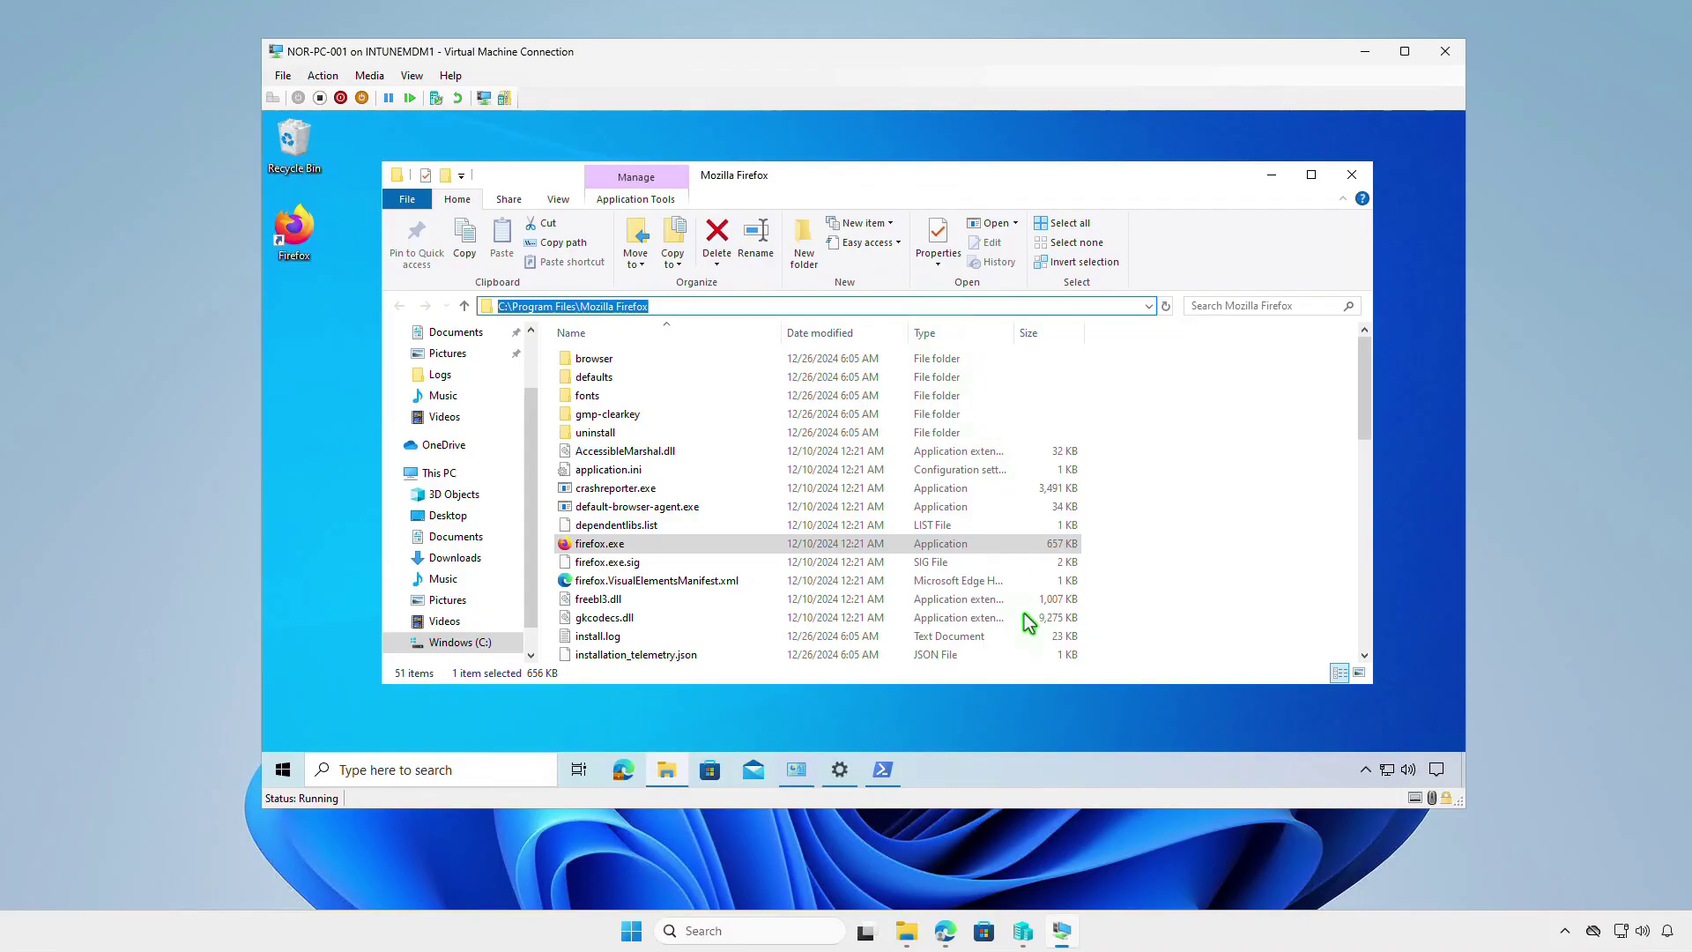
click(945, 933)
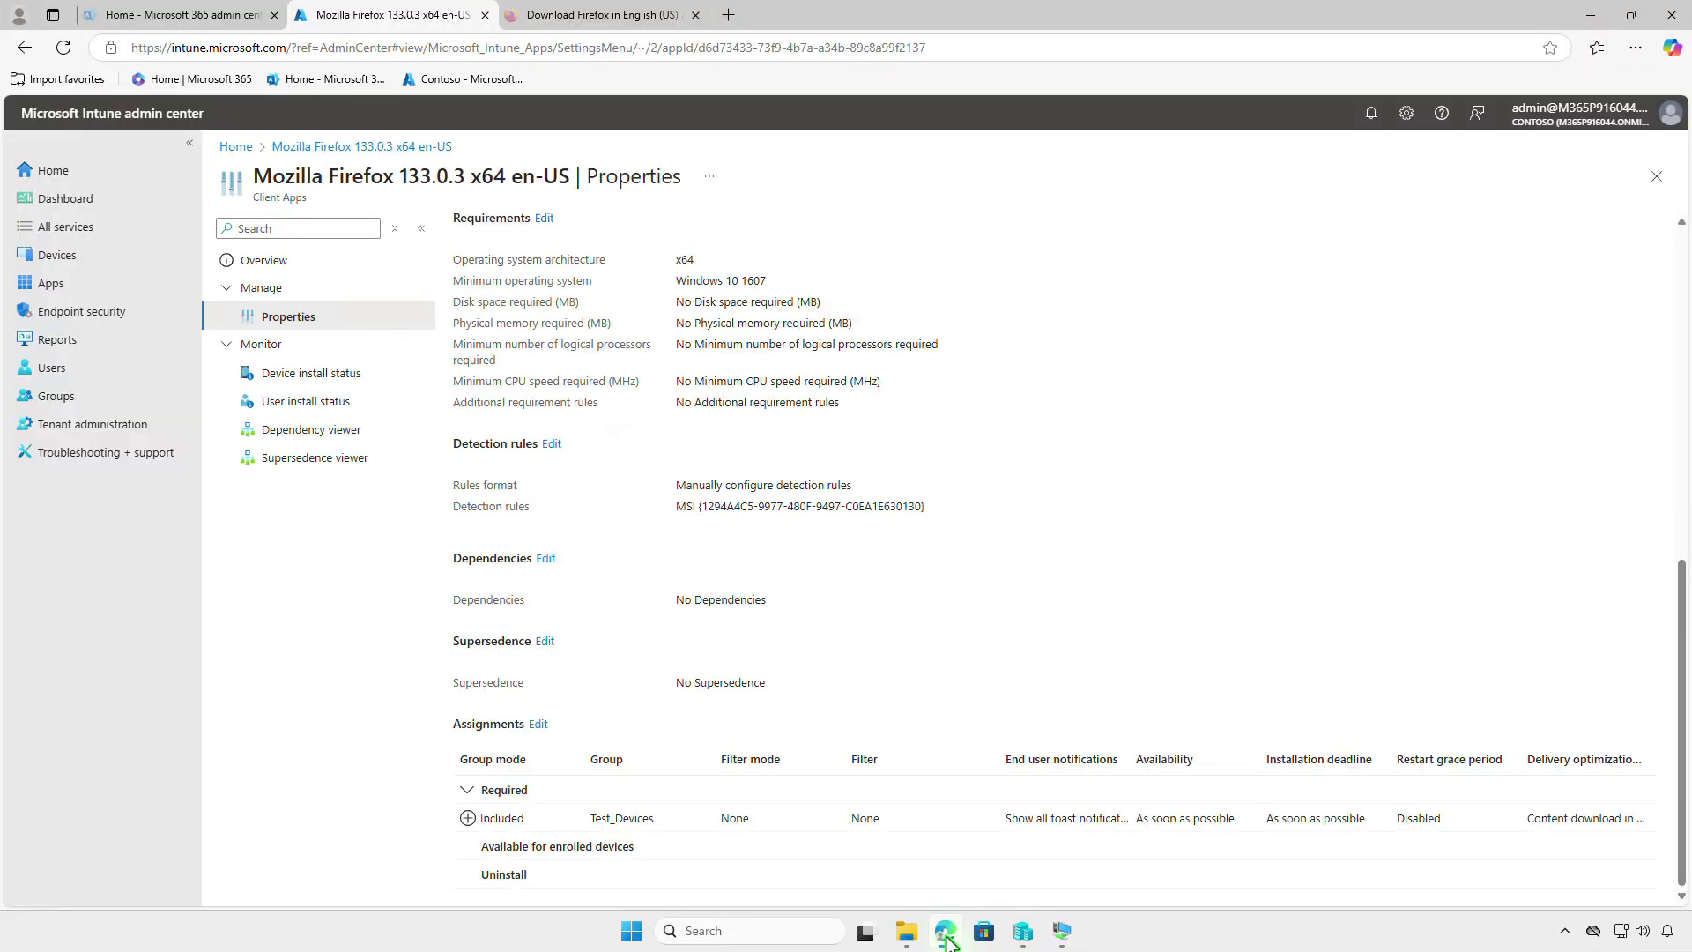
Step: Delete the MSI detection rule and add a File rule with path C:\Program Files\Mozilla Firefox
click(552, 444)
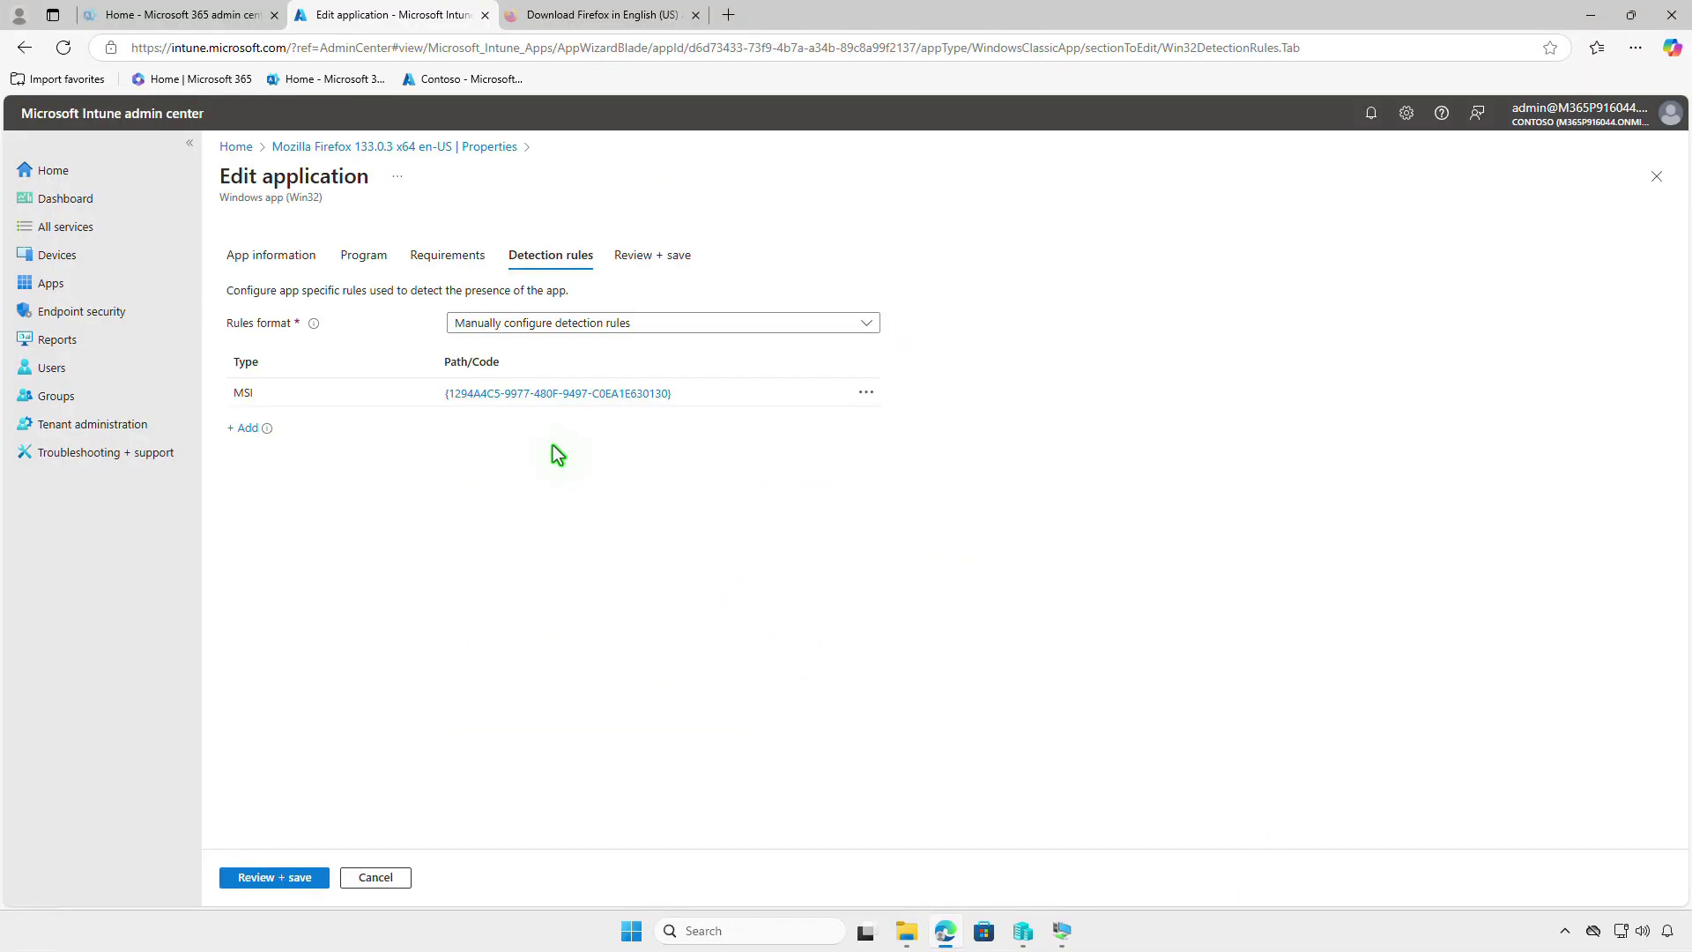
click(866, 392)
click(912, 415)
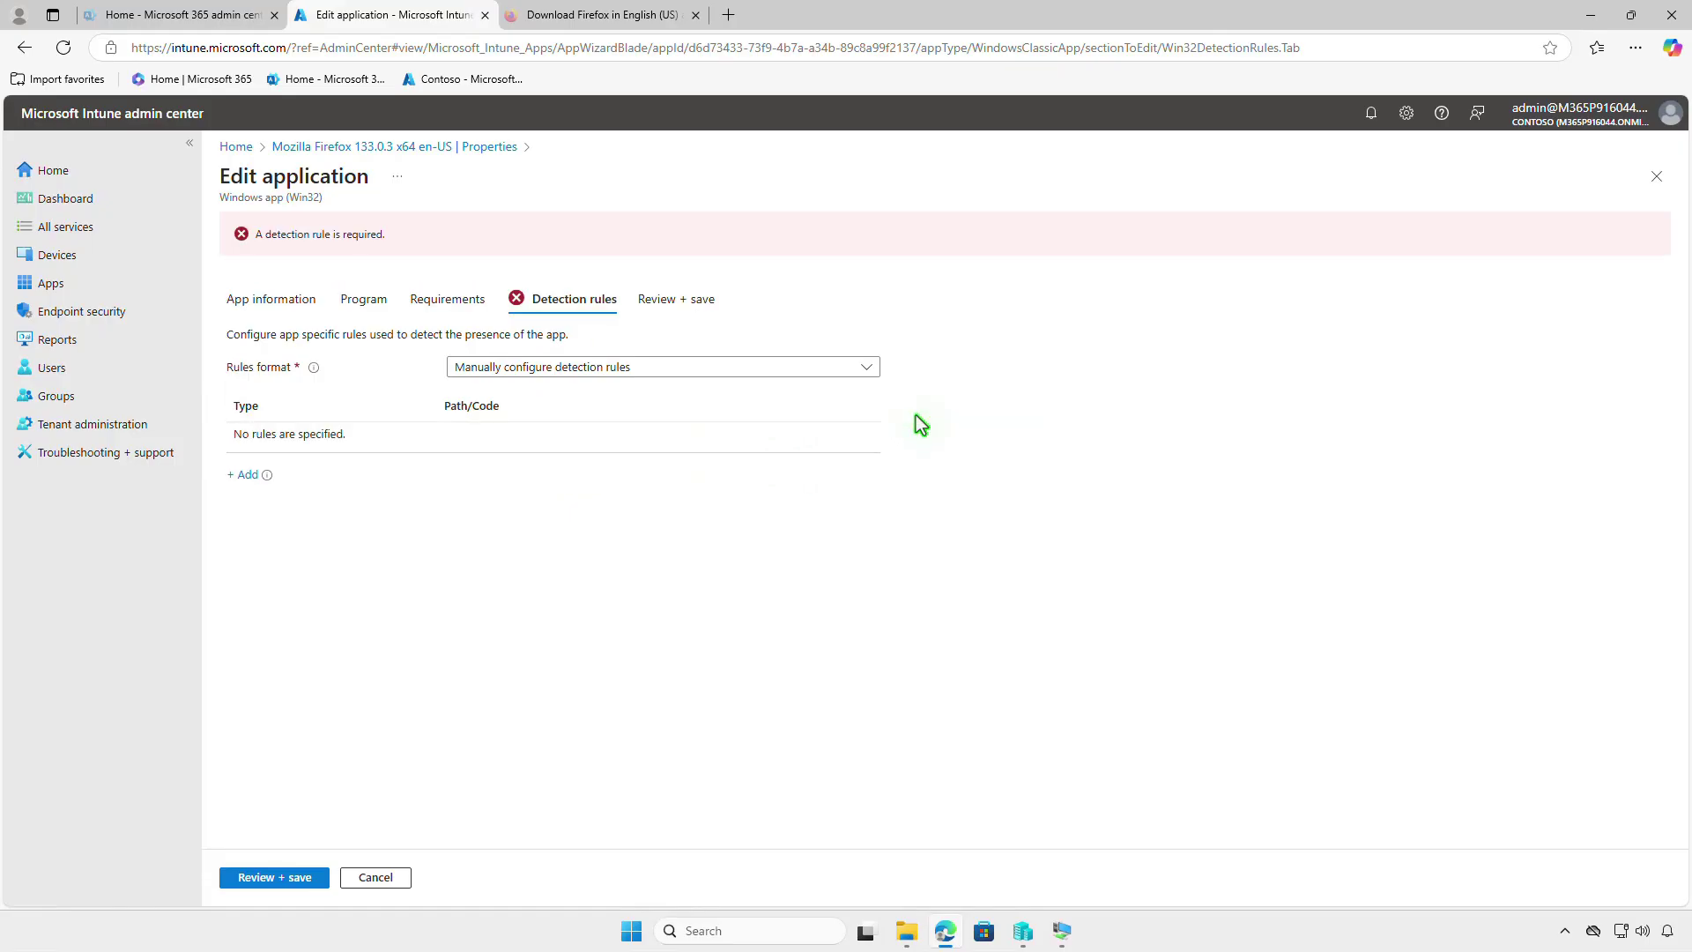
click(246, 477)
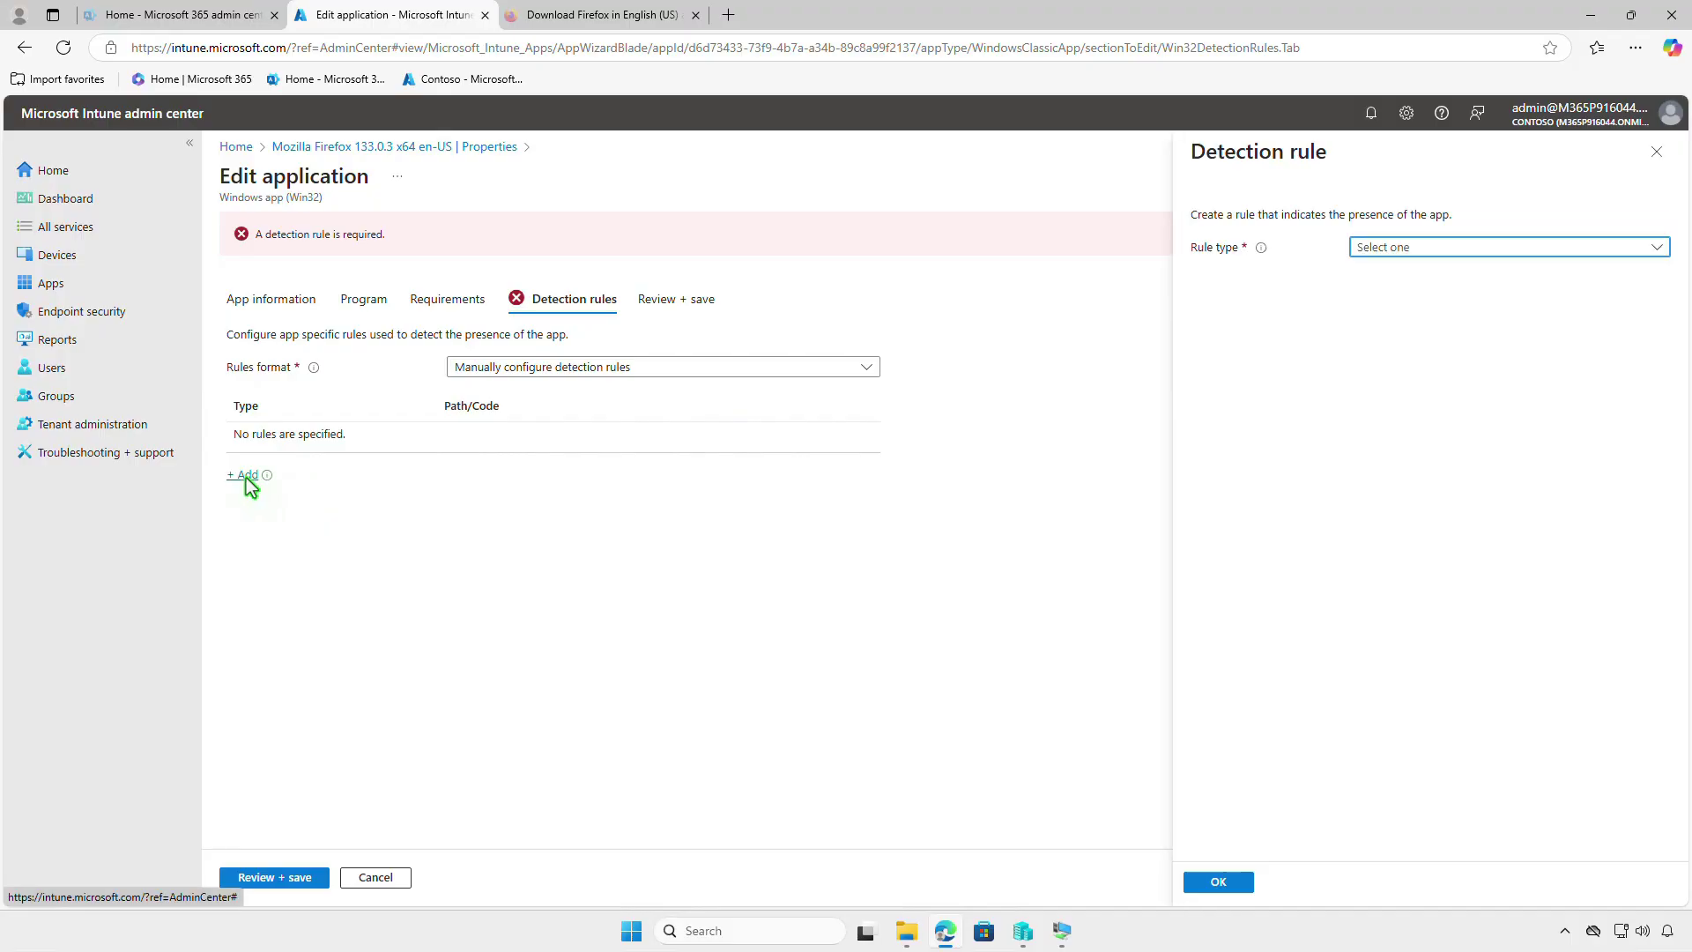
click(1404, 249)
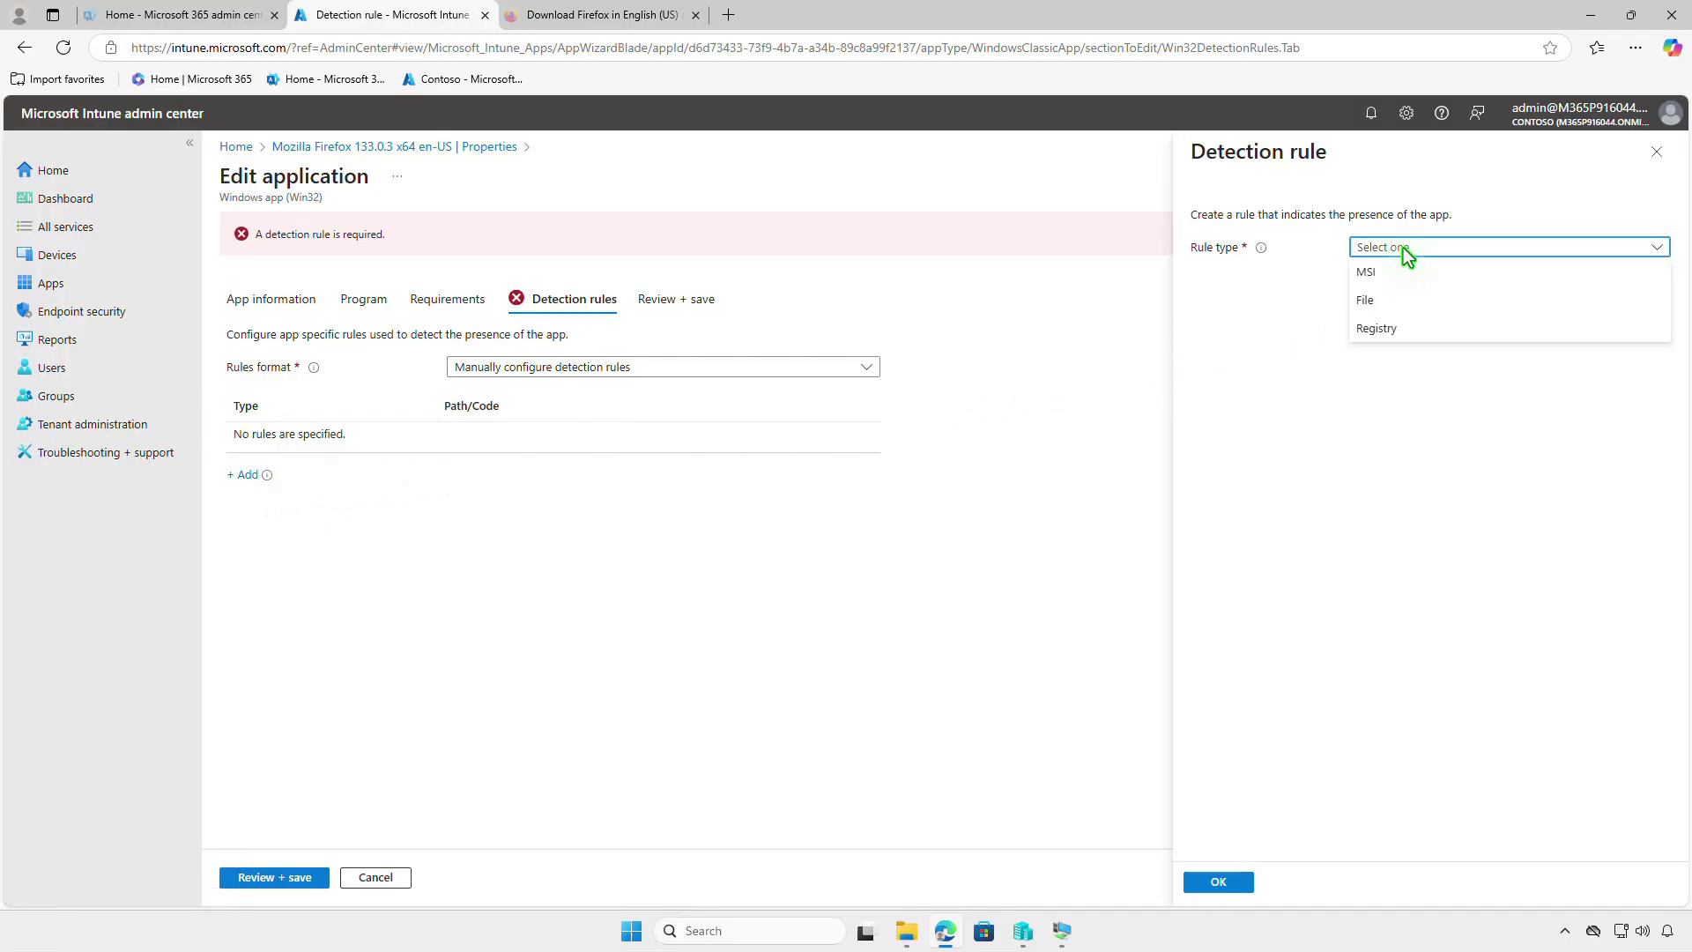
click(1408, 305)
click(1407, 304)
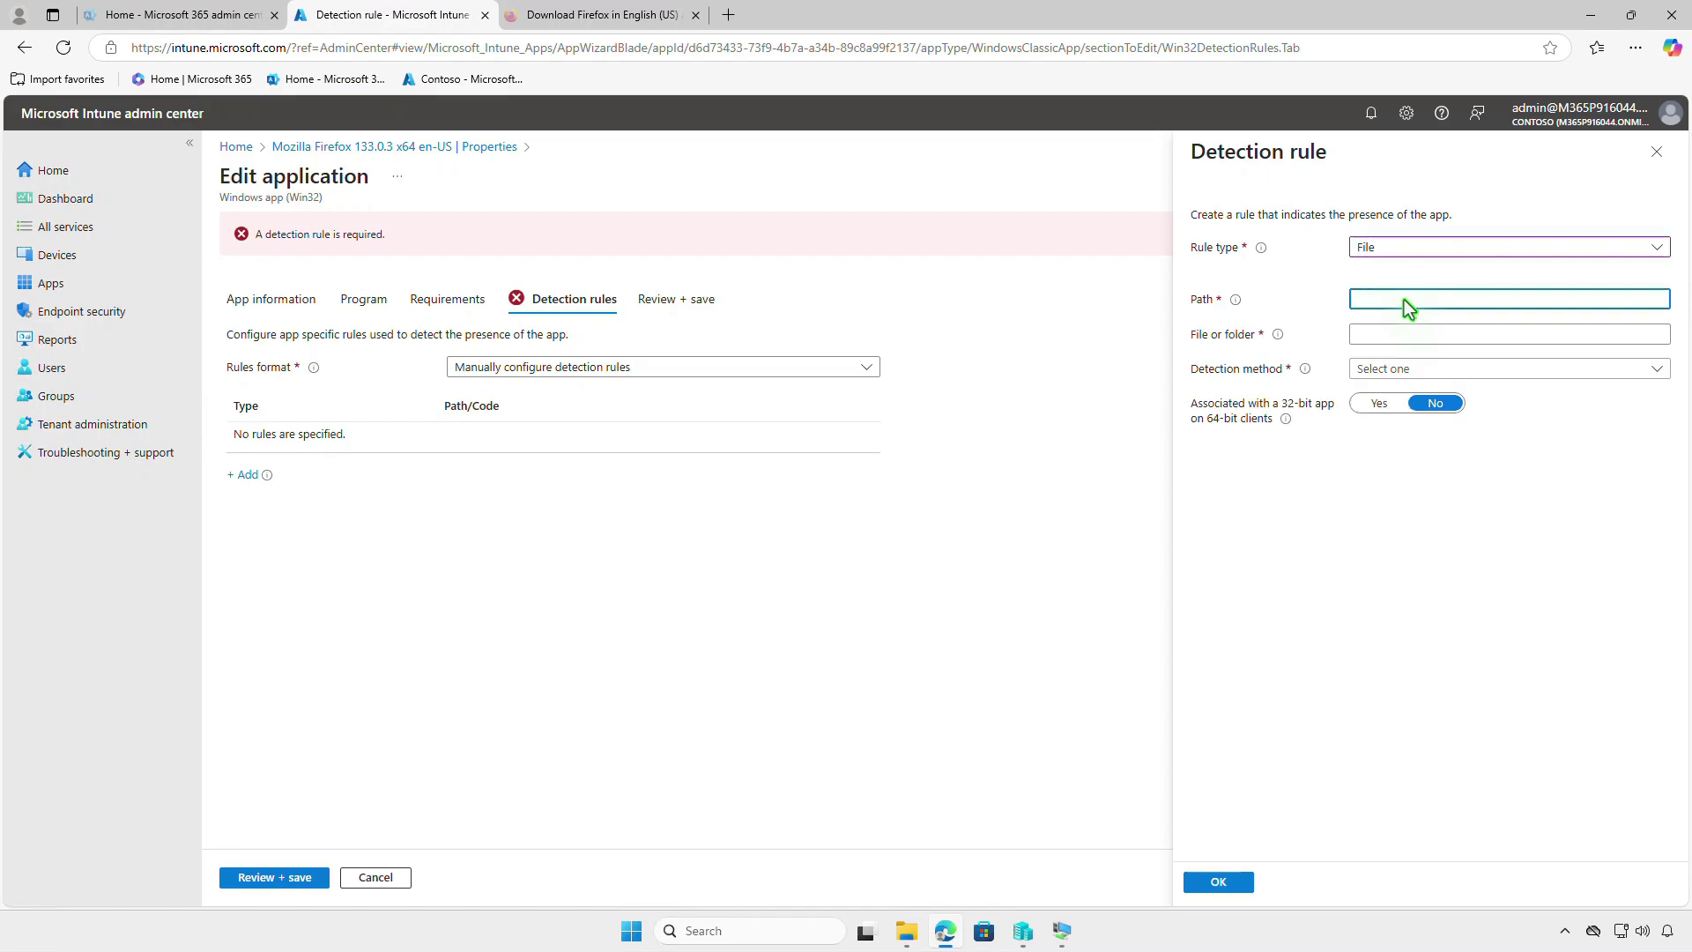
text(C:\Program Files\Mozilla Firefox)
Step: Copy firefox.exe from the VM into the rule's file name and set method File or folder exists
click(1061, 930)
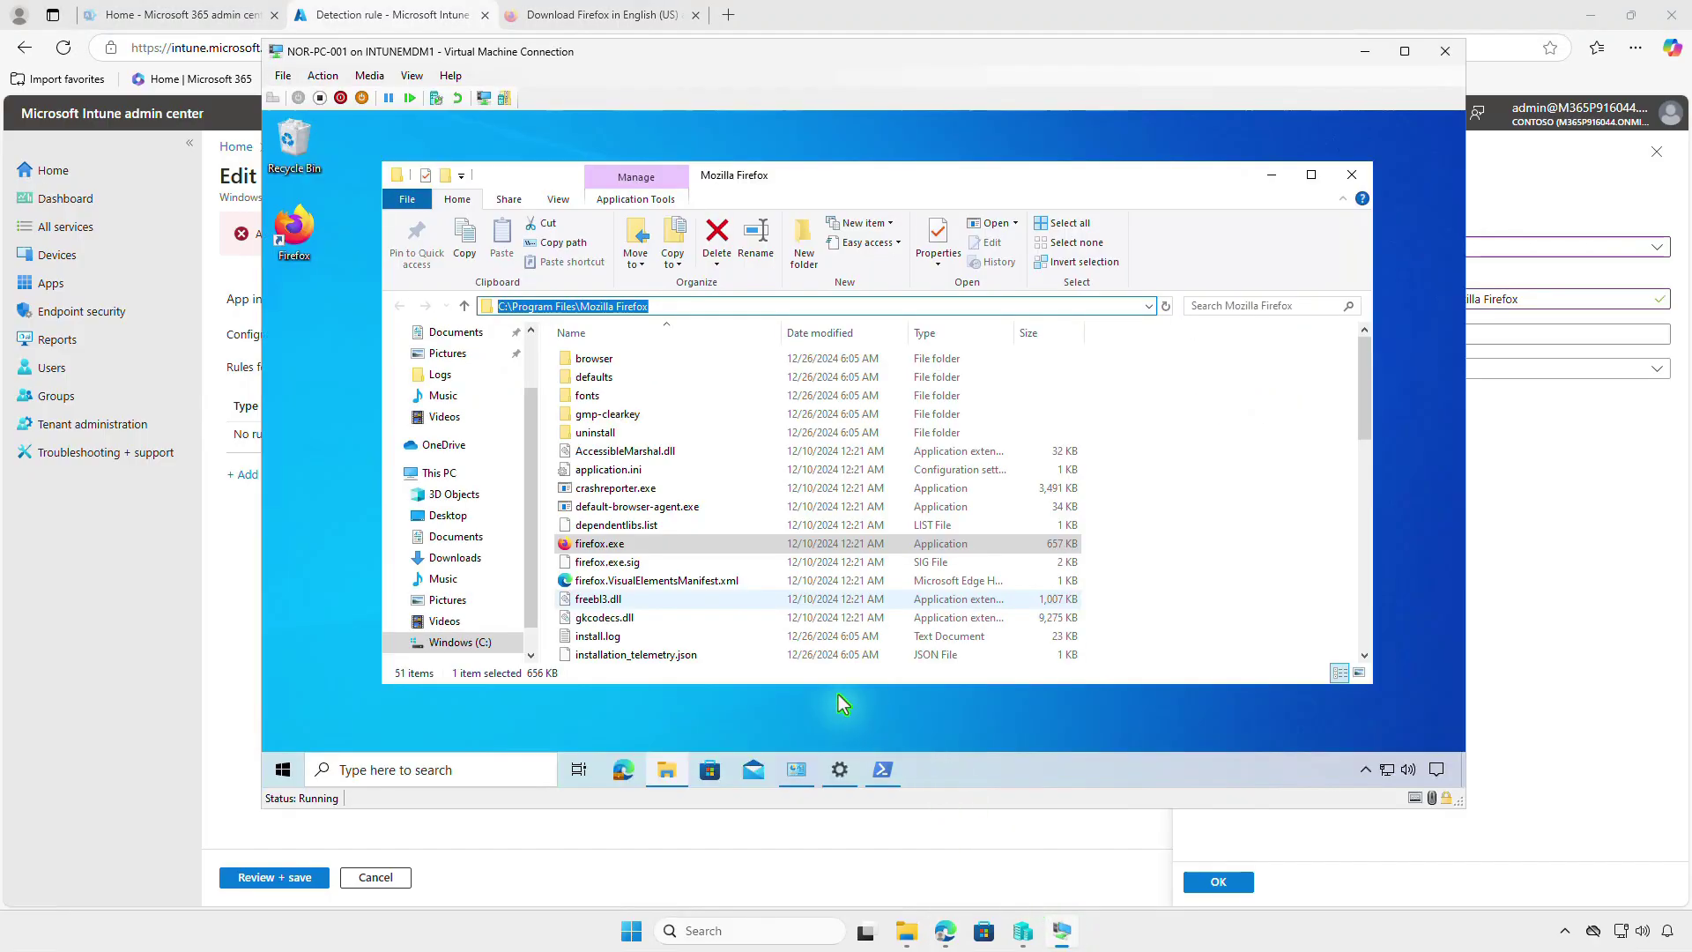
click(635, 548)
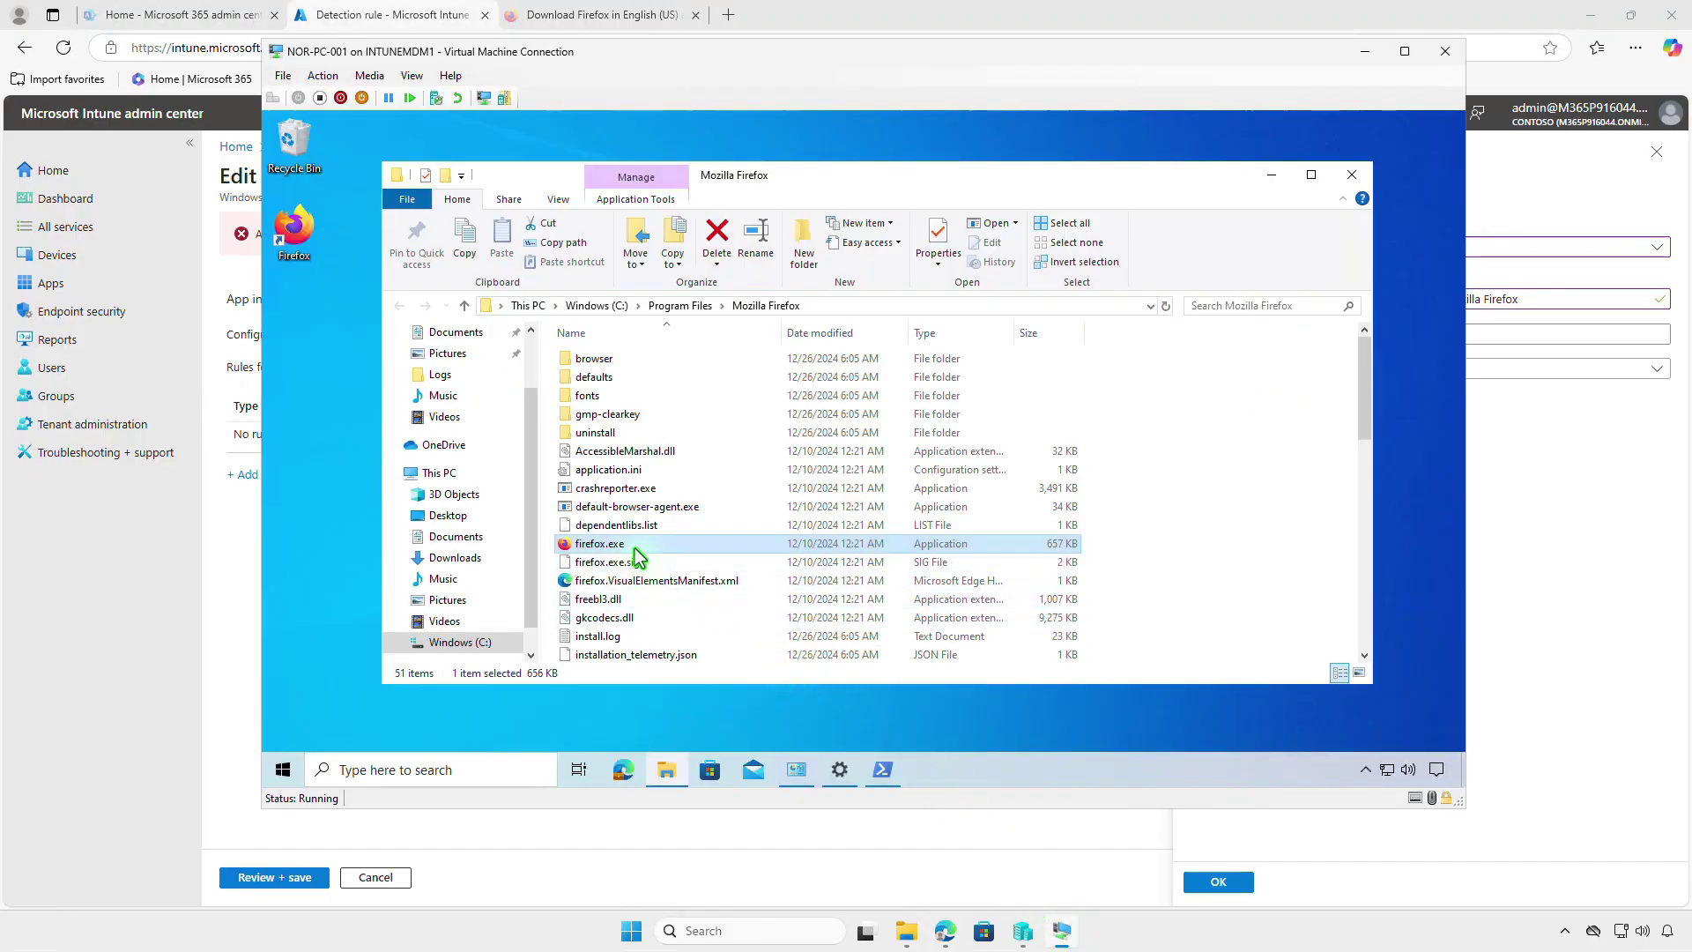
click(635, 546)
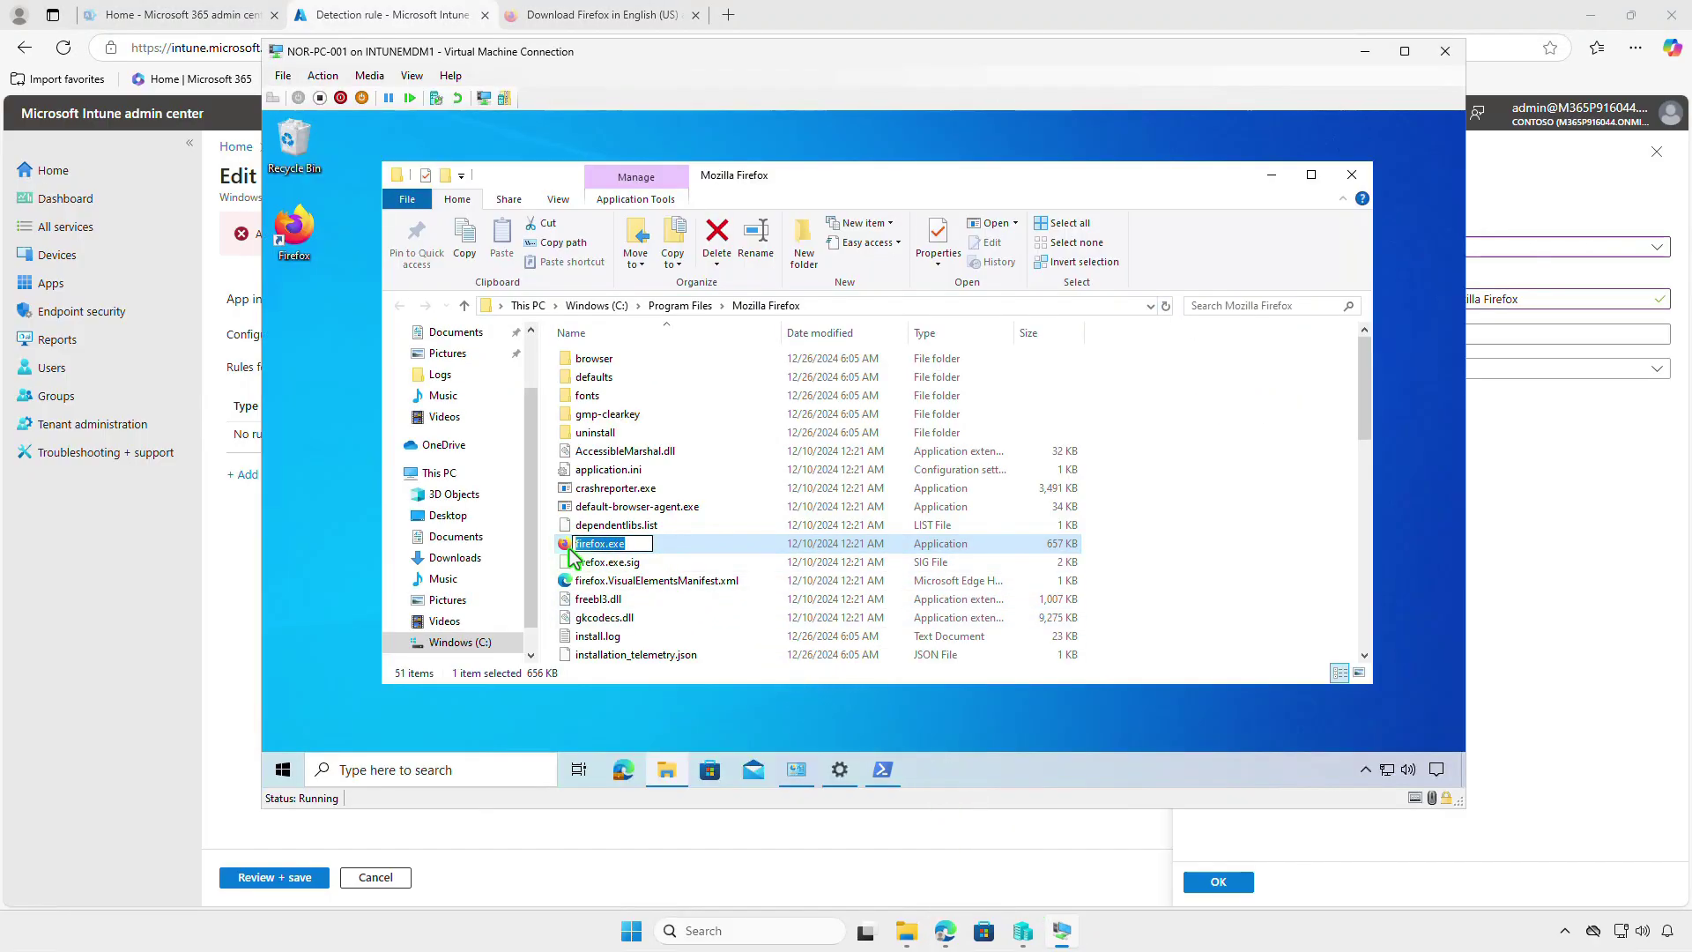
right_click(632, 548)
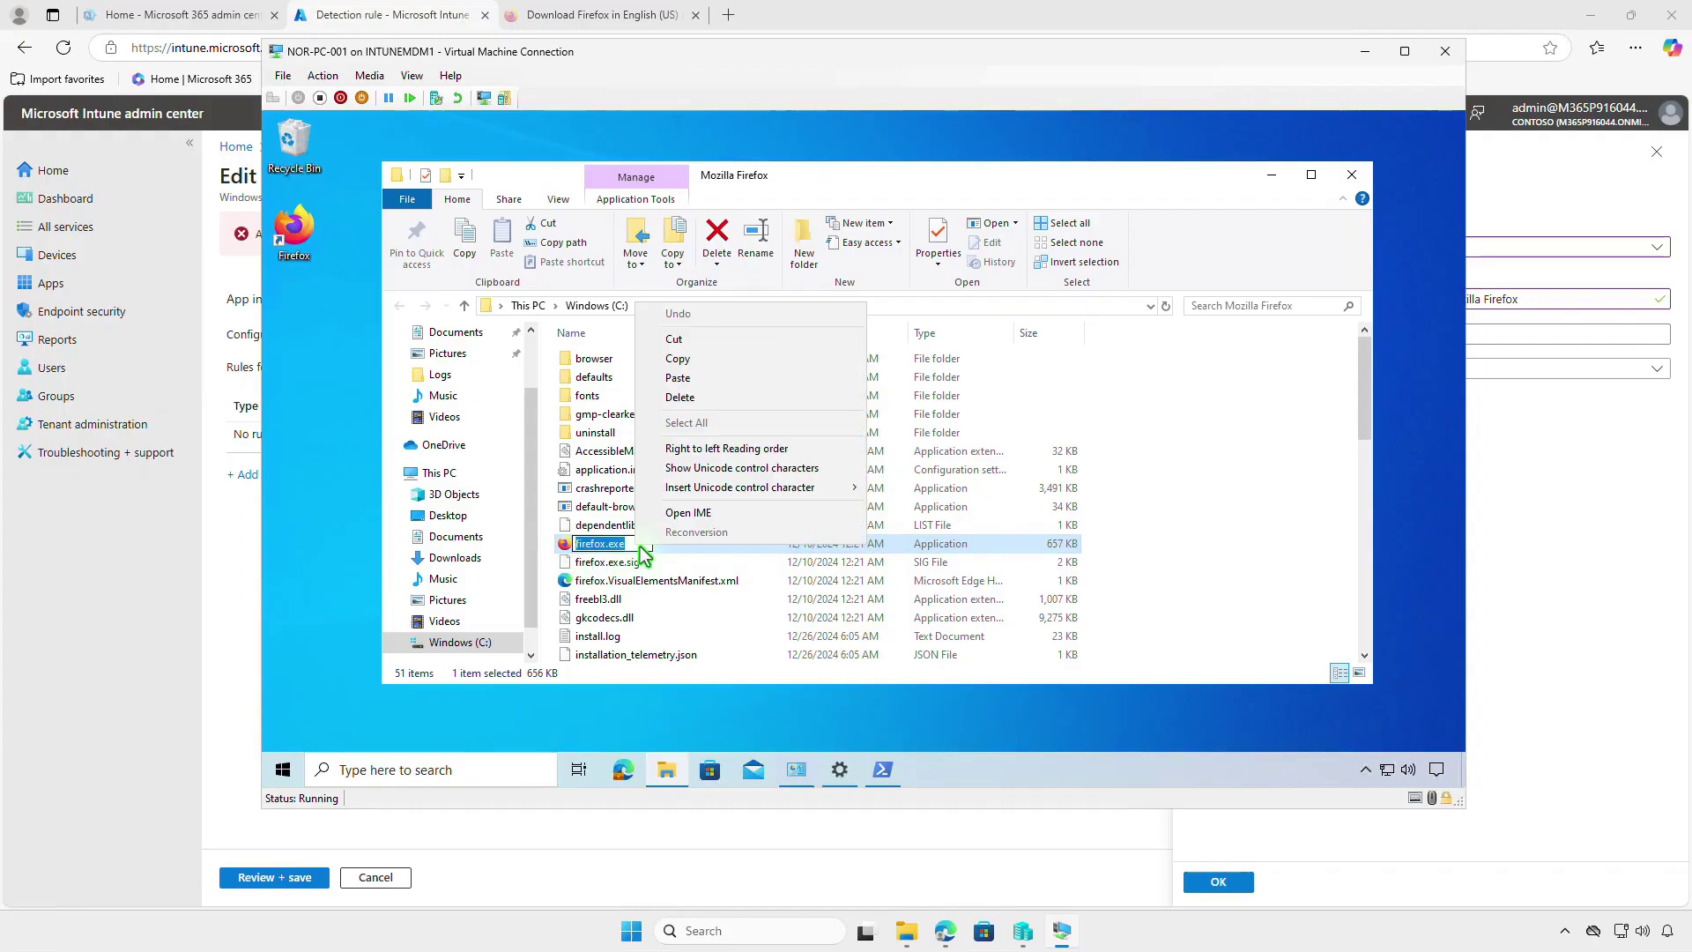
click(705, 374)
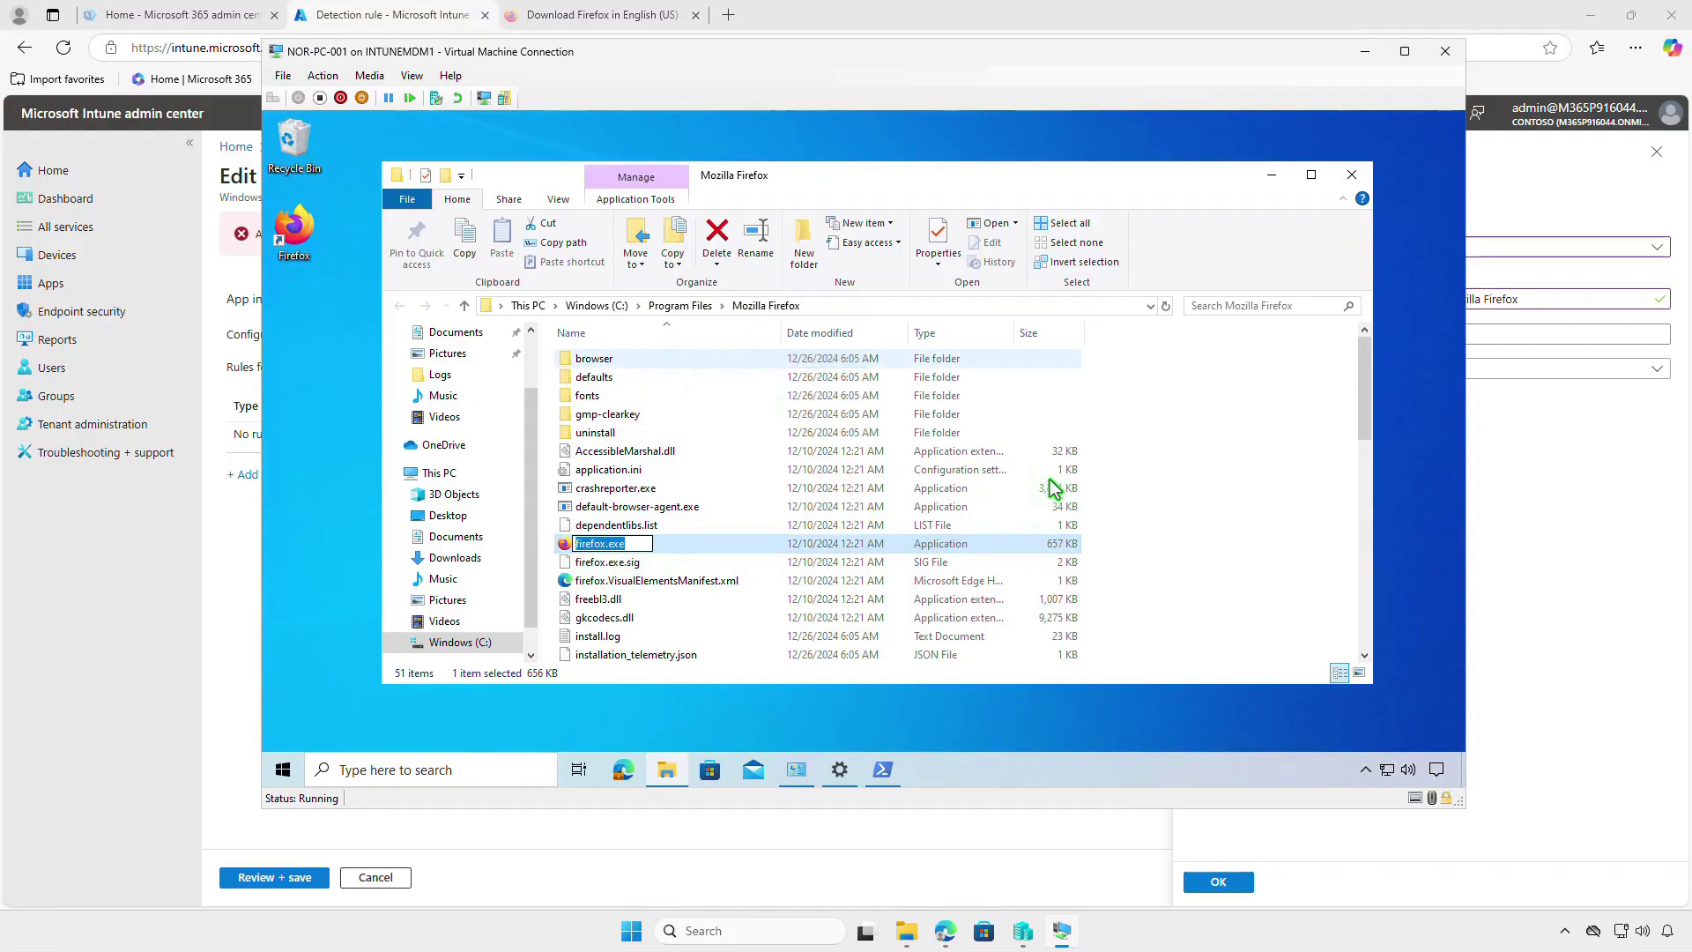
click(1524, 553)
click(1403, 336)
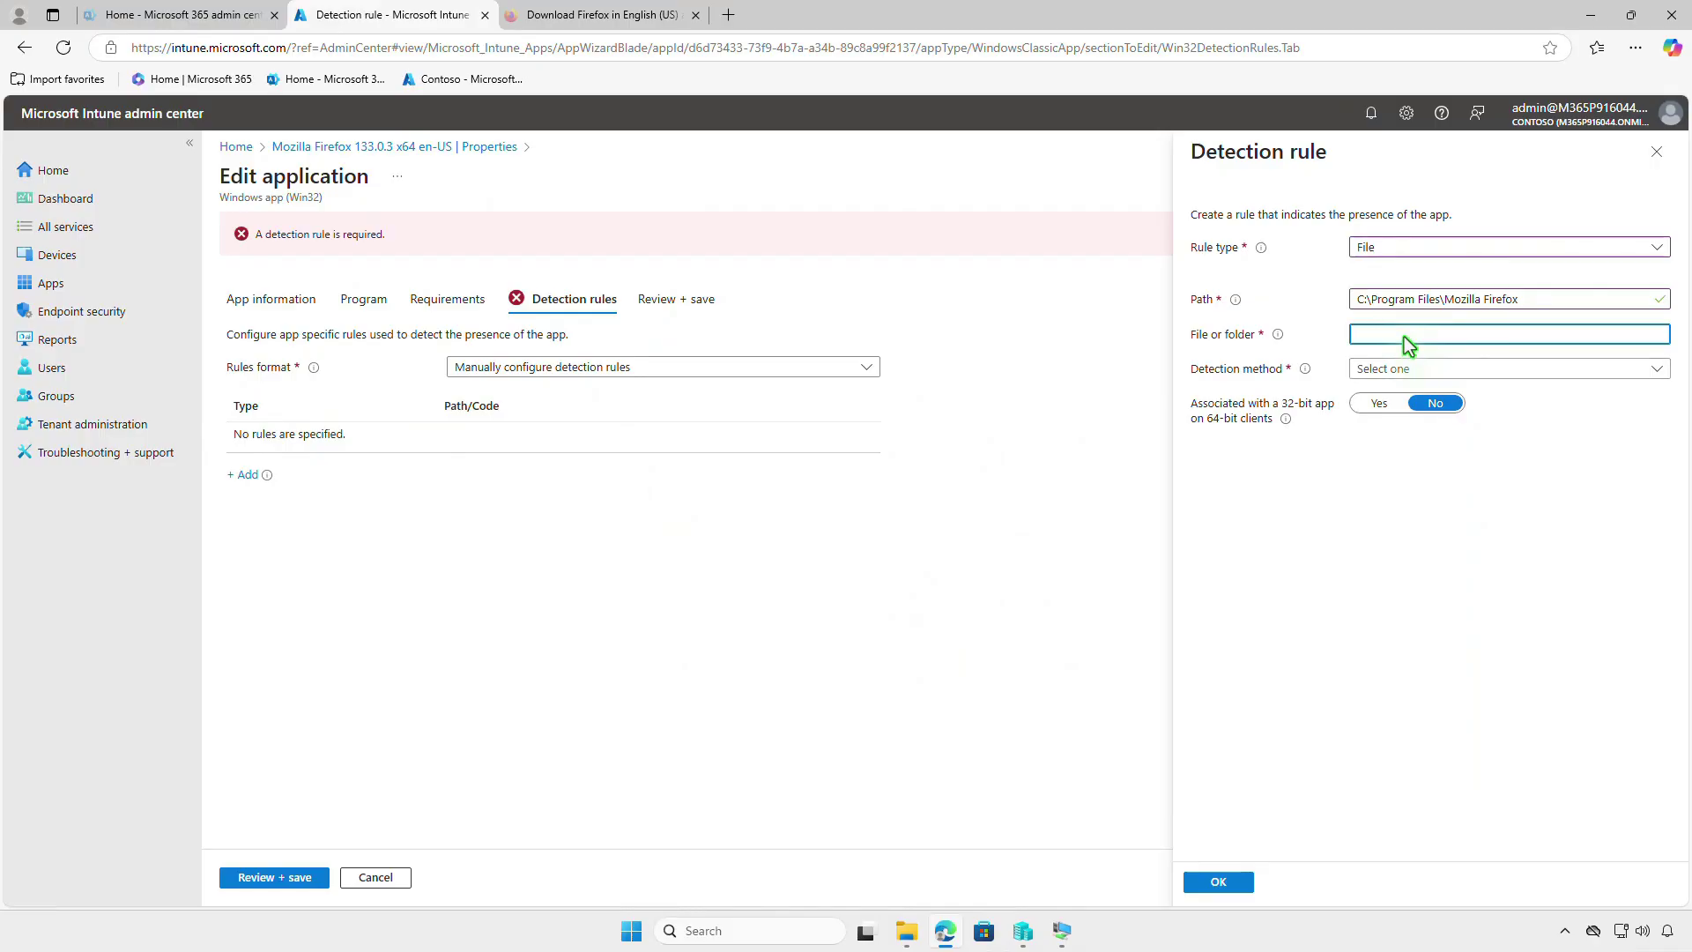
key(ctrl+v)
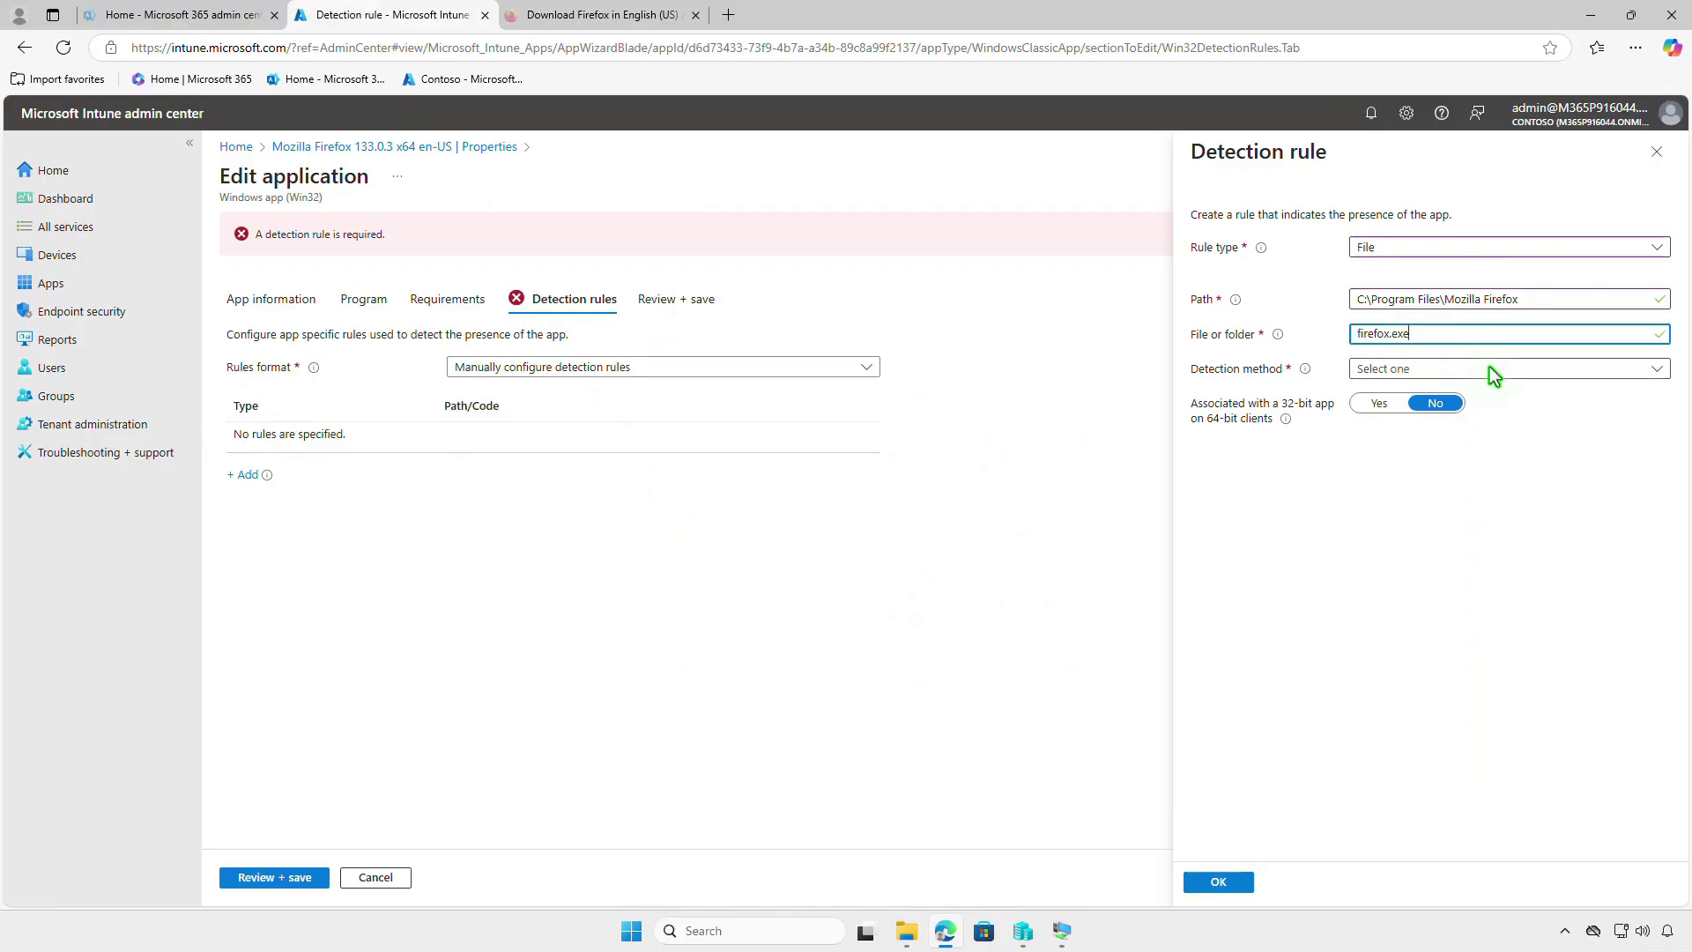
click(1489, 366)
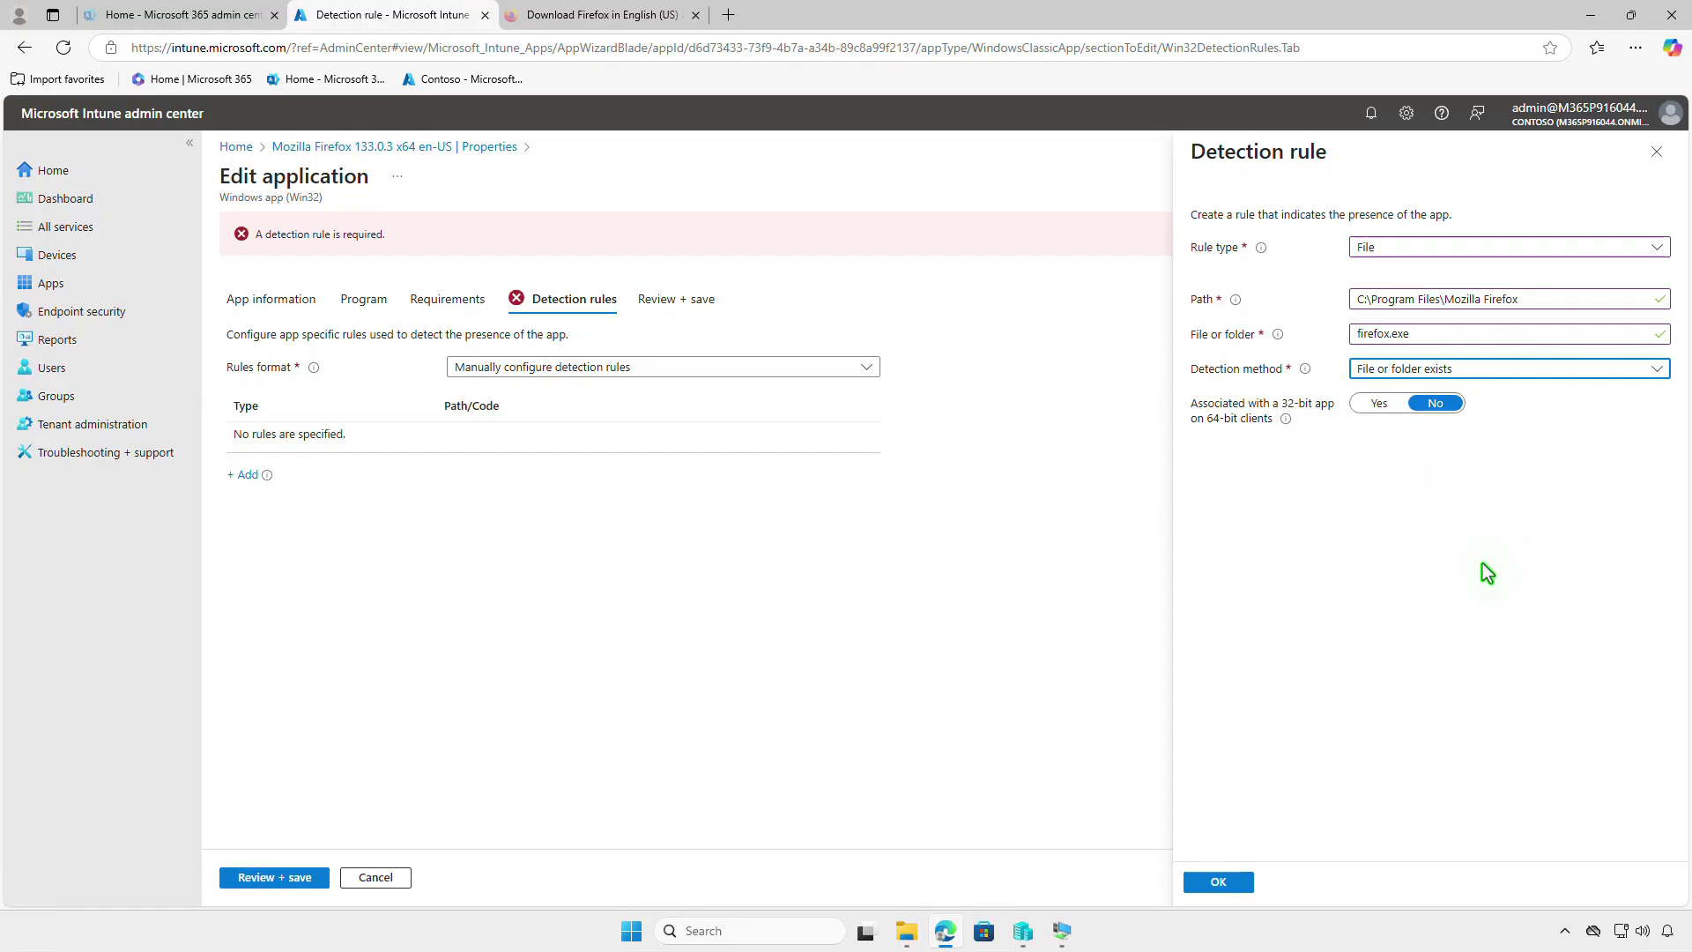
Step: Confirm the file detection rule for C:\Program Files\Mozilla Firefox and save the Firefox Win32 app
click(1238, 883)
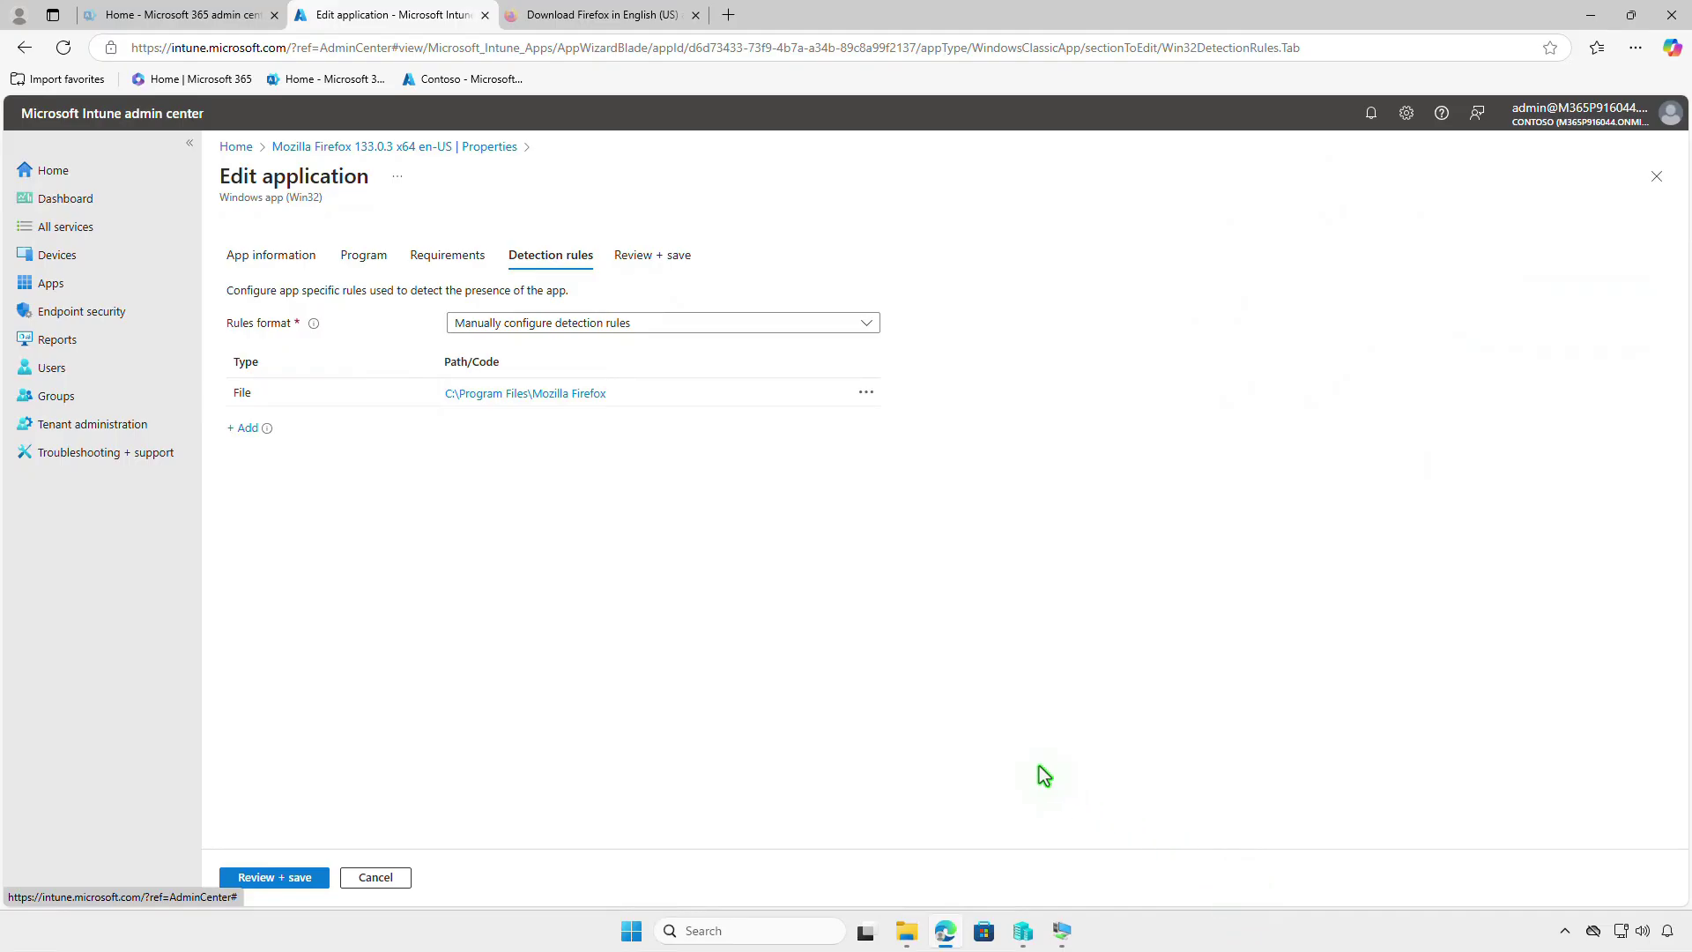
click(312, 878)
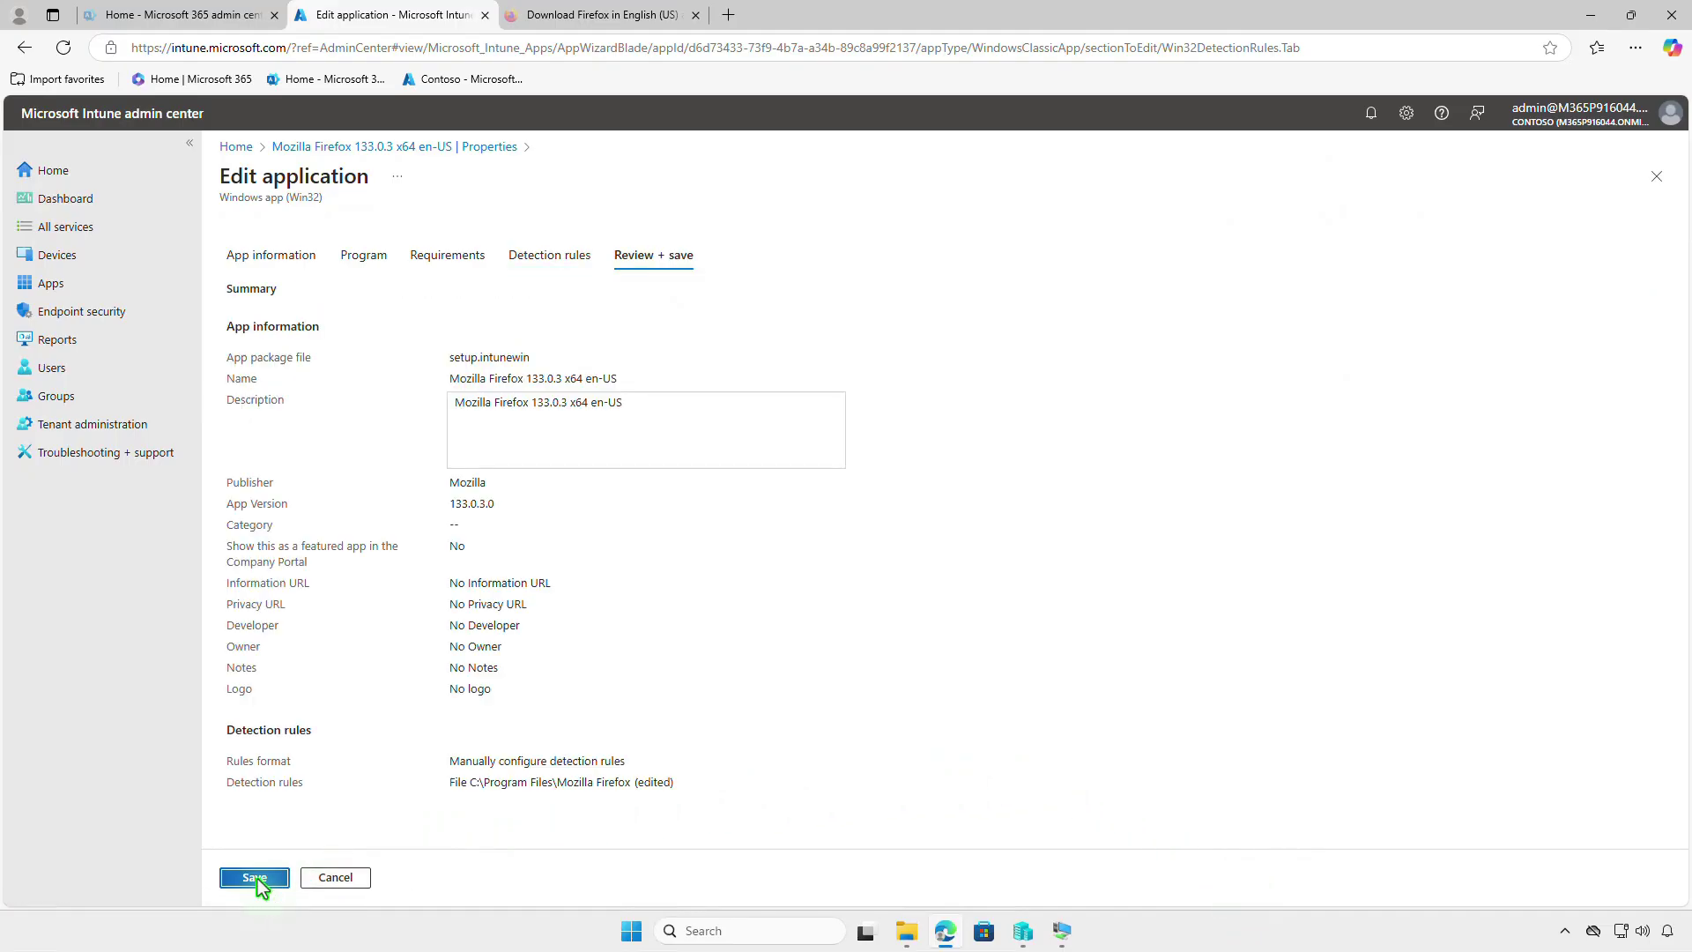
click(256, 878)
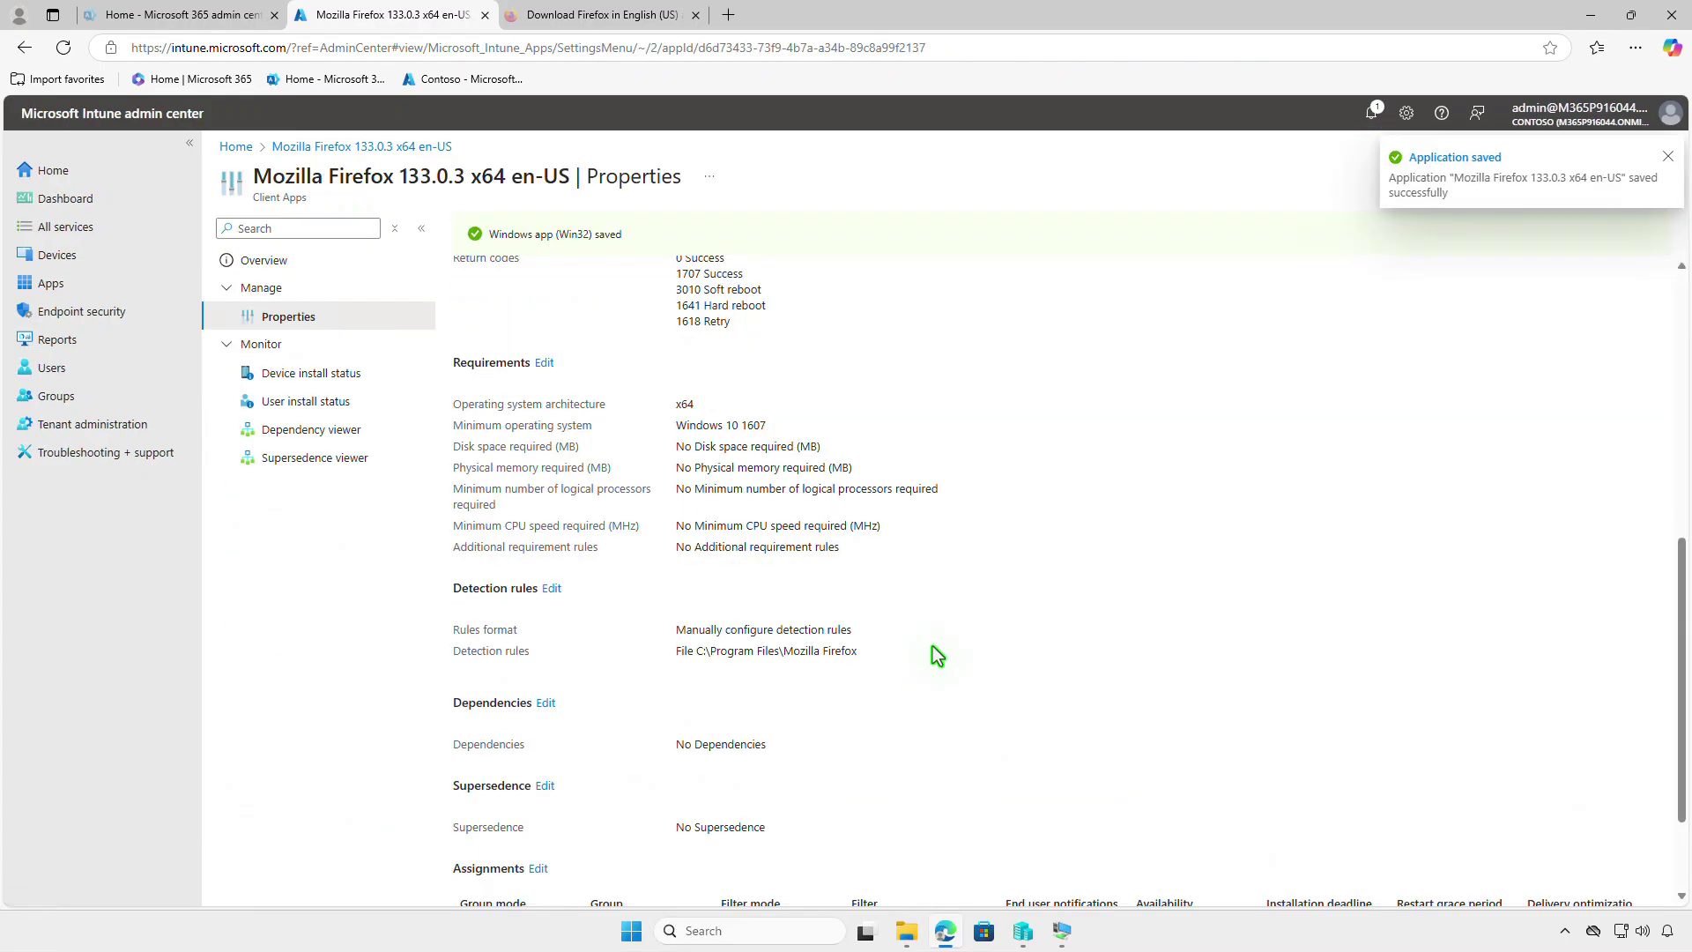
Step: Reload the Firefox app overview and check the per-device install status for 2 installed devices
click(325, 262)
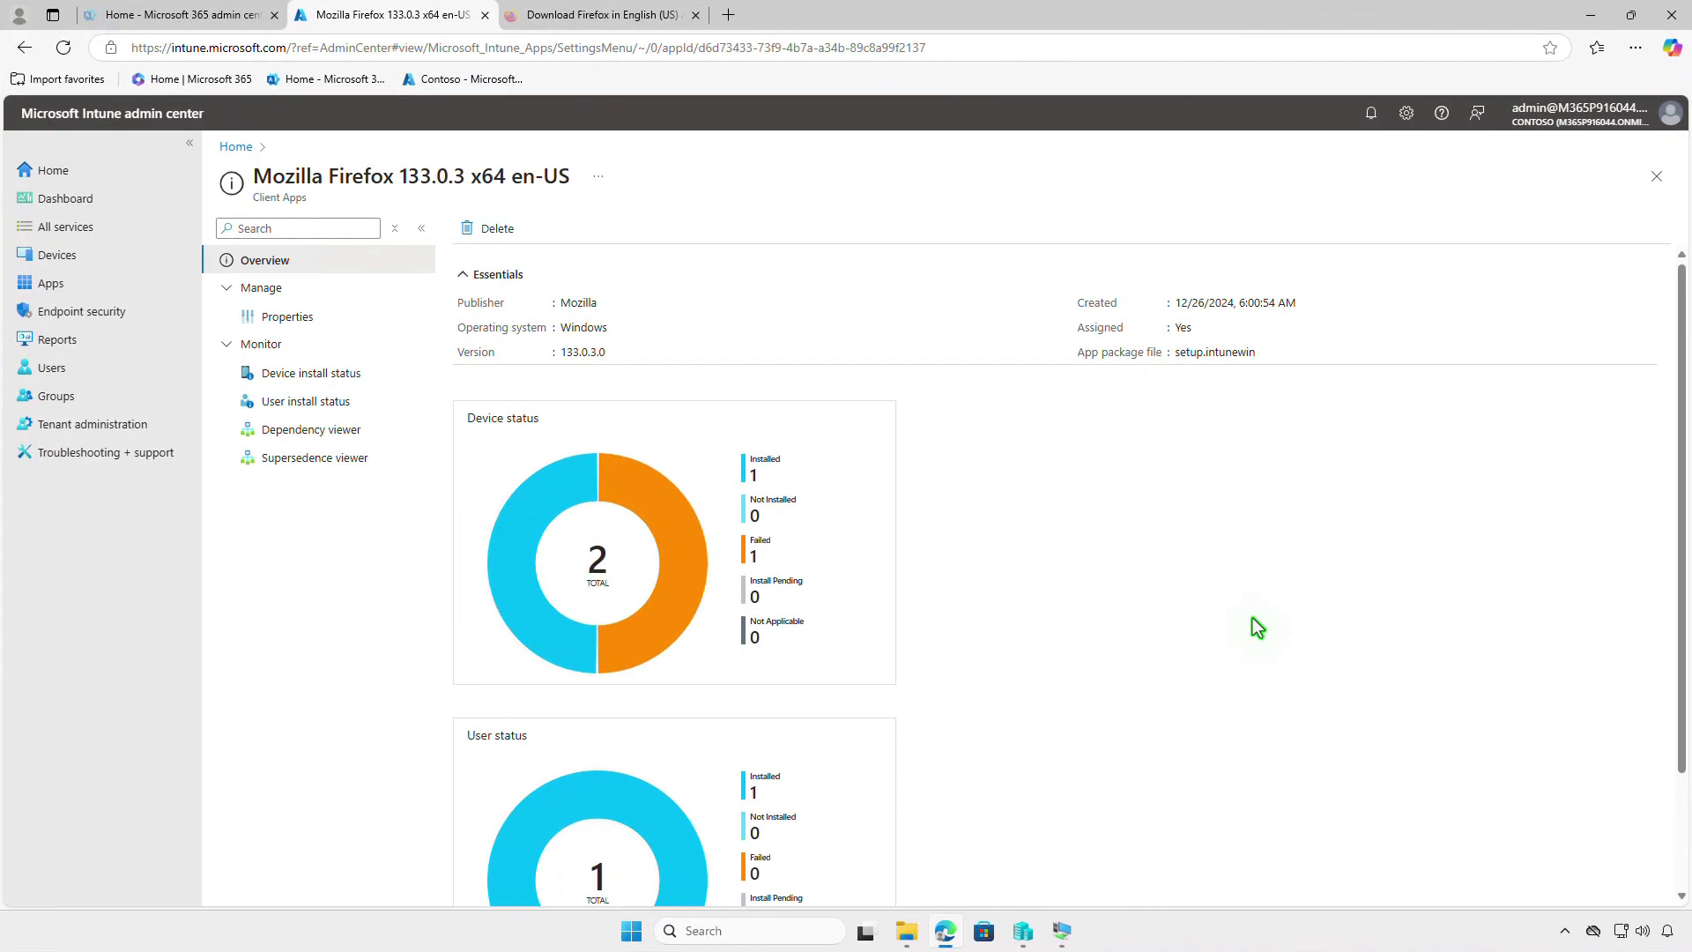
click(64, 47)
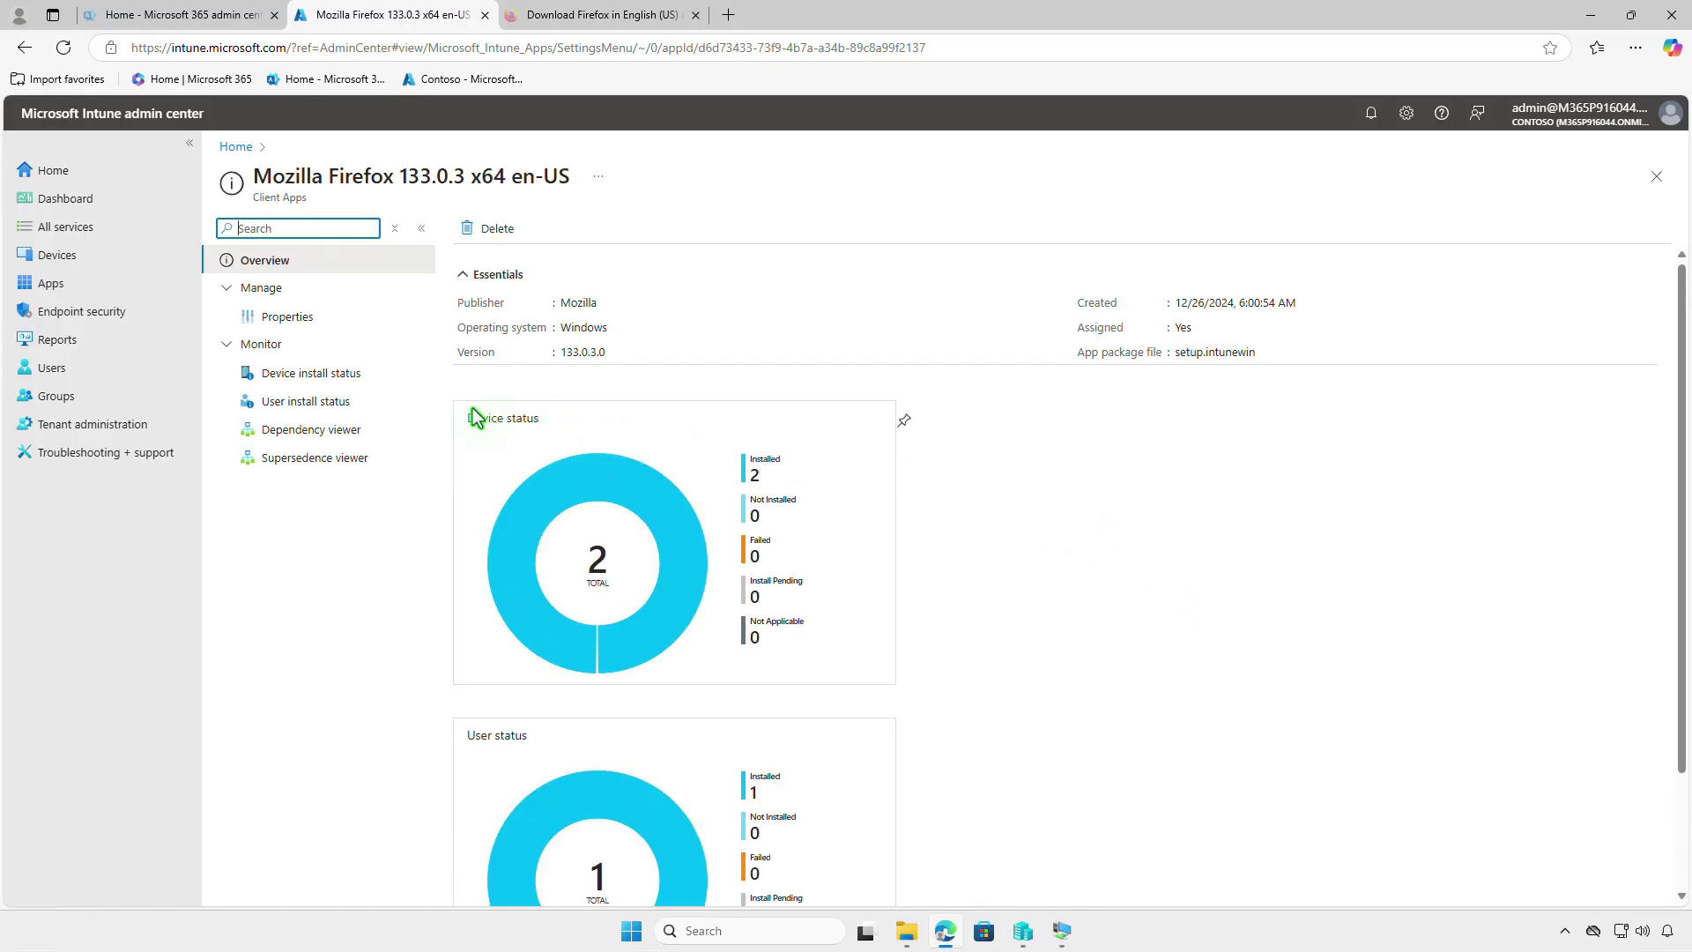
click(378, 373)
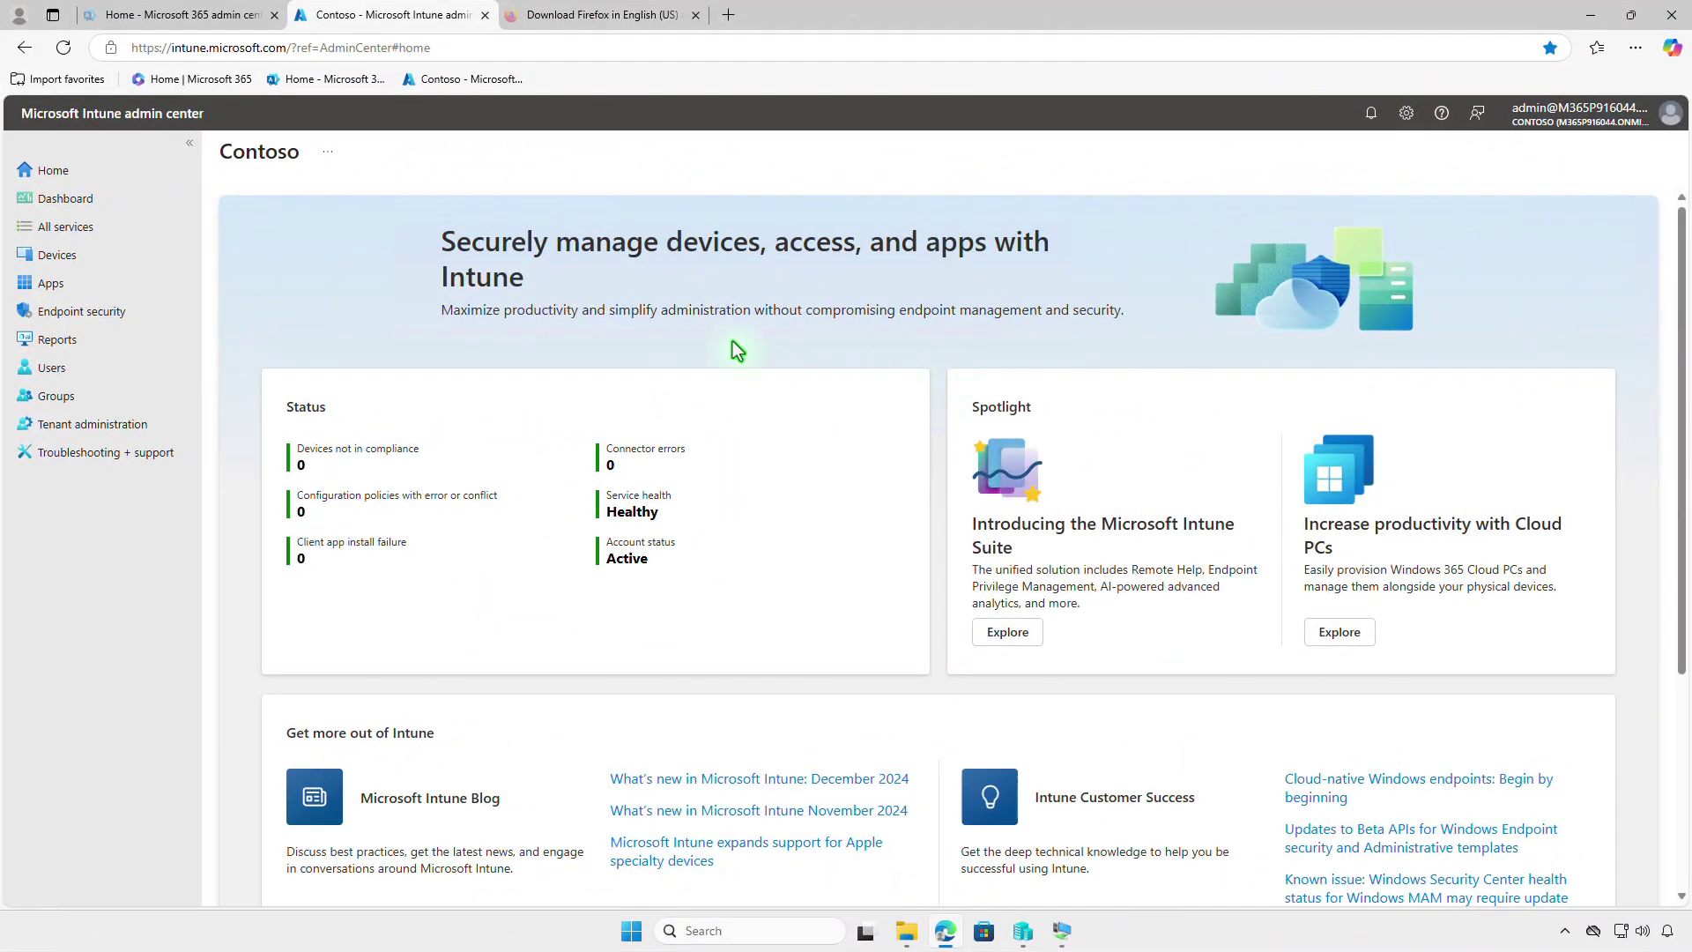
Step: Go to Apps > Windows and open Mozilla Firefox 133.0.3 x64 en-US
click(109, 289)
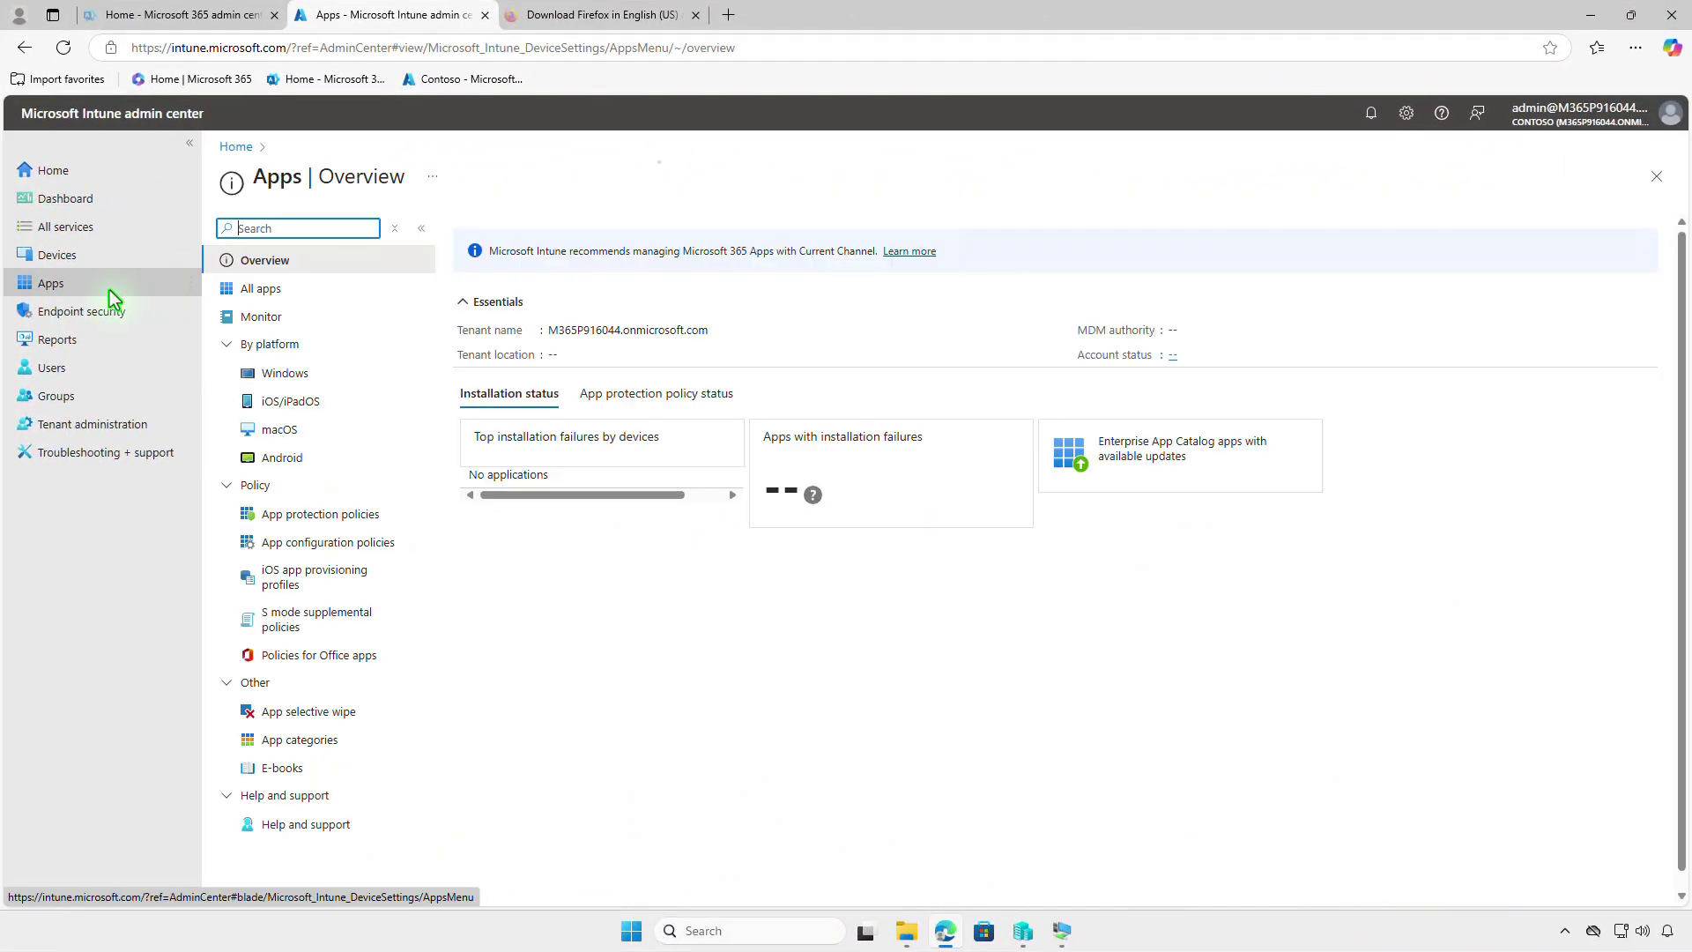
click(304, 382)
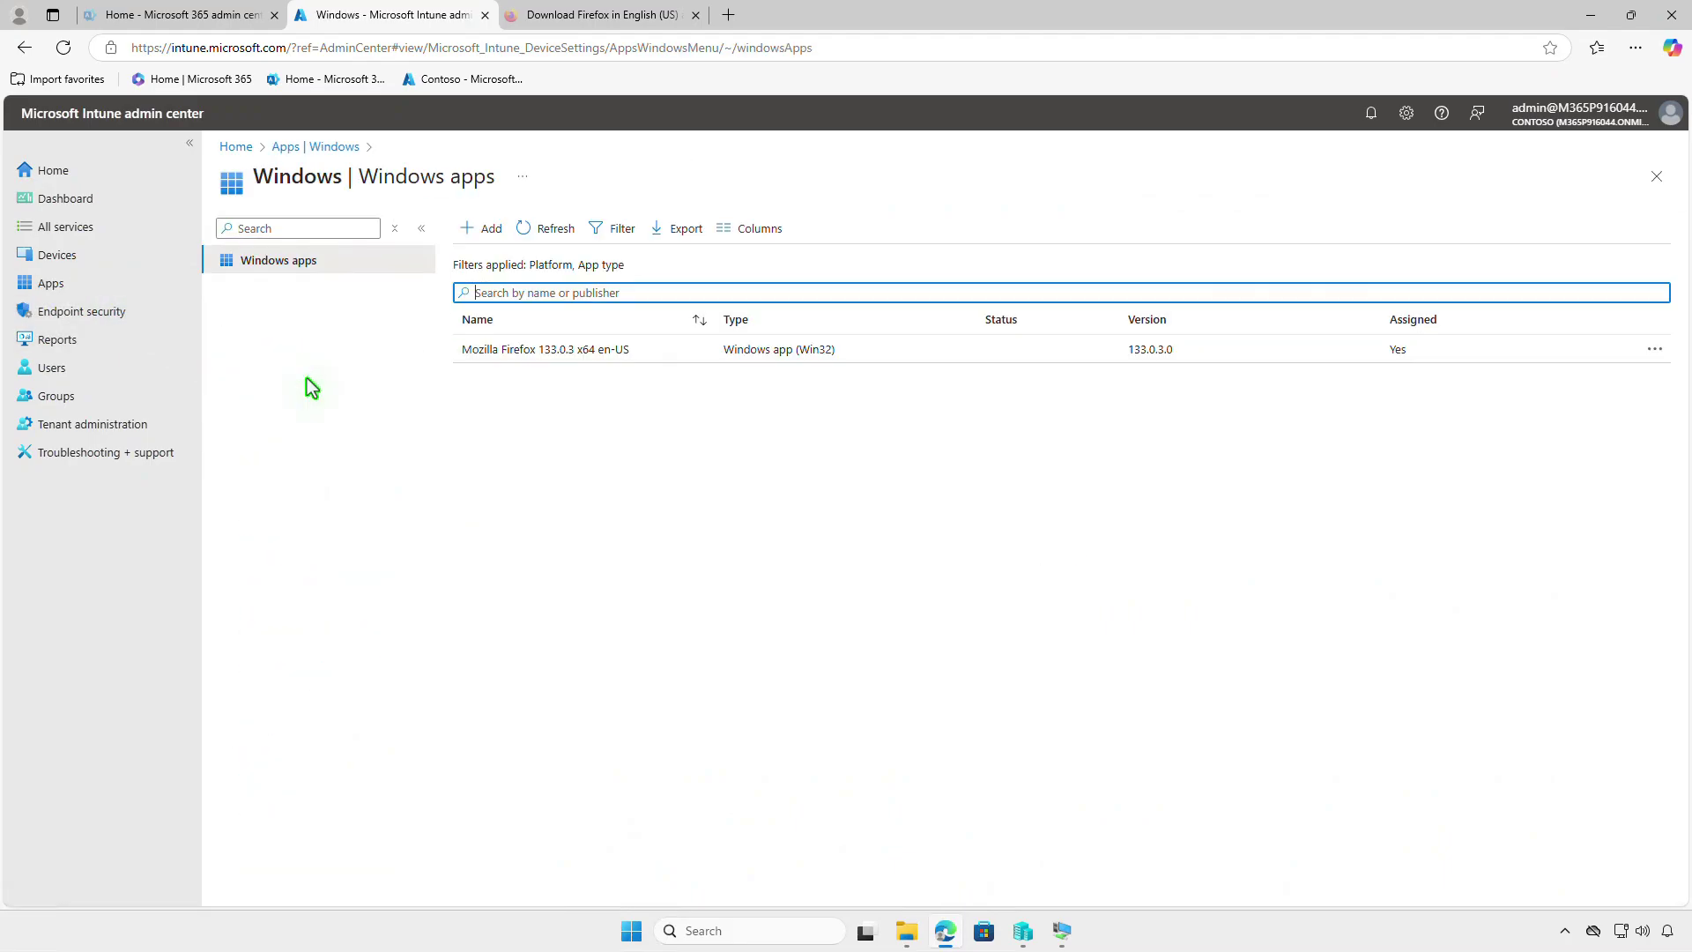
click(648, 349)
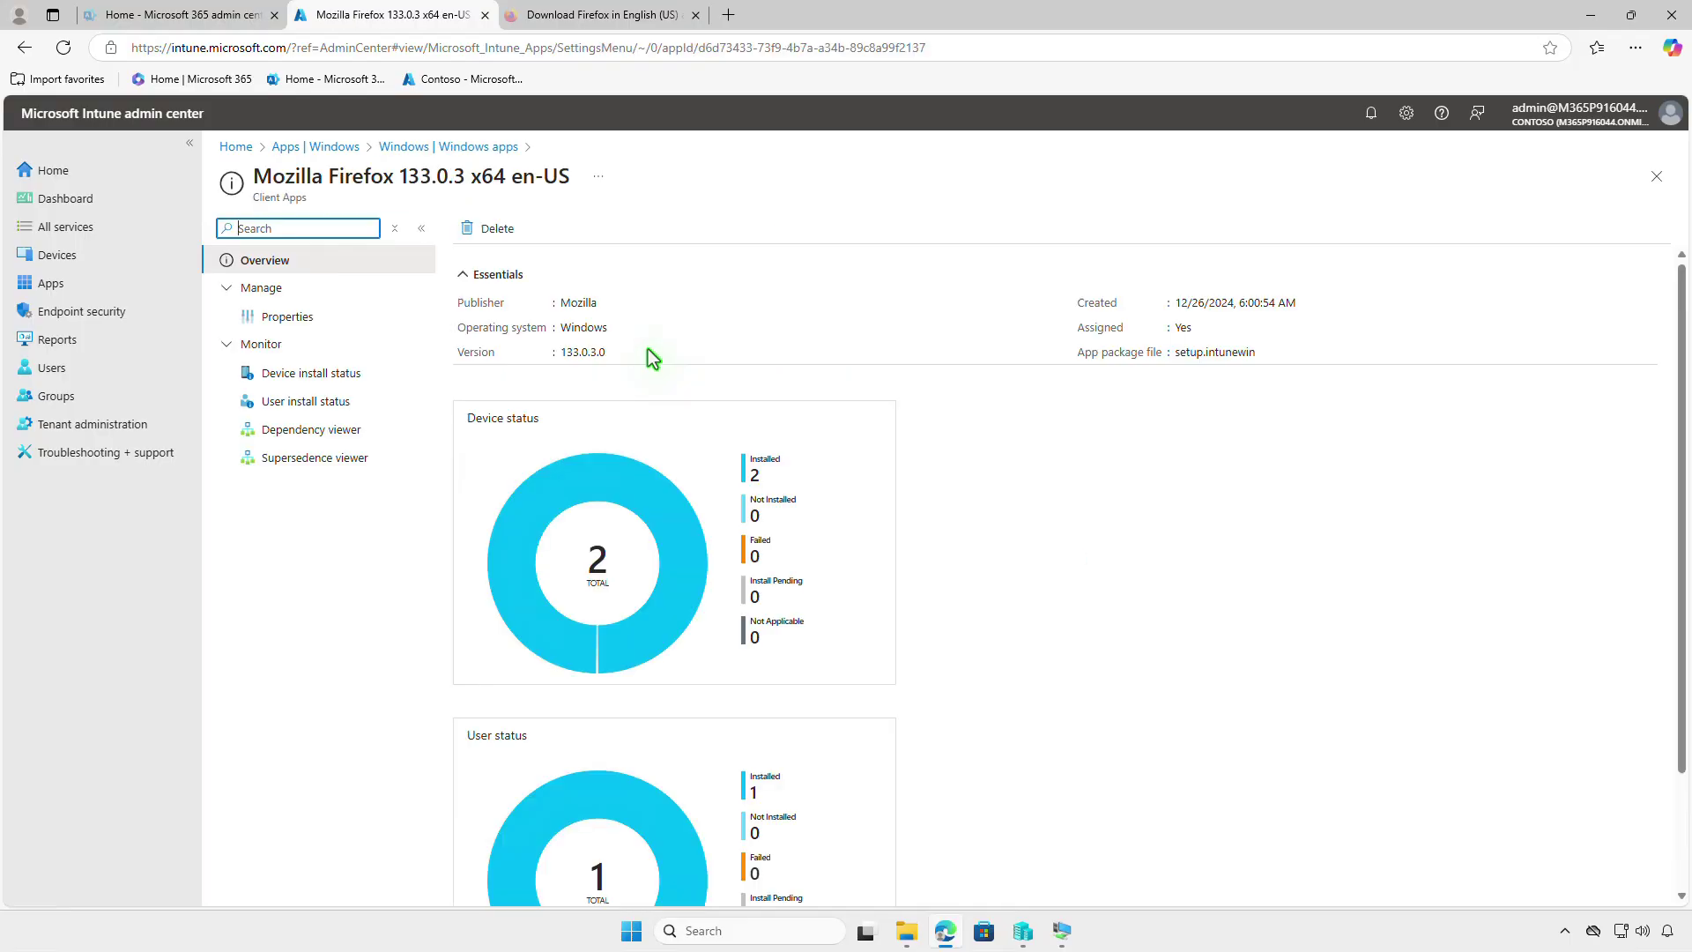
Step: Edit the app's assignments in Properties and remove Test_Devices from Required
click(350, 323)
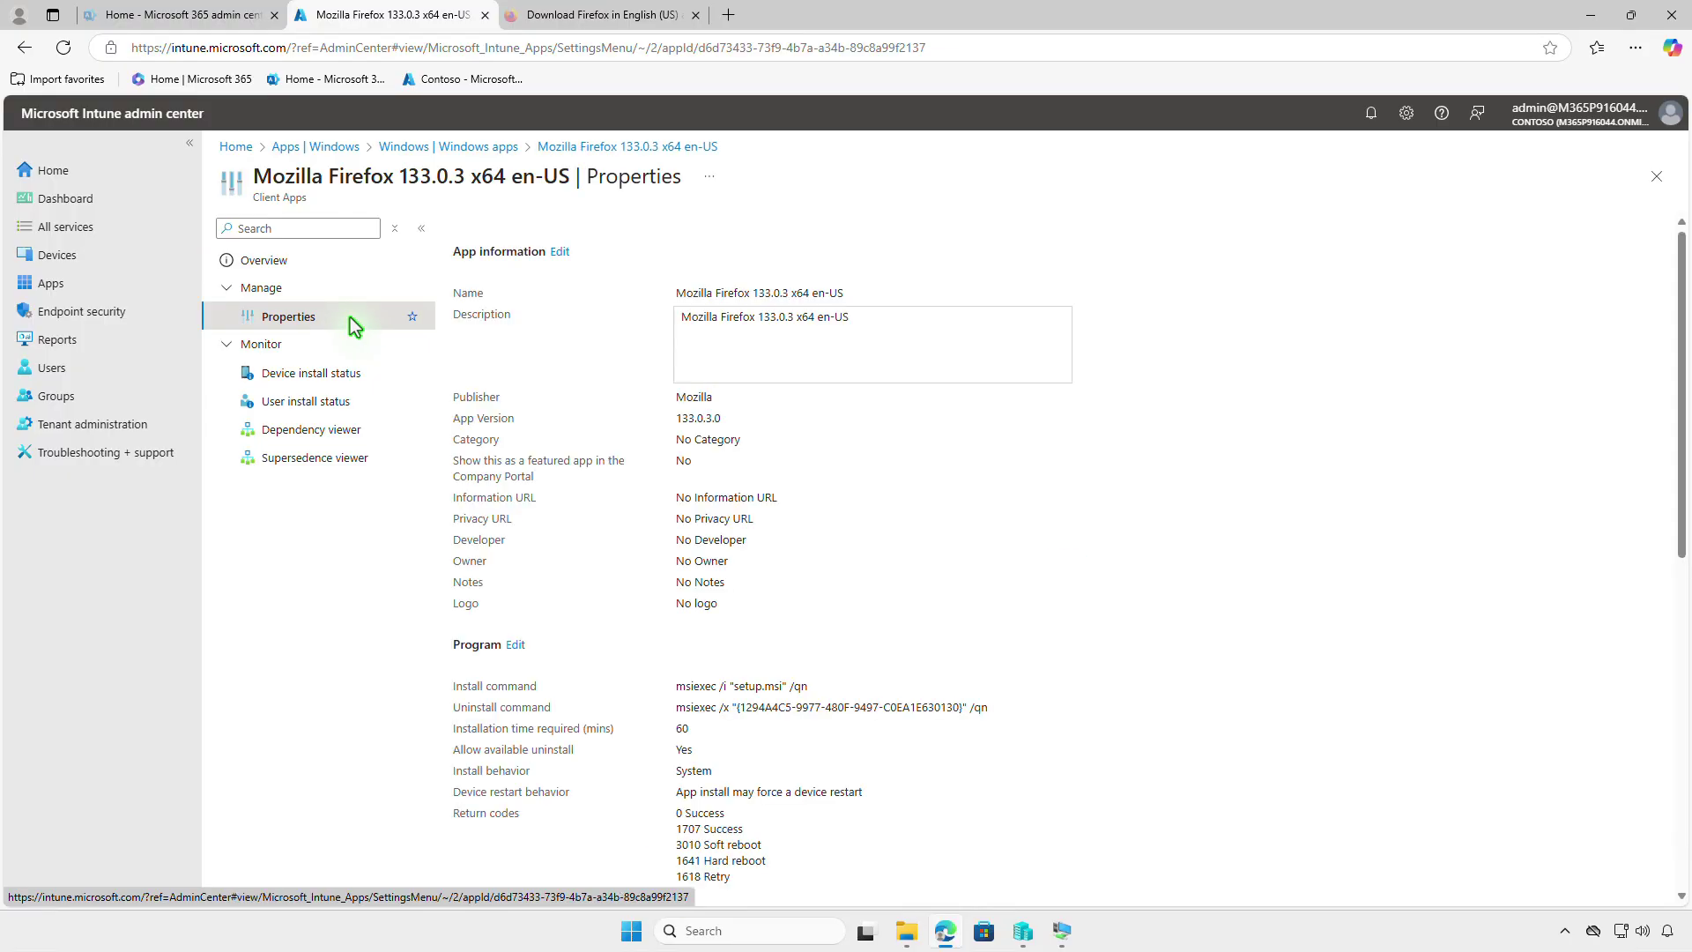
scroll(1230, 620, down, 6)
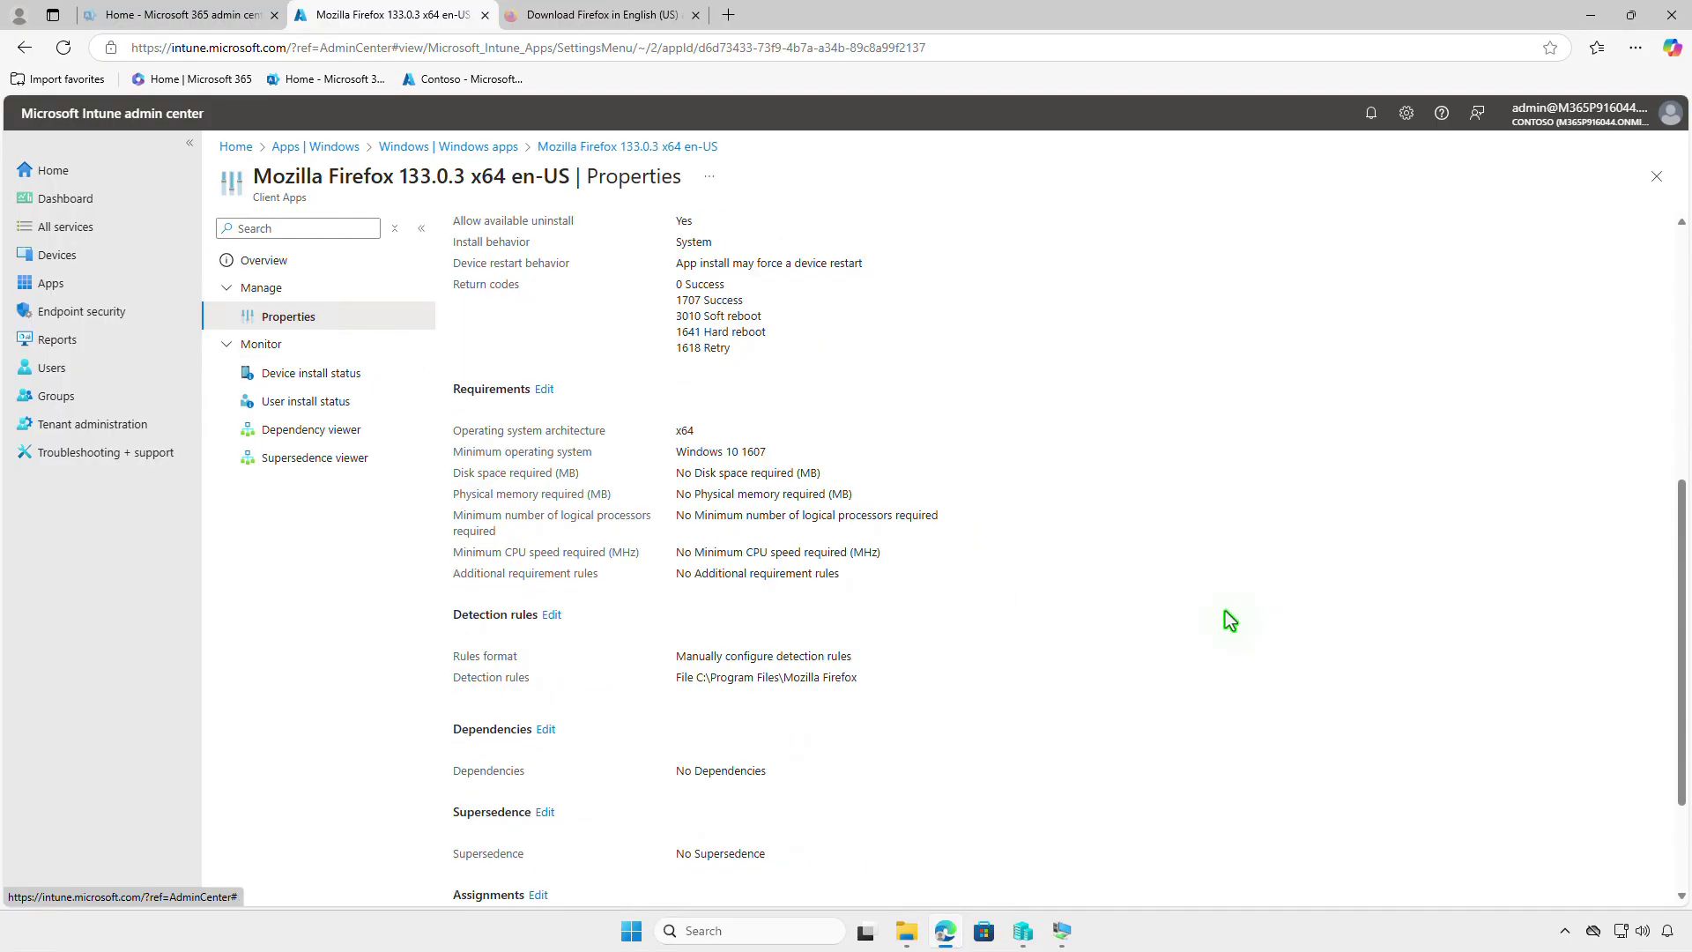
scroll(1229, 619, down, 2)
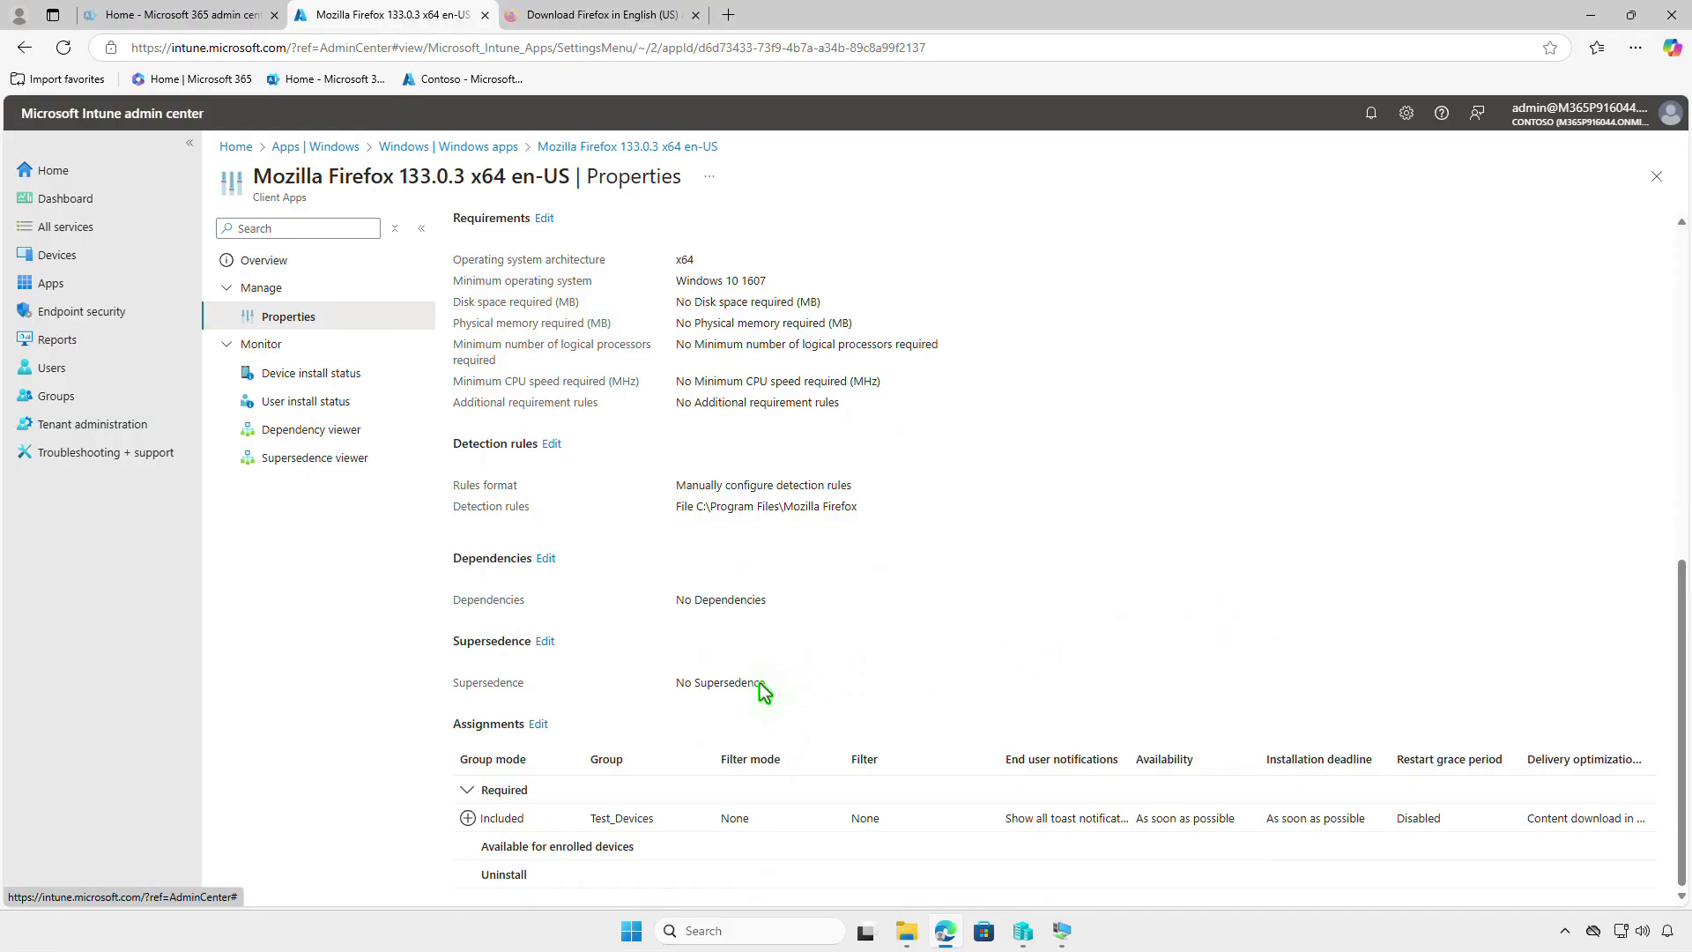
click(541, 725)
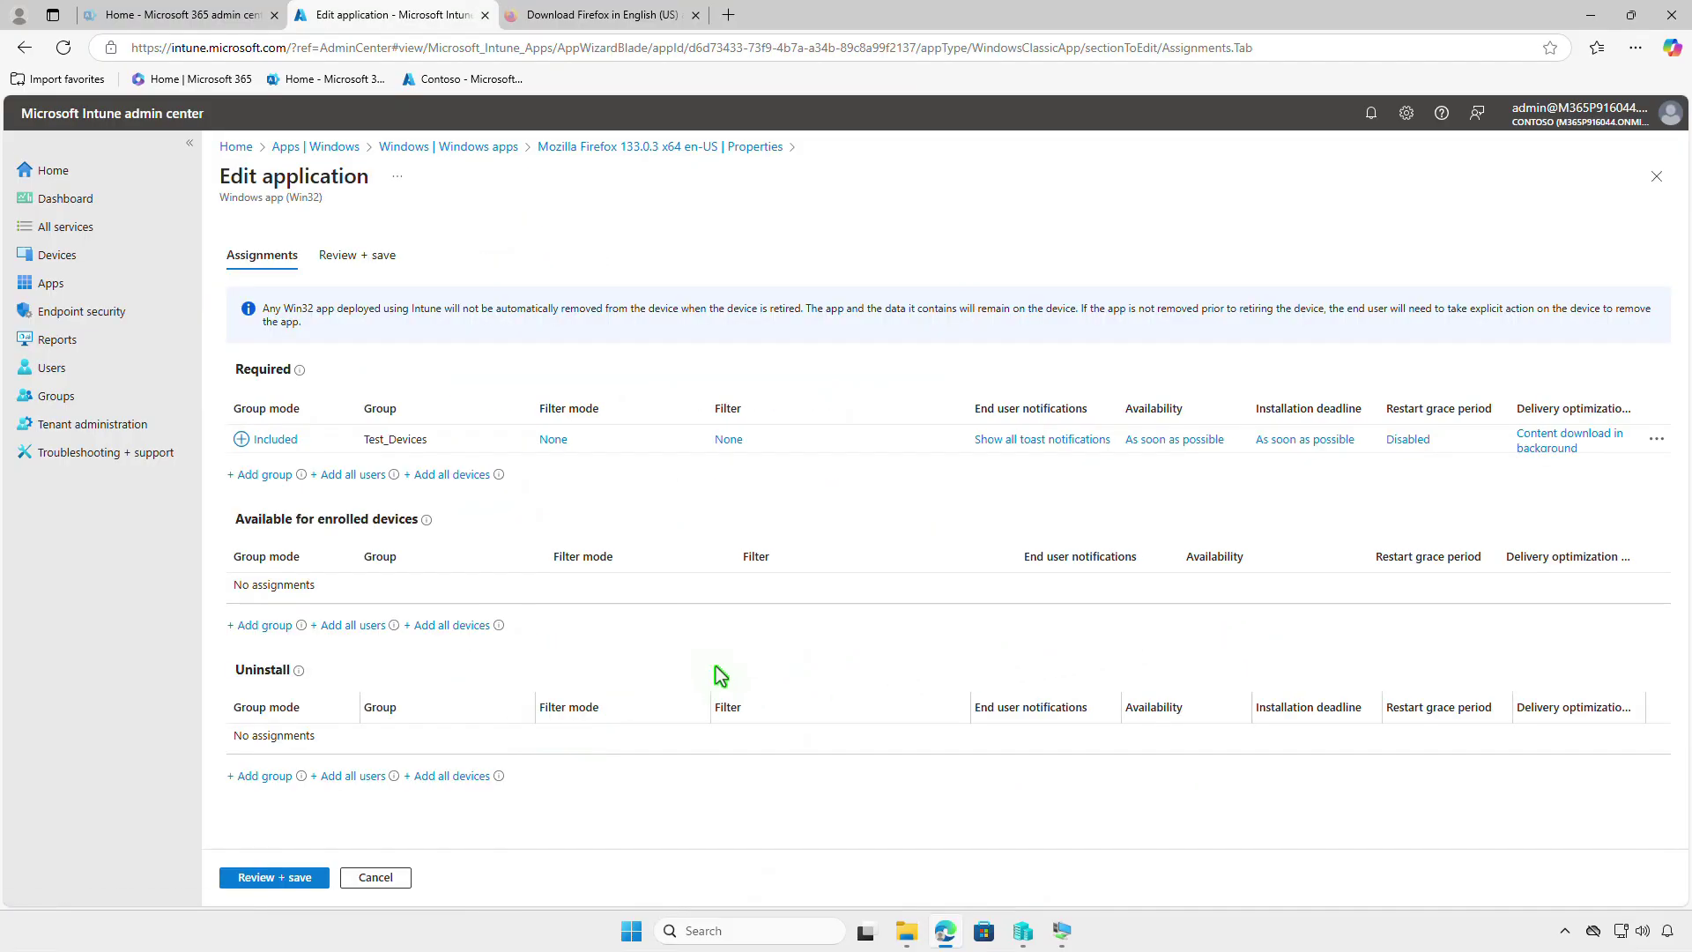
click(1655, 439)
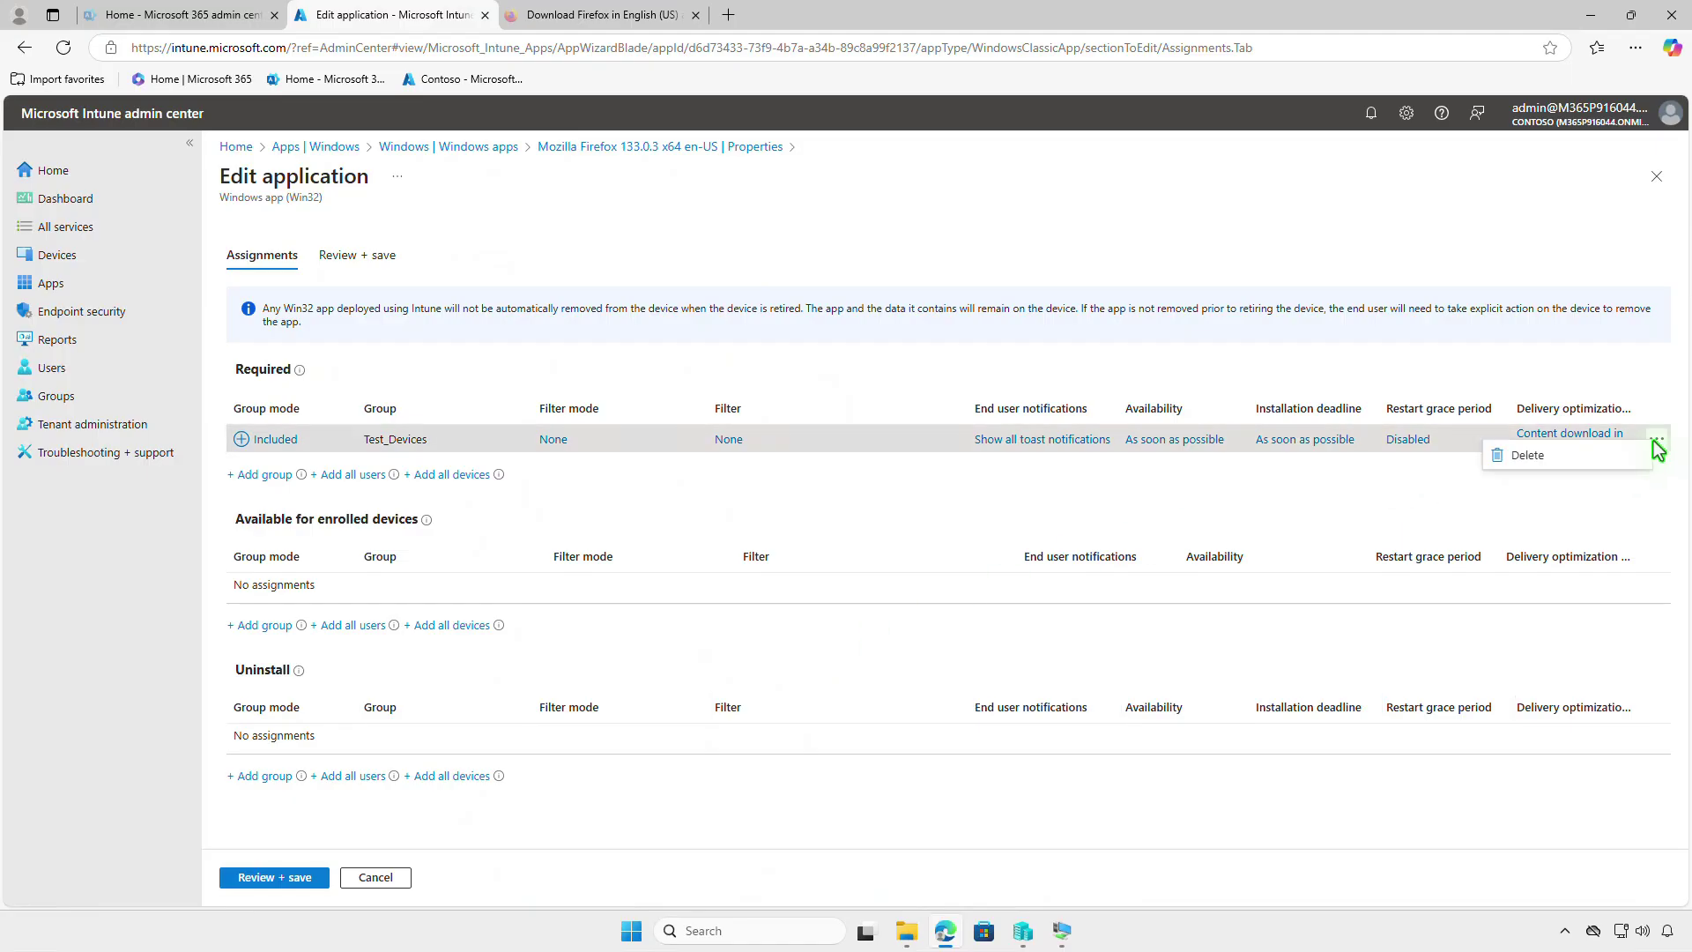
click(1527, 455)
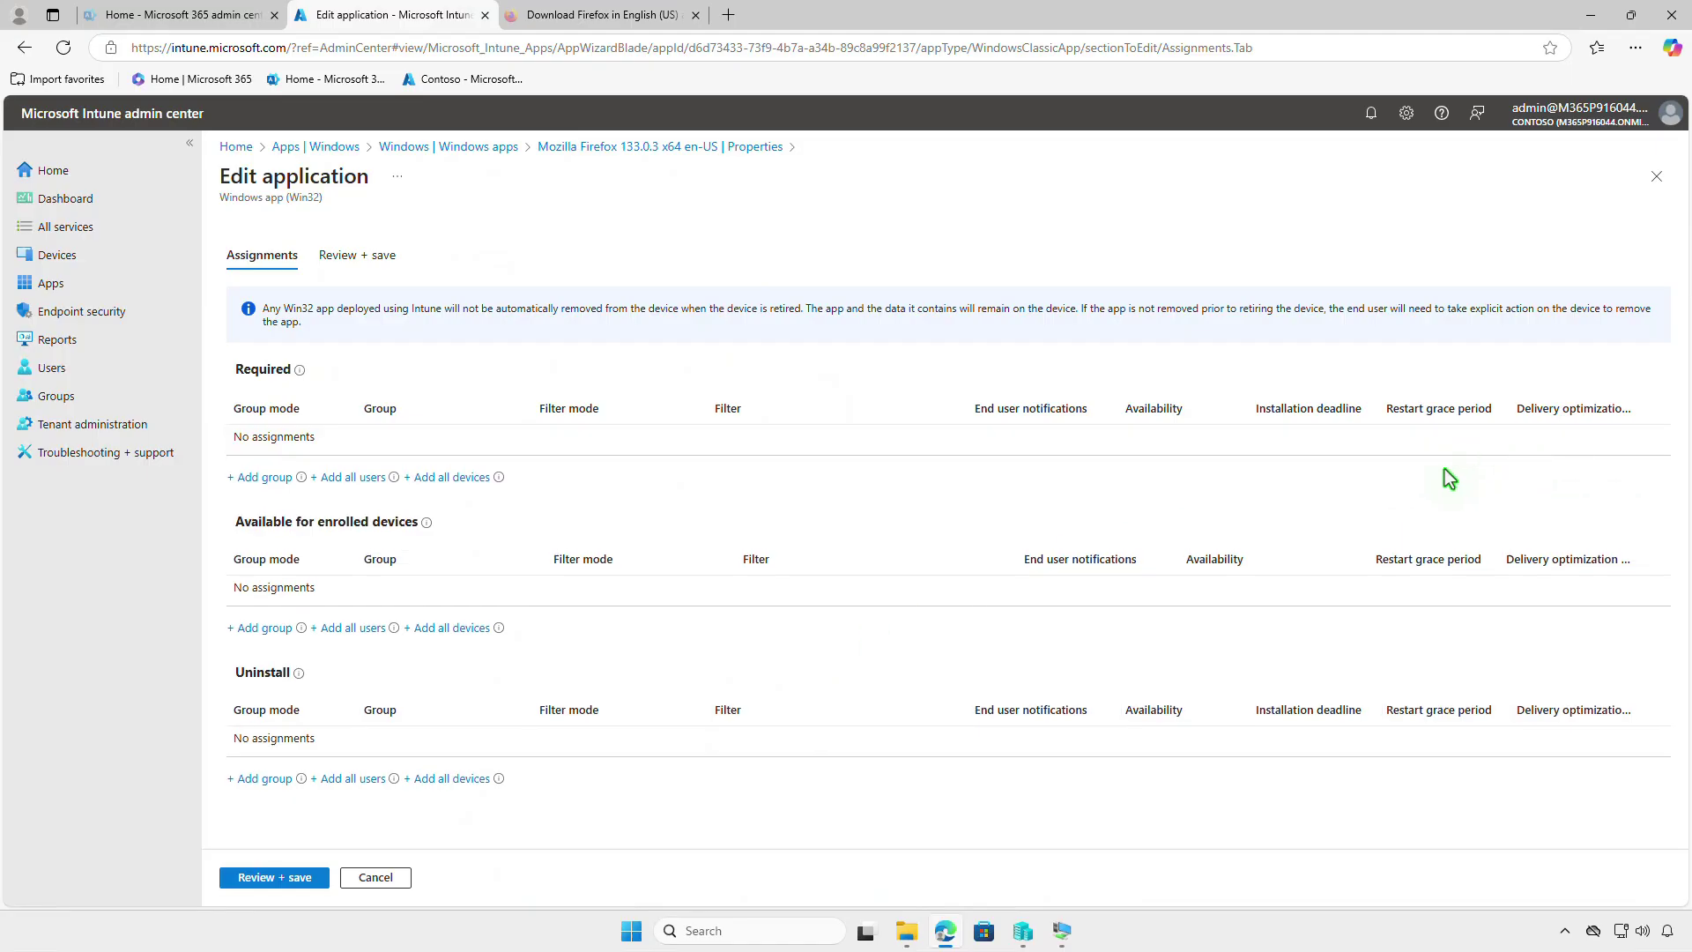
Step: Add Test_Devices as an Uninstall assignment and save the app
click(280, 787)
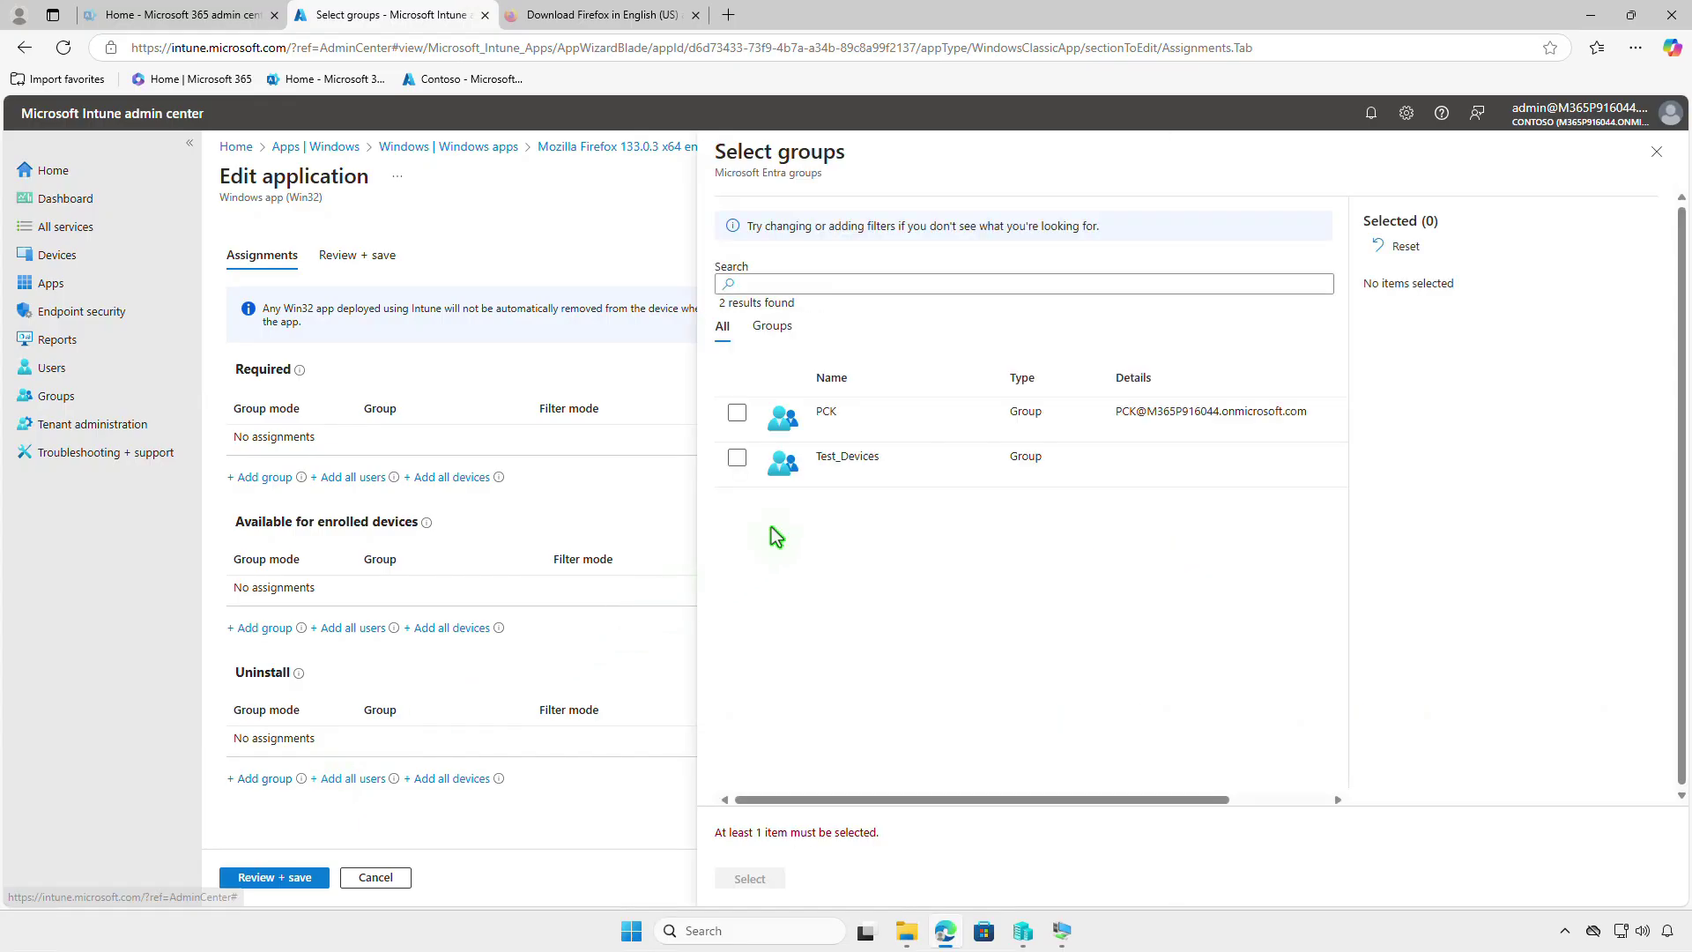
click(737, 458)
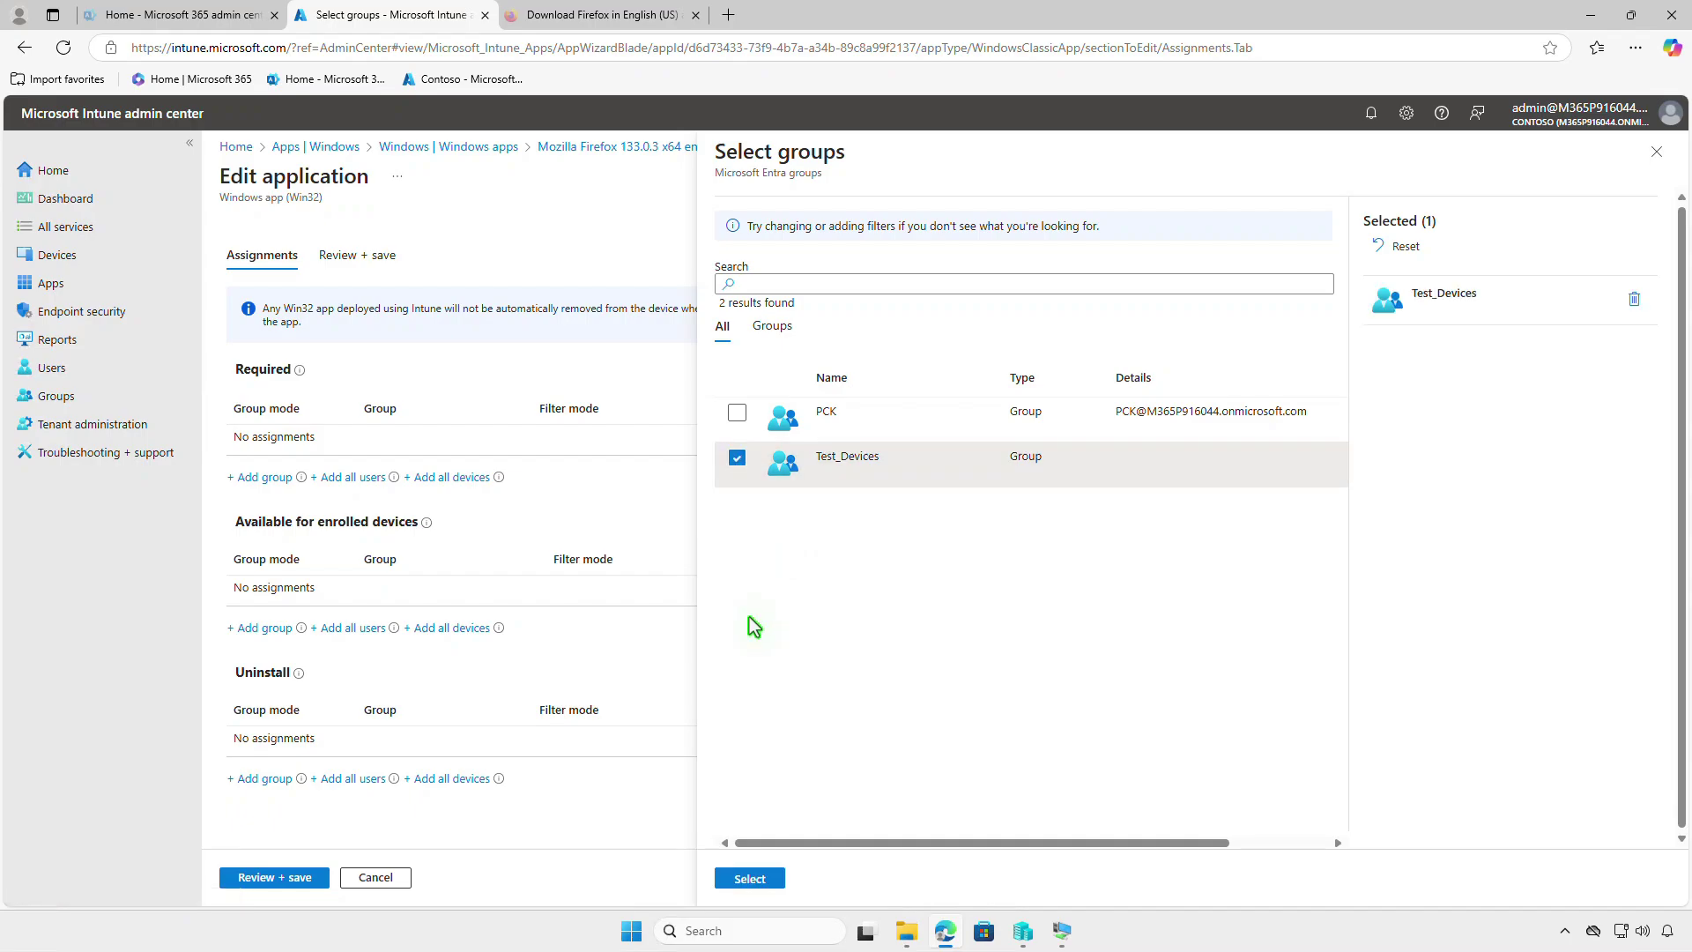
click(769, 878)
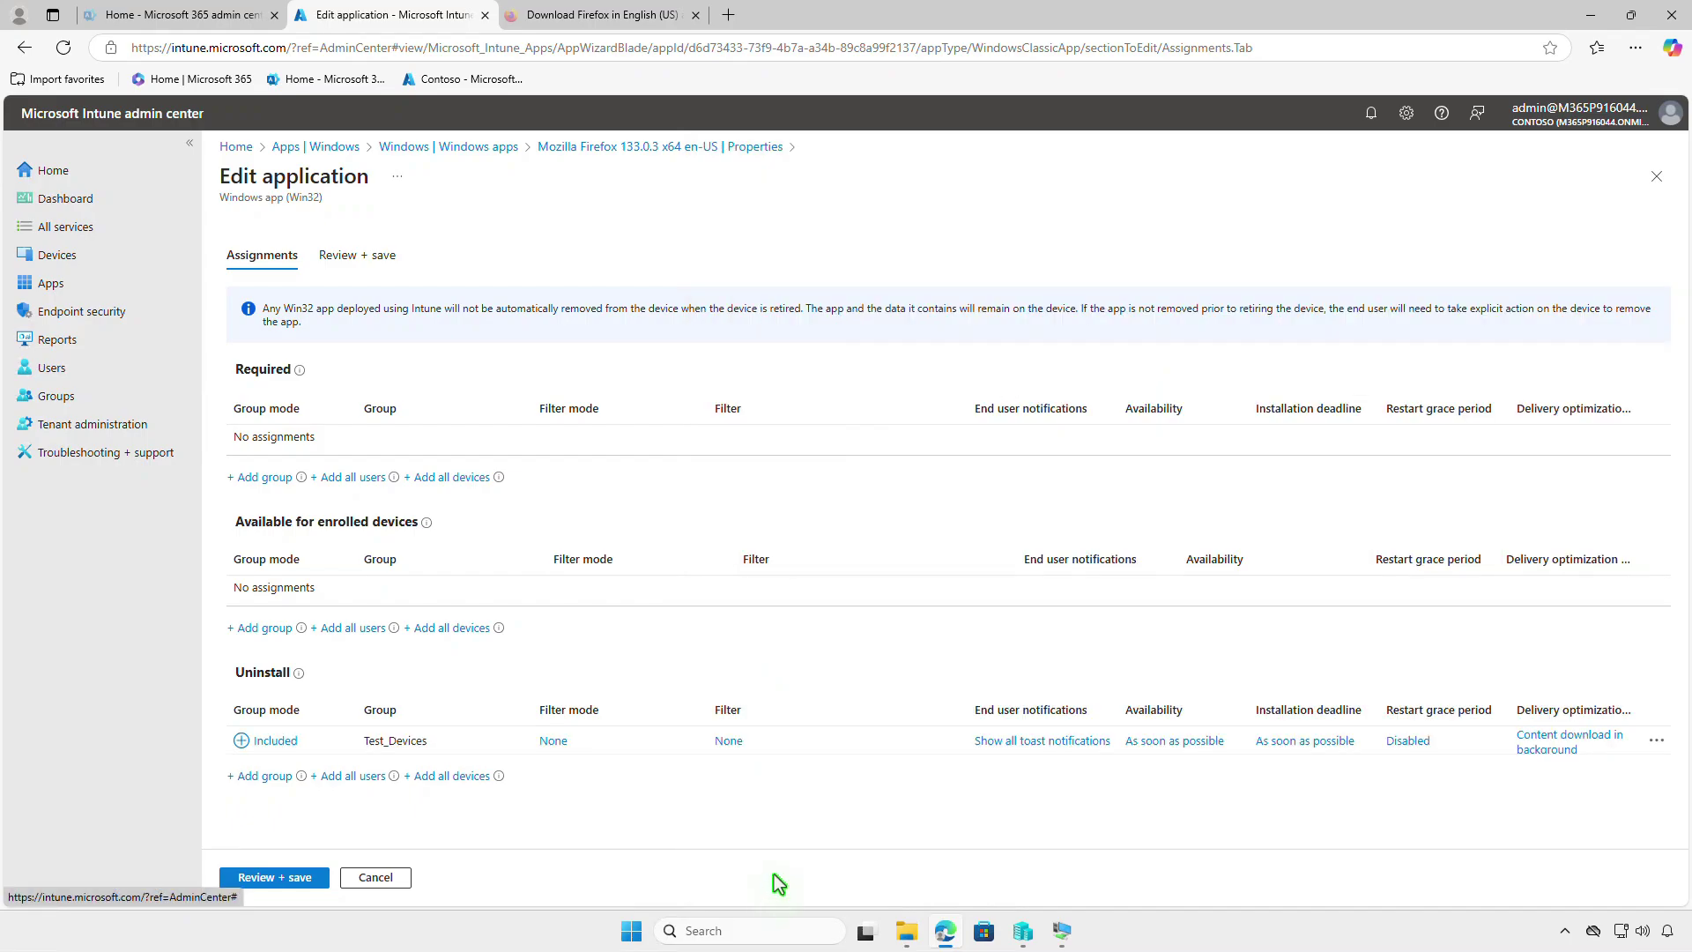
click(298, 877)
click(261, 880)
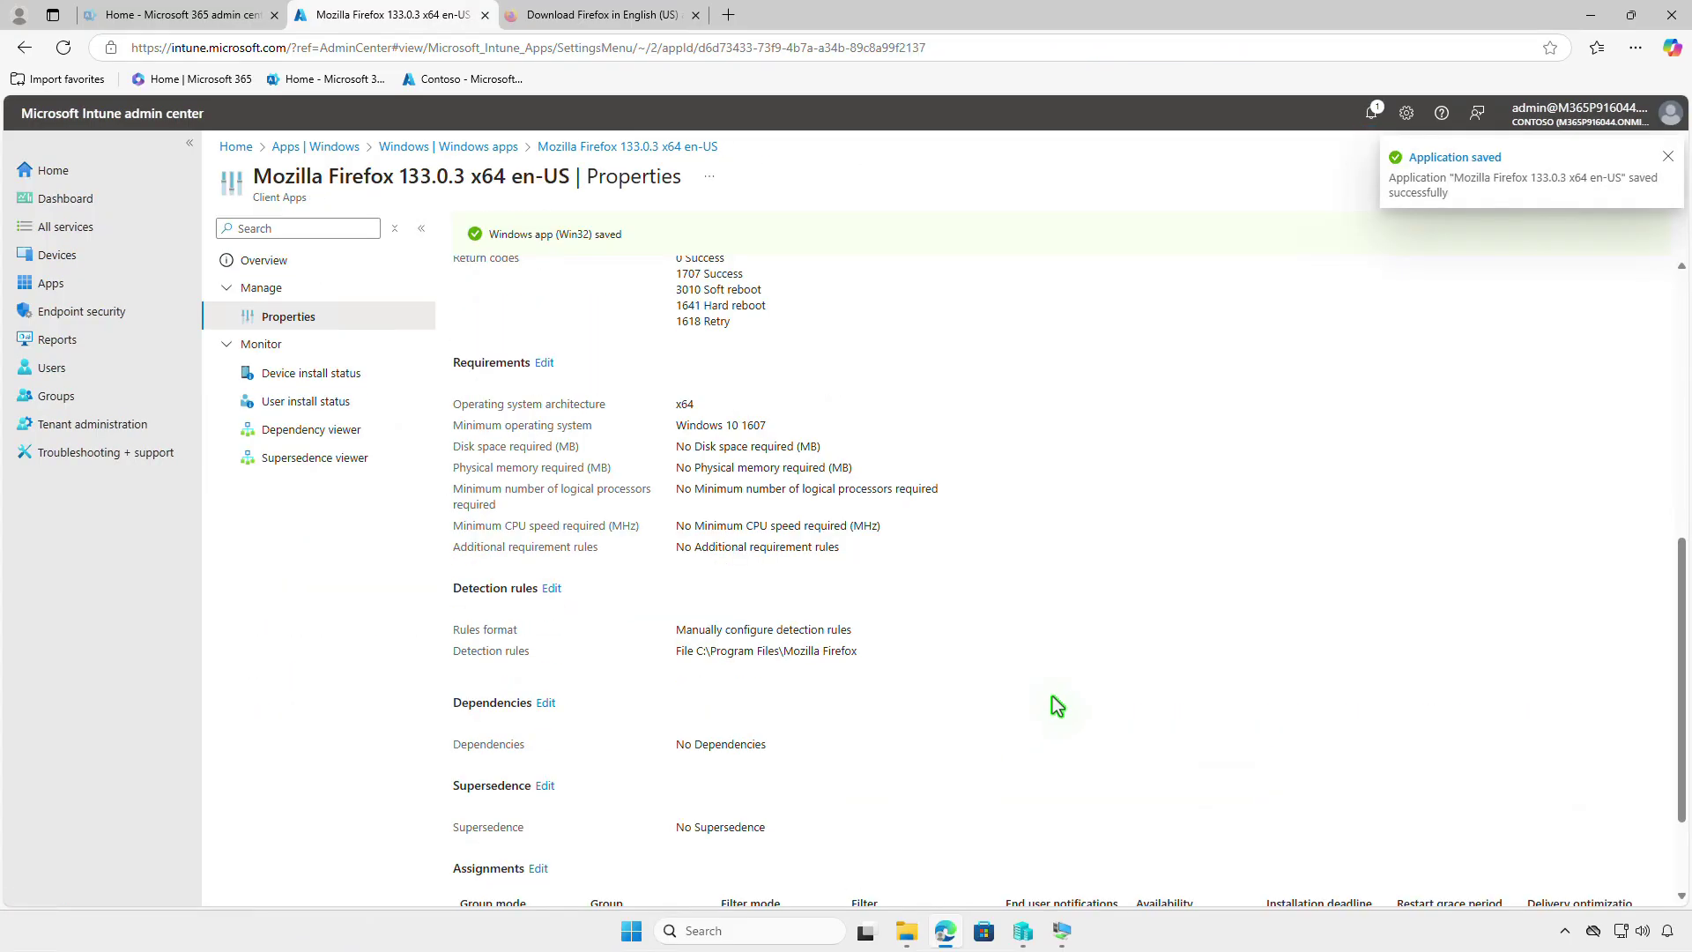
Step: Minimize Edge, bring up the NOR-PC-001 VM window and view its Intune notifications
click(1591, 15)
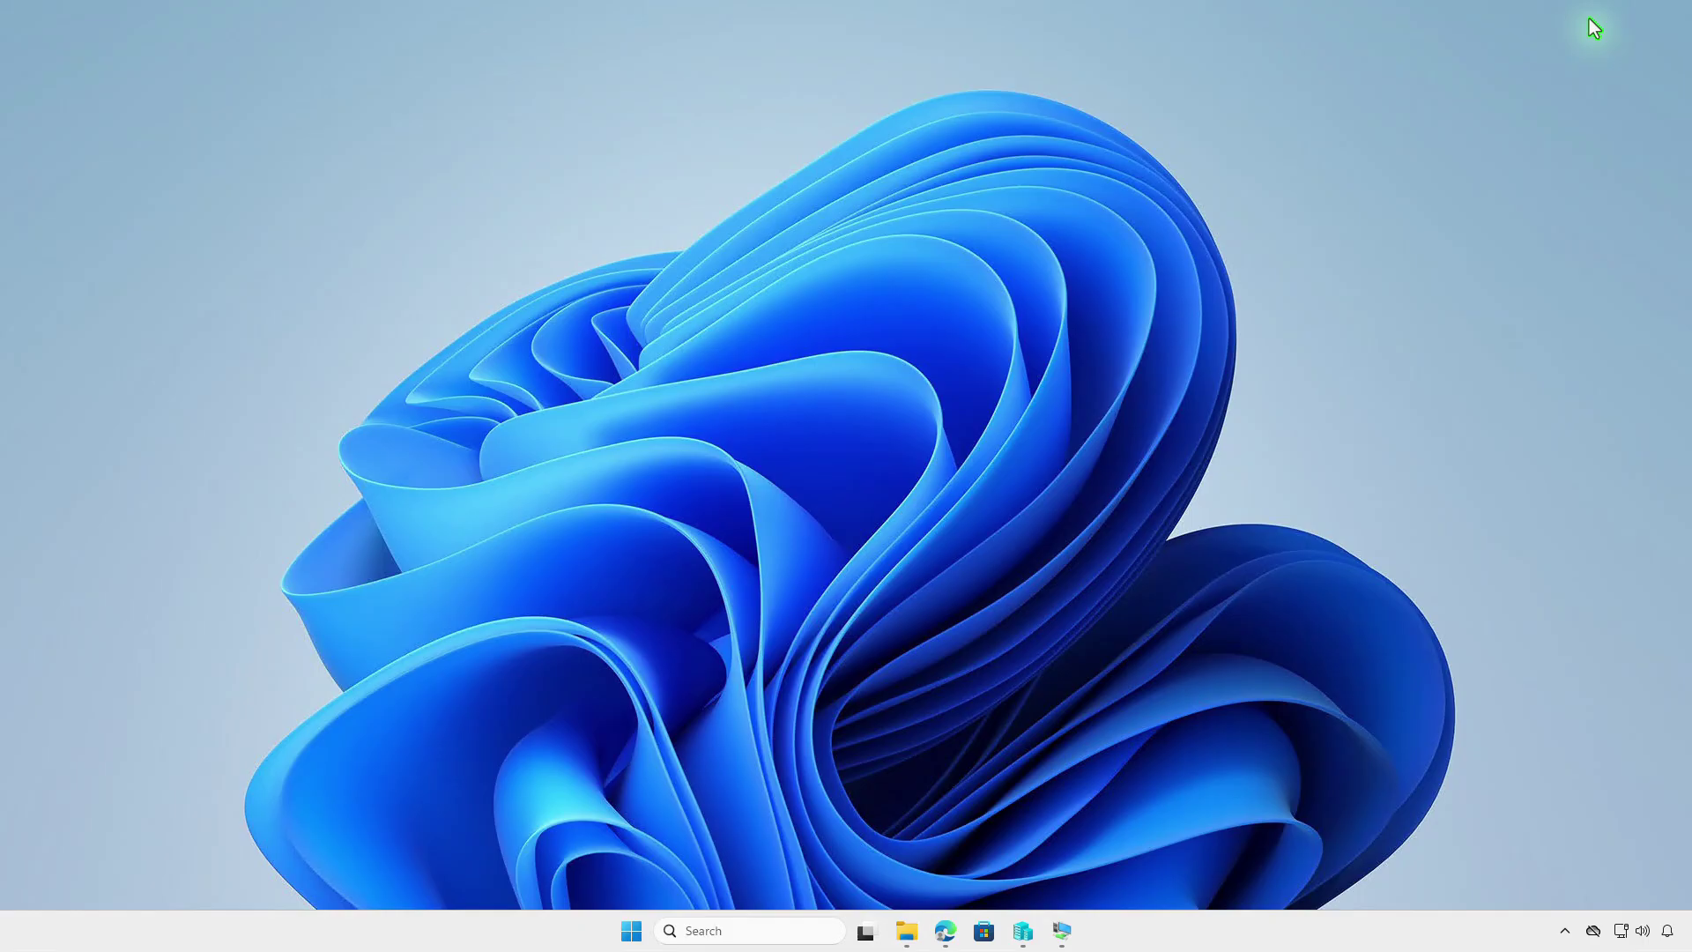
click(1066, 931)
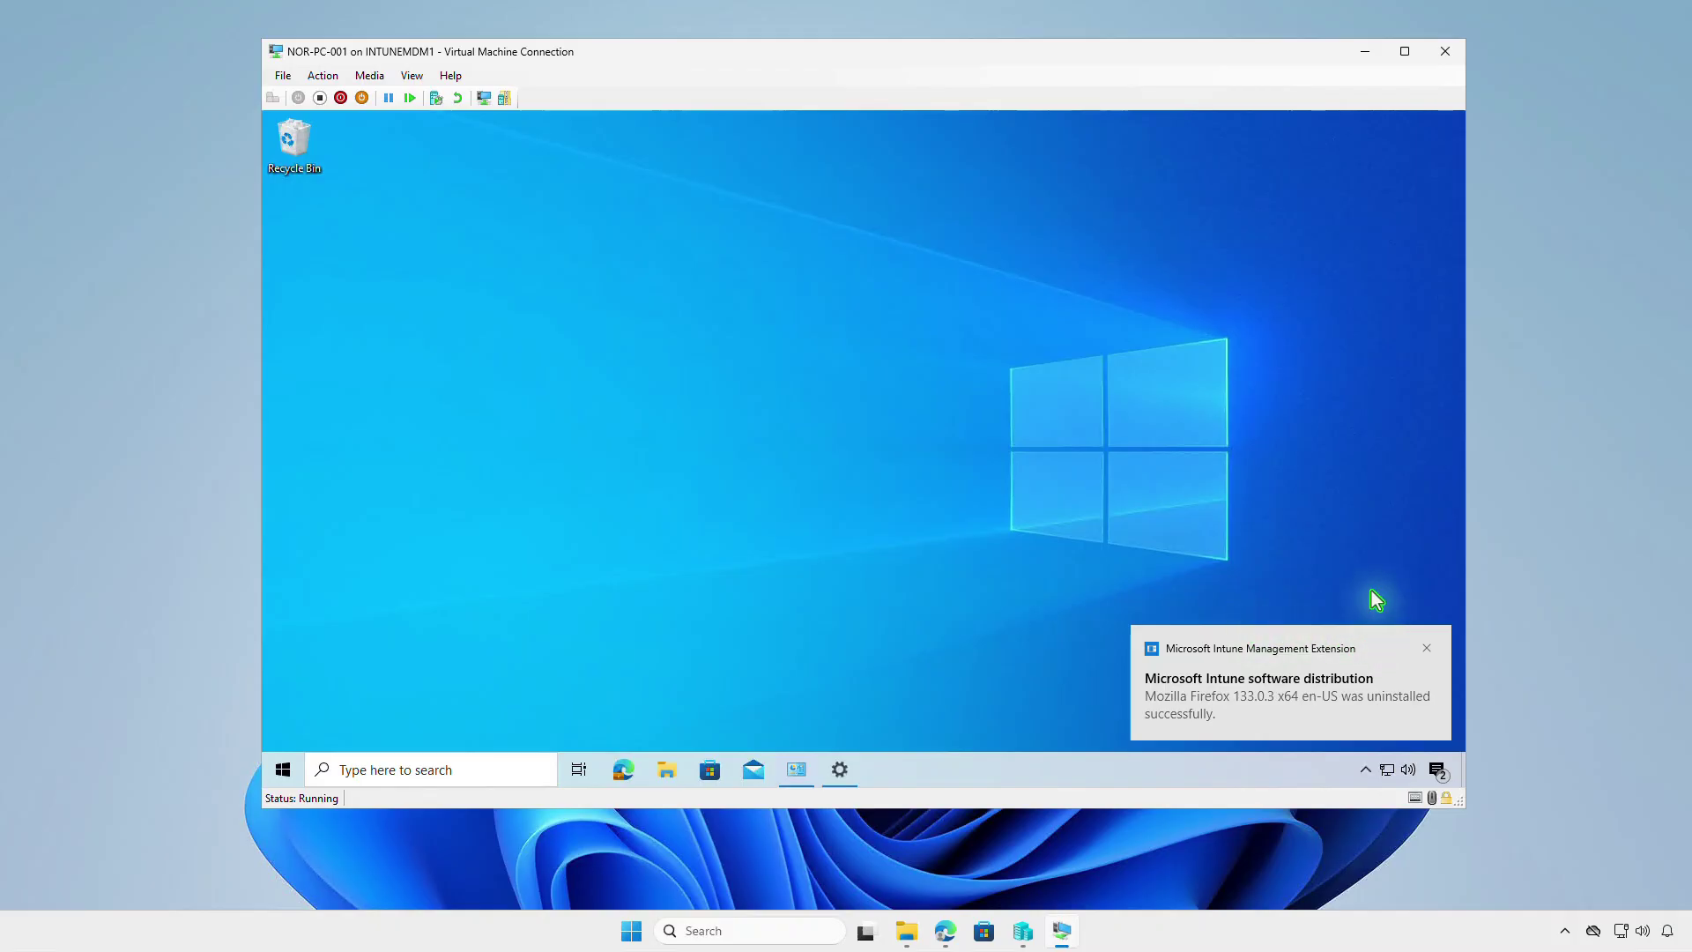
click(1437, 771)
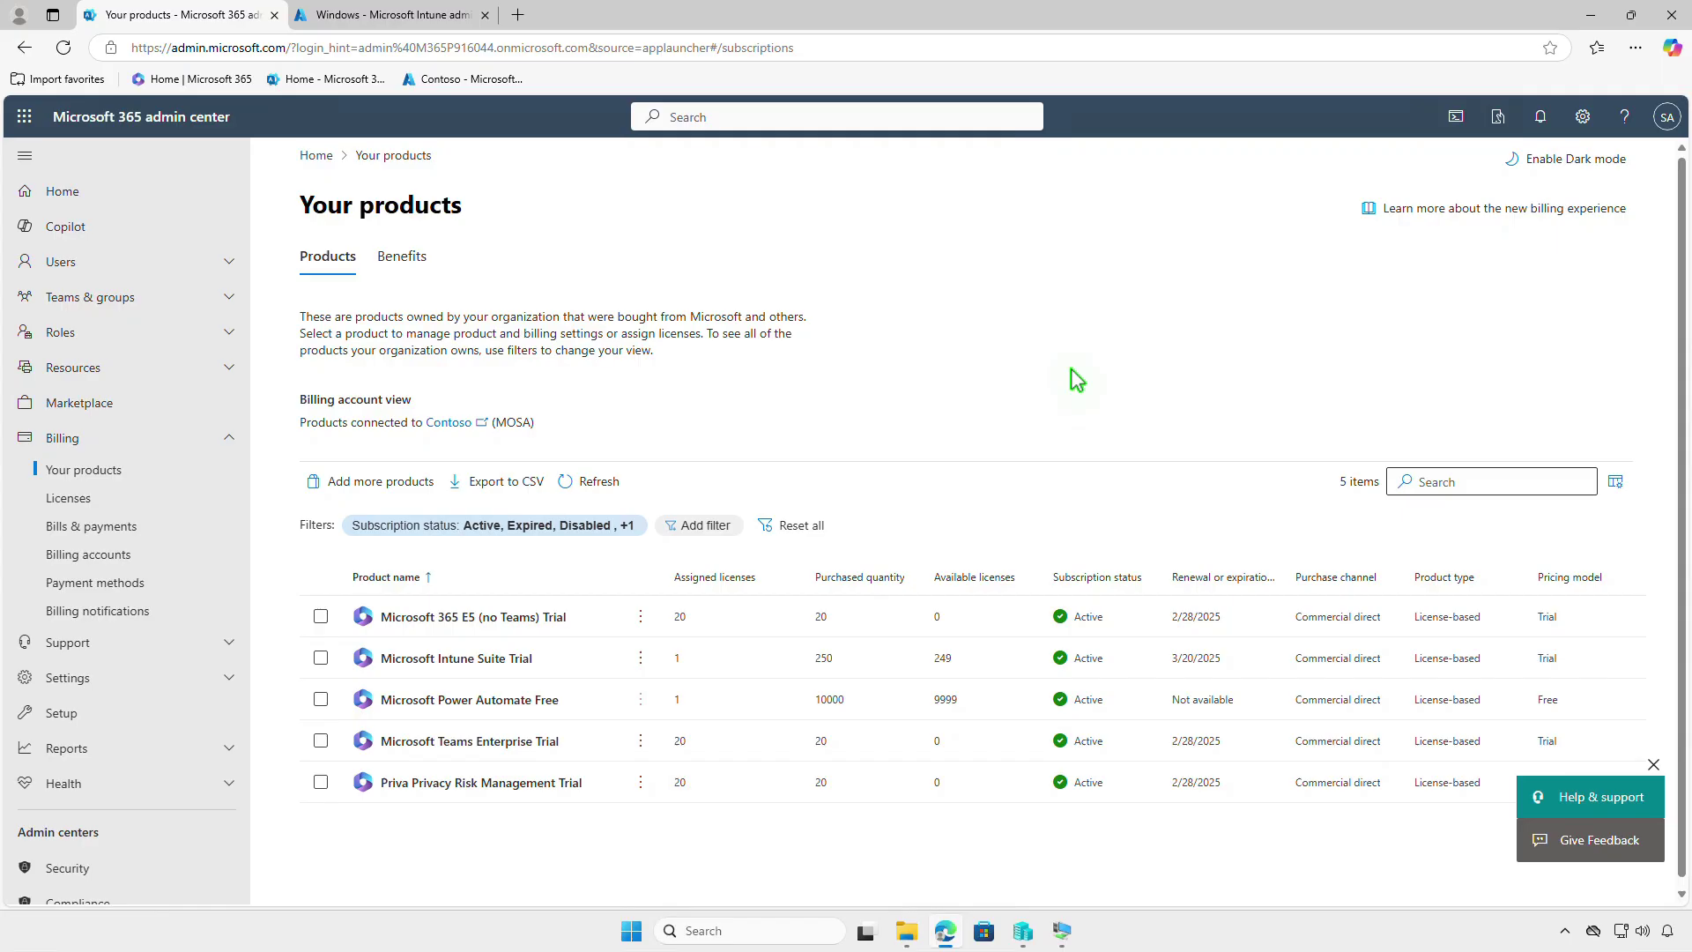
Step: Back on Intune's Windows apps page, add a new app of type Enterprise App Catalog app
click(458, 23)
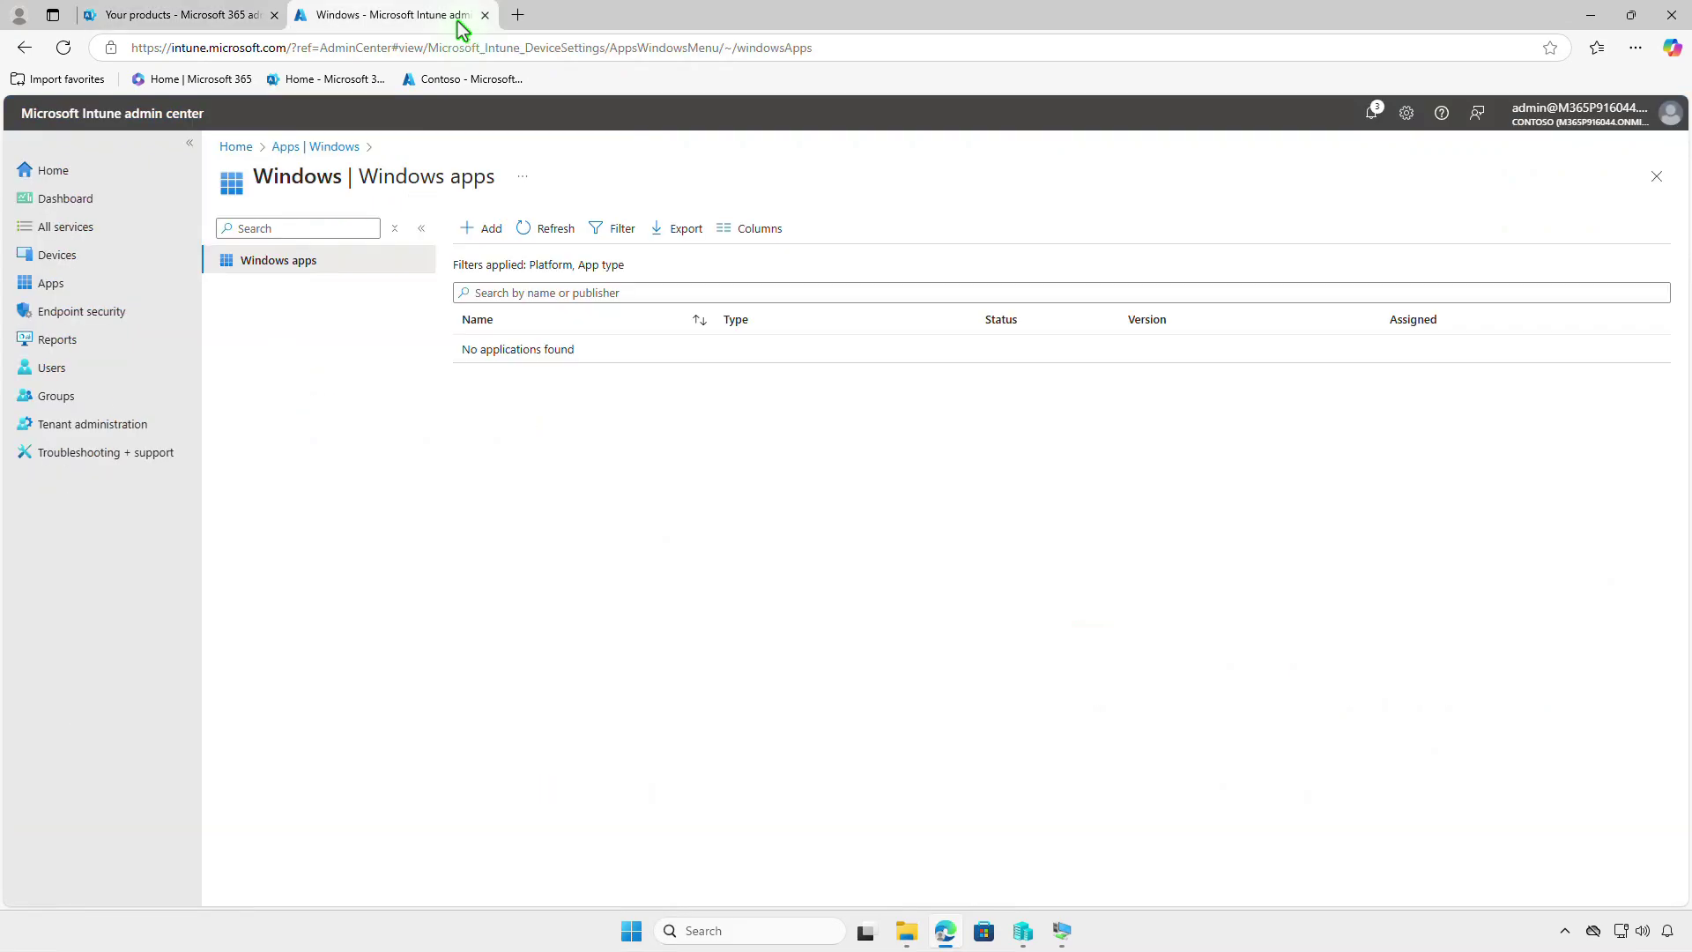
click(496, 230)
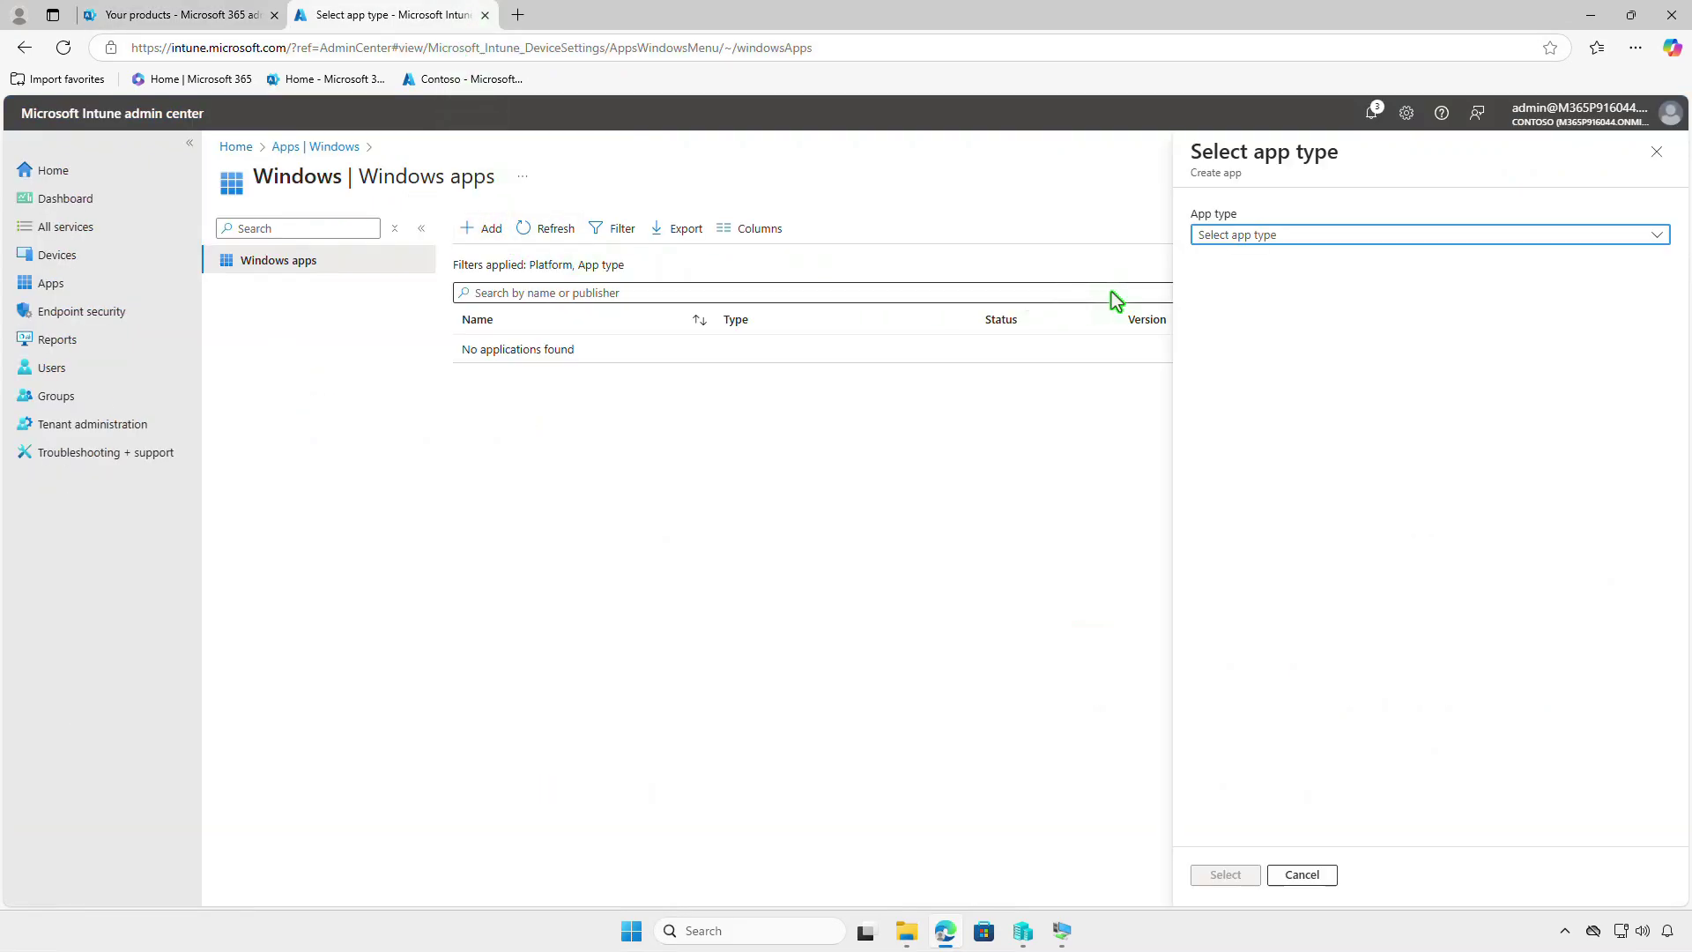
click(1389, 236)
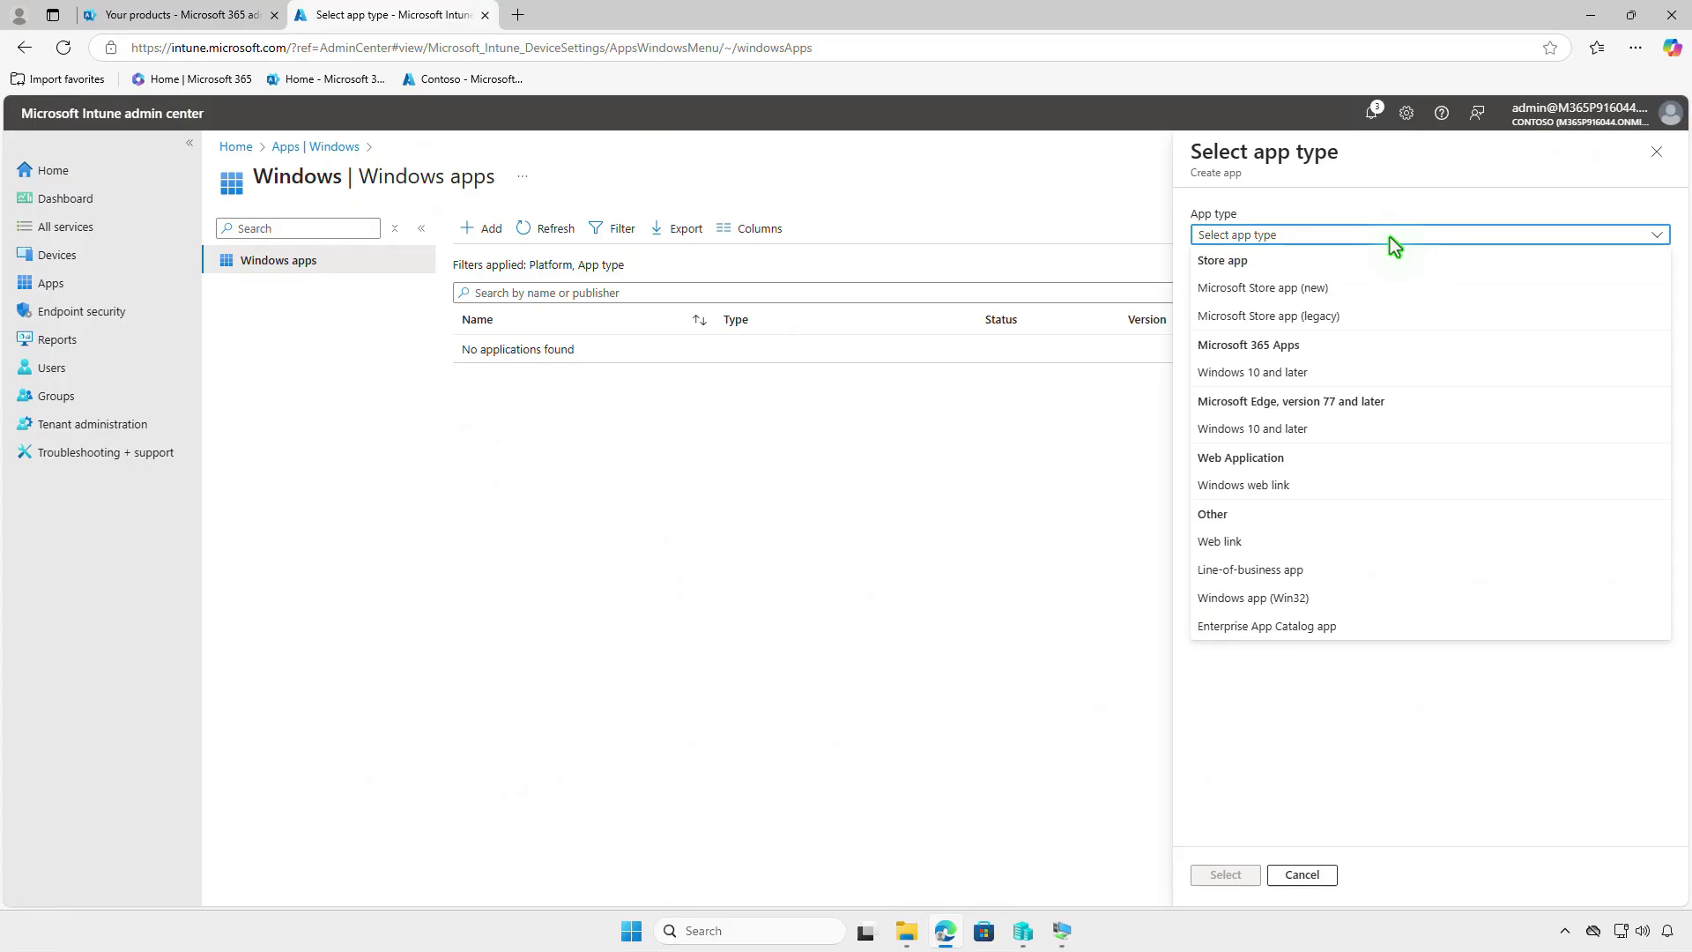
click(1380, 627)
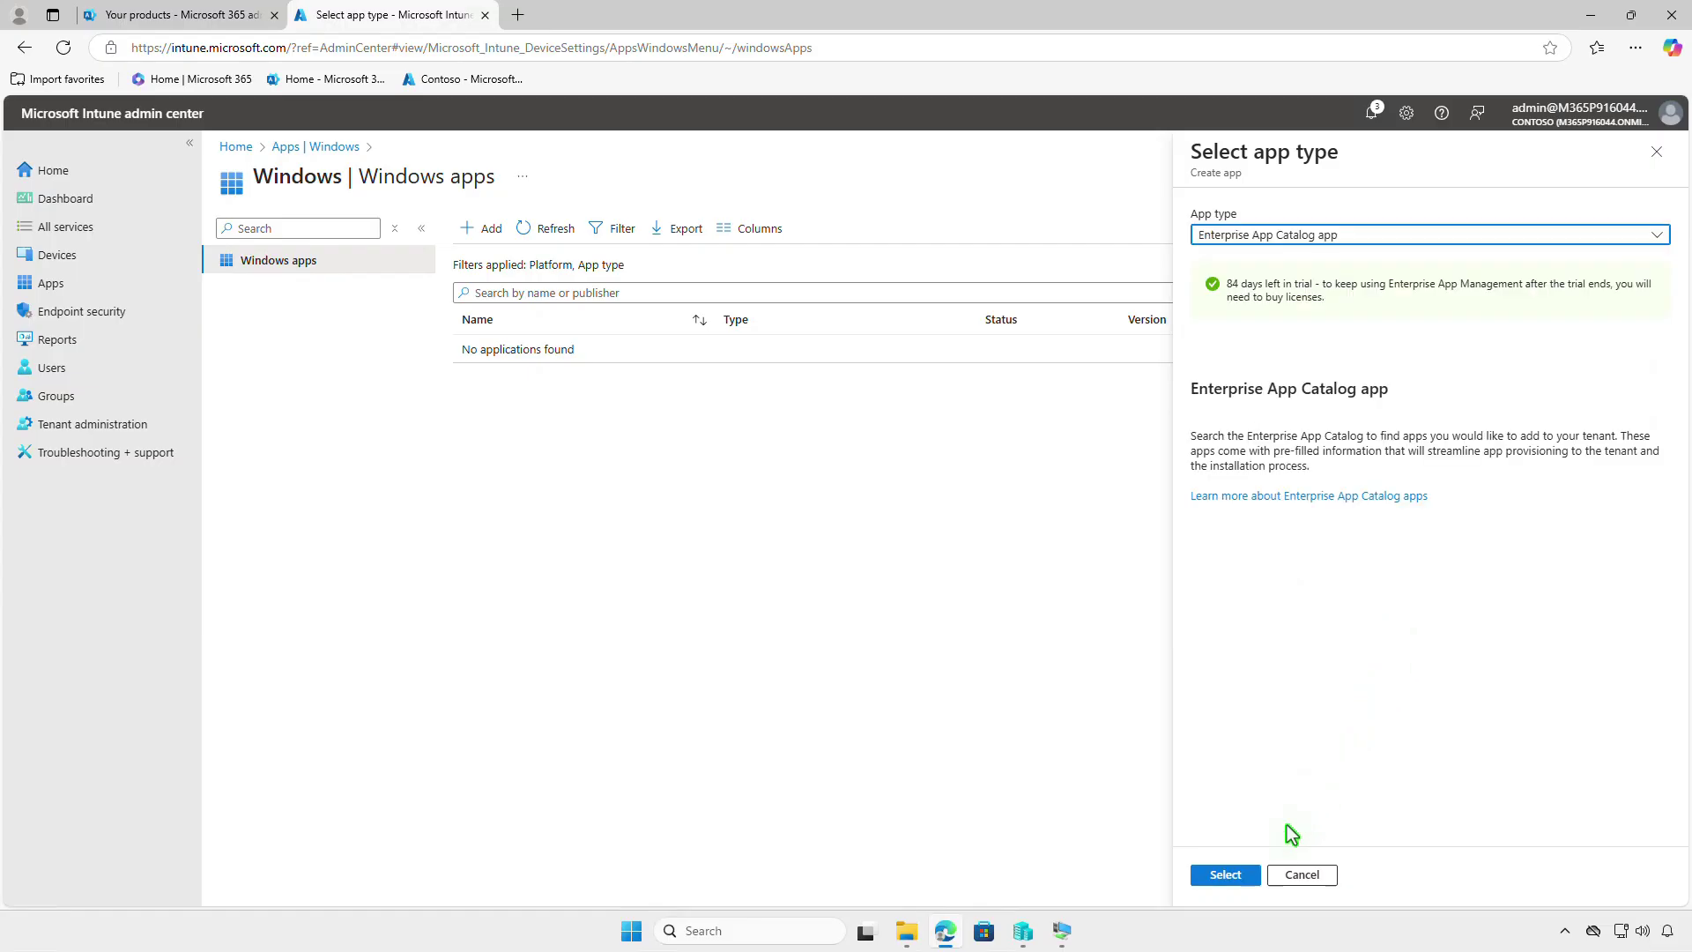
click(1249, 875)
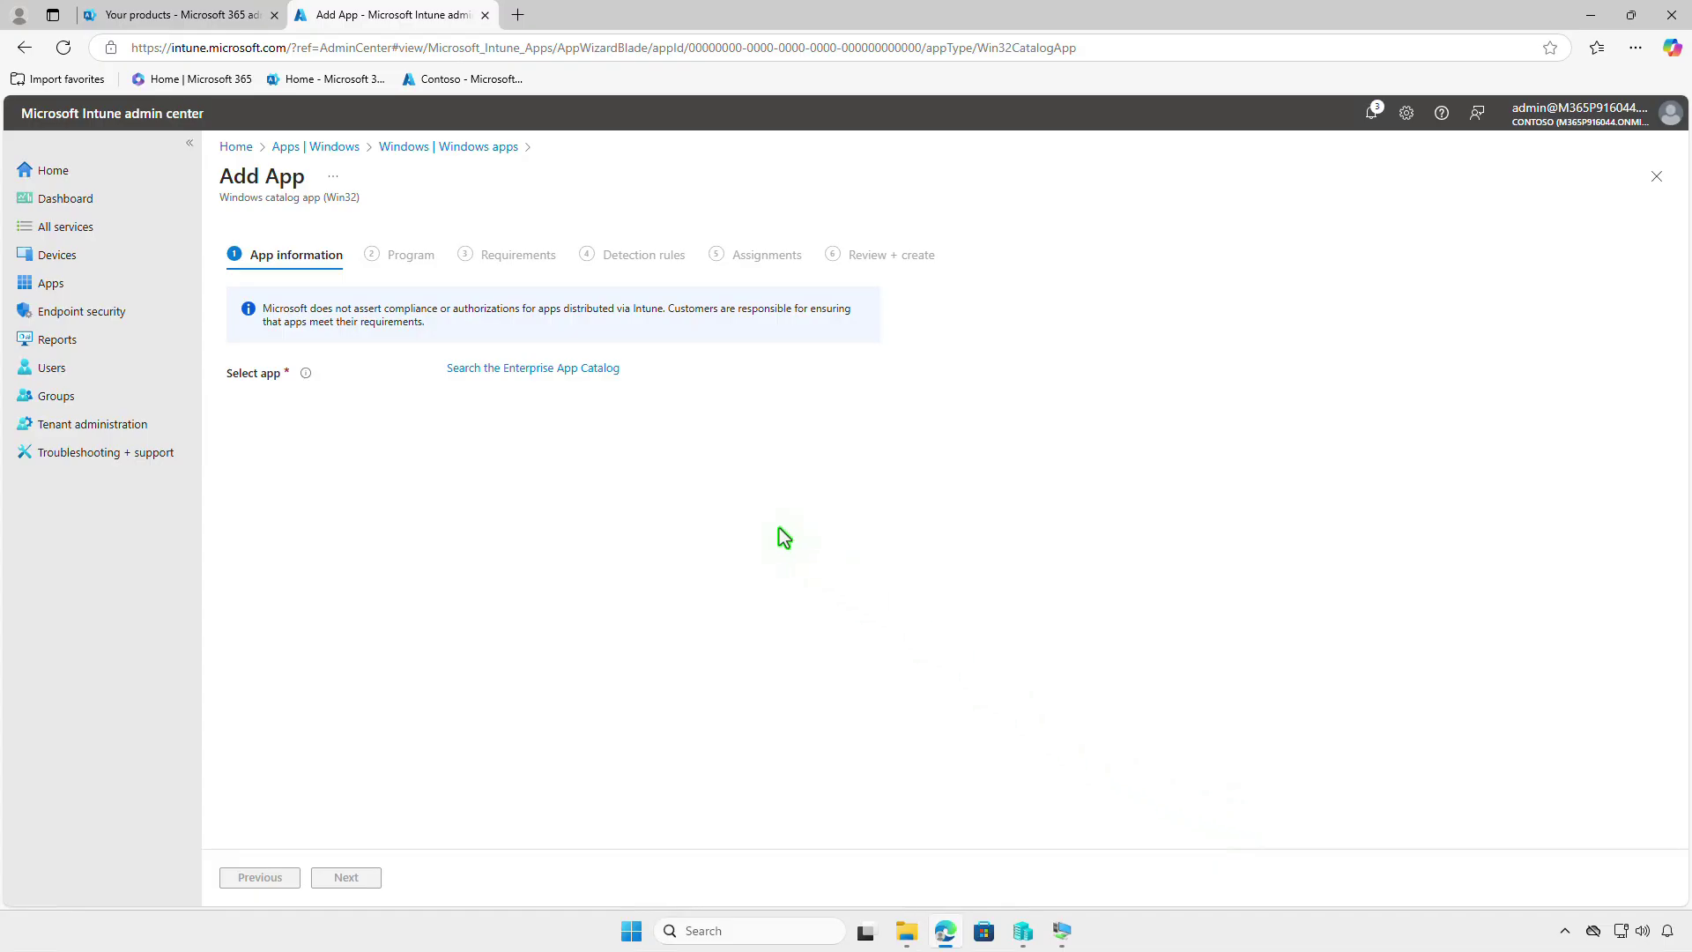
Step: Search the catalog for 'fire' and select Mozilla Firefox's Firefox (English US) (x64) package
click(610, 375)
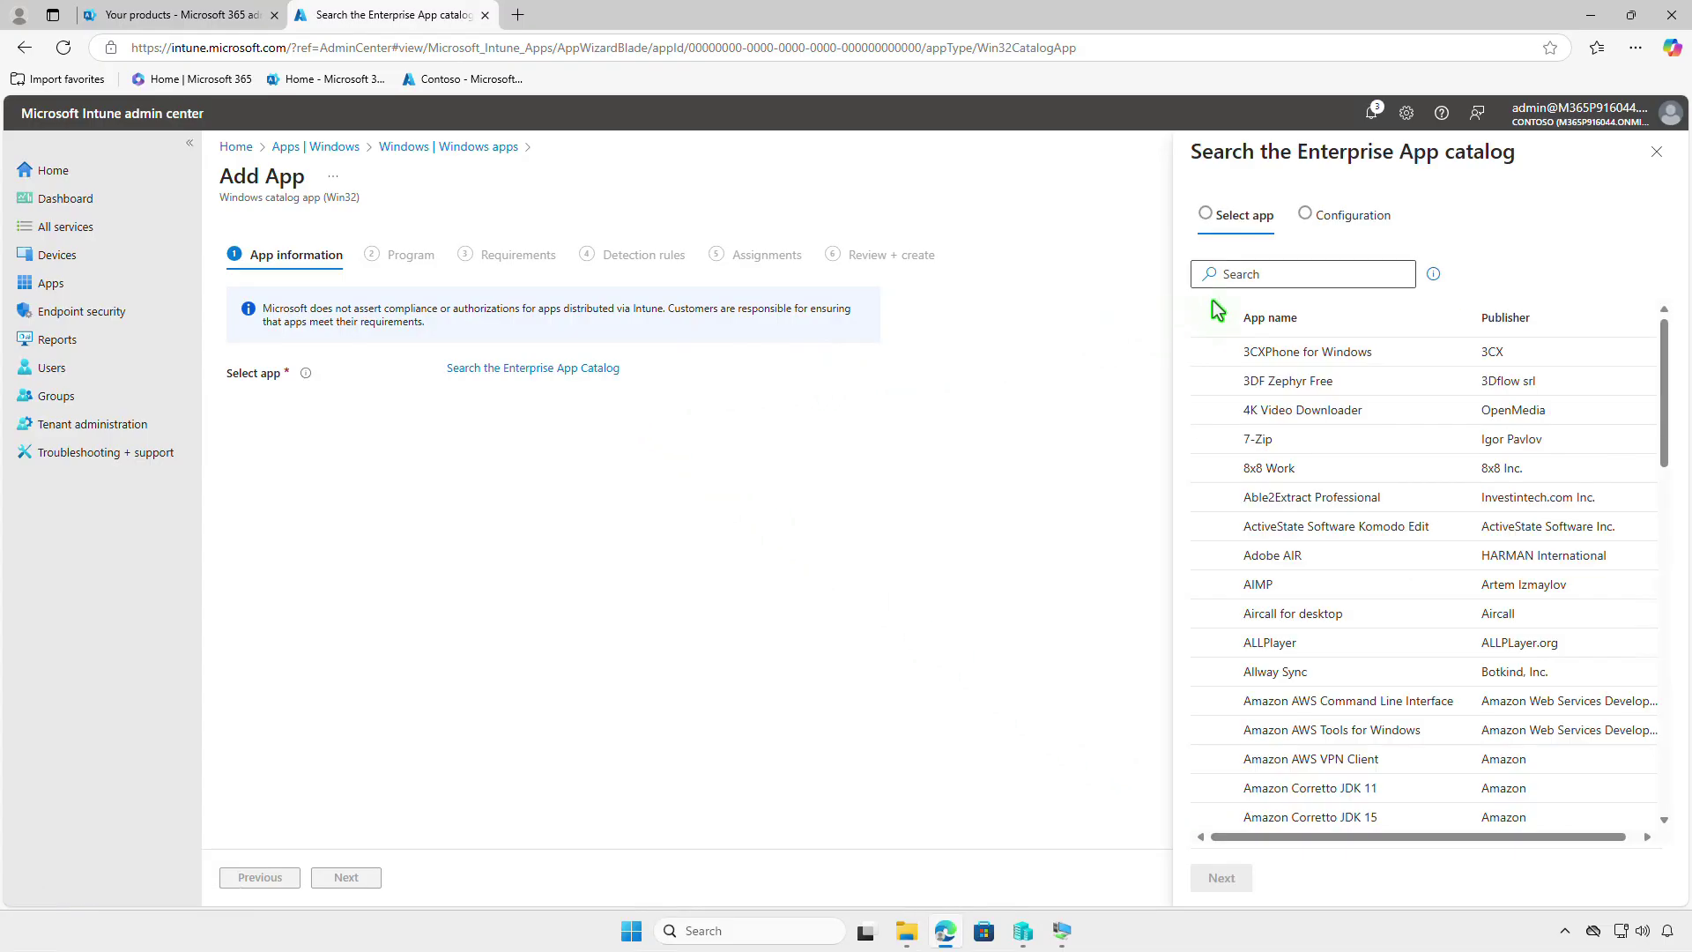
click(1326, 287)
text(fire)
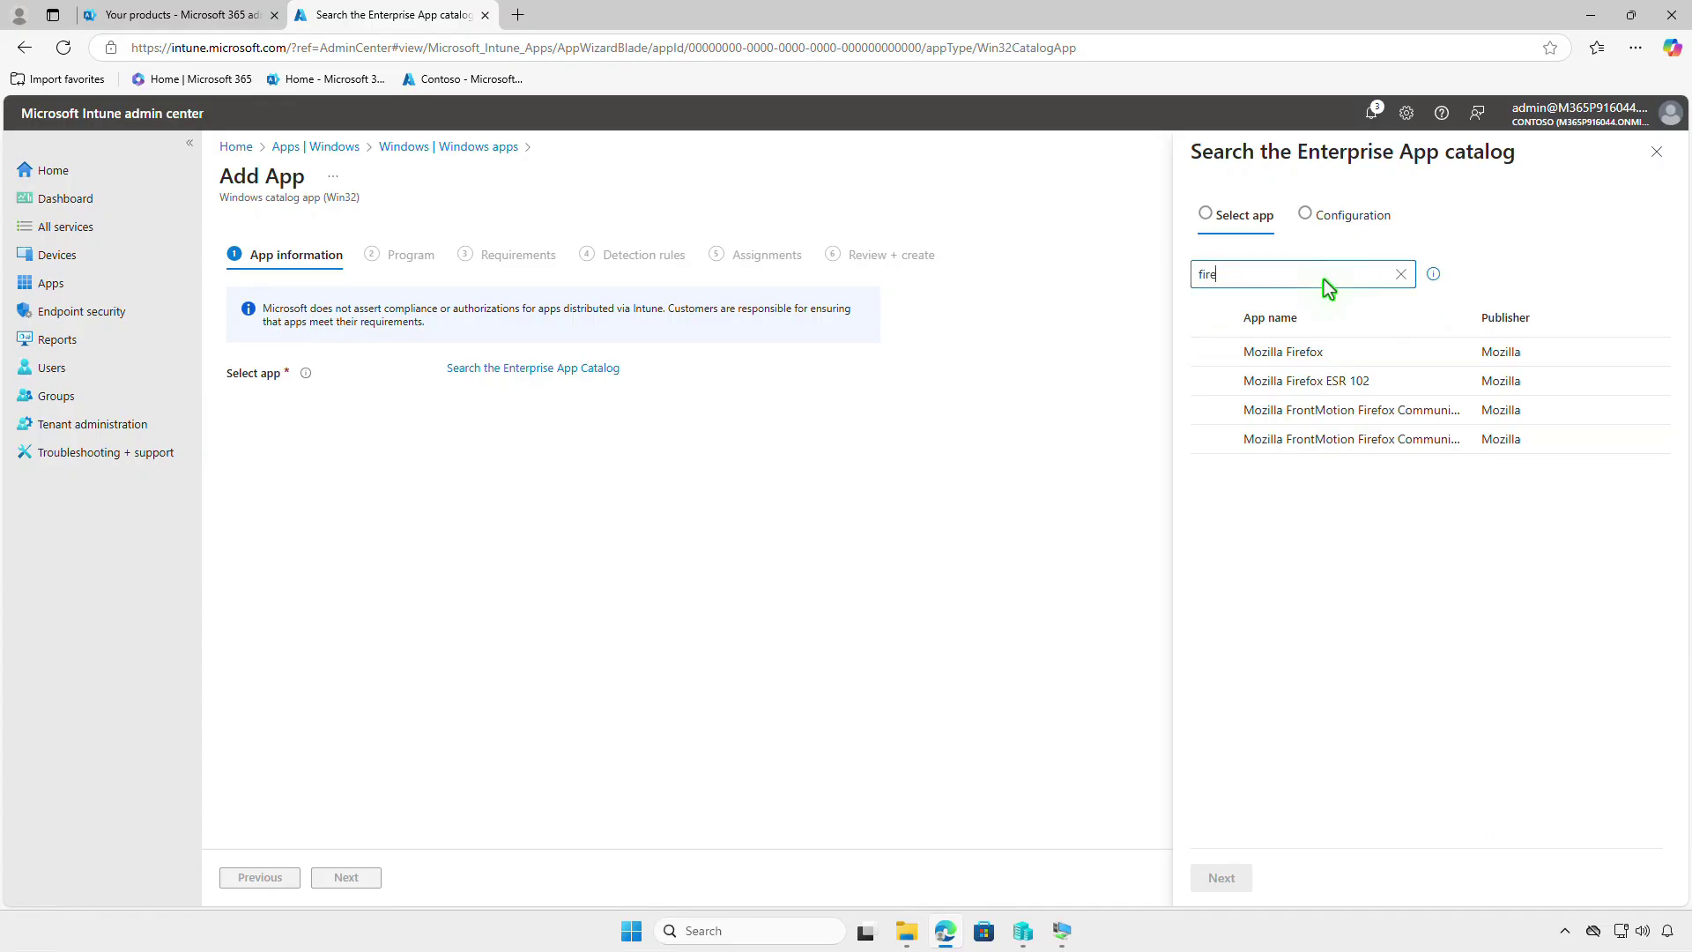
click(1341, 357)
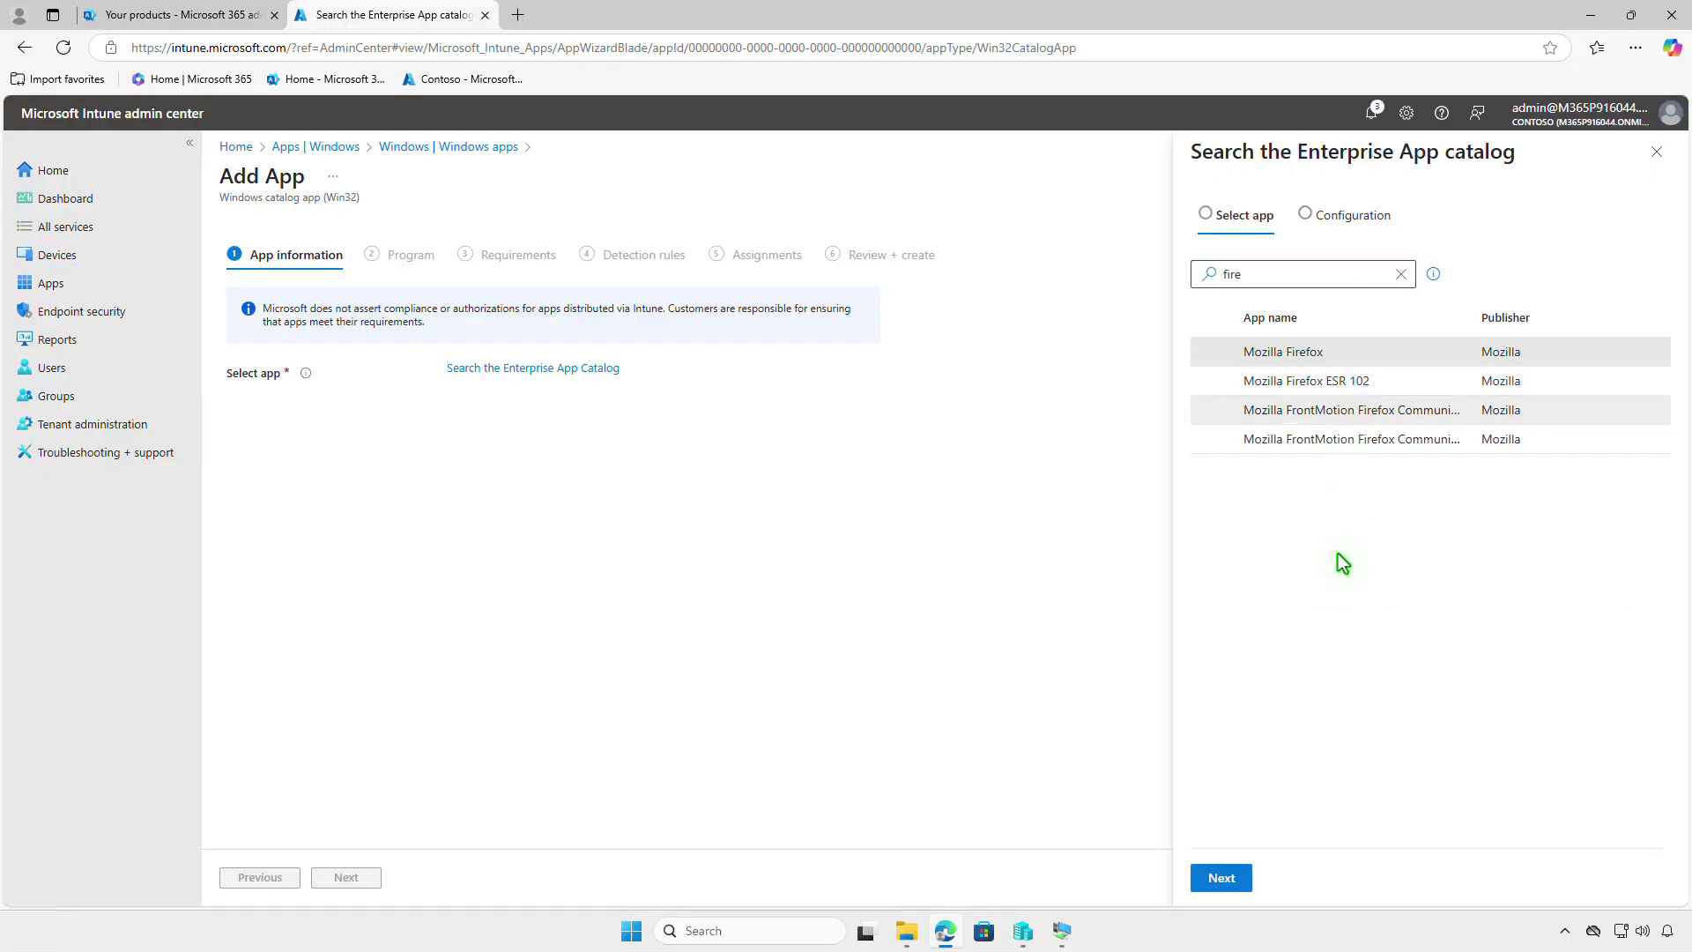
click(1241, 879)
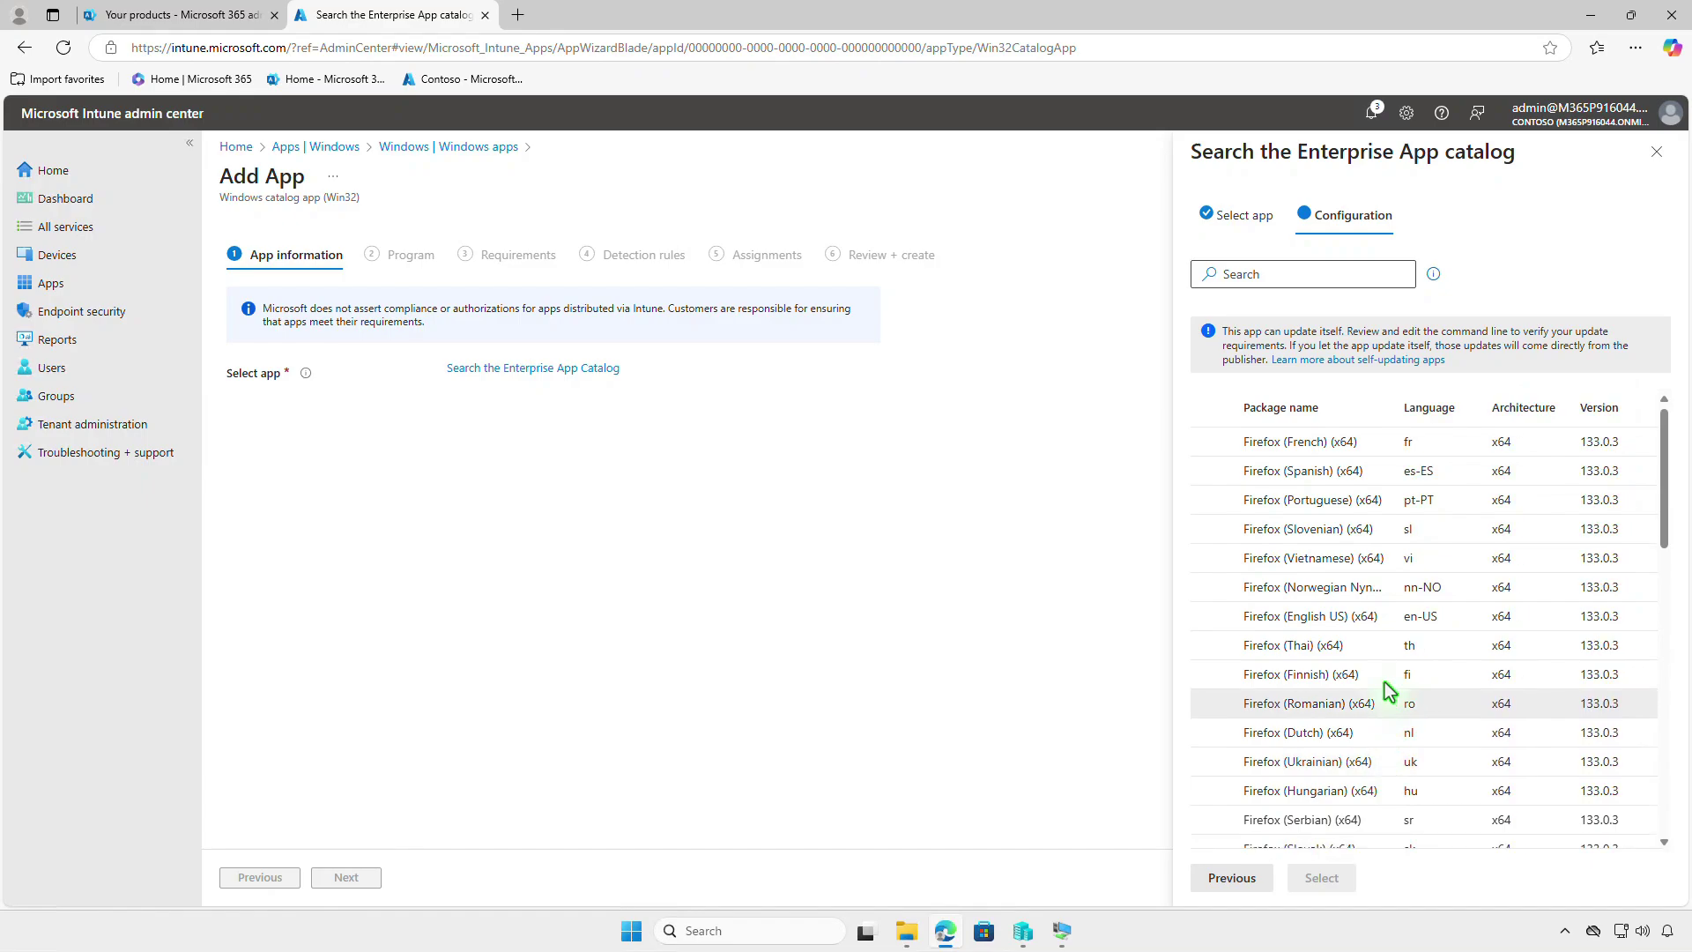
click(1389, 622)
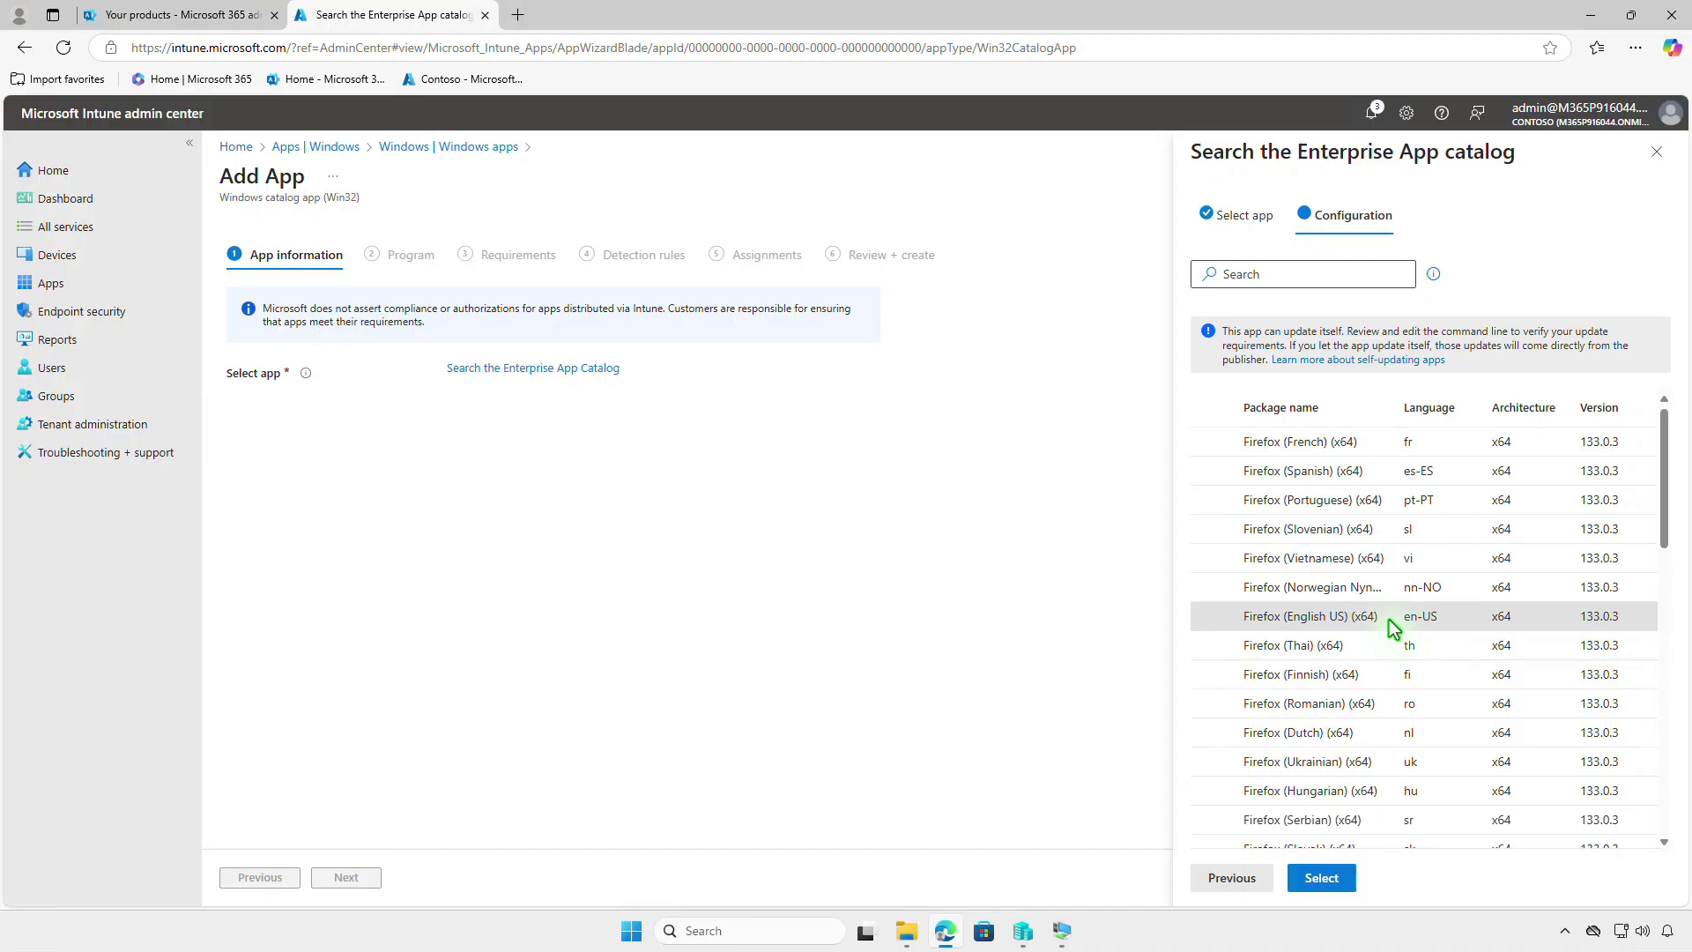
click(1345, 879)
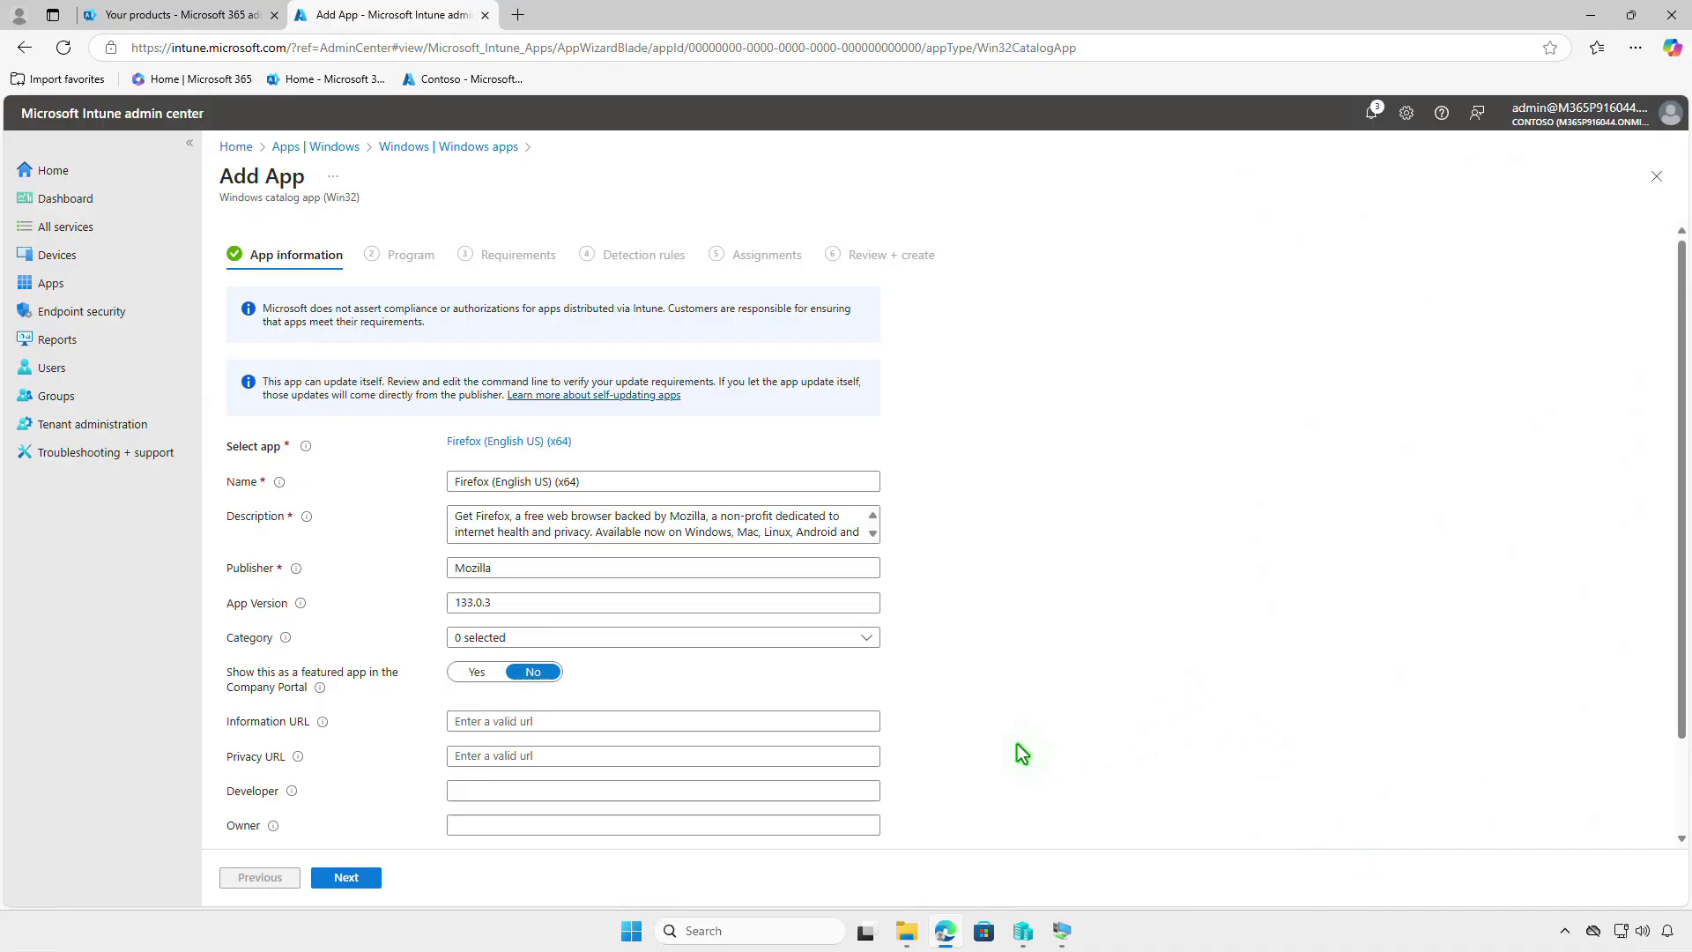
Step: Accept the prefilled App information, Program, Requirements and Detection rules pages unchanged
click(372, 879)
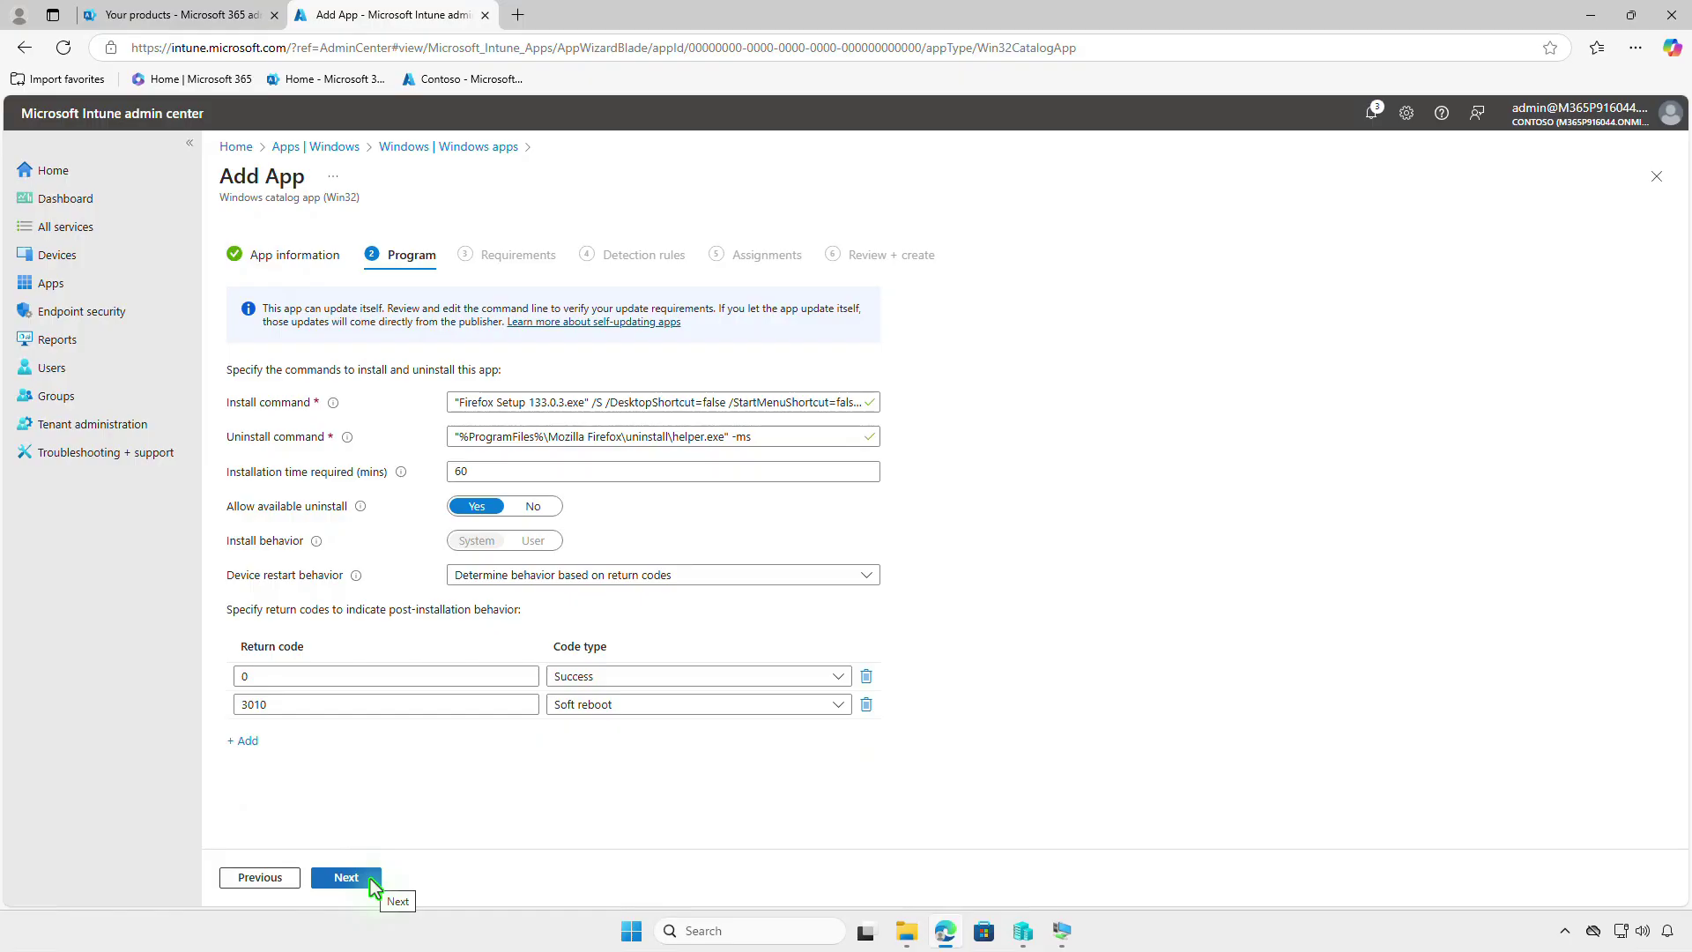
click(370, 879)
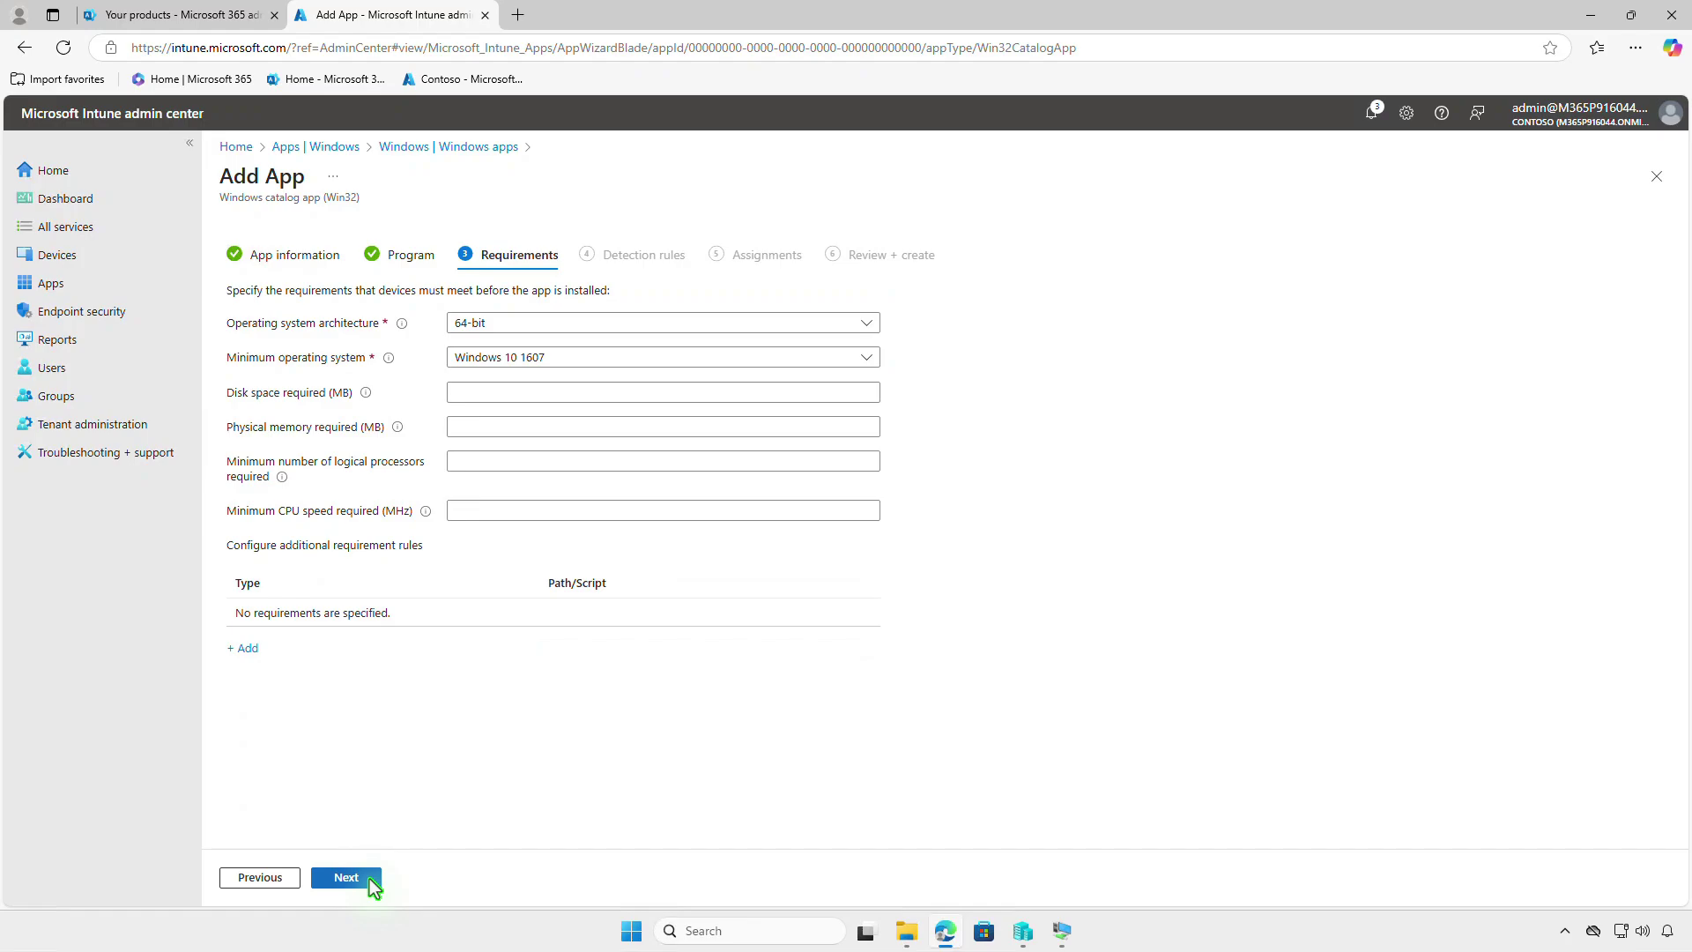
click(368, 879)
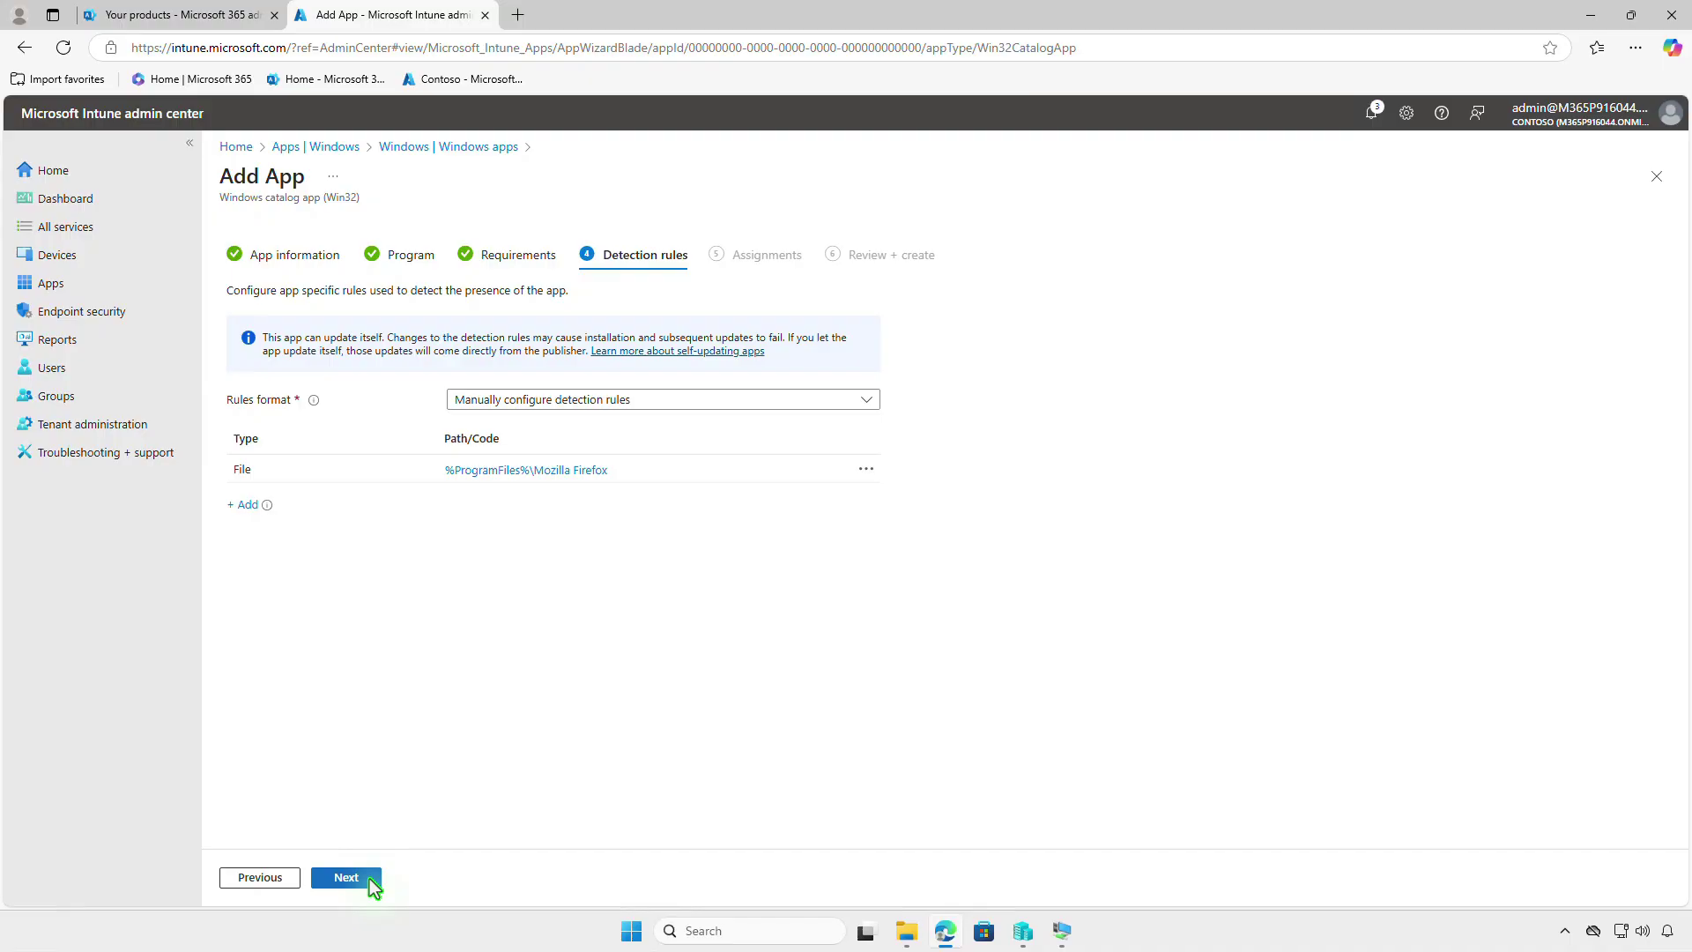
click(368, 879)
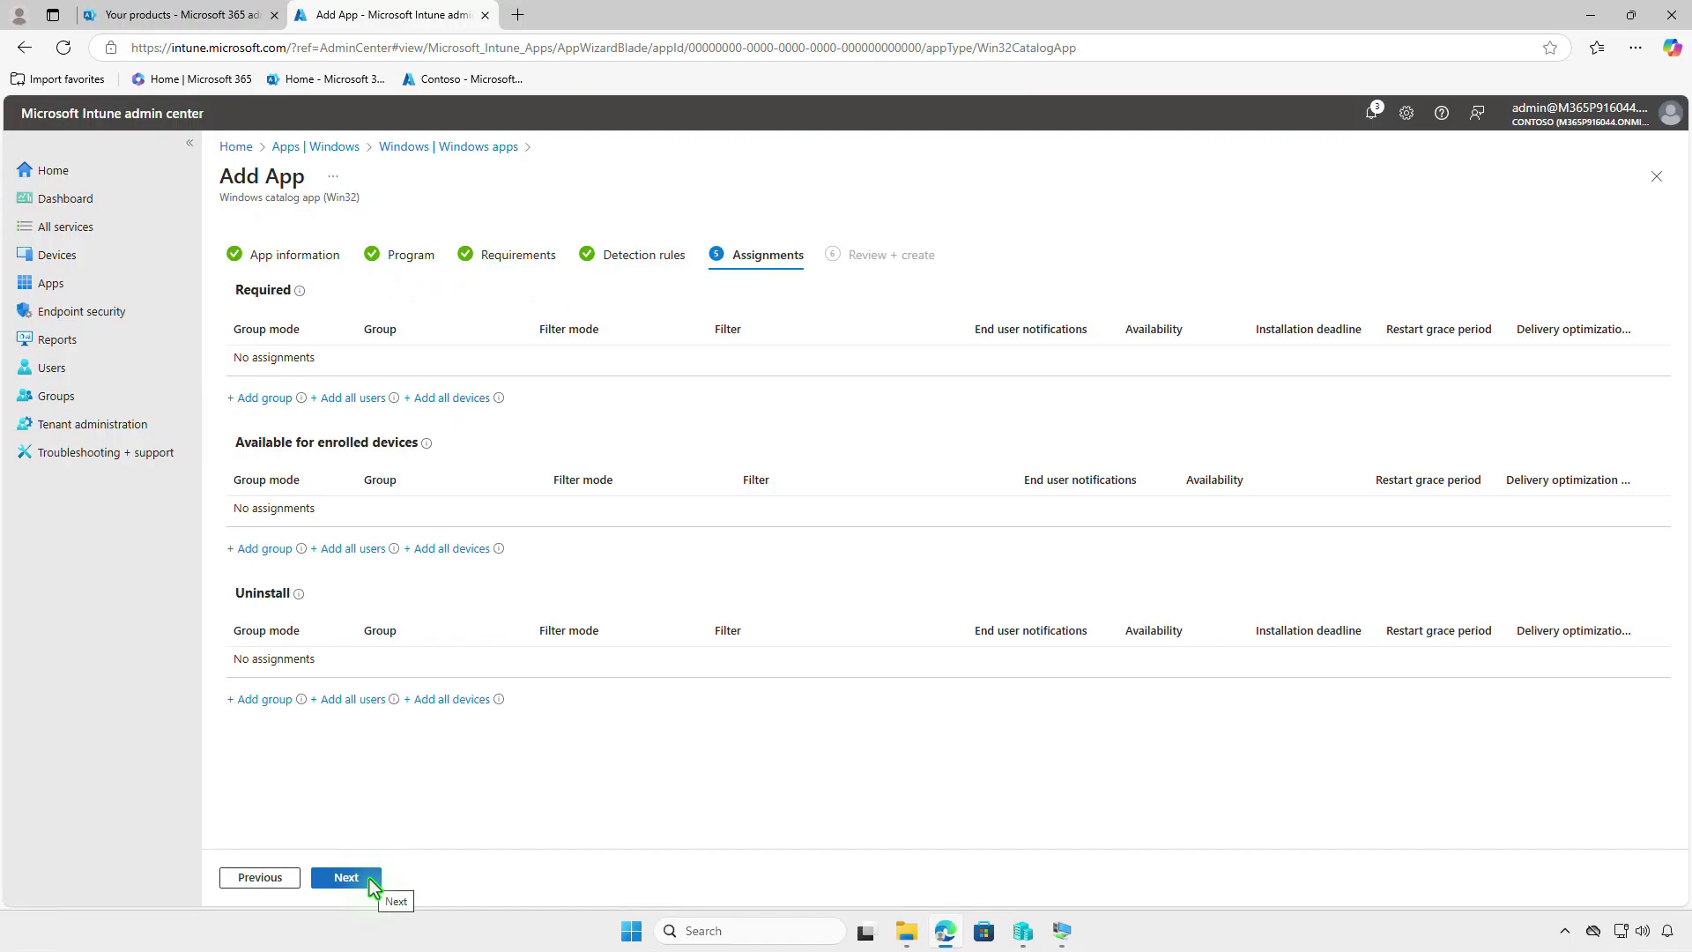
Step: Make Firefox (English US) (x64) required for Test_Devices and create the app
click(265, 398)
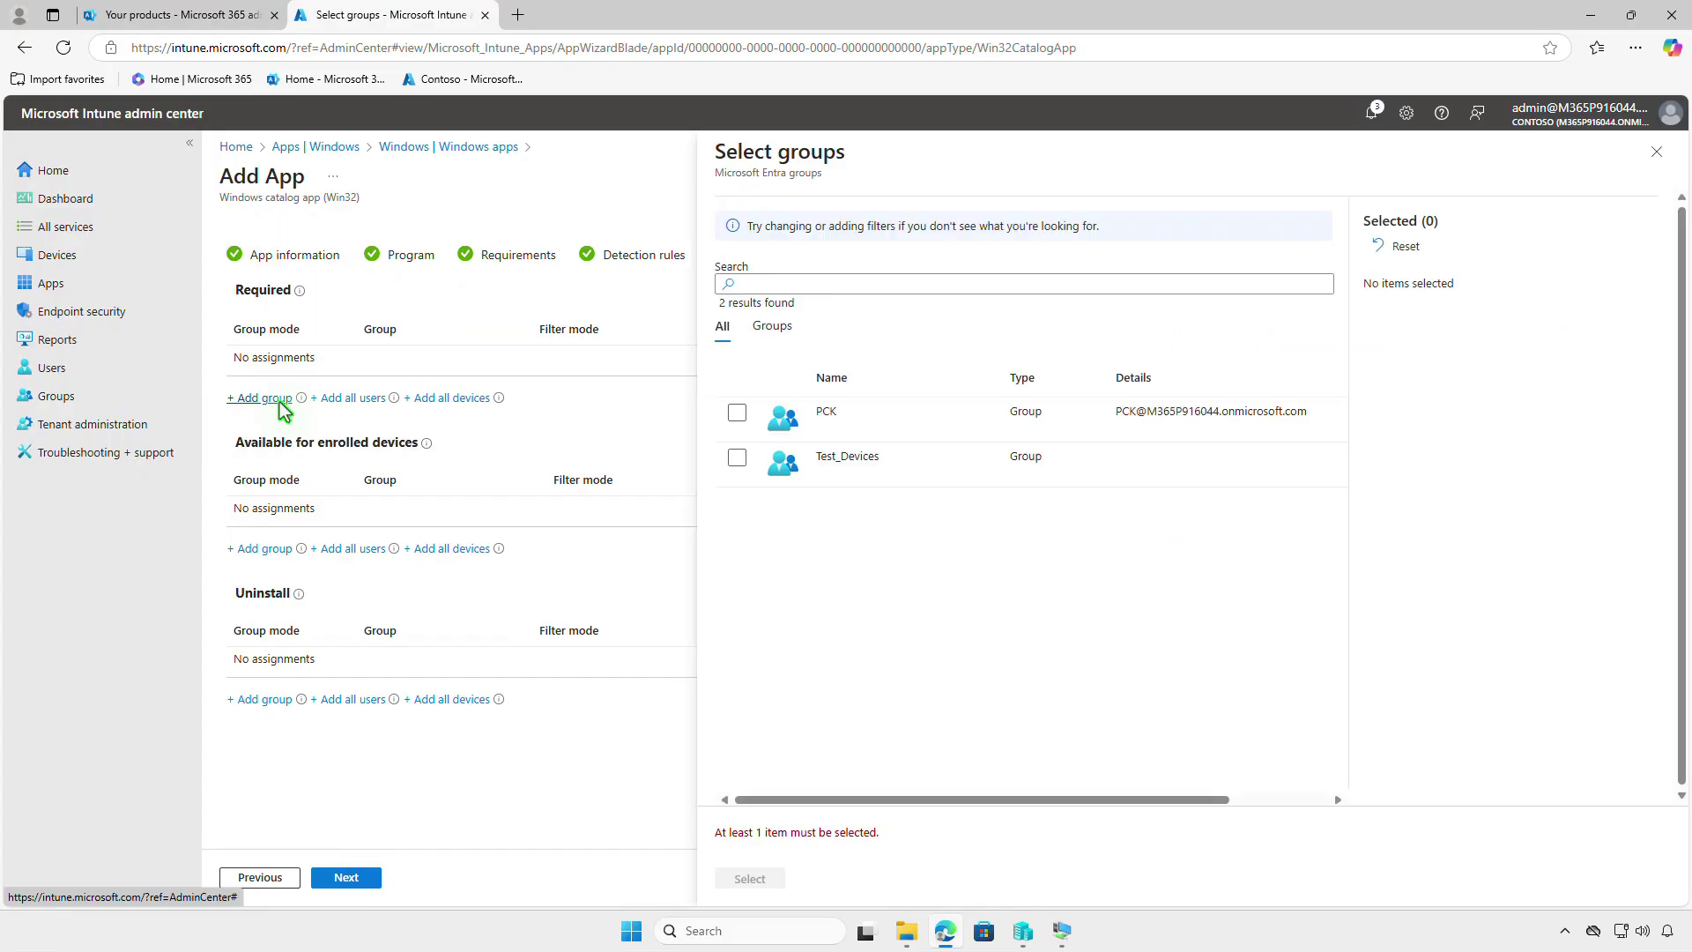
click(736, 458)
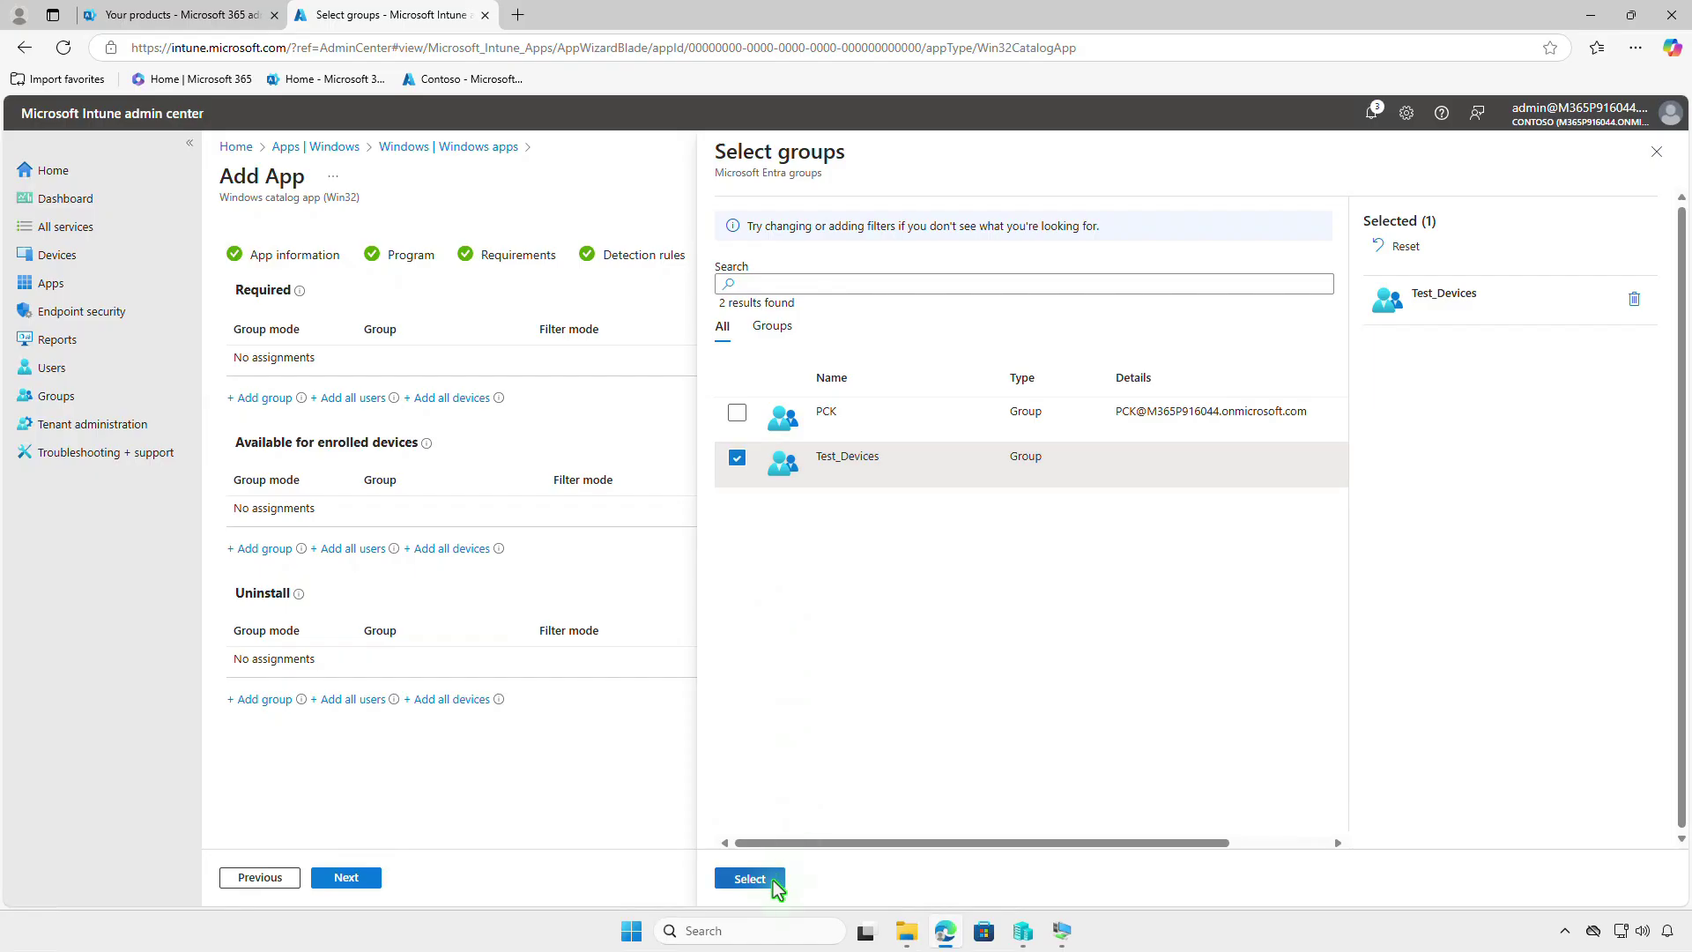
click(749, 879)
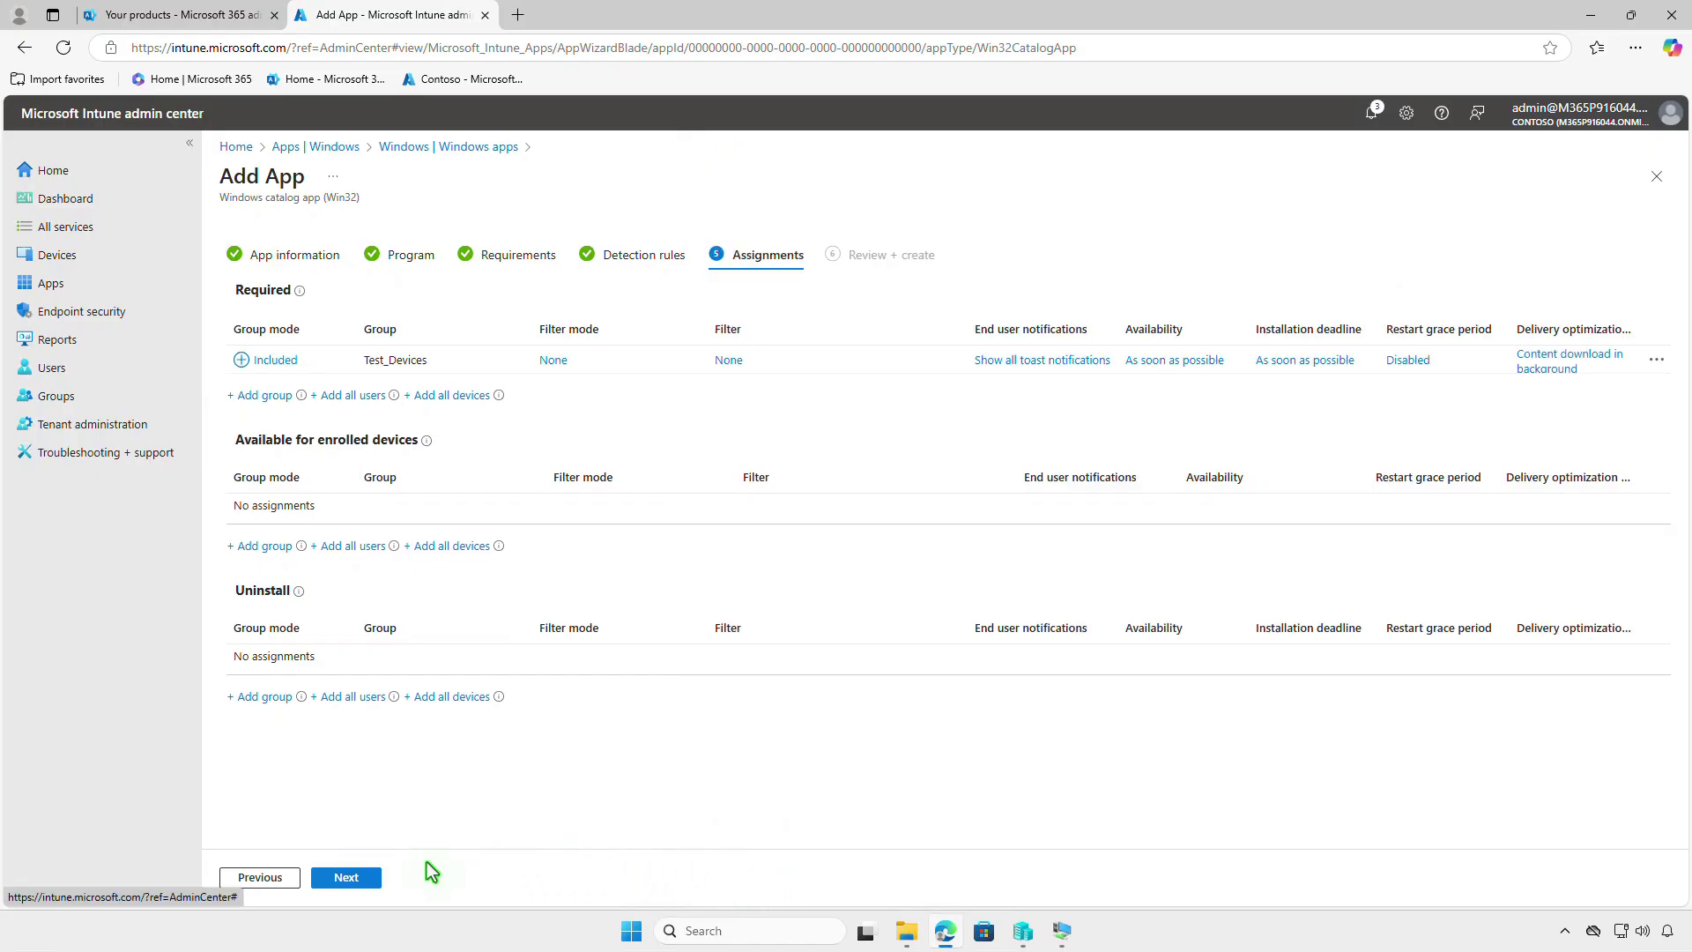
click(369, 878)
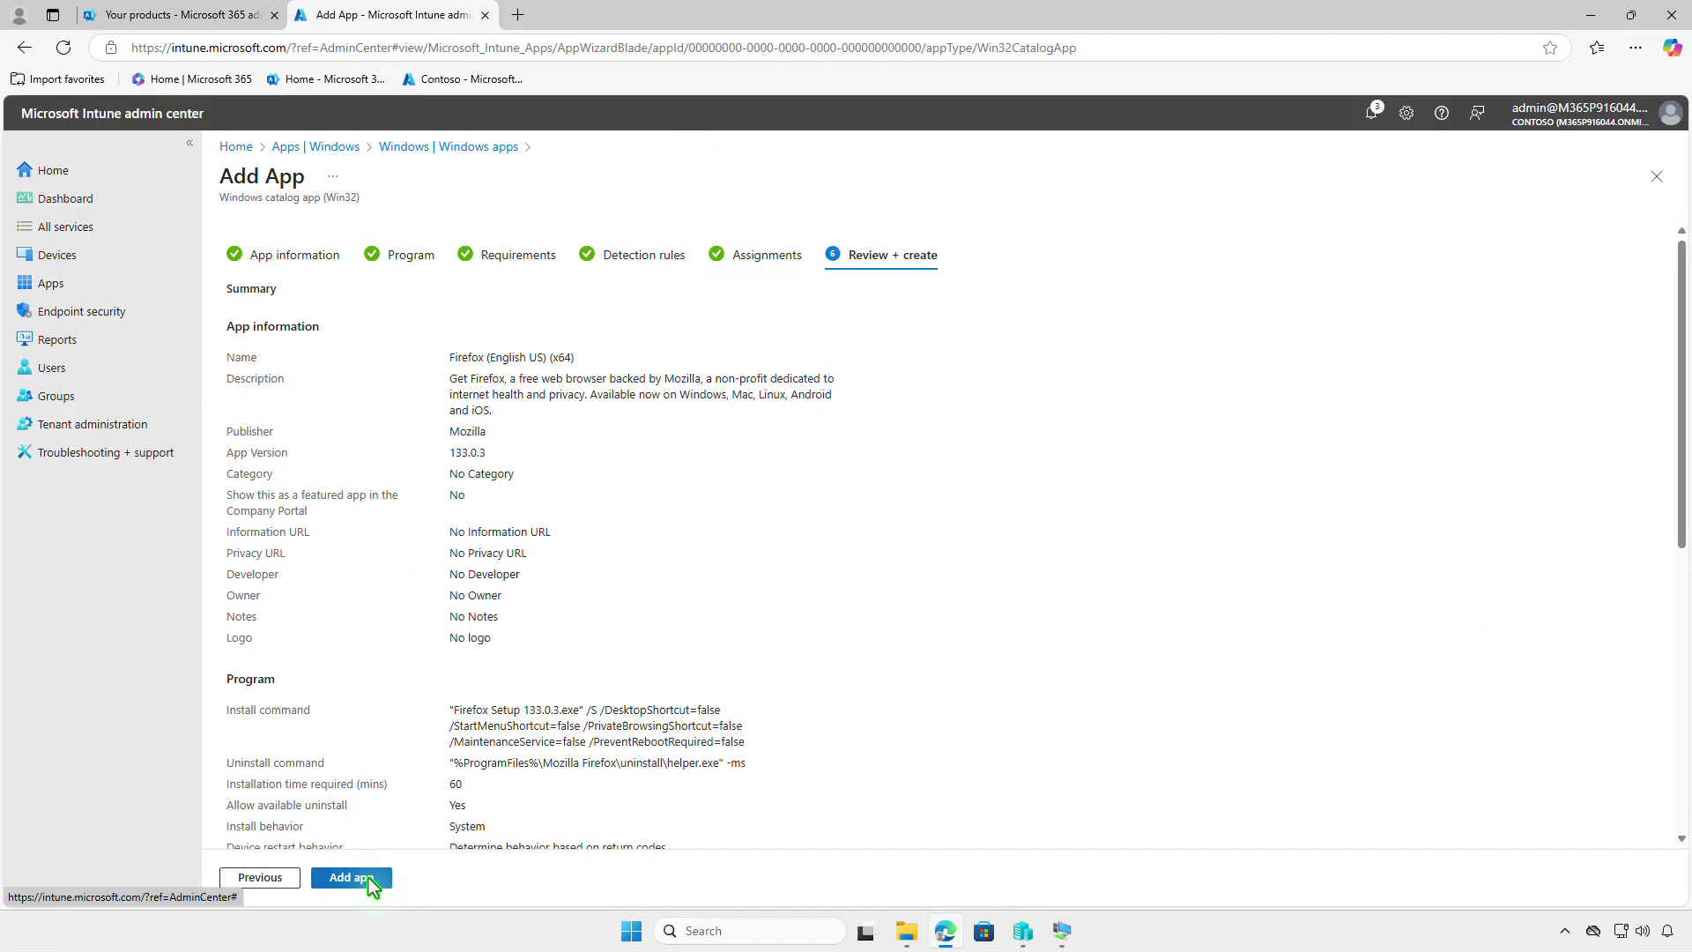
click(368, 878)
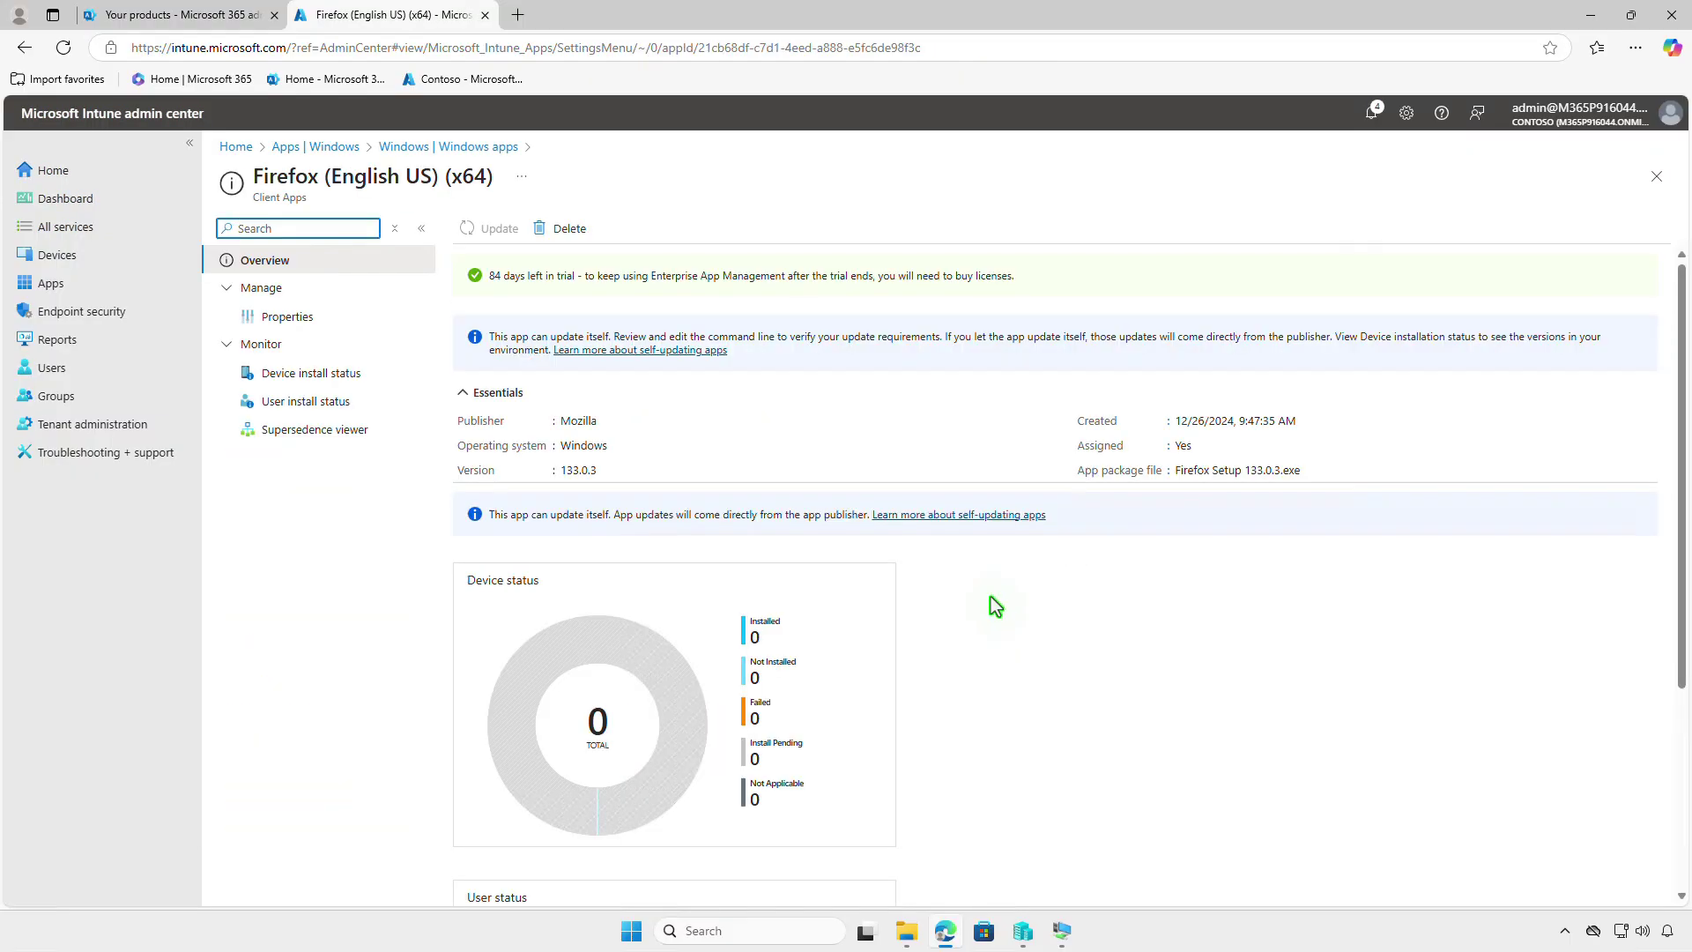
Step: Minimize Edge and open the NOR-PC-001 VM window to watch for the Firefox install
click(1591, 18)
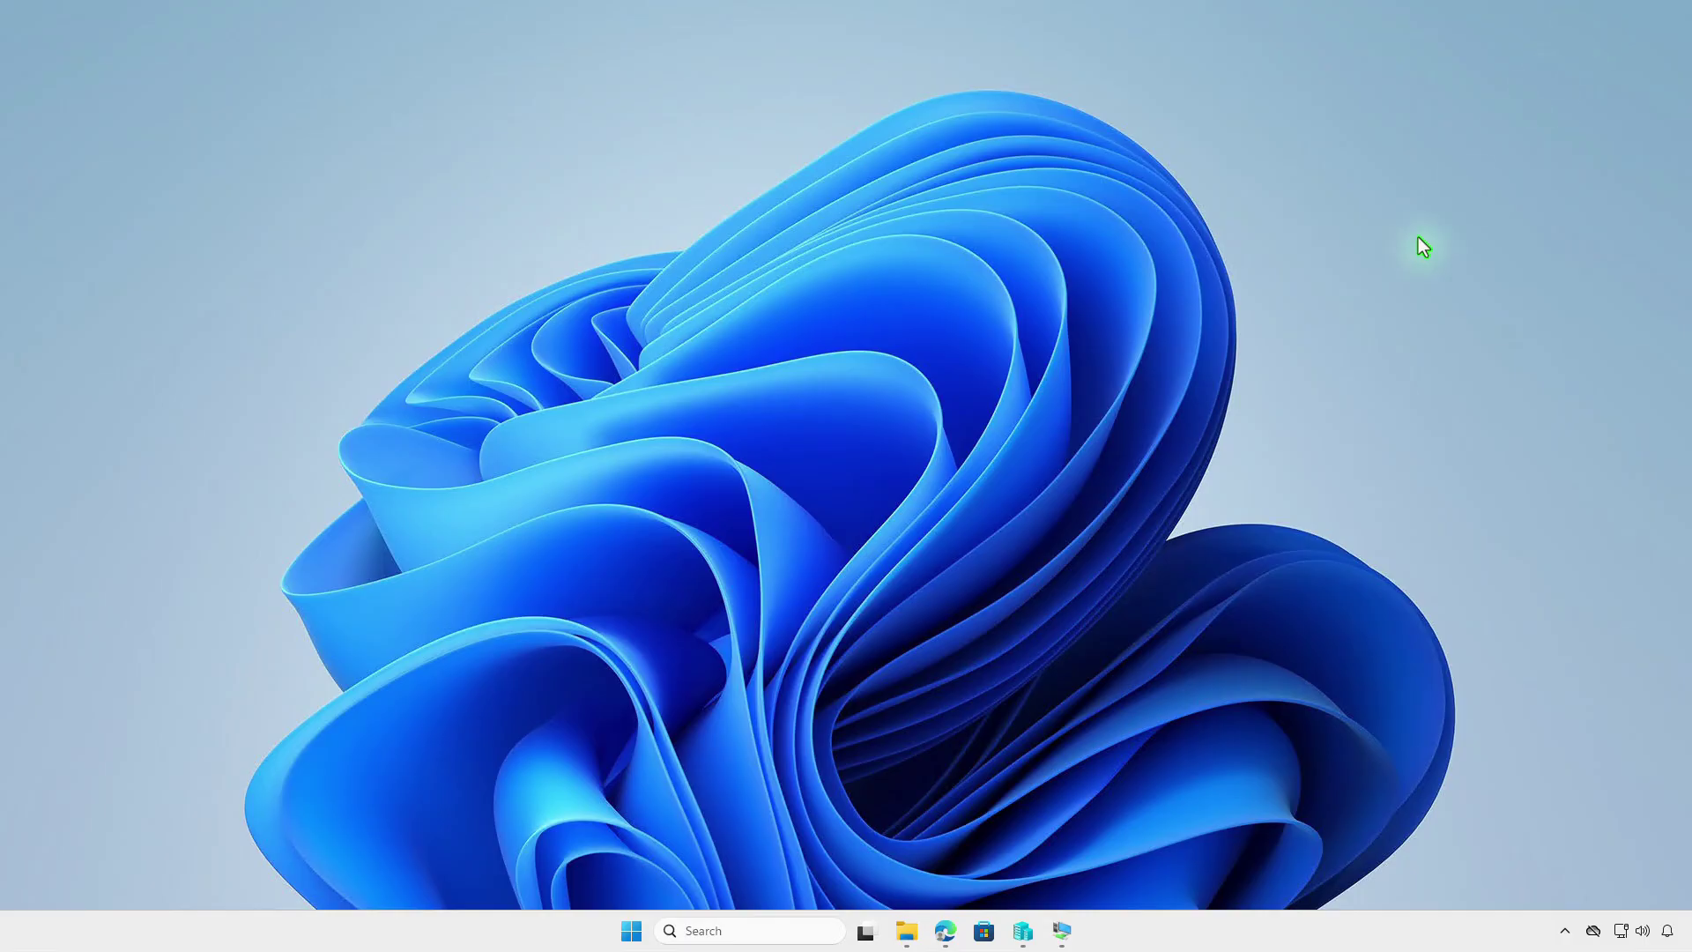
click(1064, 932)
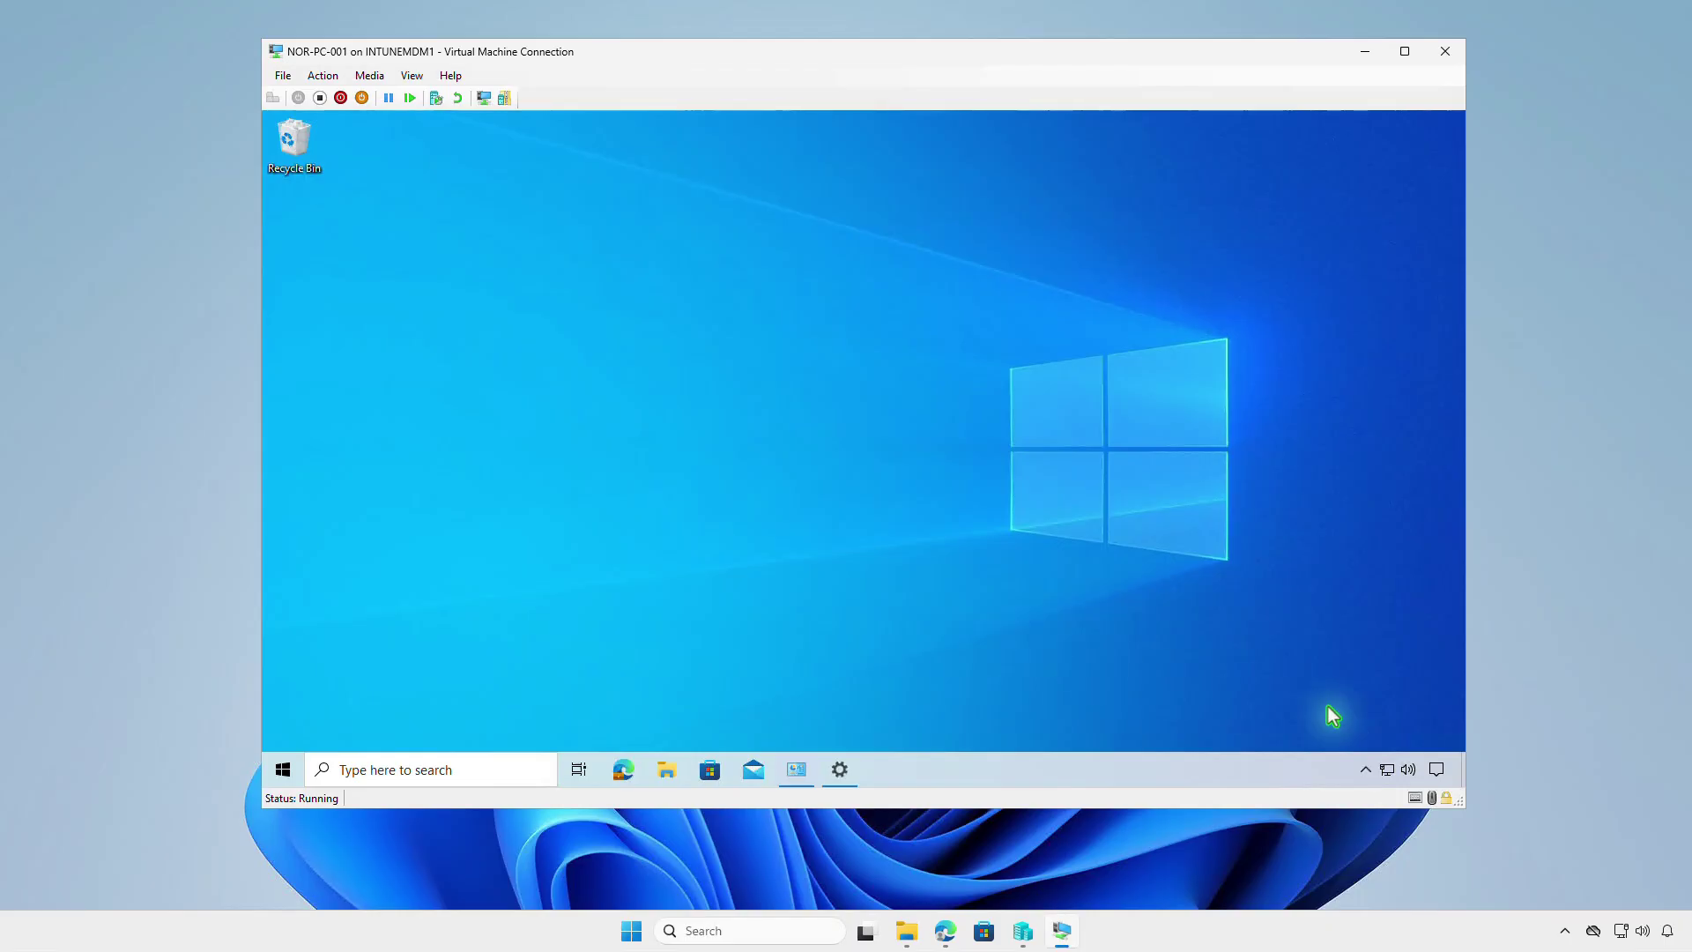